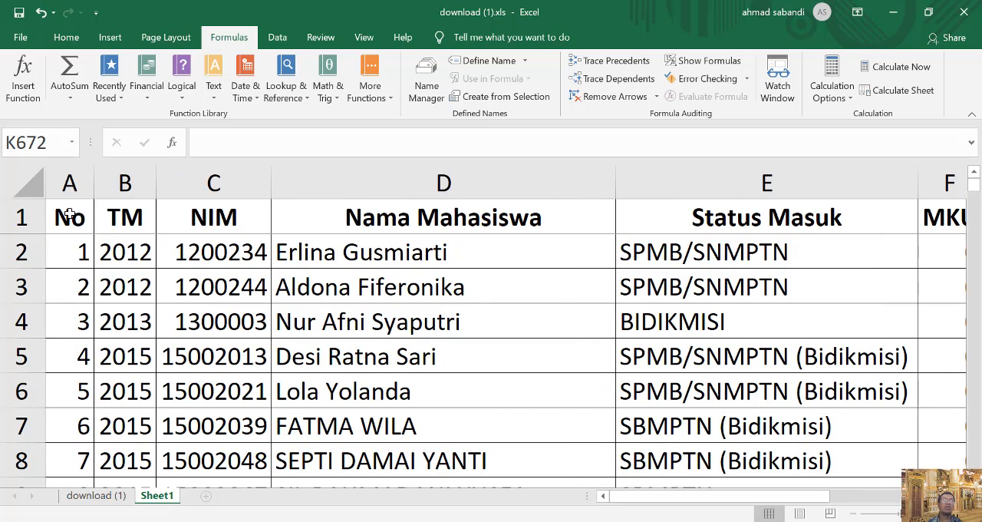
Examine the header row and all columns of the student table from No through IPK.
{"action": "left_click", "coordinate": [38, 215]}
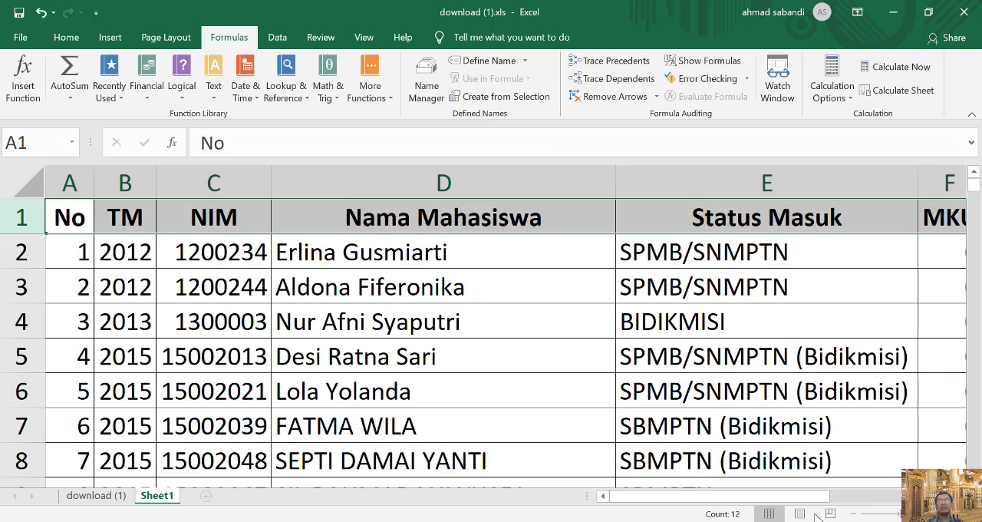
{"action": "left_click_drag", "start_coordinate": [810, 495], "coordinate": [939, 491]}
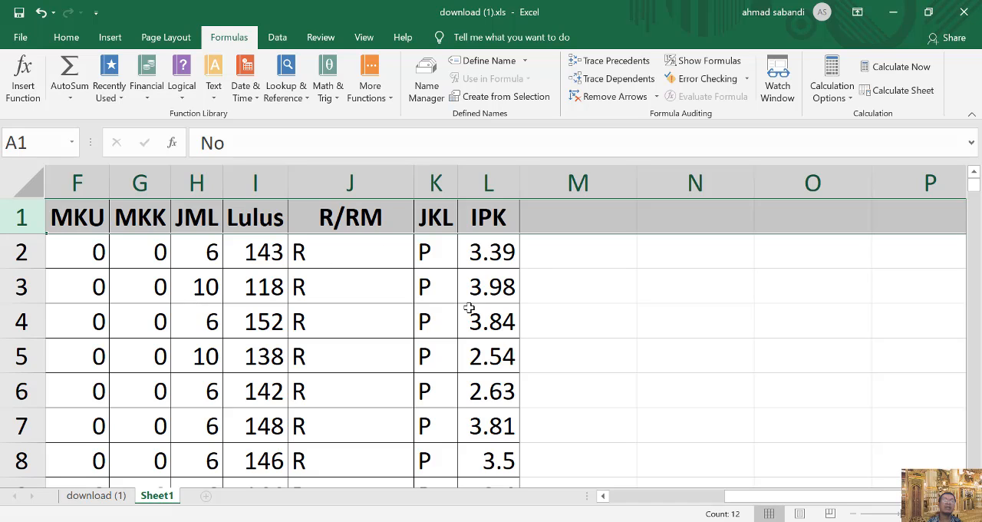
{"action": "left_click", "coordinate": [498, 249]}
{"action": "left_click", "coordinate": [592, 261]}
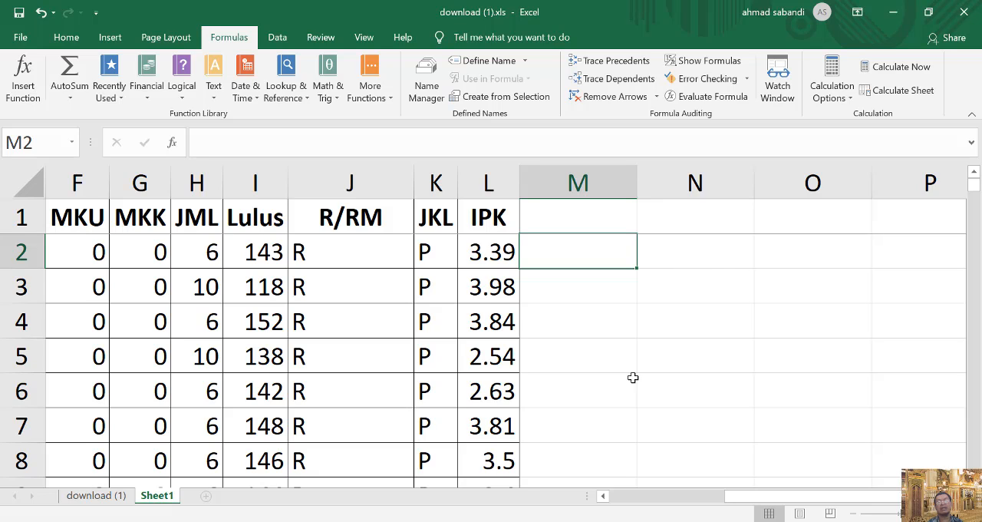
{"action": "left_click", "coordinate": [751, 496]}
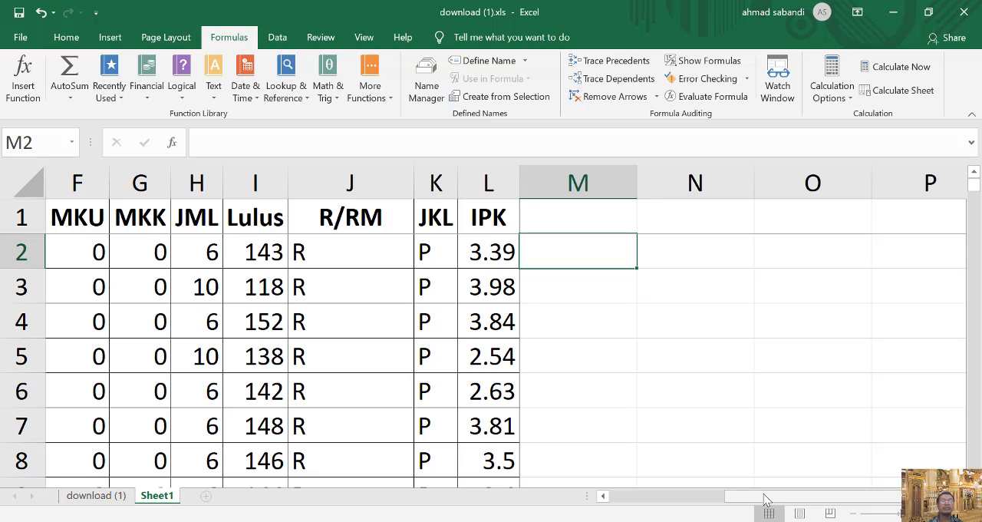
{"action": "left_click_drag", "start_coordinate": [764, 499], "coordinate": [615, 499]}
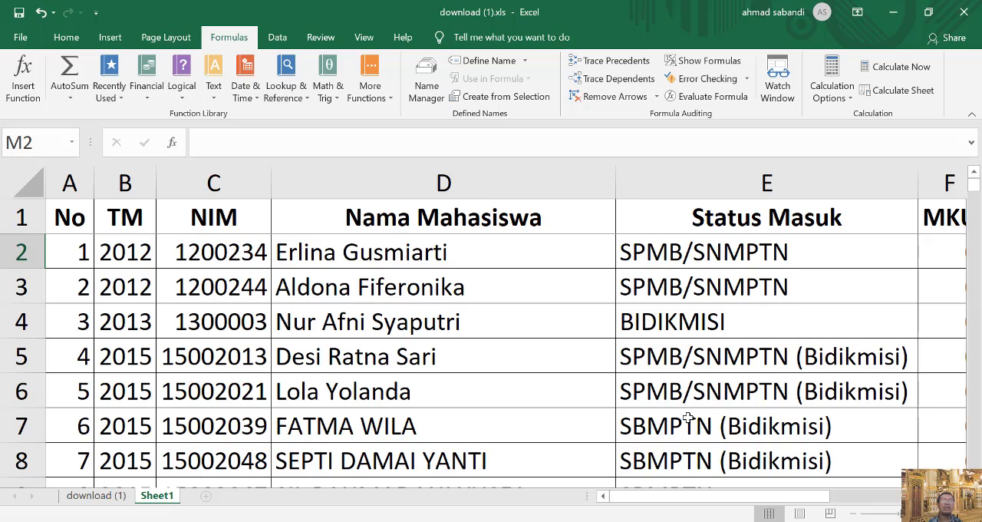
Go to the last student record and examine its columns and the statistics labels beneath the table.
{"action": "scroll", "coordinate": [701, 414], "scroll_direction": "down", "scroll_amount": 5}
{"action": "scroll", "coordinate": [702, 414], "scroll_direction": "down", "scroll_amount": 20}
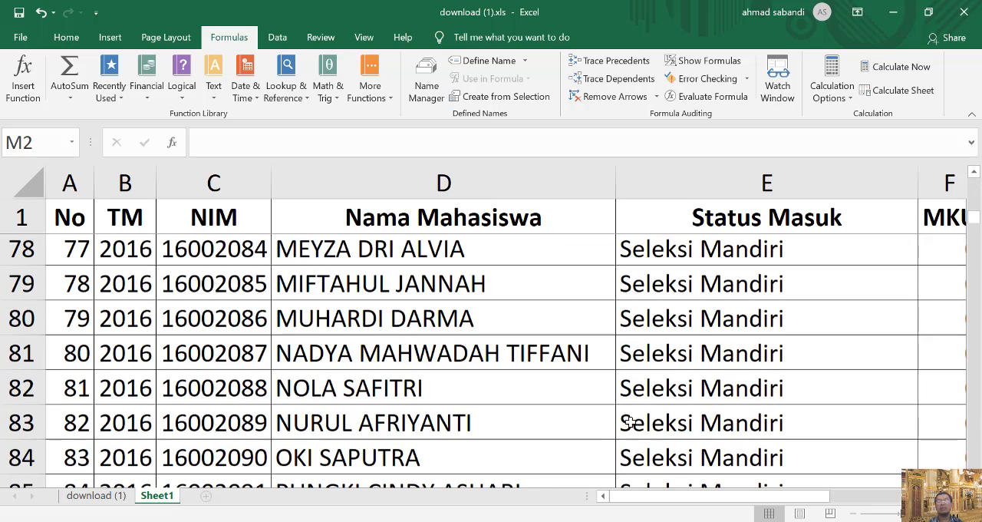
{"action": "scroll", "coordinate": [290, 411], "scroll_direction": "down", "scroll_amount": 15}
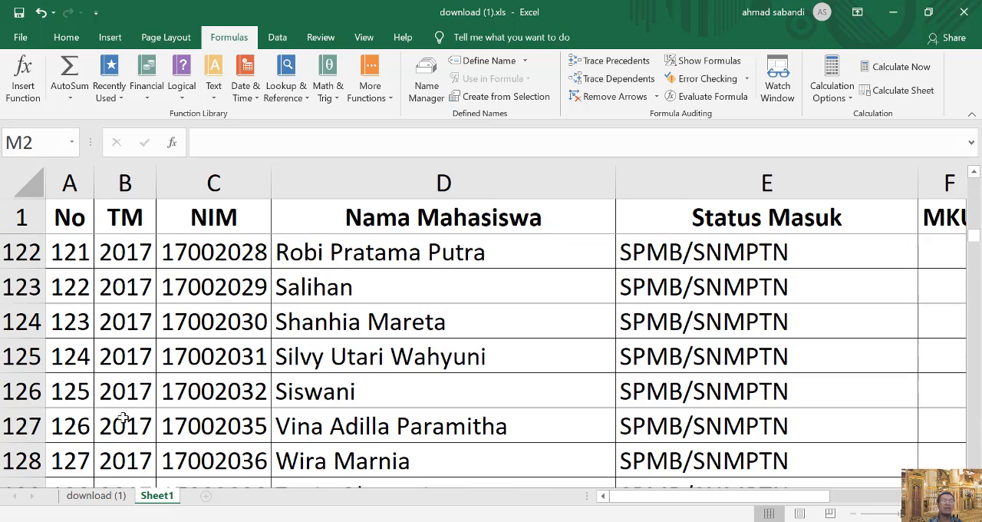
{"action": "left_click", "coordinate": [57, 426]}
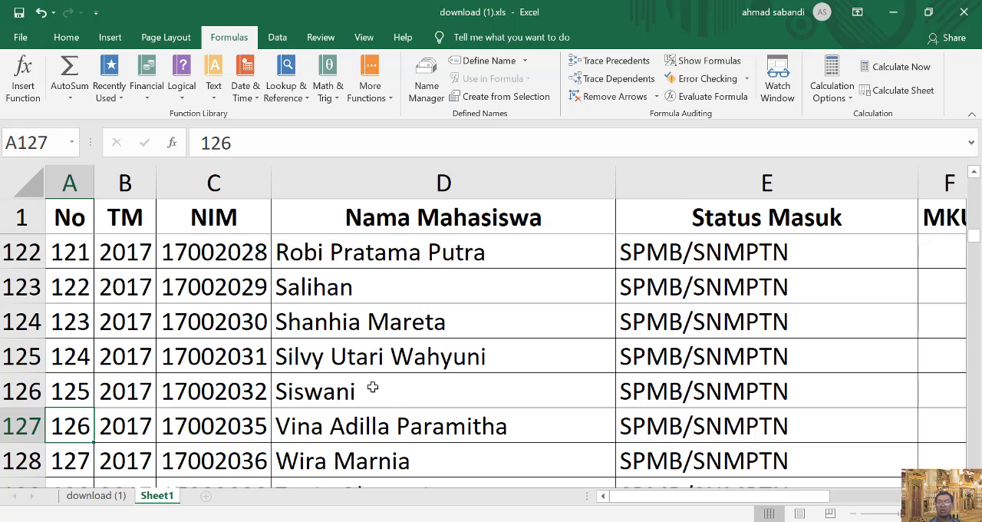
{"action": "key", "text": "ctrl+Down"}
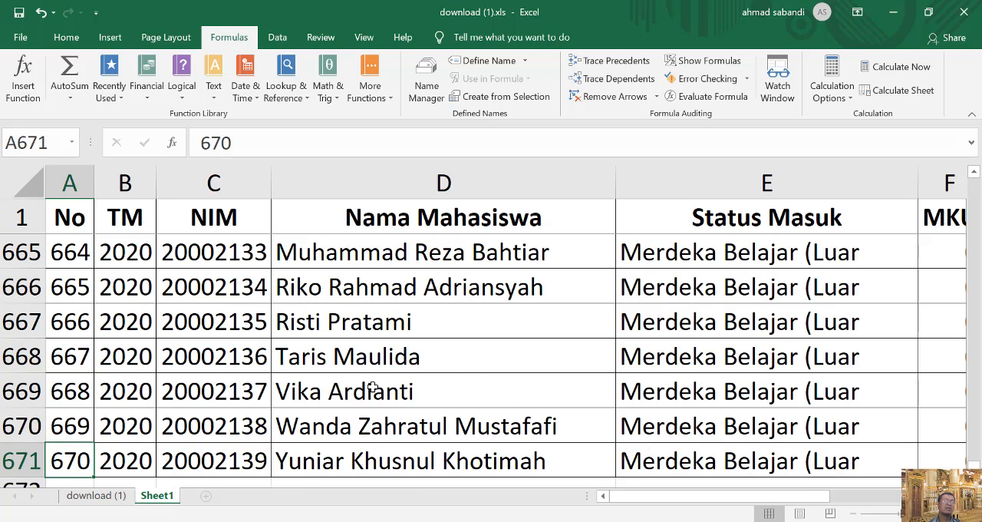
{"action": "scroll", "coordinate": [342, 423], "scroll_direction": "down", "scroll_amount": 1}
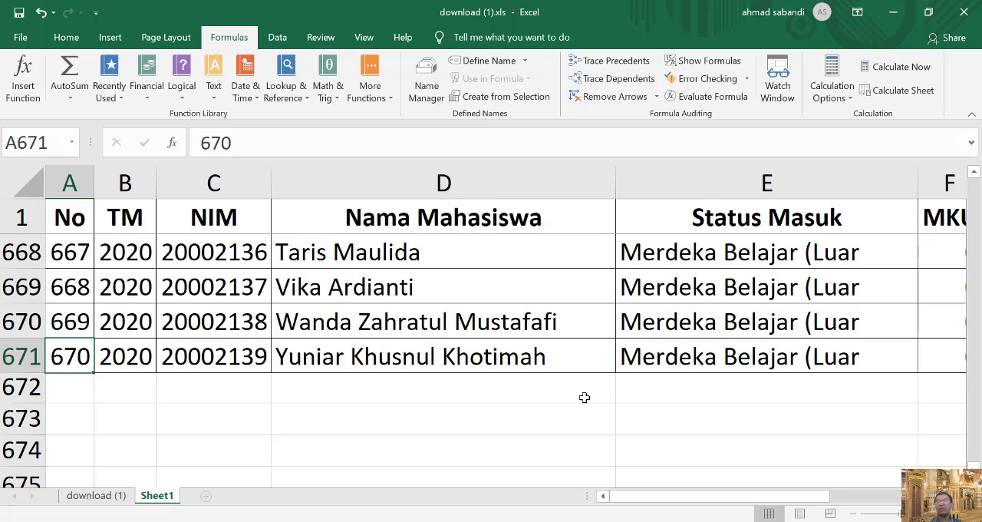
{"action": "left_click_drag", "start_coordinate": [741, 501], "coordinate": [862, 501]}
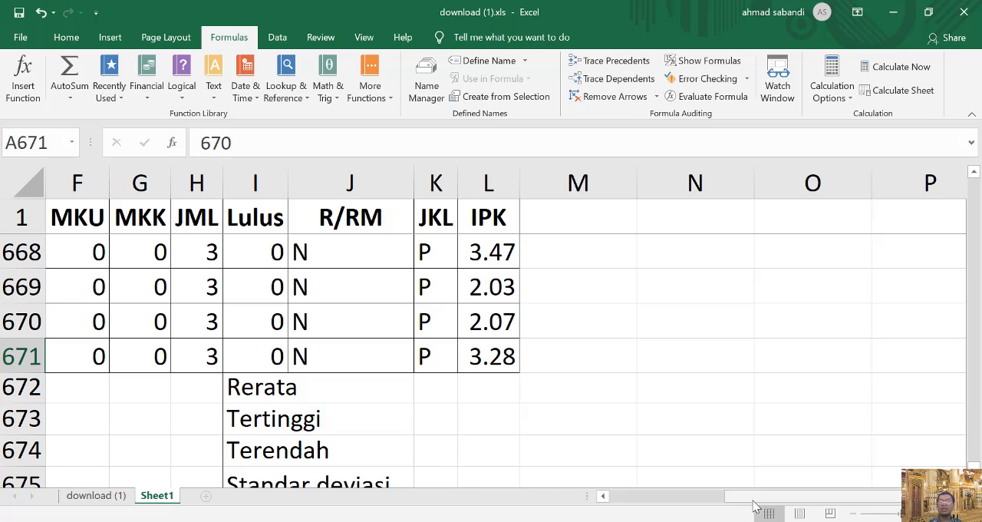
{"action": "left_click_drag", "start_coordinate": [756, 500], "coordinate": [623, 500]}
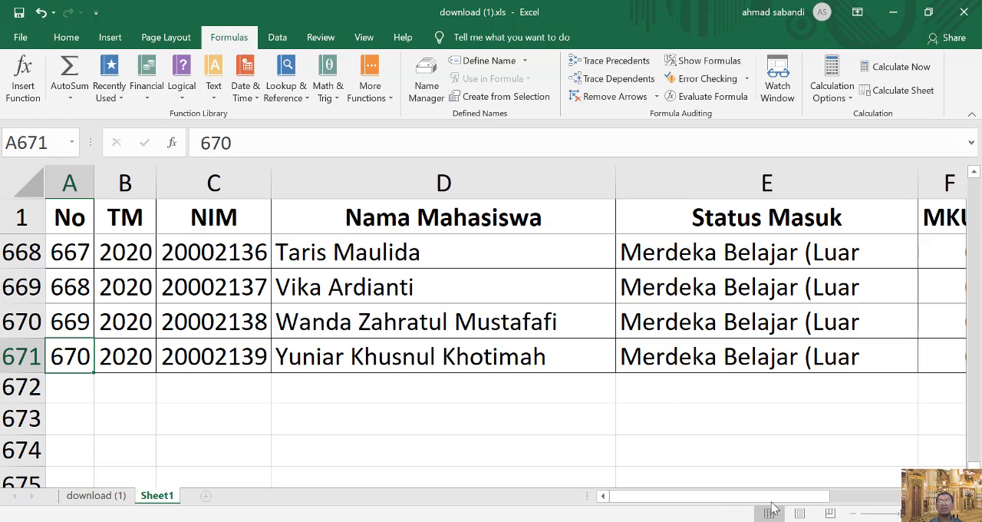
{"action": "left_click_drag", "start_coordinate": [773, 504], "coordinate": [936, 506]}
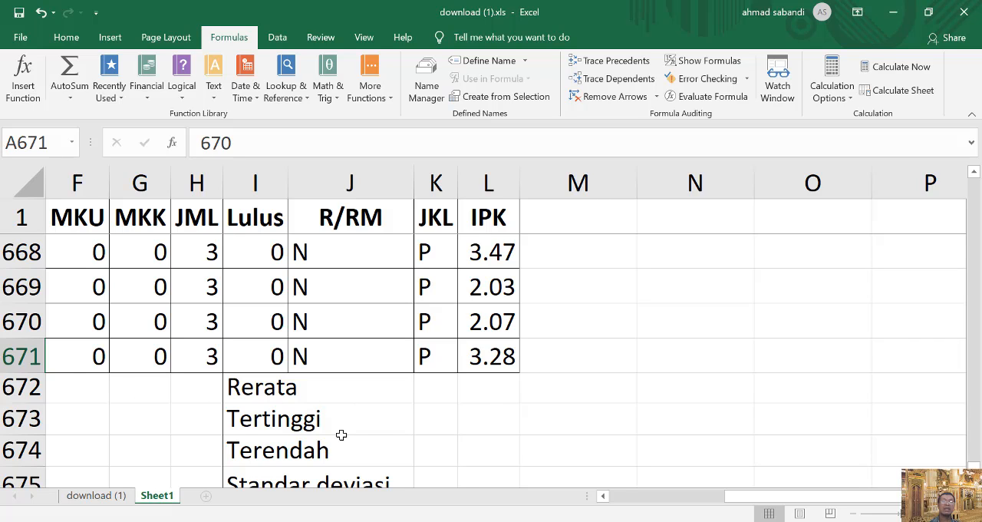
Start inserting a function in the IPK column's Rerata cell L672 and list functions from the All category.
{"action": "left_click", "coordinate": [472, 392]}
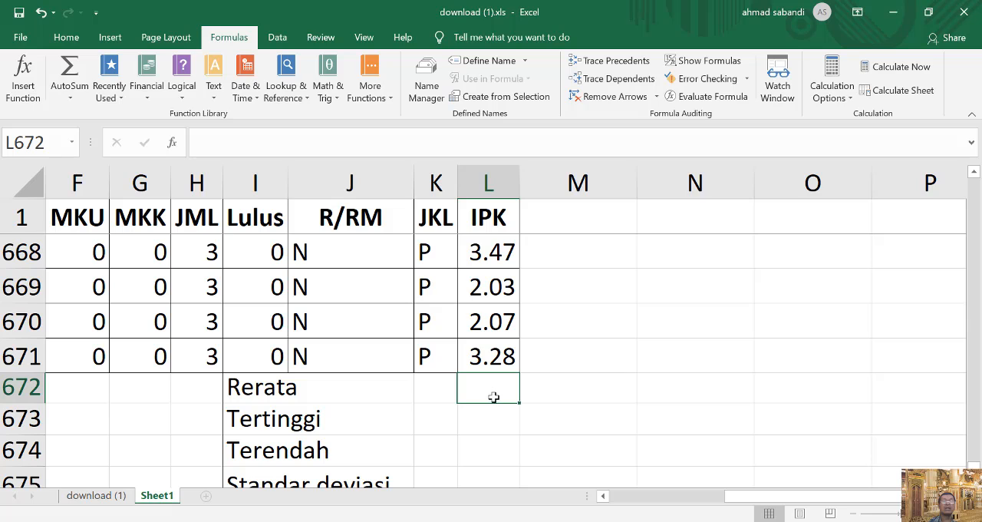
{"action": "left_click", "coordinate": [31, 77]}
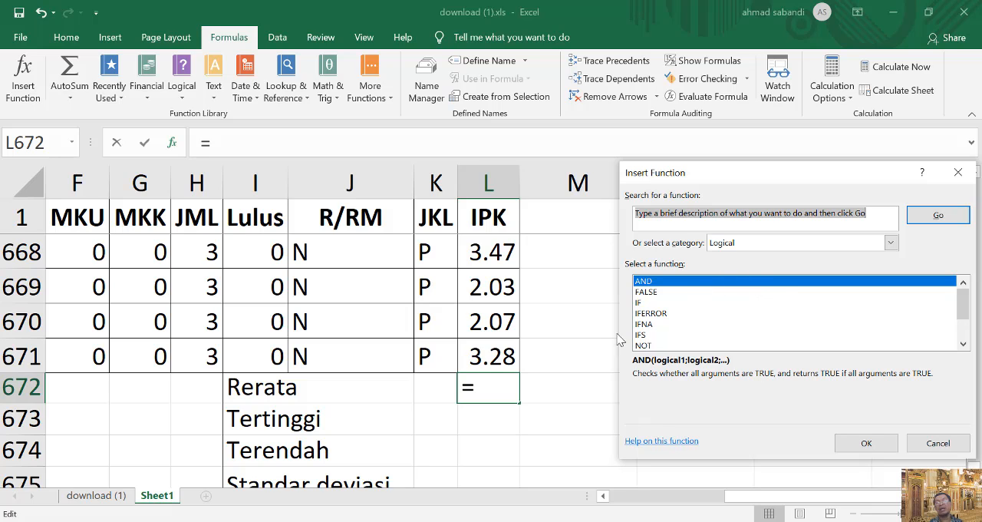
{"action": "scroll", "coordinate": [729, 320], "scroll_direction": "down", "scroll_amount": 2}
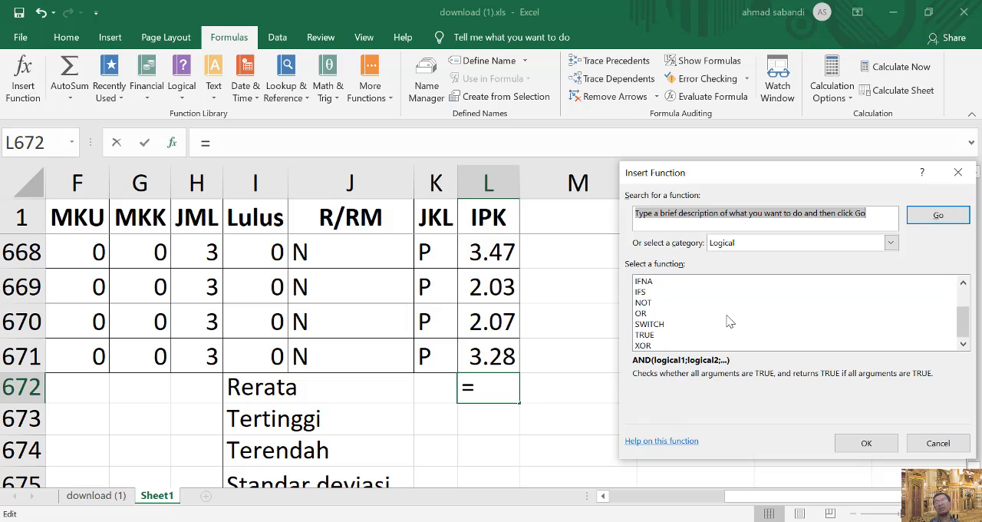
{"action": "scroll", "coordinate": [729, 320], "scroll_direction": "up", "scroll_amount": 2}
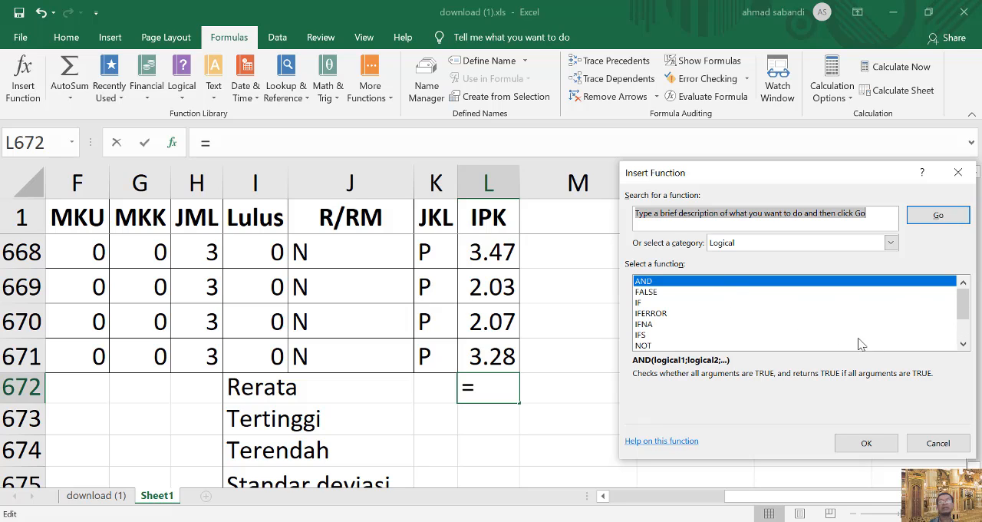
{"action": "scroll", "coordinate": [712, 323], "scroll_direction": "down", "scroll_amount": 2}
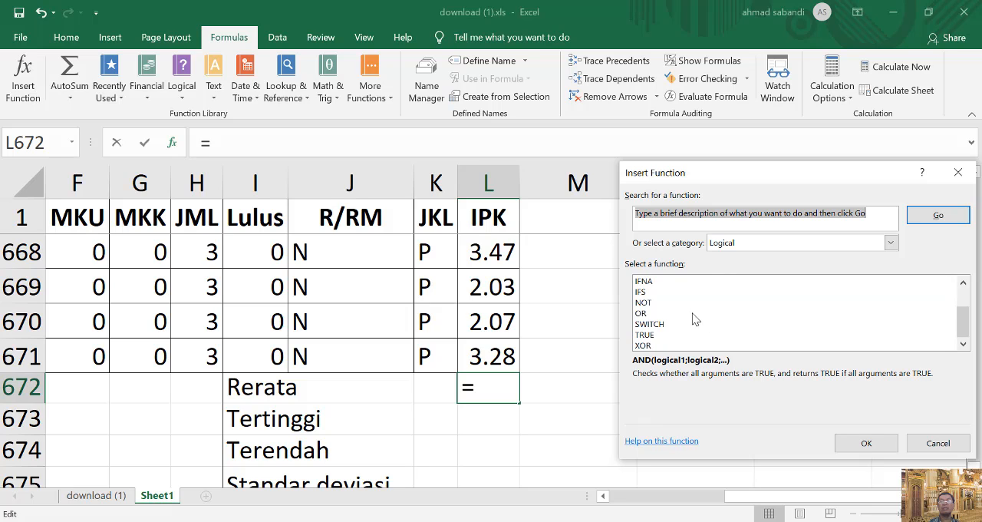
{"action": "scroll", "coordinate": [695, 319], "scroll_direction": "up", "scroll_amount": 2}
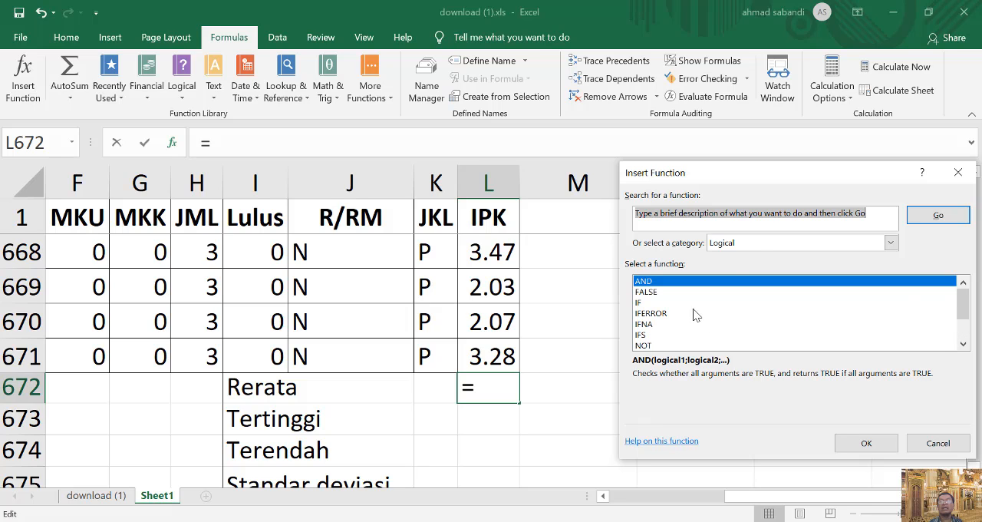
{"action": "left_click", "coordinate": [792, 243]}
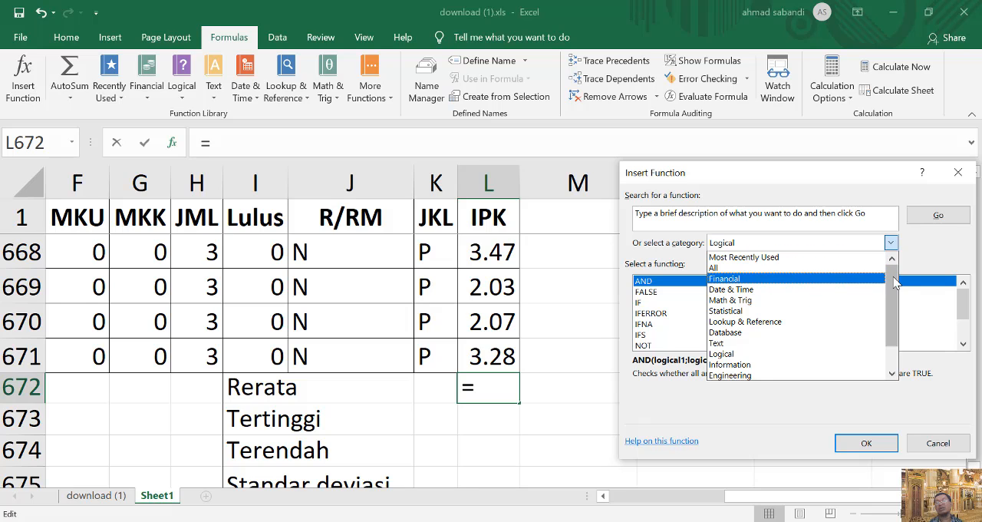
{"action": "left_click", "coordinate": [732, 268]}
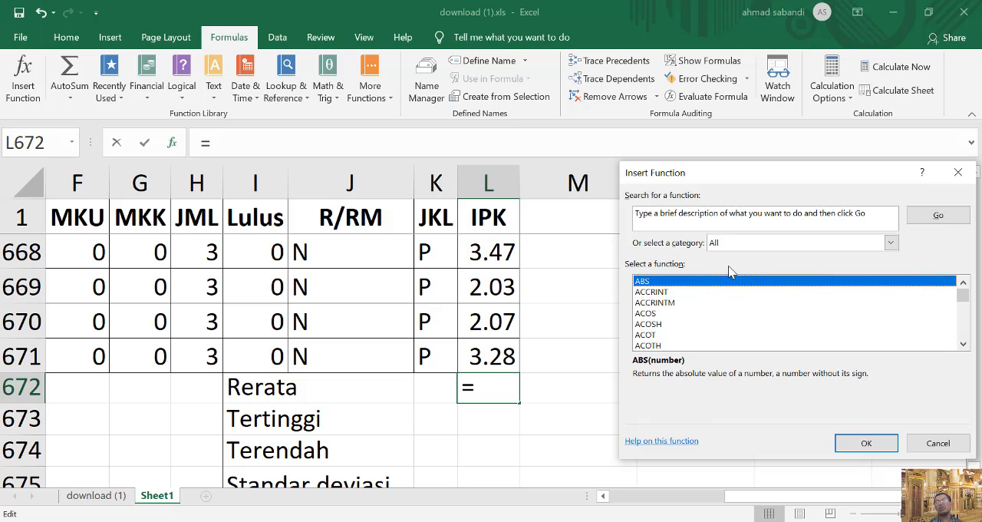
Choose the AVERAGE function for cell L672 and open its arguments.
{"action": "scroll", "coordinate": [718, 292], "scroll_direction": "down", "scroll_amount": 3}
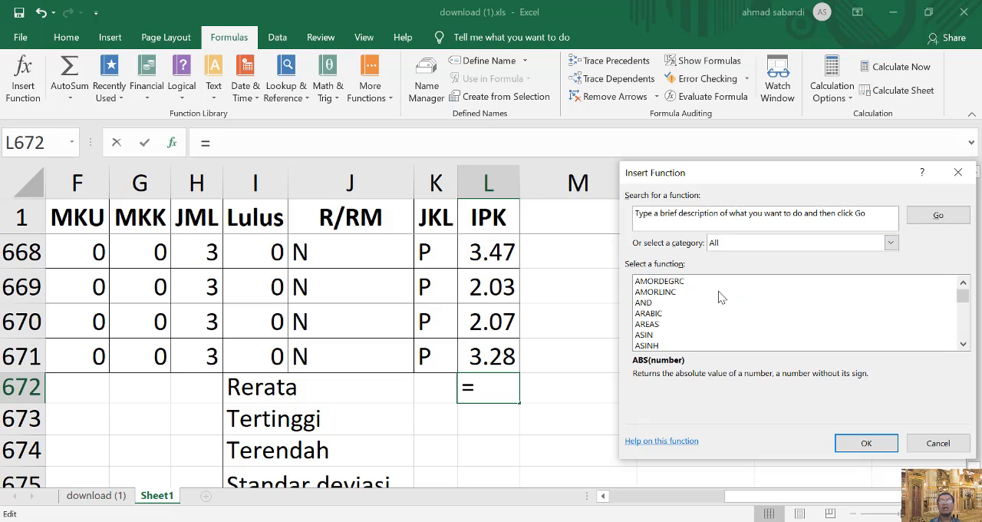
{"action": "scroll", "coordinate": [719, 297], "scroll_direction": "down", "scroll_amount": 3}
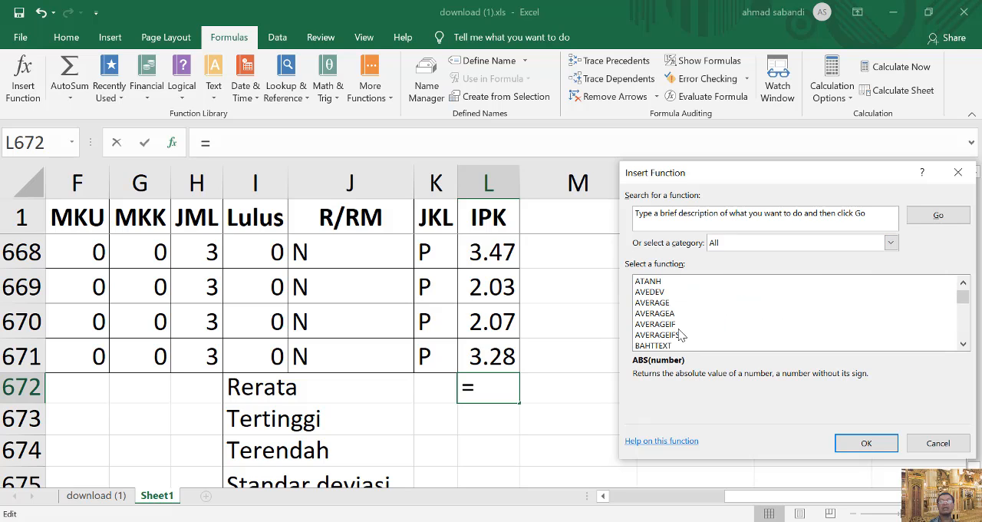
{"action": "left_click", "coordinate": [653, 303]}
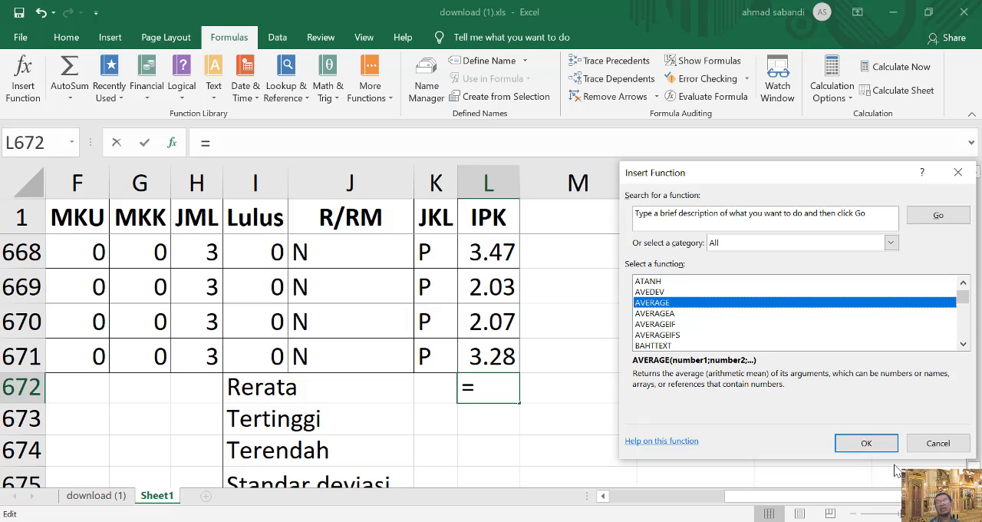
{"action": "left_click", "coordinate": [867, 443]}
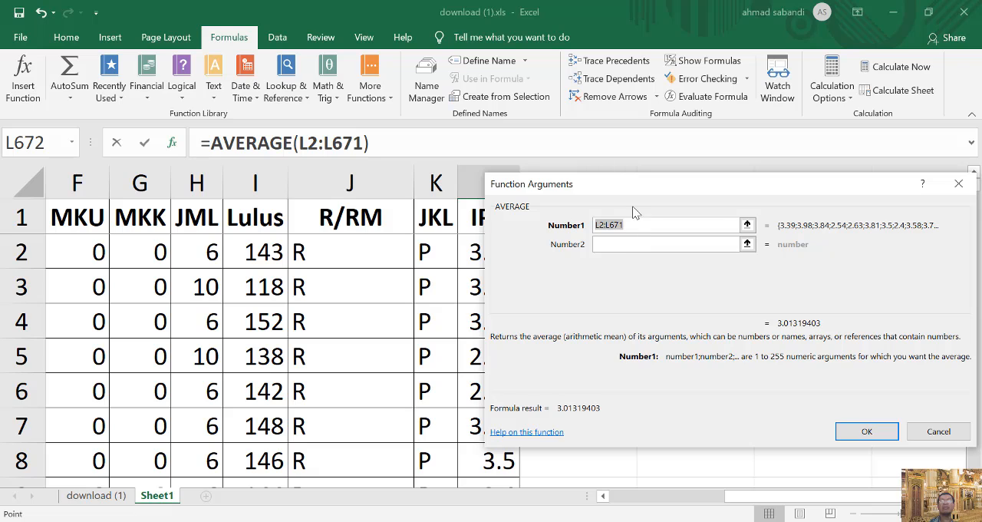
Check the range L2:L671 against the first and last IPK rows and accept it for the average.
{"action": "left_click_drag", "start_coordinate": [614, 190], "coordinate": [706, 194]}
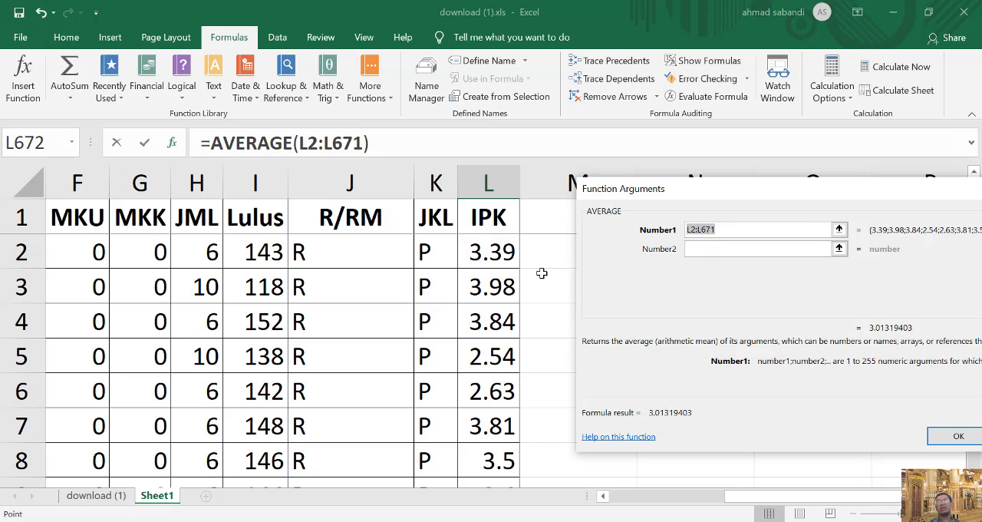
{"action": "left_click_drag", "start_coordinate": [890, 196], "coordinate": [768, 133]}
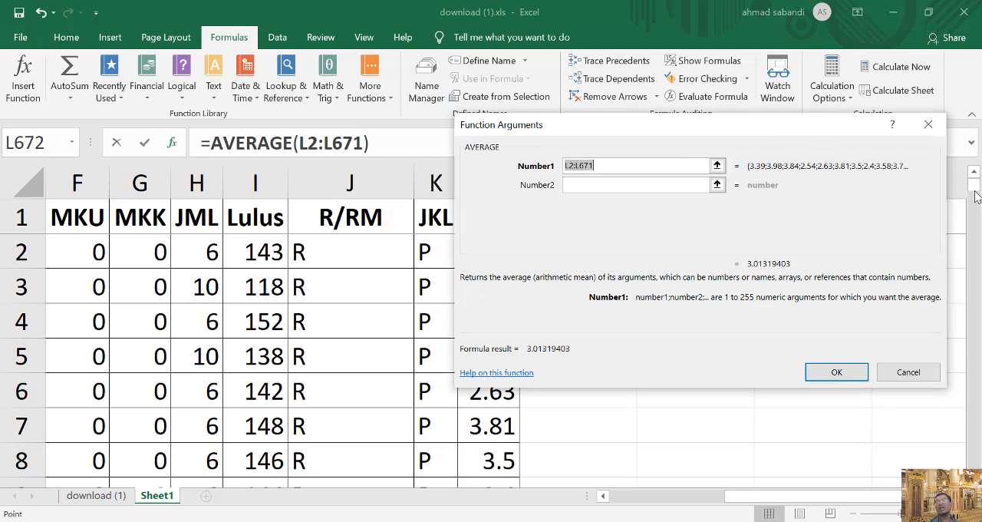
{"action": "left_click_drag", "start_coordinate": [974, 185], "coordinate": [976, 462]}
{"action": "scroll", "coordinate": [154, 412], "scroll_direction": "up", "scroll_amount": 5}
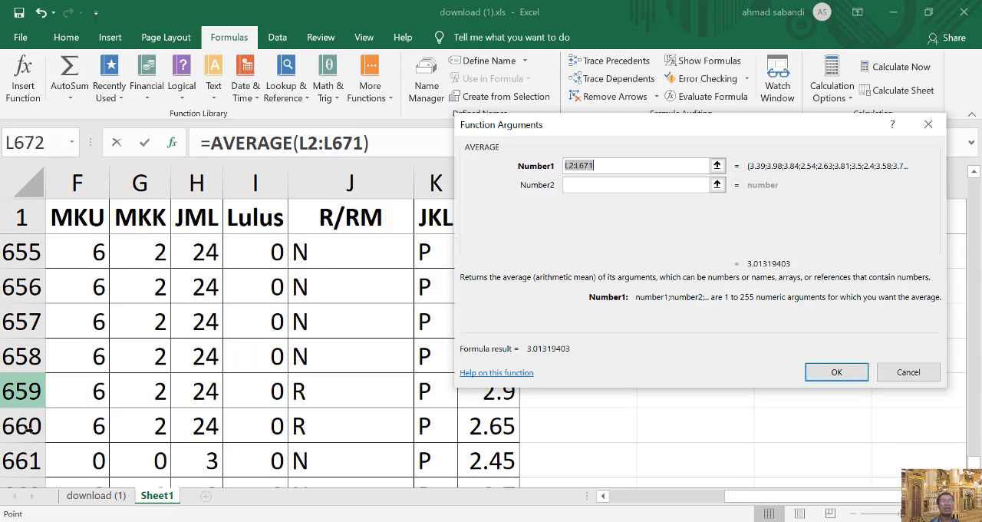
{"action": "scroll", "coordinate": [121, 360], "scroll_direction": "down", "scroll_amount": 5}
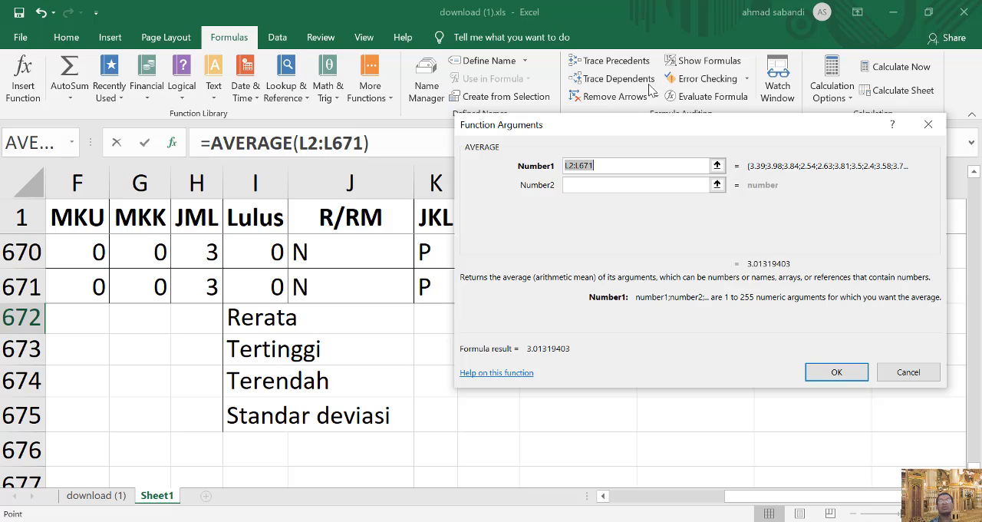
{"action": "left_click_drag", "start_coordinate": [629, 127], "coordinate": [606, 354]}
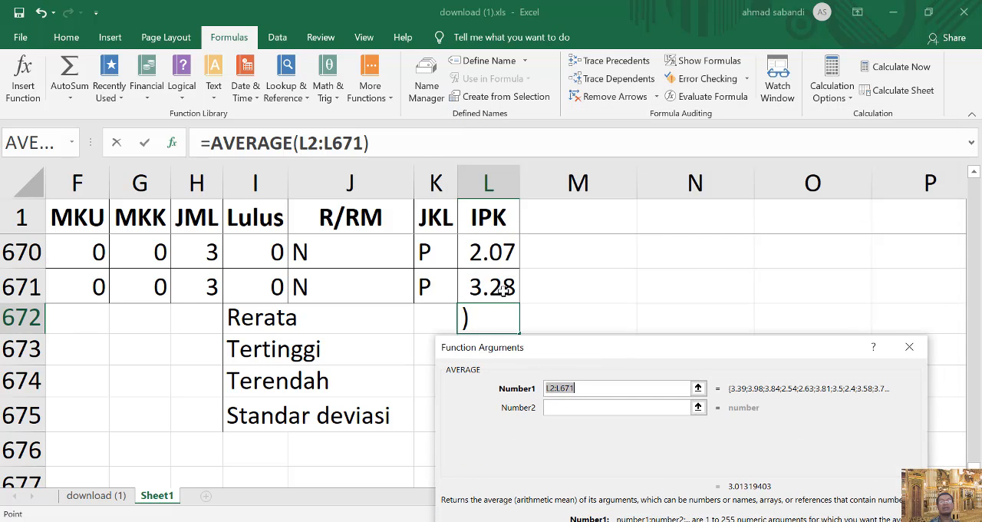
{"action": "left_click_drag", "start_coordinate": [664, 361], "coordinate": [681, 276]}
{"action": "left_click", "coordinate": [836, 510]}
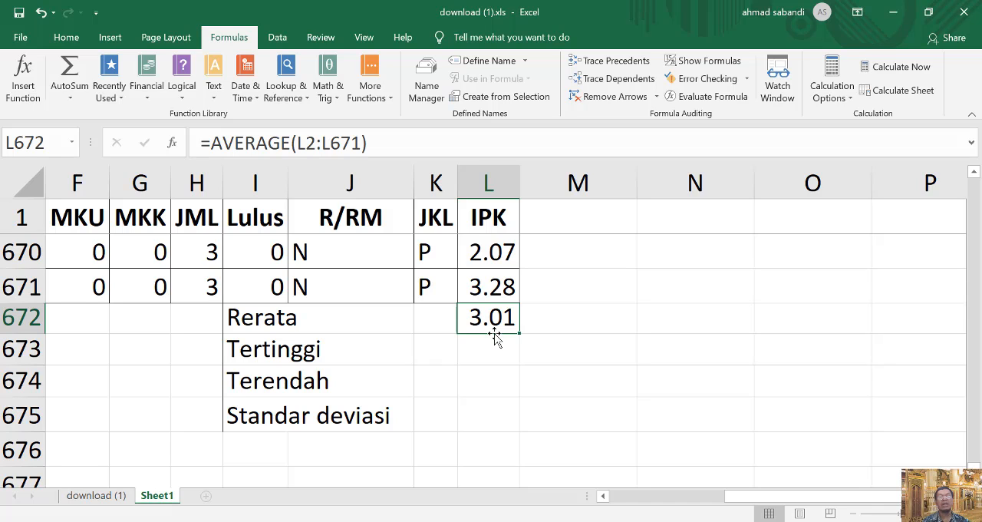
Insert the MAX function from the All category into the IPK column's Tertinggi cell L673 and open its arguments.
{"action": "left_click", "coordinate": [497, 360]}
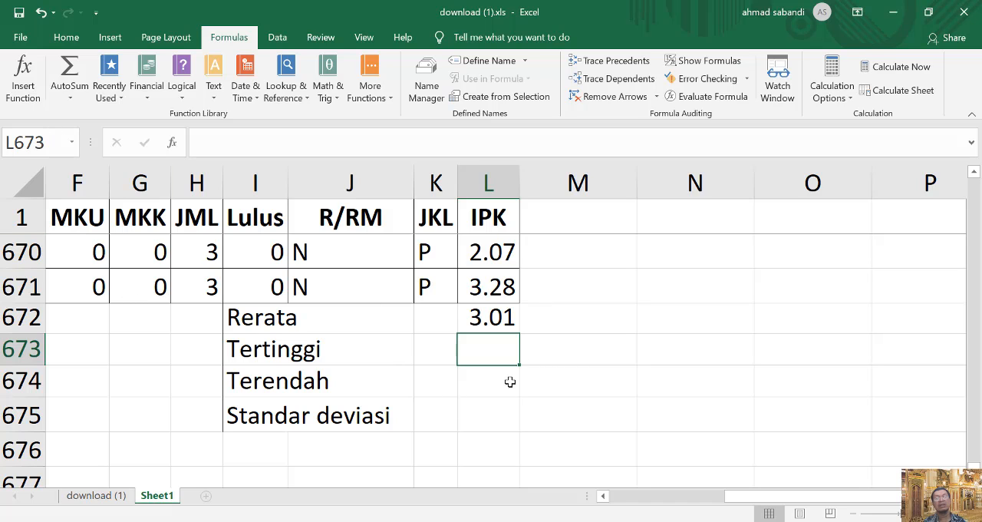
{"action": "left_click", "coordinate": [23, 91]}
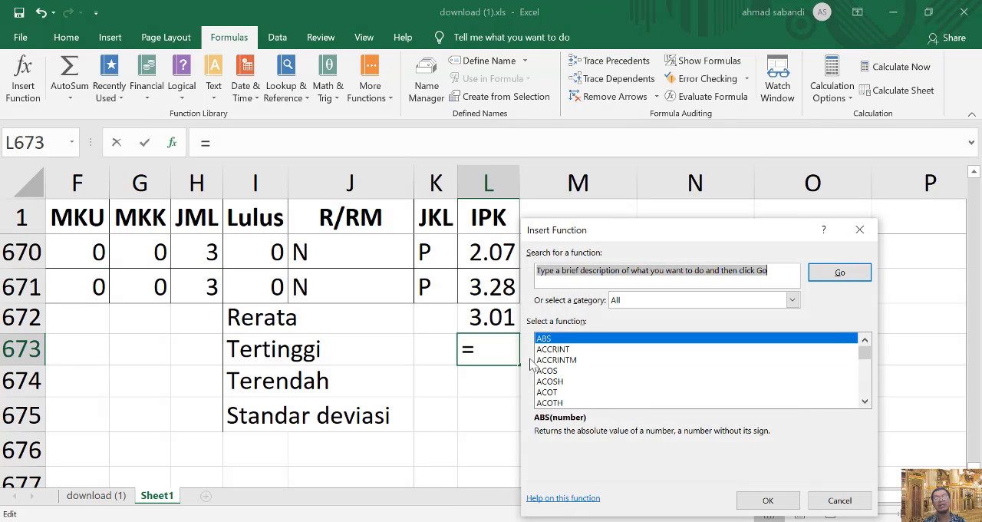
{"action": "scroll", "coordinate": [658, 392], "scroll_direction": "down", "scroll_amount": 8}
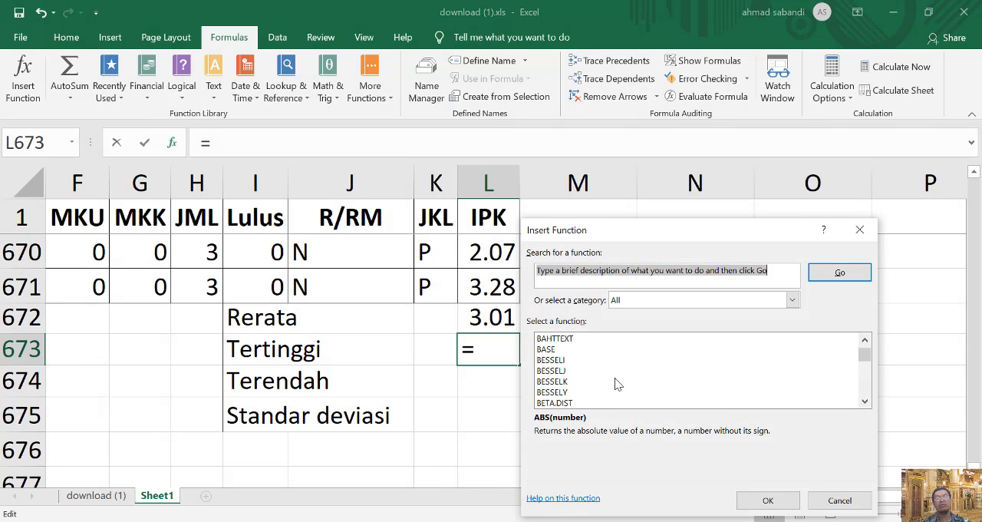
{"action": "scroll", "coordinate": [660, 380], "scroll_direction": "down", "scroll_amount": 20}
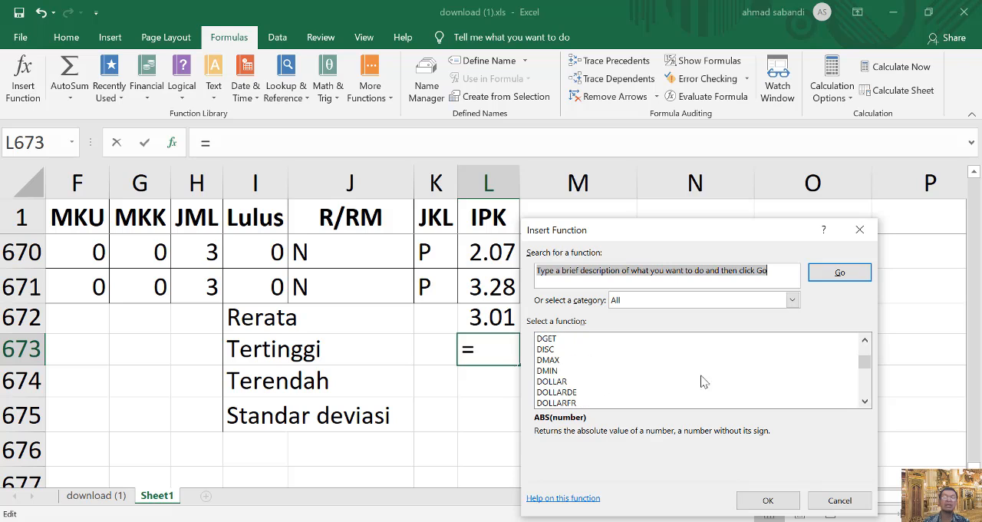
{"action": "scroll", "coordinate": [691, 380], "scroll_direction": "down", "scroll_amount": 20}
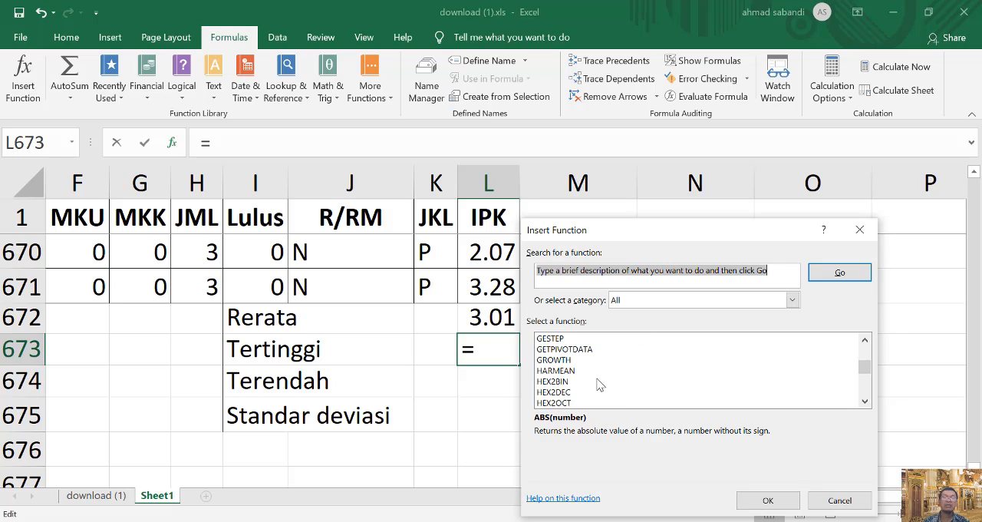
{"action": "scroll", "coordinate": [599, 385], "scroll_direction": "down", "scroll_amount": 17}
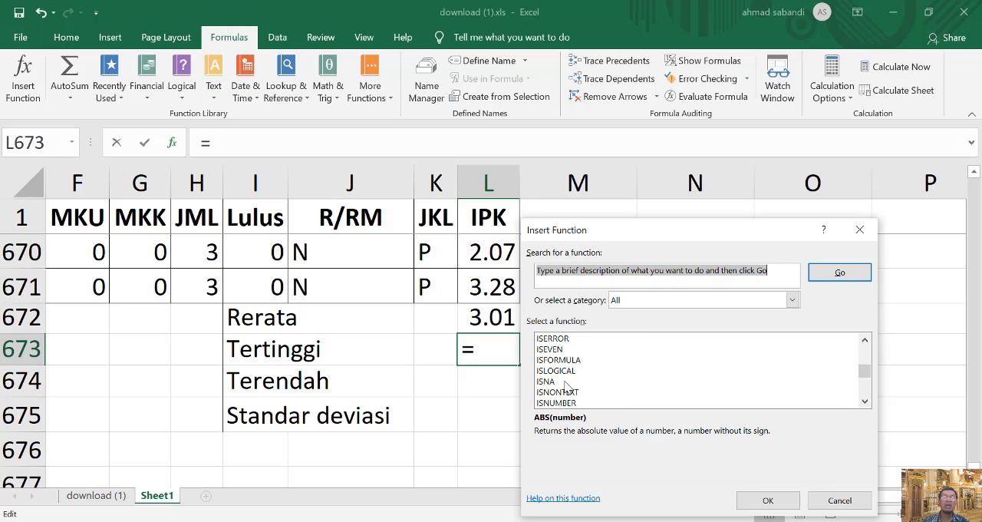
{"action": "scroll", "coordinate": [566, 386], "scroll_direction": "down", "scroll_amount": 8}
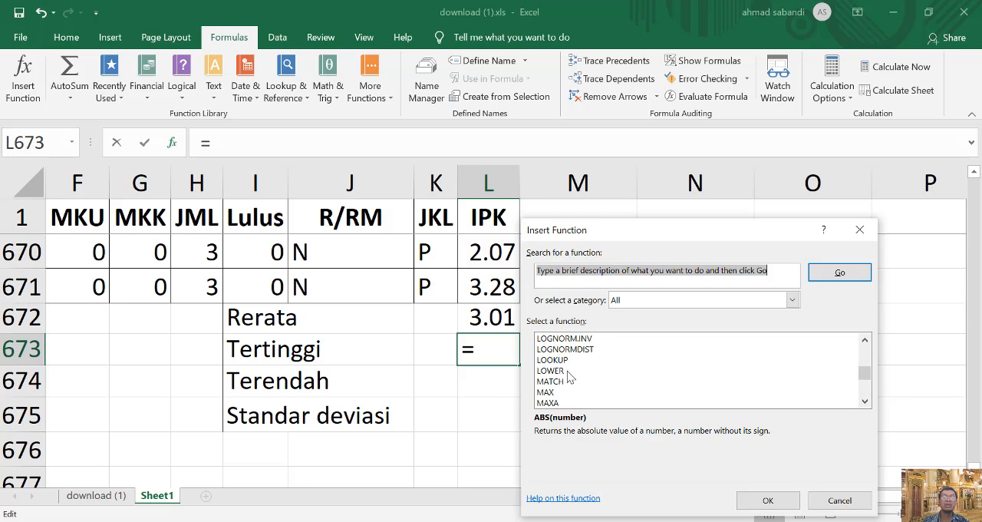
{"action": "scroll", "coordinate": [569, 376], "scroll_direction": "down", "scroll_amount": 3}
{"action": "scroll", "coordinate": [773, 379], "scroll_direction": "up", "scroll_amount": 1}
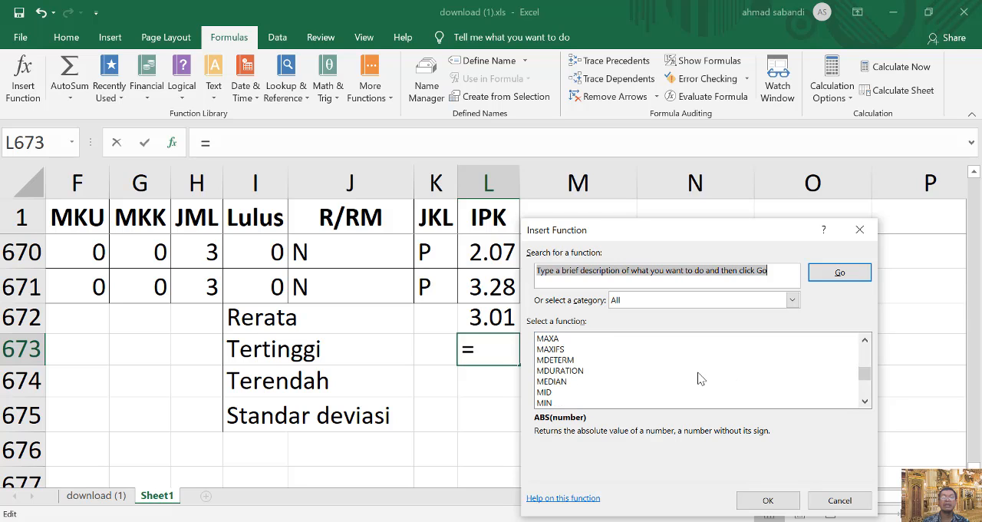
{"action": "scroll", "coordinate": [620, 372], "scroll_direction": "up", "scroll_amount": 1}
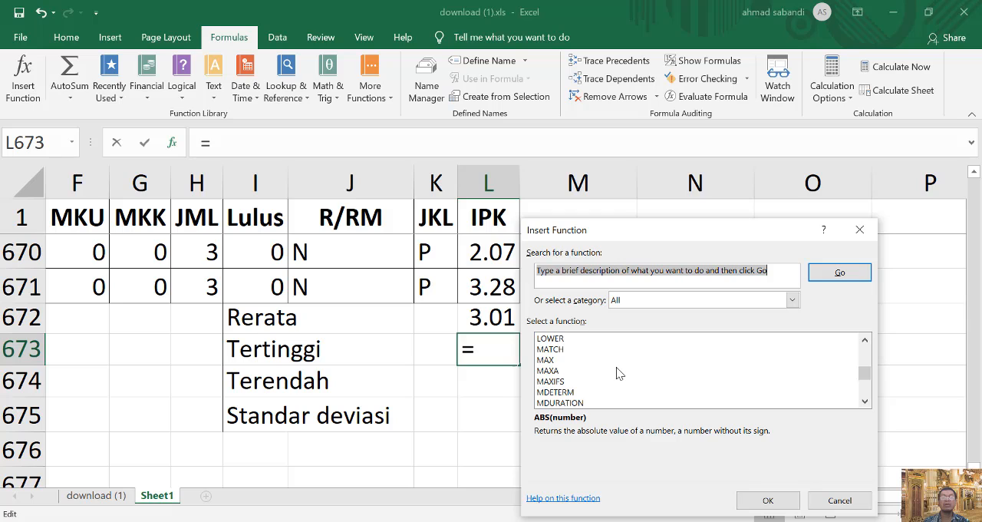
{"action": "left_click", "coordinate": [546, 360]}
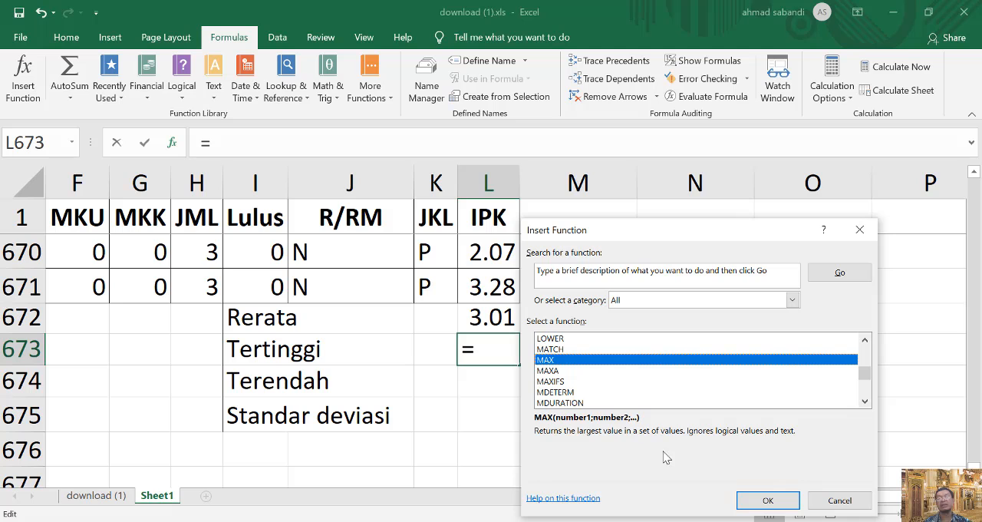
{"action": "left_click", "coordinate": [766, 504]}
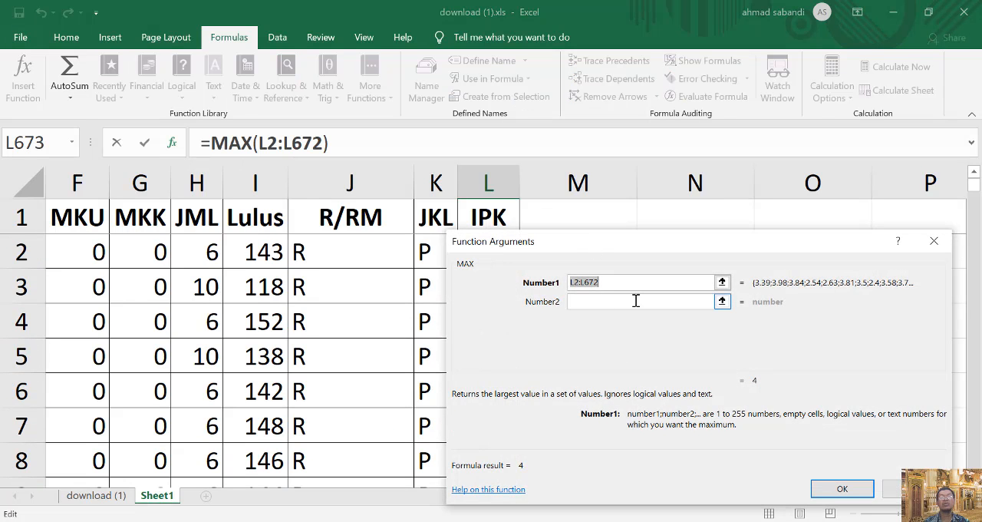
Check the proposed range L2:L672 against the IPK column and accept it for the MAX function.
{"action": "left_click_drag", "start_coordinate": [619, 243], "coordinate": [746, 254]}
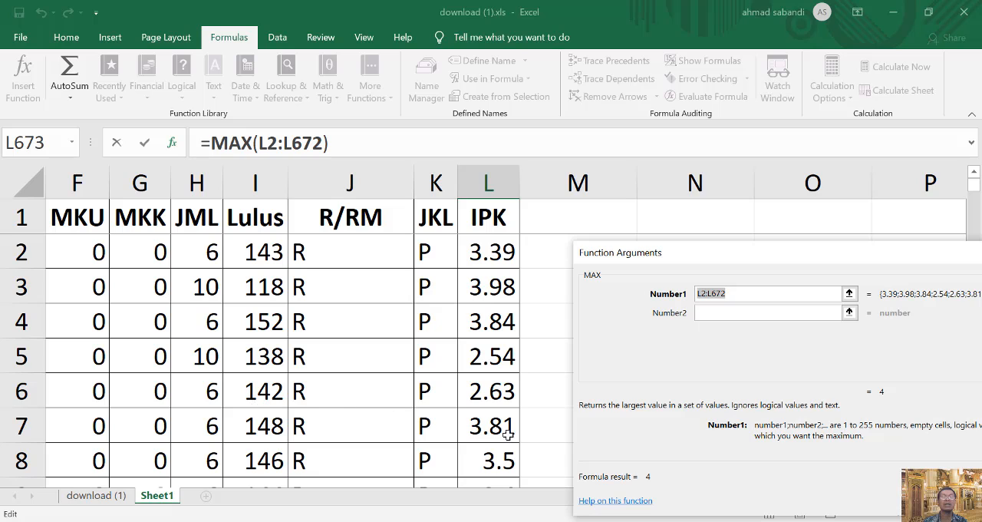
{"action": "scroll", "coordinate": [512, 432], "scroll_direction": "down", "scroll_amount": 14}
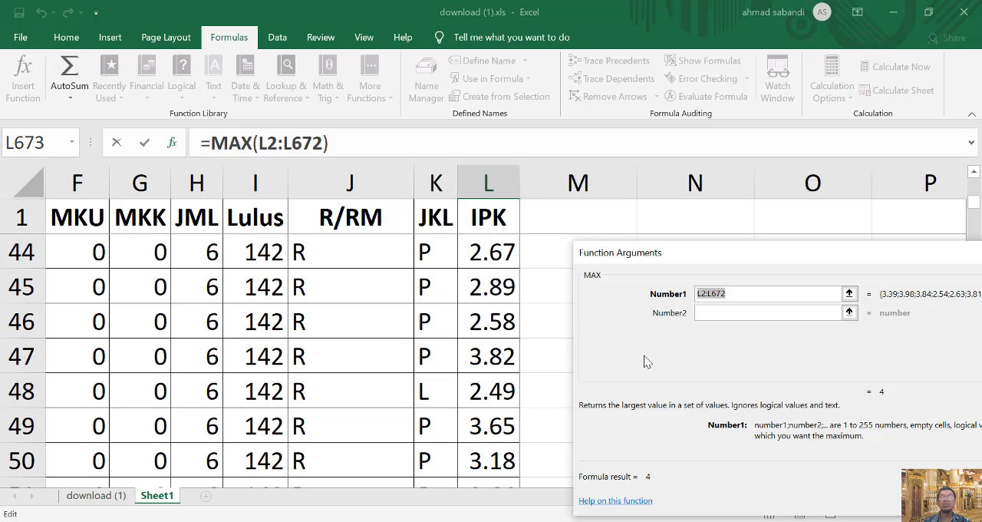
{"action": "scroll", "coordinate": [505, 397], "scroll_direction": "down", "scroll_amount": 10}
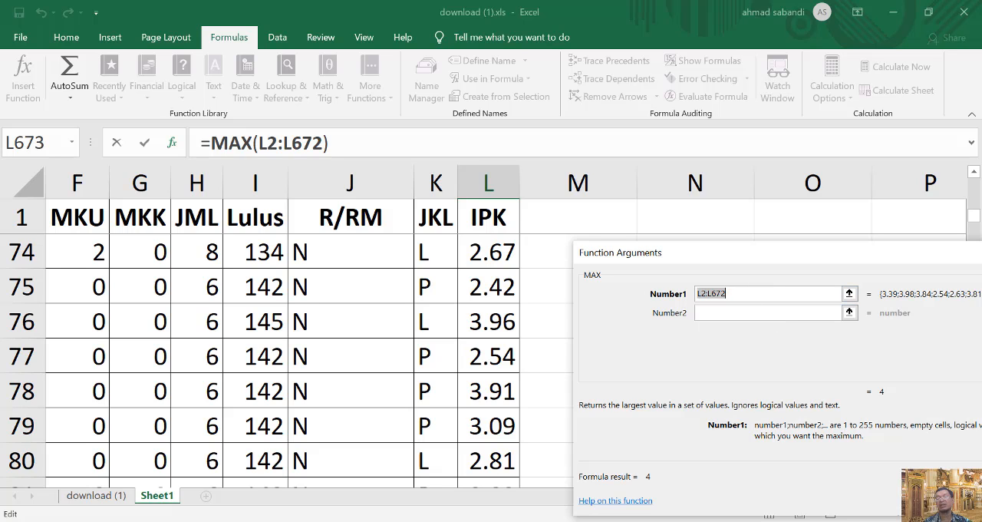
{"action": "key", "text": "Return"}
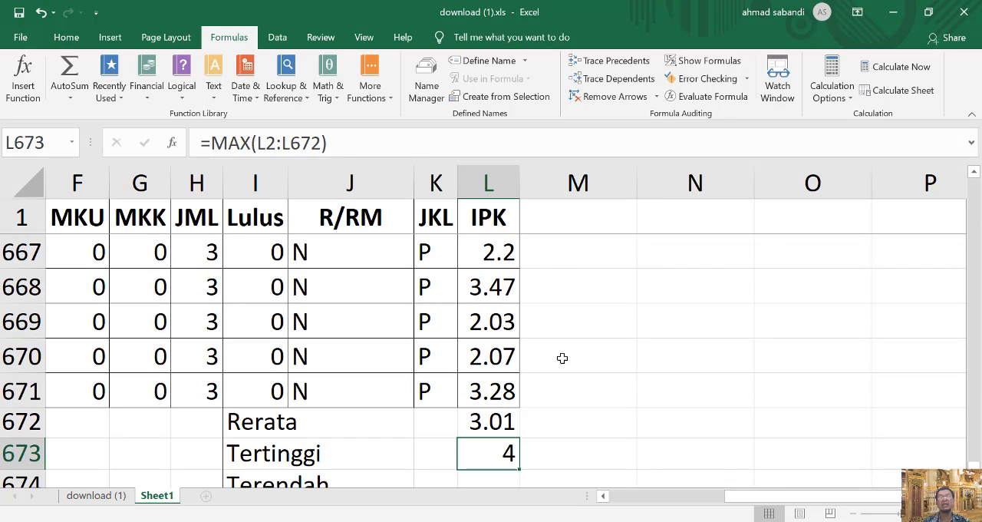
Correct the MAX formula's range in cell L673 to L2:L671 so it ends at the last student record.
{"action": "double_click", "coordinate": [490, 455]}
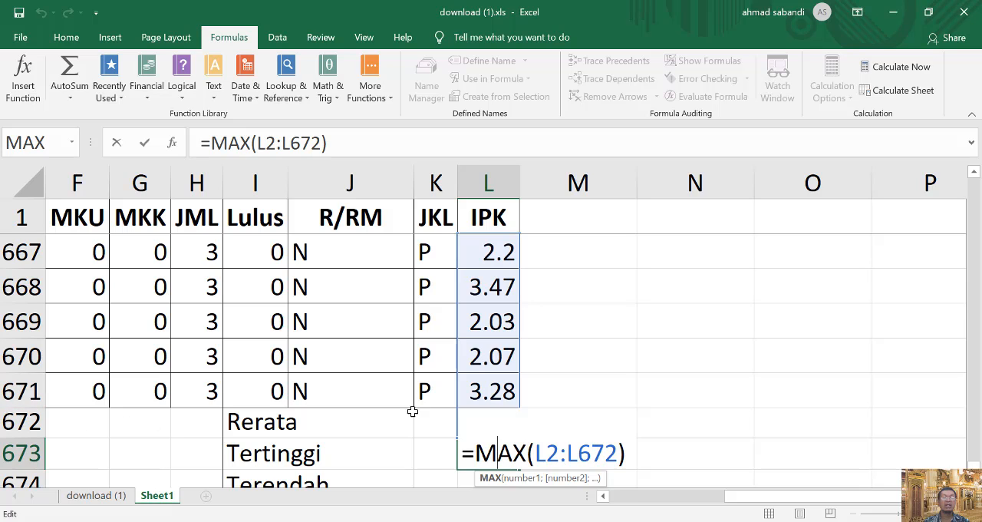
{"action": "left_click", "coordinate": [618, 453]}
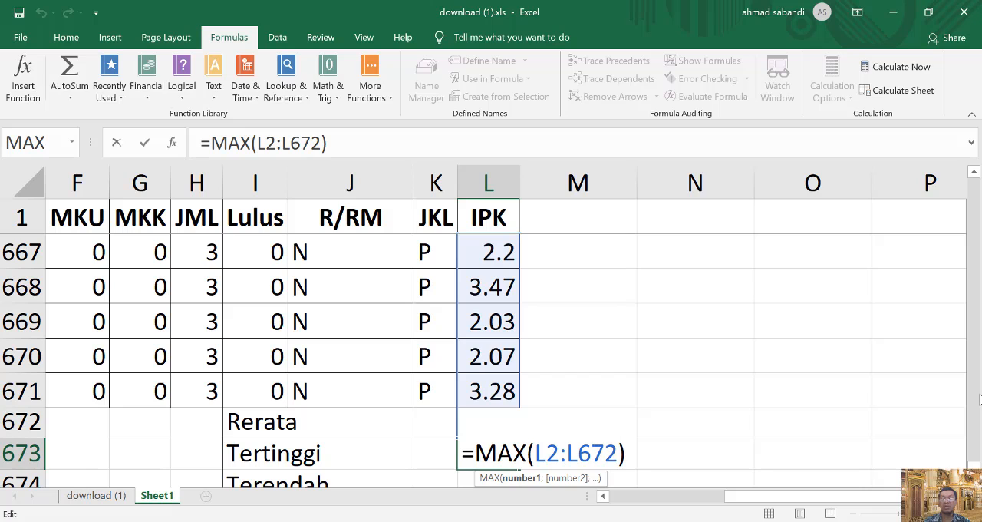
{"action": "key", "text": "BackSpace"}
{"action": "type", "text": "1"}
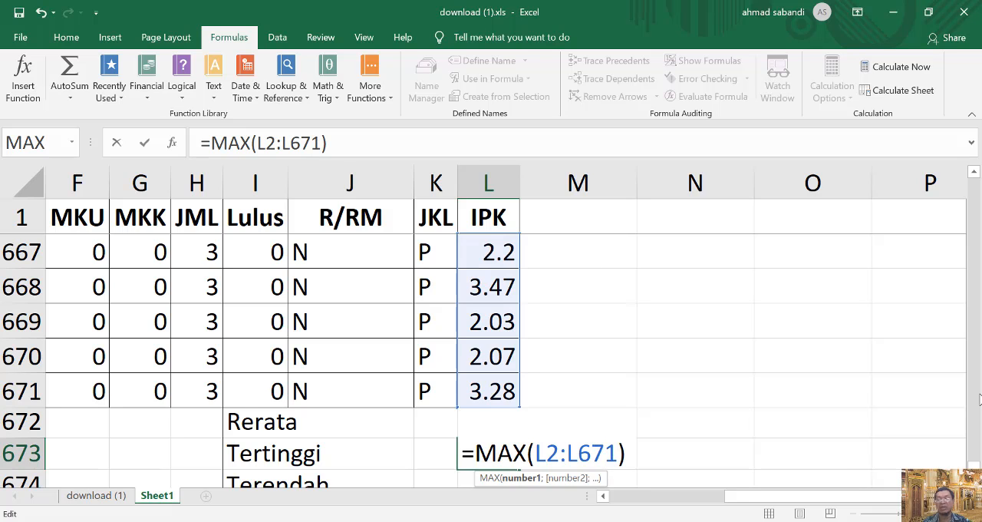
{"action": "key", "text": "Return"}
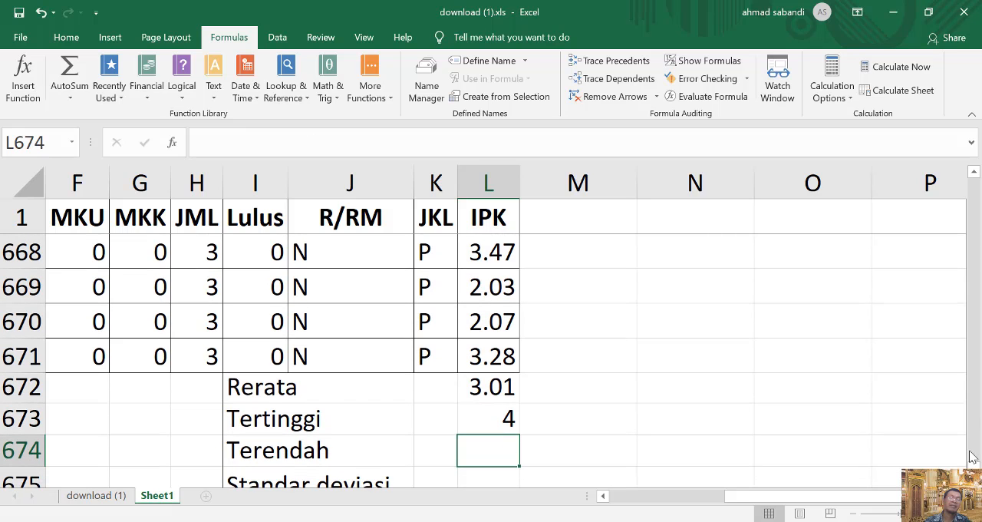
Reopen the MAX formula in cell L673, select its argument (L2:L671) including the parentheses, and leave the formula.
{"action": "left_click", "coordinate": [498, 415]}
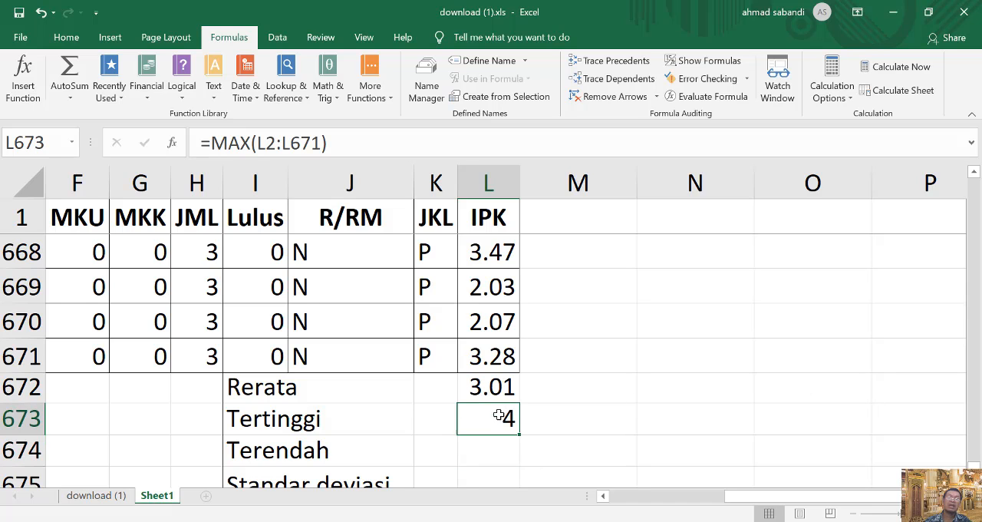
{"action": "double_click", "coordinate": [489, 419]}
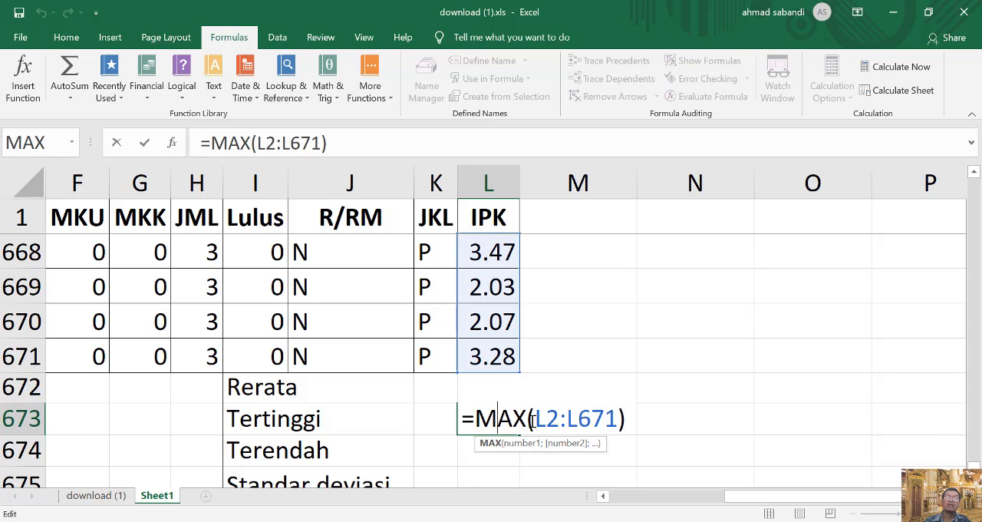
{"action": "left_click_drag", "start_coordinate": [530, 418], "coordinate": [632, 415]}
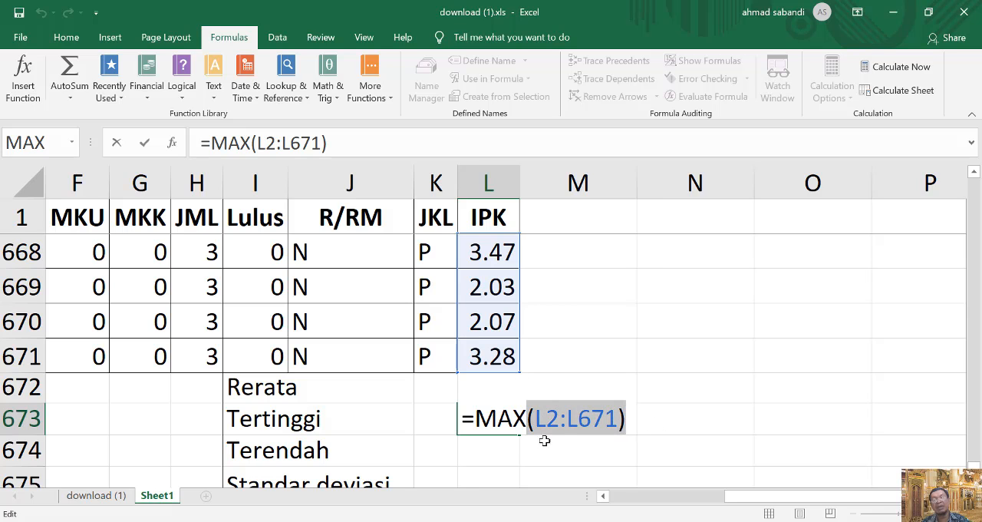
{"action": "key", "text": "Return"}
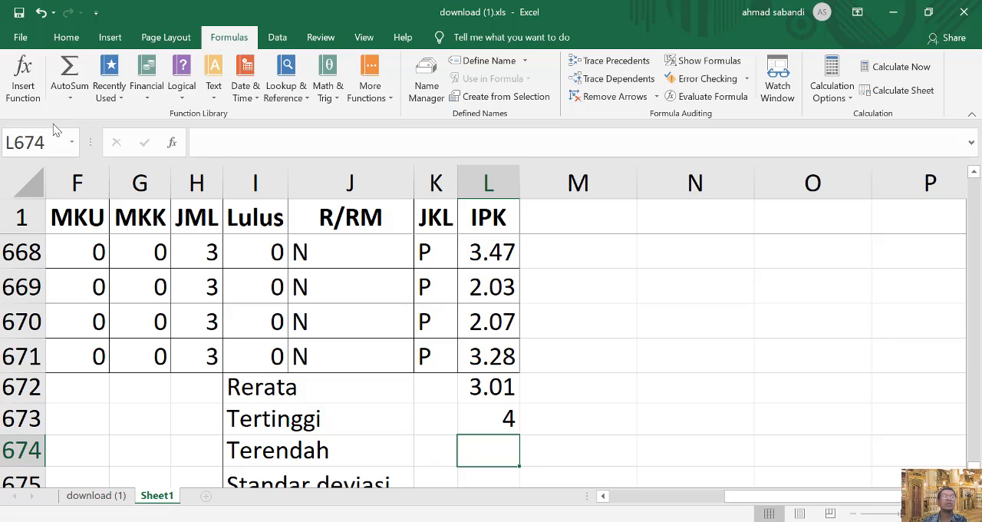
Insert the MIN function from the All category into the Terendah cell L674 and open its arguments.
{"action": "left_click", "coordinate": [24, 77]}
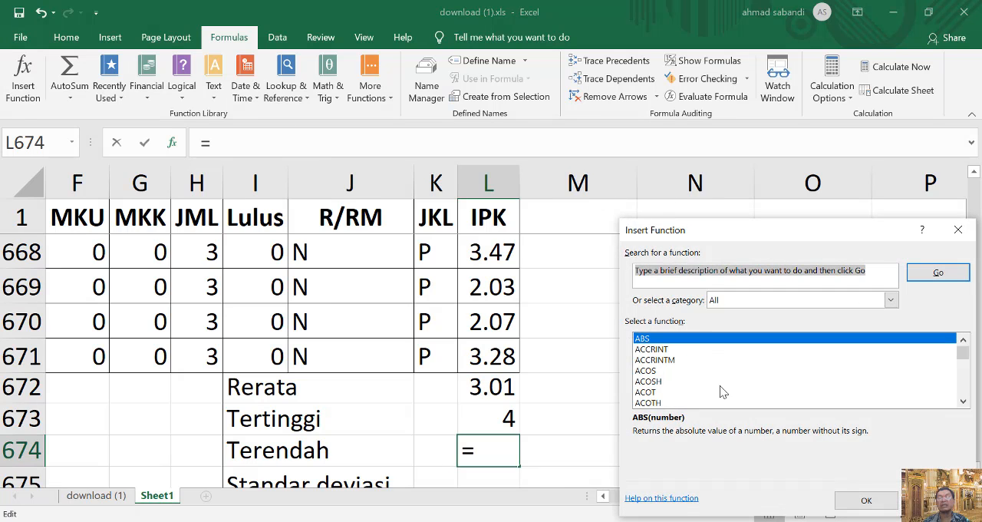
{"action": "scroll", "coordinate": [720, 387], "scroll_direction": "down", "scroll_amount": 20}
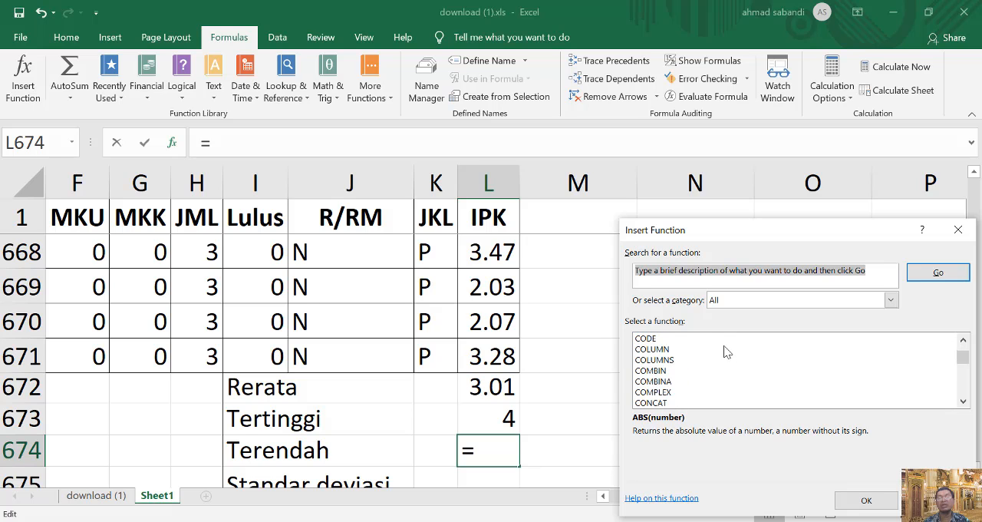
{"action": "scroll", "coordinate": [725, 352], "scroll_direction": "down", "scroll_amount": 20}
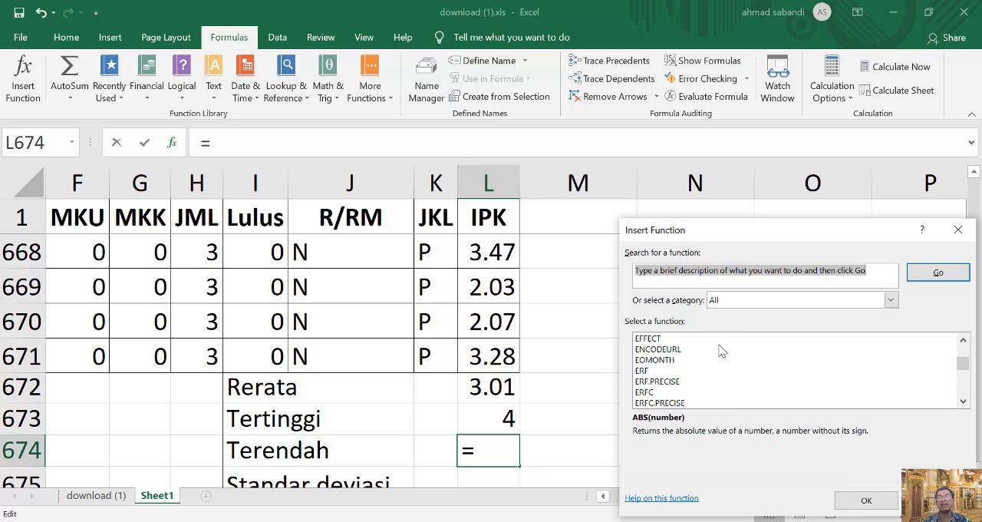
{"action": "scroll", "coordinate": [721, 351], "scroll_direction": "down", "scroll_amount": 20}
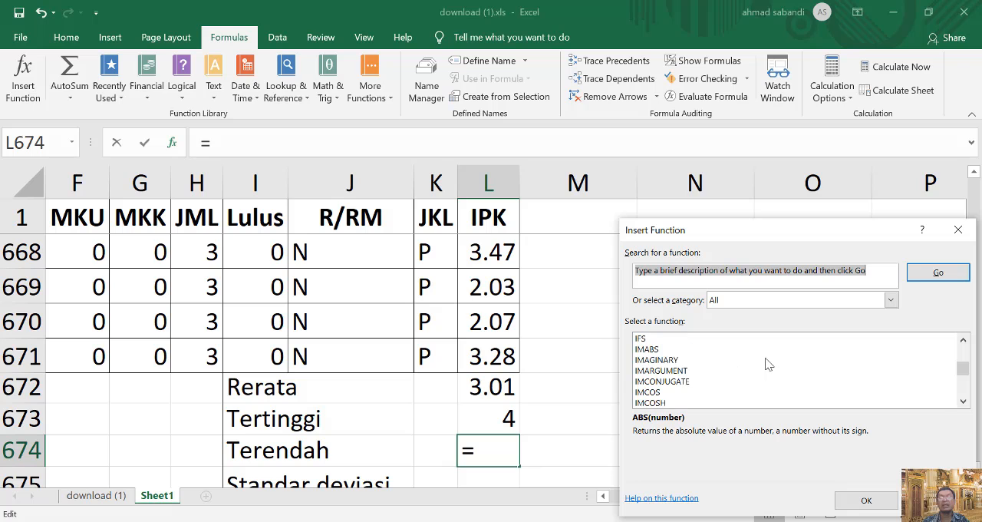
{"action": "scroll", "coordinate": [768, 365], "scroll_direction": "down", "scroll_amount": 20}
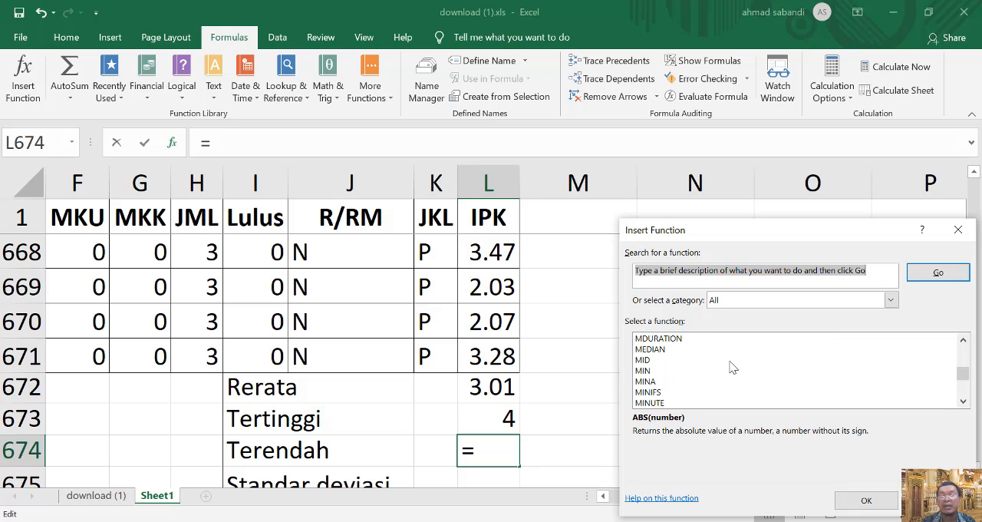
{"action": "left_click", "coordinate": [645, 370]}
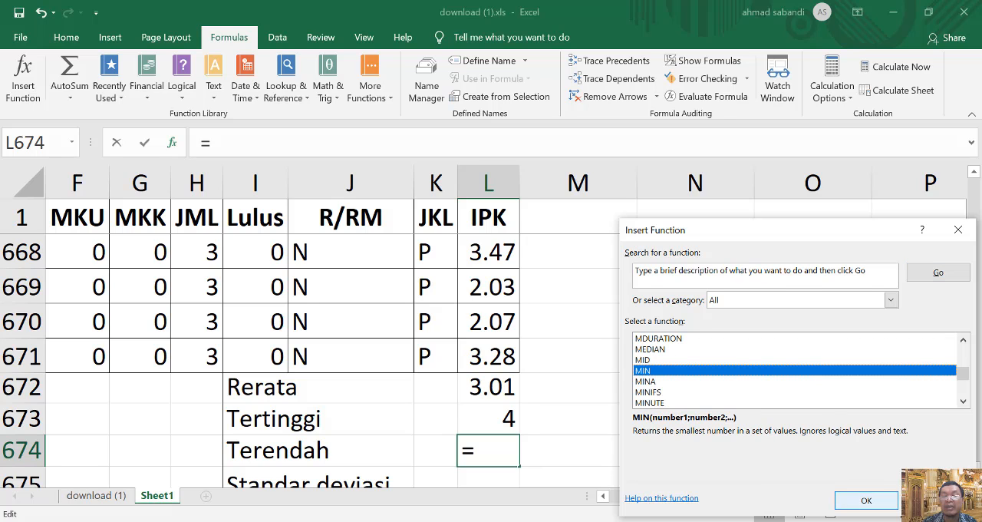
{"action": "left_click", "coordinate": [867, 501]}
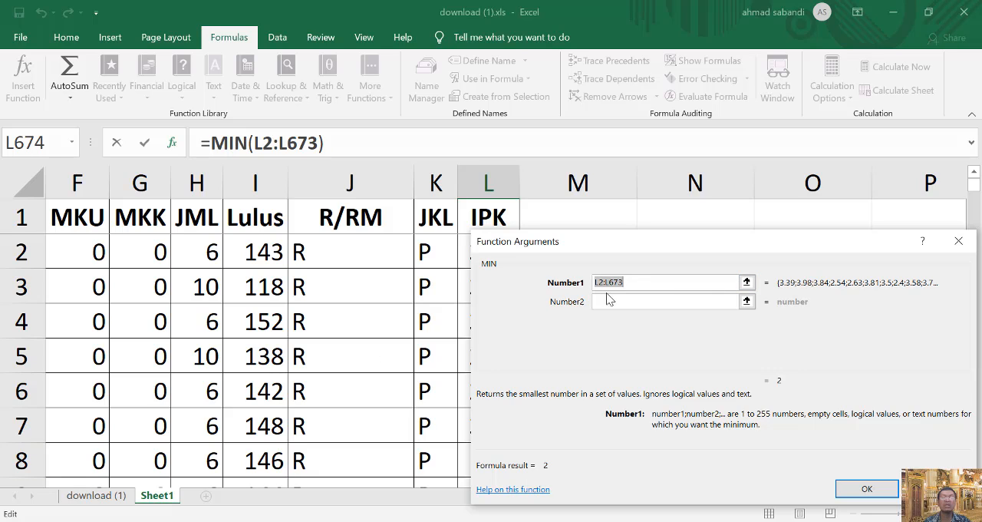
Replace the MIN function's first argument with (L2:L671) and accept the formula.
{"action": "left_click", "coordinate": [648, 282]}
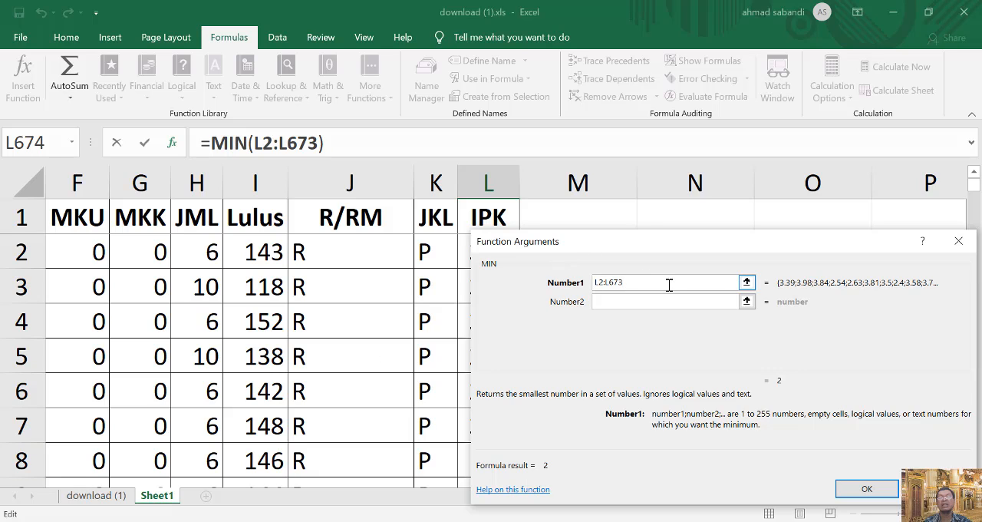
{"action": "left_click_drag", "start_coordinate": [669, 284], "coordinate": [528, 282]}
{"action": "type", "text": "(L2:L671)"}
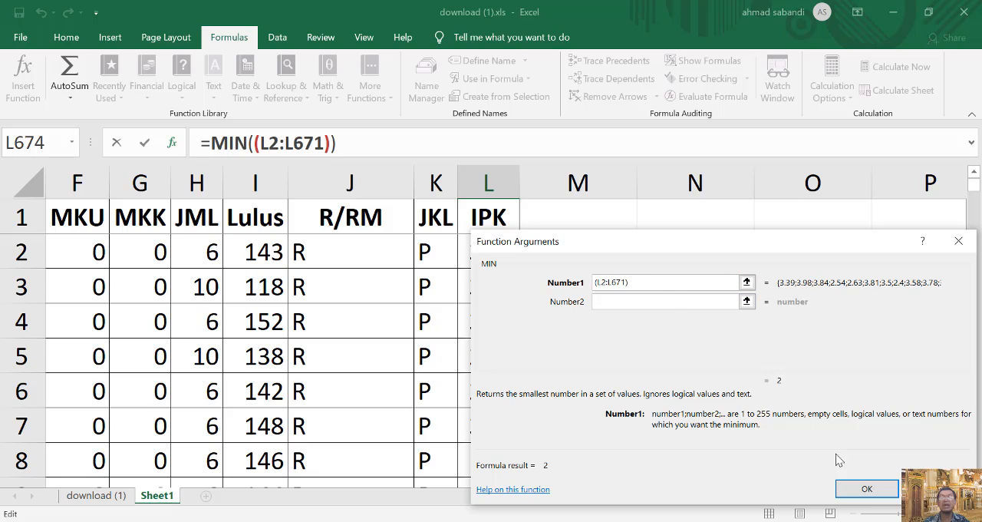
{"action": "left_click", "coordinate": [866, 489]}
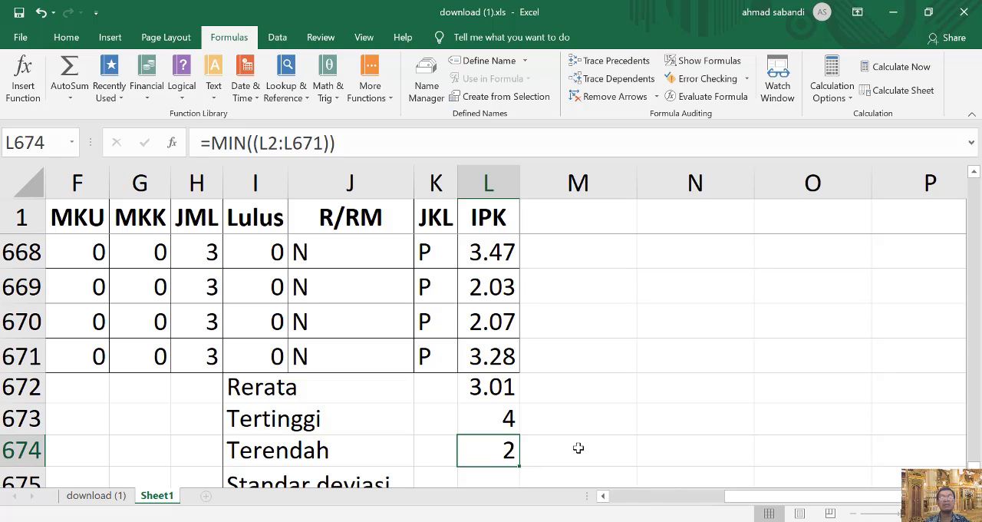
Start a STDEV formula in the Standar deviasi cell L675 from the recently used functions and open its arguments.
{"action": "scroll", "coordinate": [572, 447], "scroll_direction": "down", "scroll_amount": 2}
{"action": "left_click", "coordinate": [500, 291]}
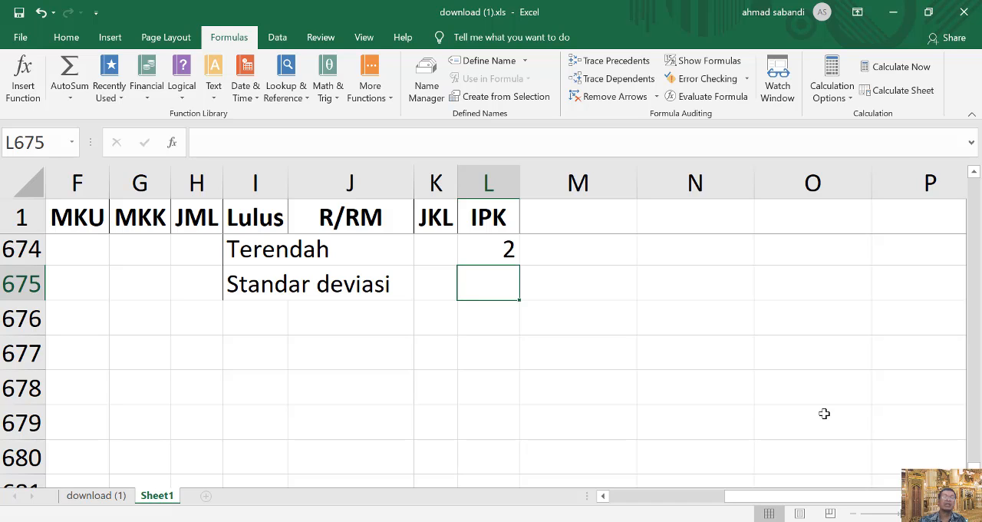
{"action": "left_click", "coordinate": [22, 91]}
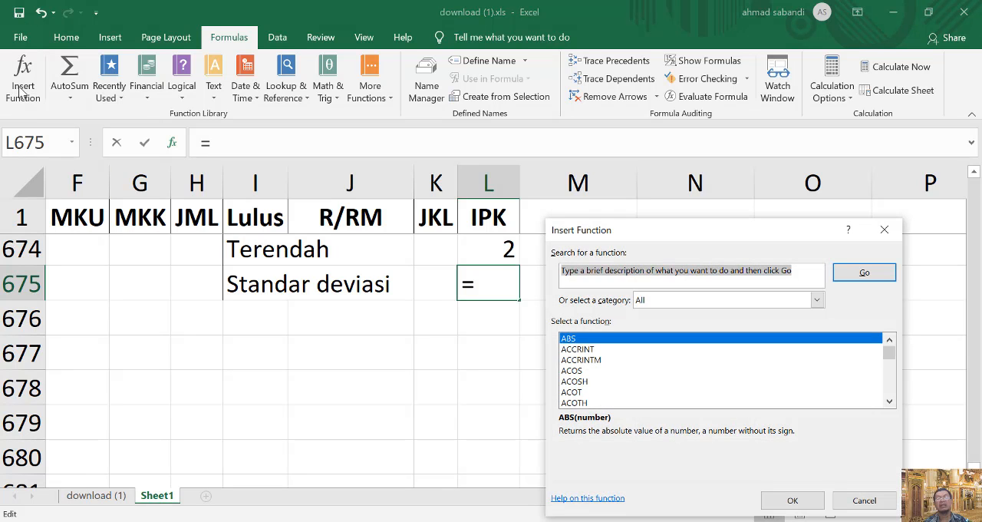
{"action": "key", "text": "Escape"}
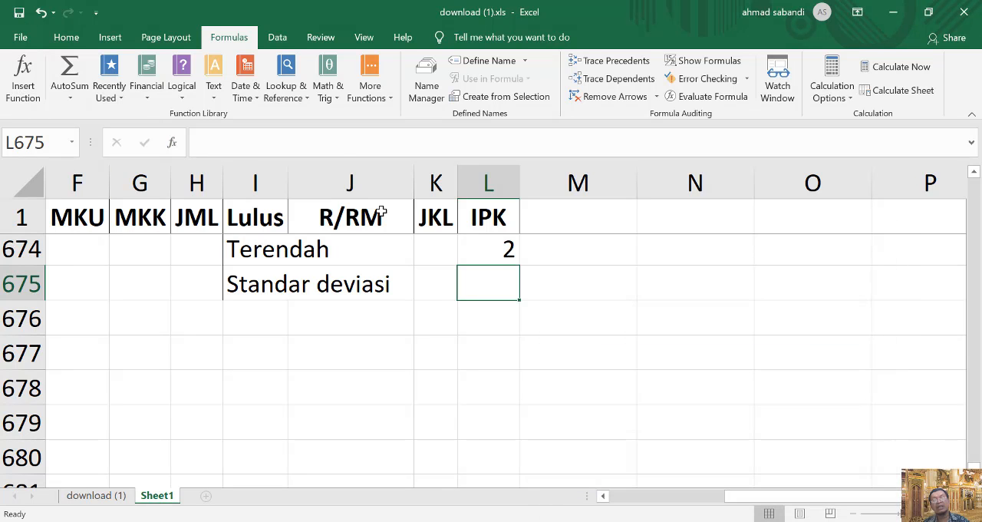
{"action": "type", "text": "="}
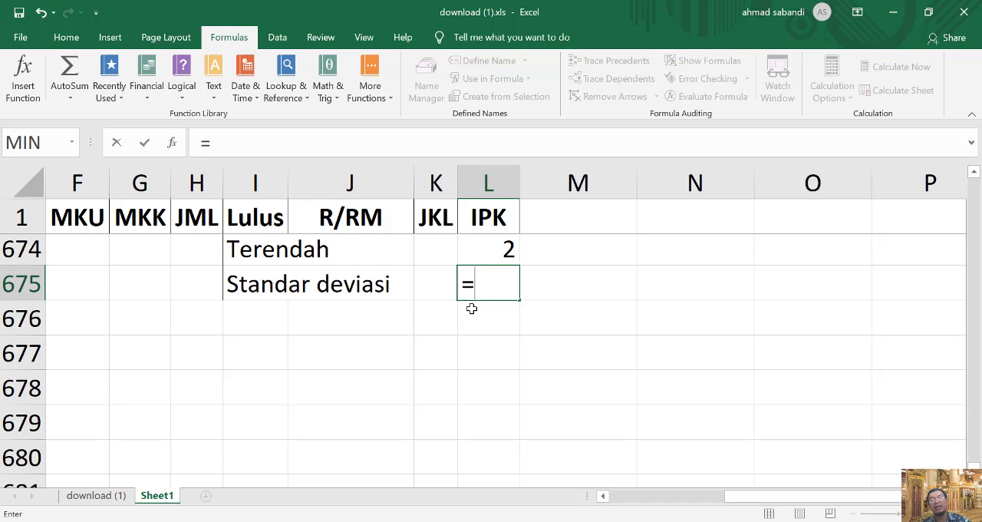
{"action": "left_click", "coordinate": [72, 143]}
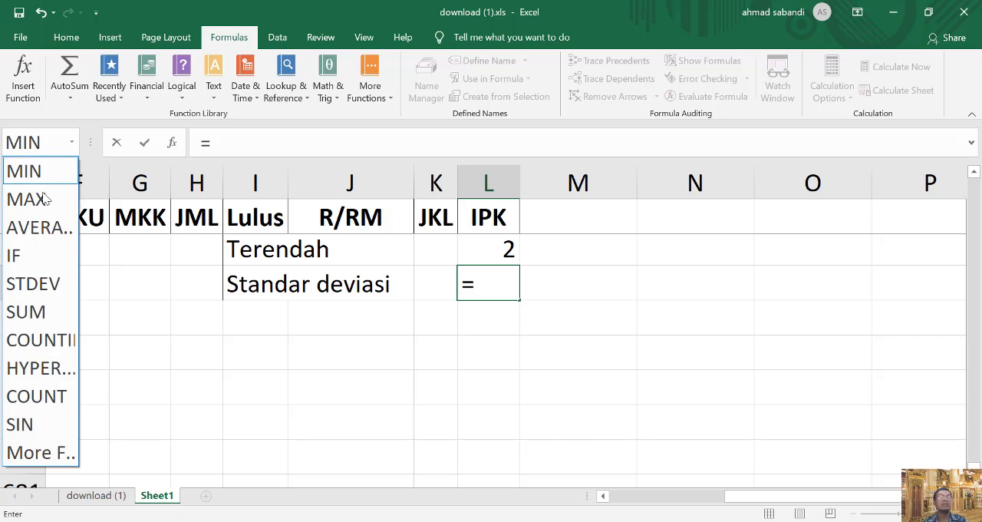
{"action": "left_click", "coordinate": [37, 286]}
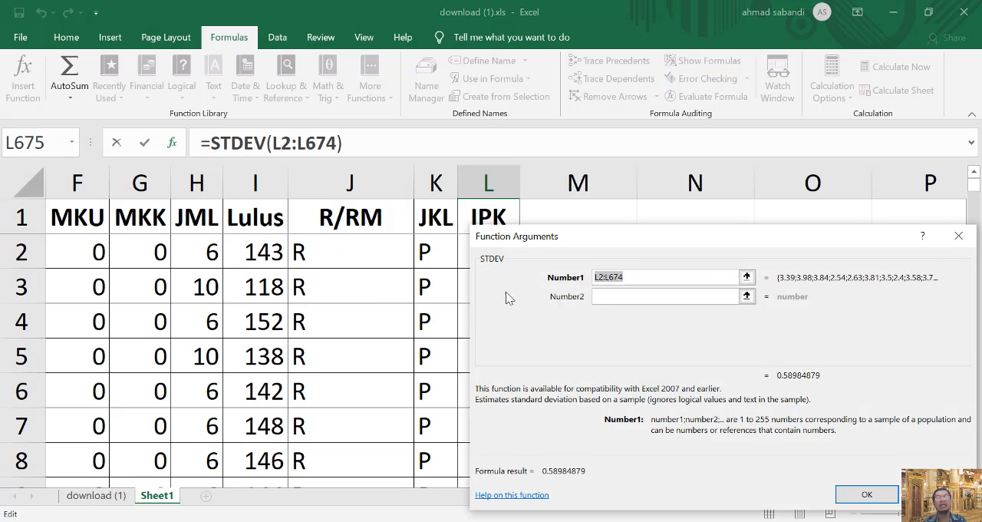
Change the STDEV function's first argument to L2:L671 and accept the formula.
{"action": "left_click_drag", "start_coordinate": [567, 244], "coordinate": [630, 273]}
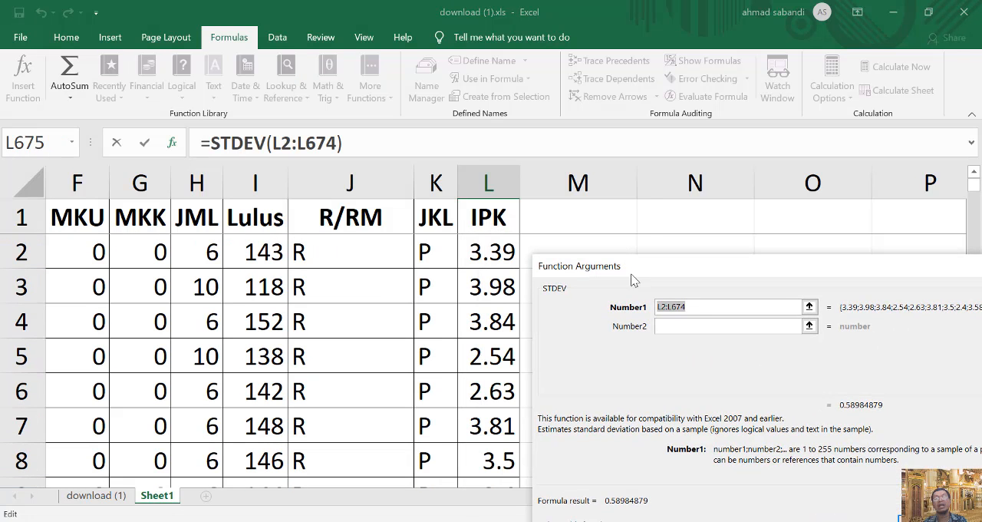
{"action": "left_click", "coordinate": [701, 307]}
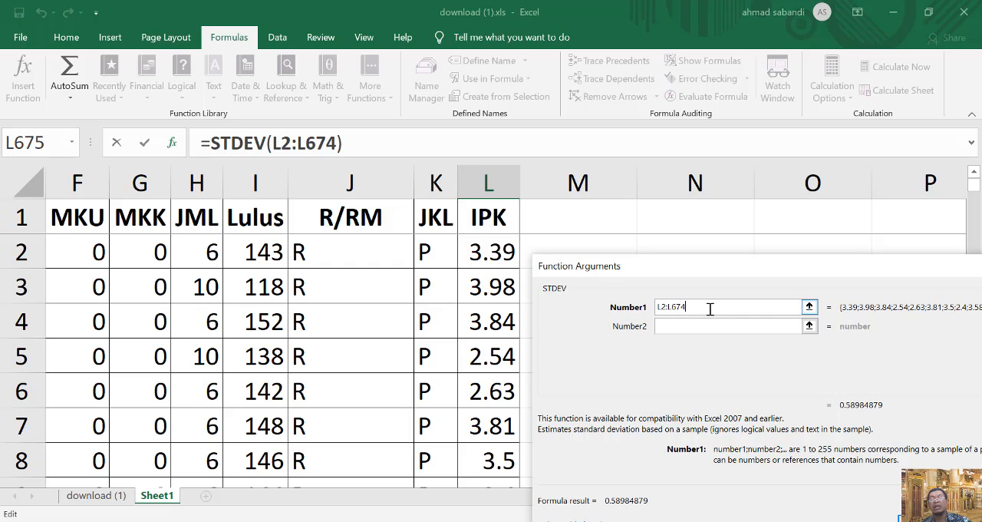
{"action": "key", "text": "BackSpace"}
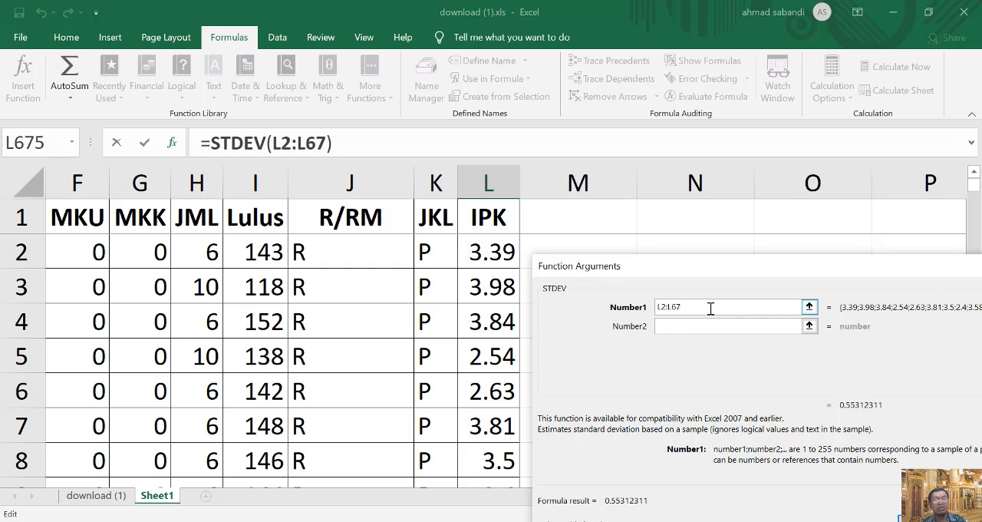
{"action": "type", "text": "1"}
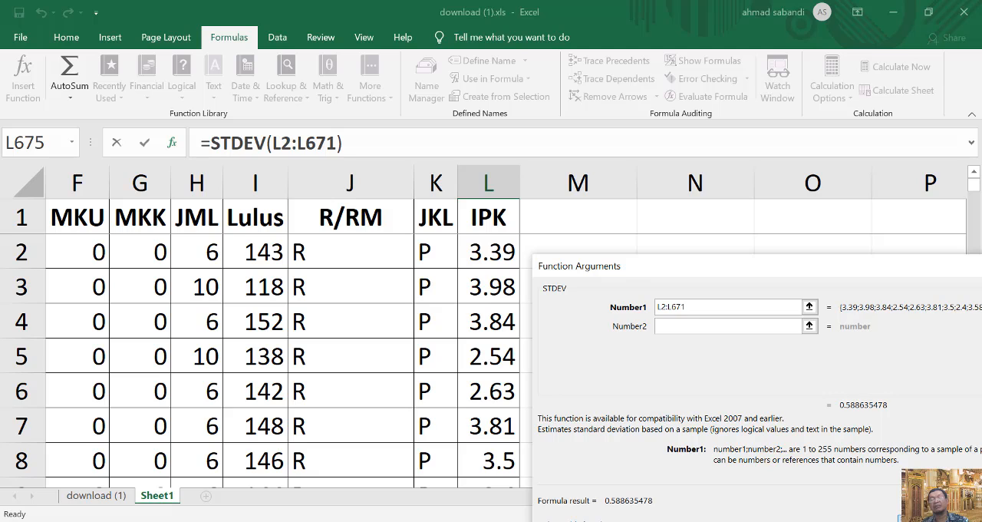
{"action": "key", "text": "Return"}
{"action": "scroll", "coordinate": [647, 423], "scroll_direction": "down", "scroll_amount": 1}
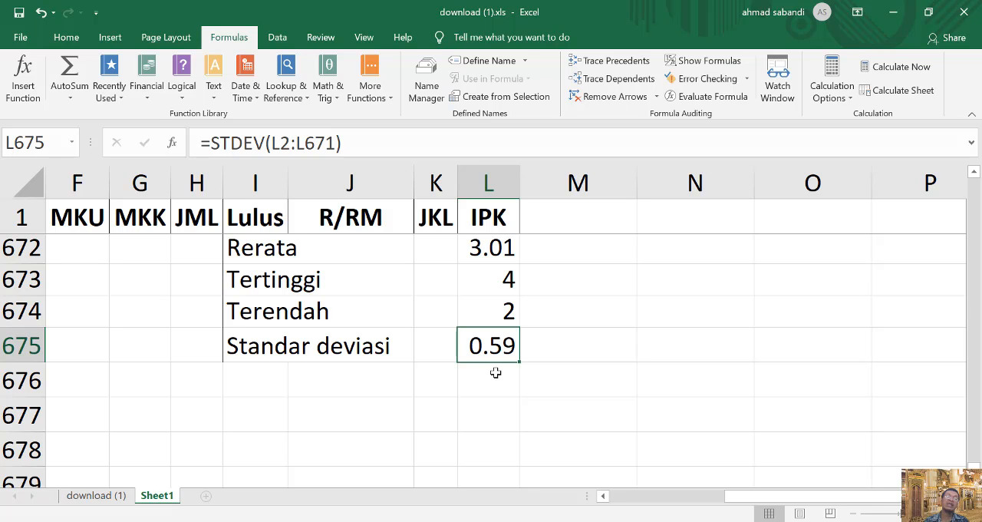
{"action": "scroll", "coordinate": [632, 388], "scroll_direction": "up", "scroll_amount": 10}
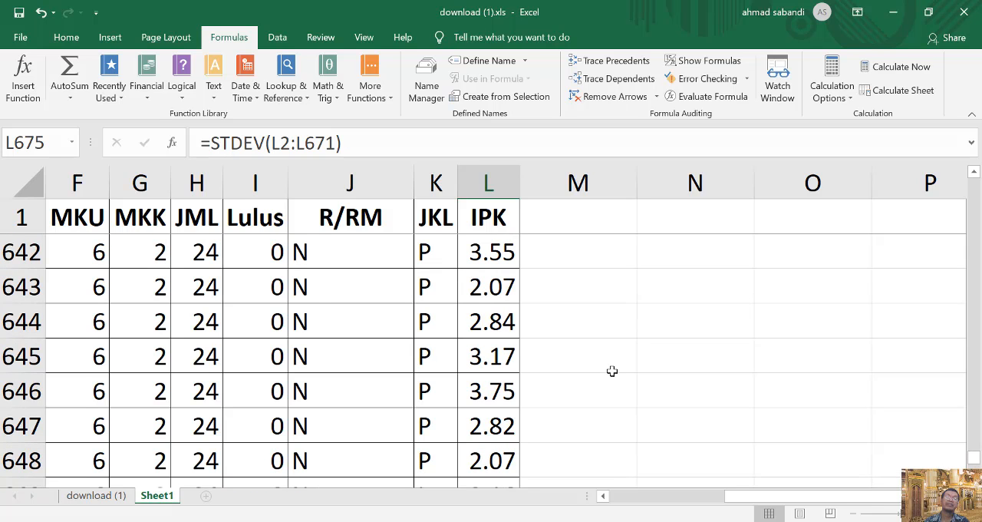
{"action": "scroll", "coordinate": [611, 370], "scroll_direction": "up", "scroll_amount": 20}
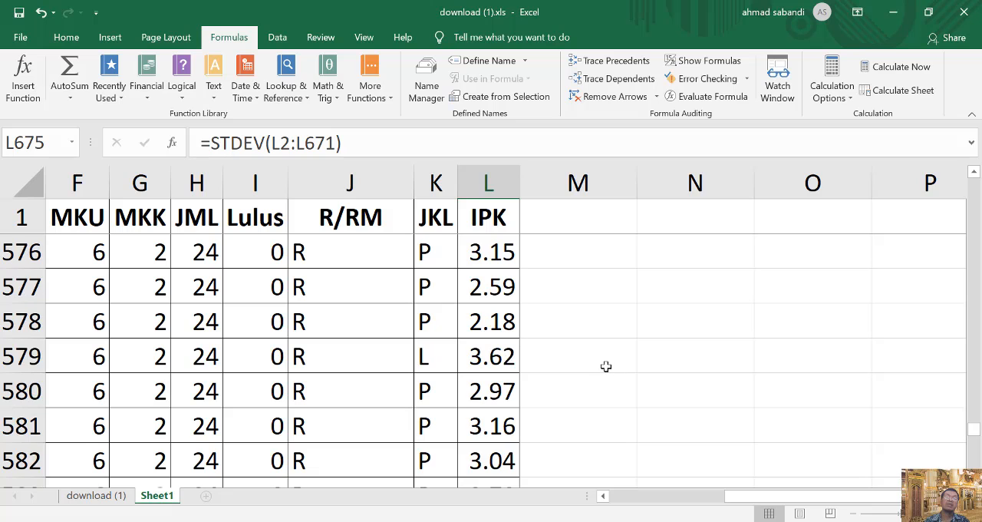
{"action": "scroll", "coordinate": [602, 364], "scroll_direction": "up", "scroll_amount": 15}
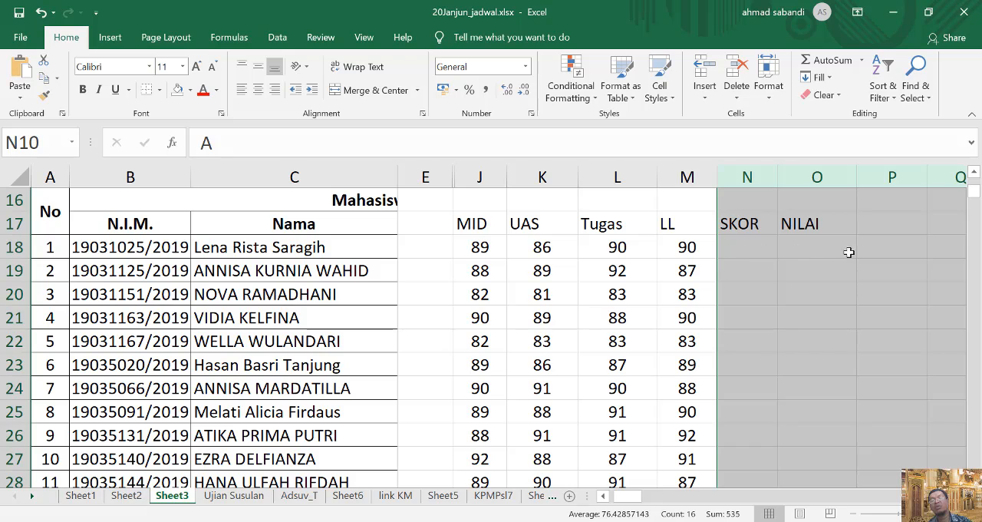
Enter the formula =RAND() in cell P18 of Sheet3, beside the first student's scores.
{"action": "left_click", "coordinate": [892, 250]}
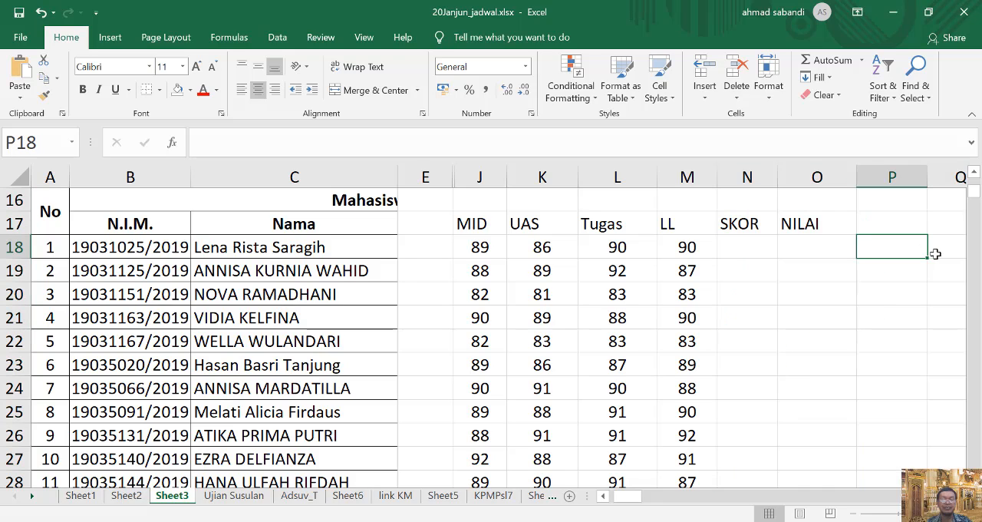
{"action": "type", "text": "="}
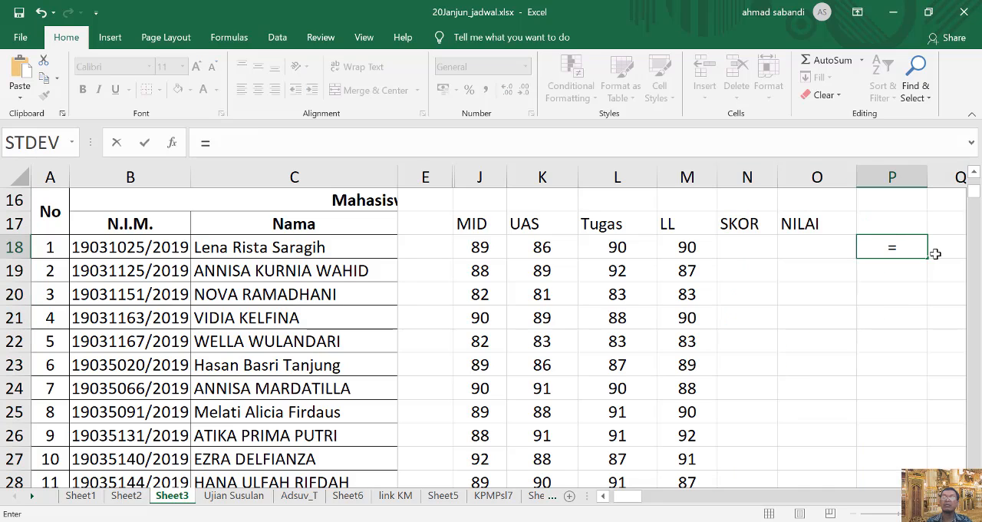
{"action": "type", "text": "rad"}
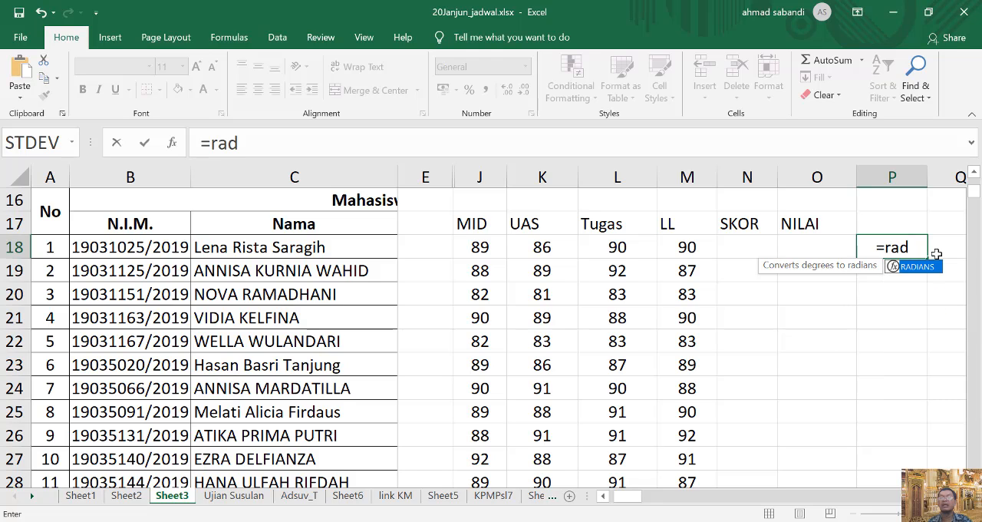
{"action": "key", "text": "BackSpace"}
{"action": "type", "text": "nd"}
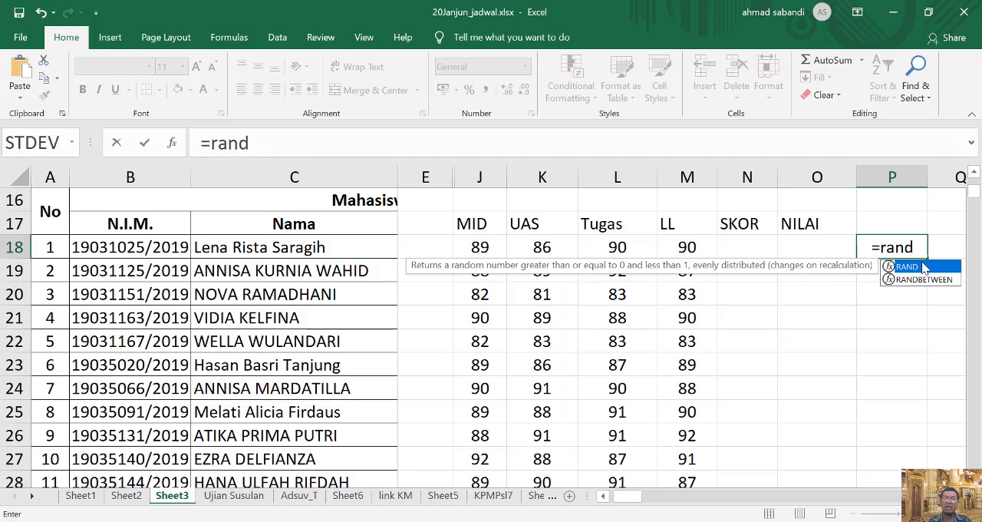
{"action": "type", "text": "()"}
{"action": "key", "text": "Page_Down"}
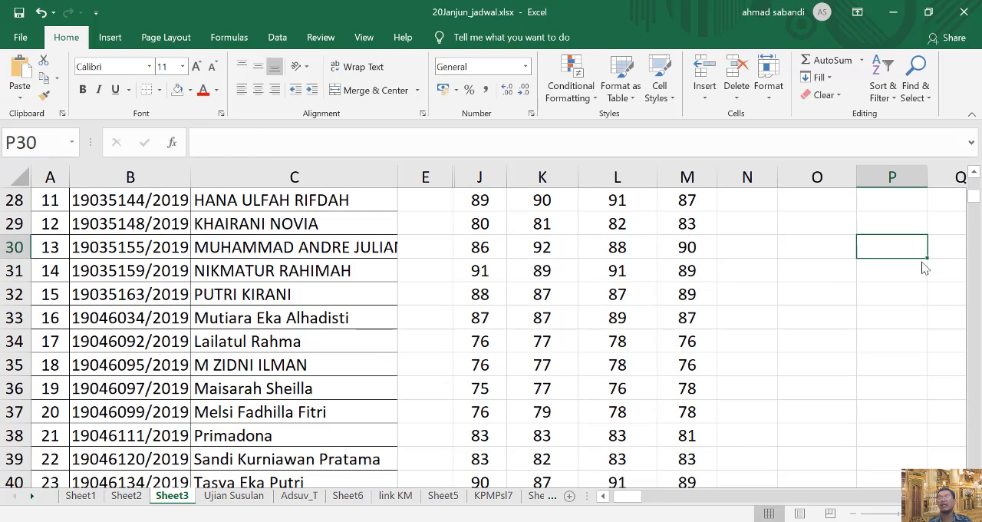
Fill the RAND formula from cell P18 down to P22.
{"action": "scroll", "coordinate": [930, 272], "scroll_direction": "up", "scroll_amount": 5}
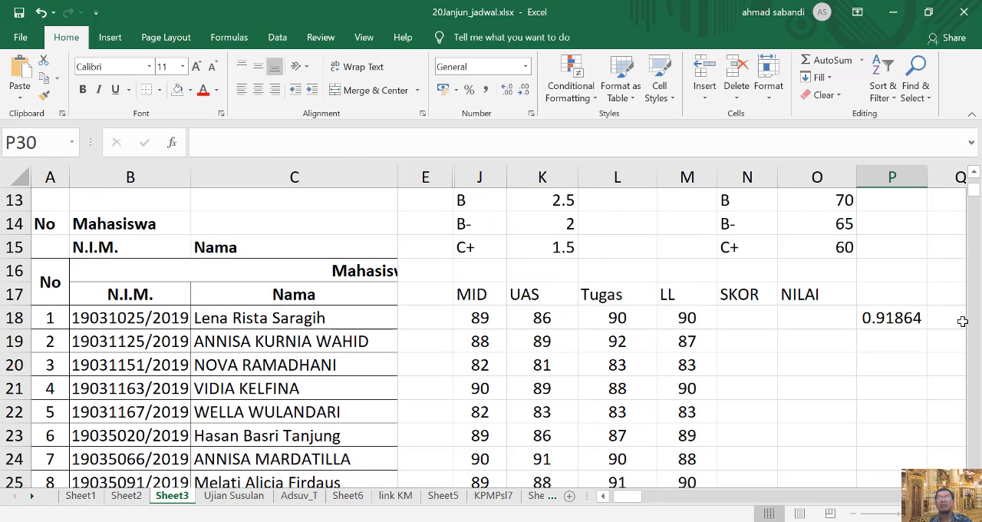
{"action": "left_click", "coordinate": [890, 314]}
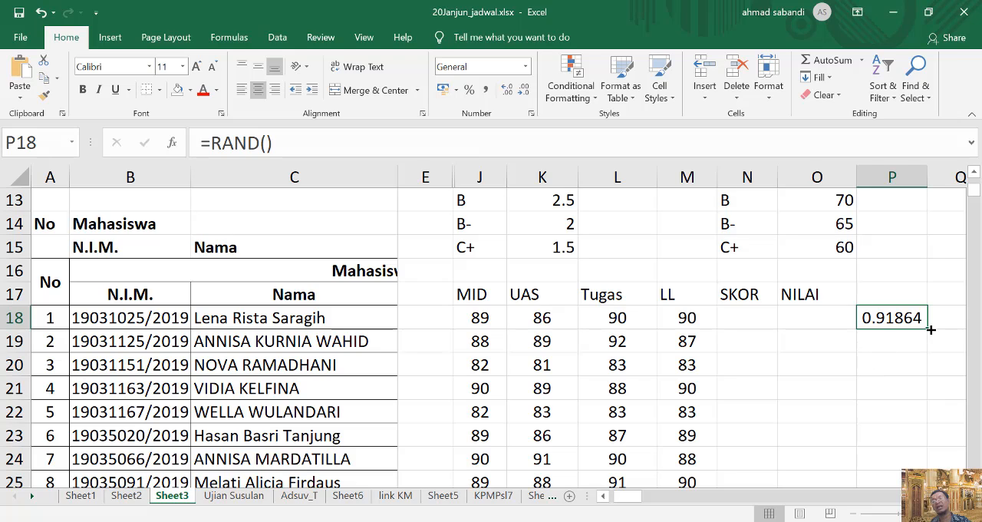
{"action": "left_click_drag", "start_coordinate": [928, 328], "coordinate": [934, 414]}
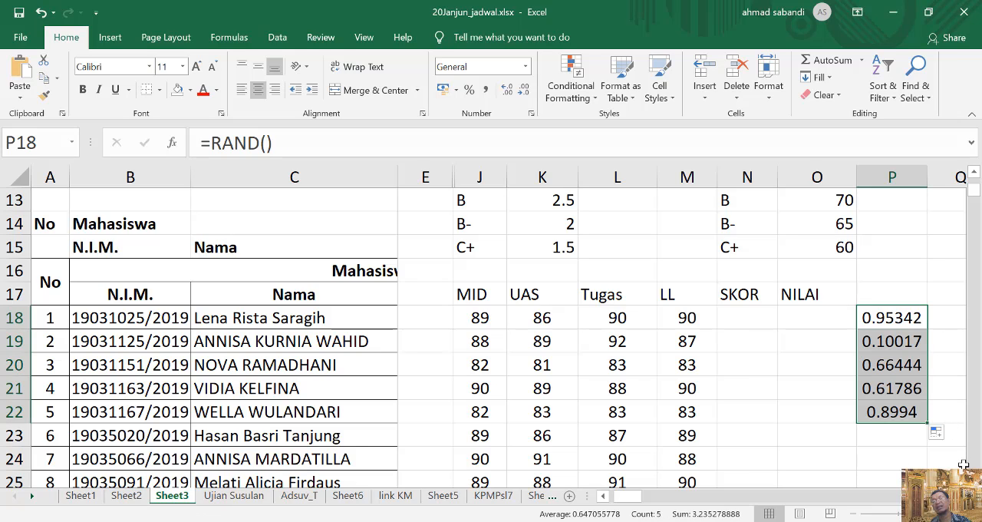
{"action": "scroll", "coordinate": [963, 465], "scroll_direction": "right", "scroll_amount": 1}
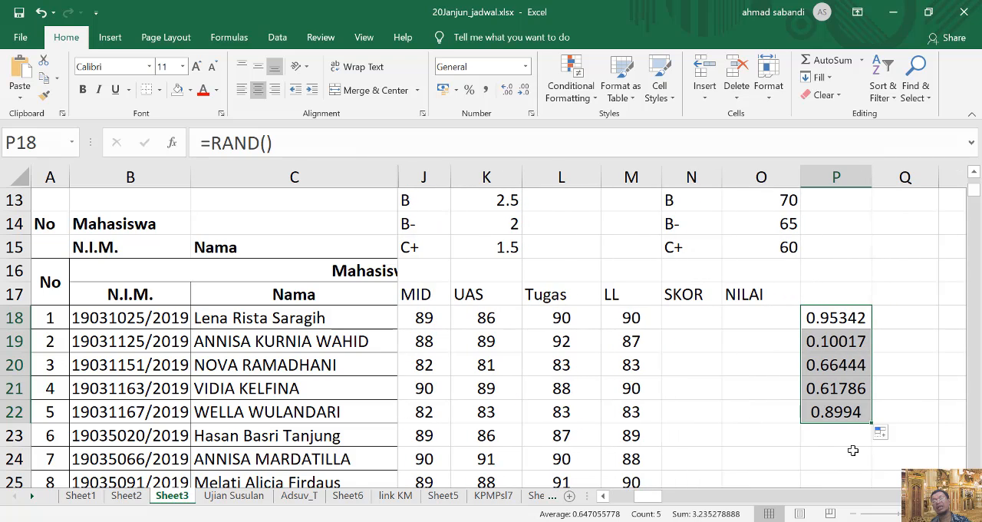
Enter "a" in cells Q17 and Q20 to make the random numbers recalculate, and clear the range Q17:Q20.
{"action": "left_click", "coordinate": [884, 291]}
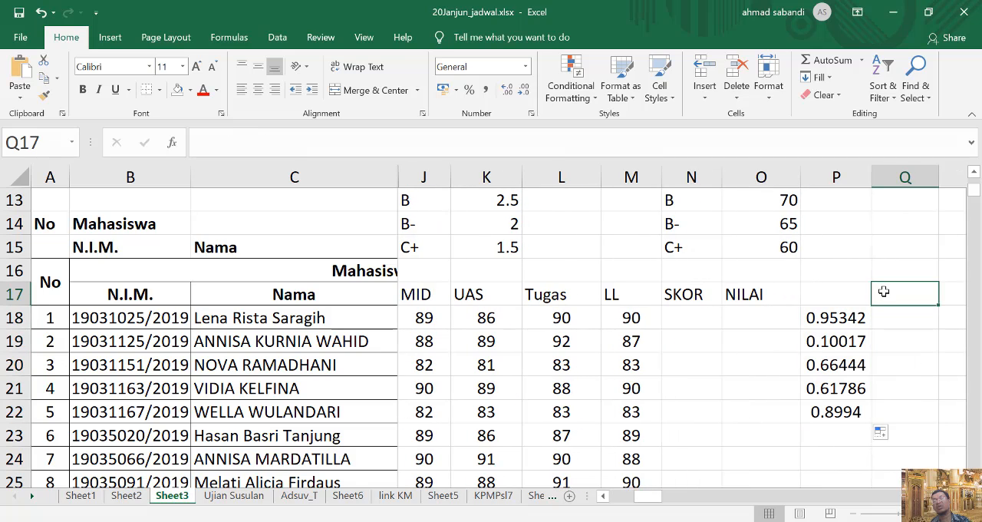
{"action": "type", "text": "a"}
{"action": "left_click", "coordinate": [905, 370]}
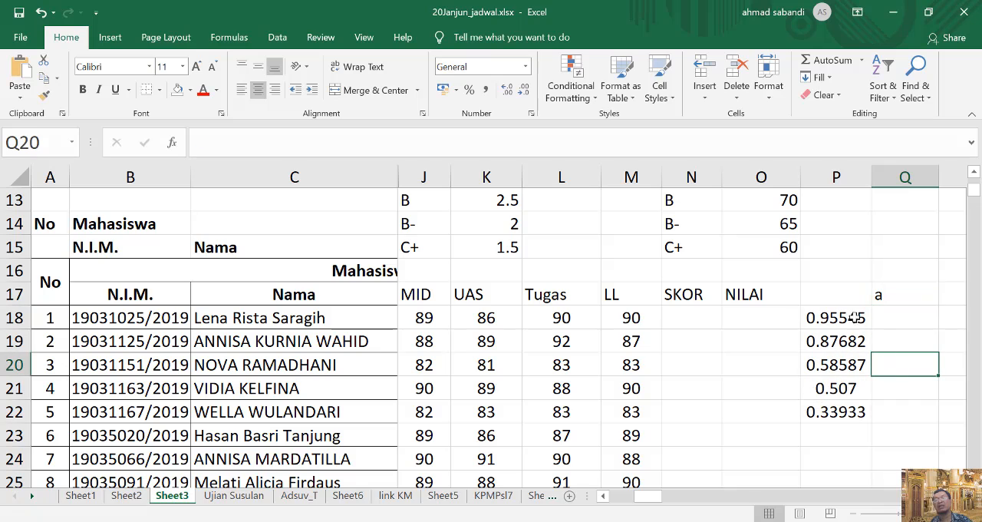
{"action": "type", "text": "a"}
{"action": "left_click", "coordinate": [914, 336]}
{"action": "left_click_drag", "start_coordinate": [896, 298], "coordinate": [899, 366]}
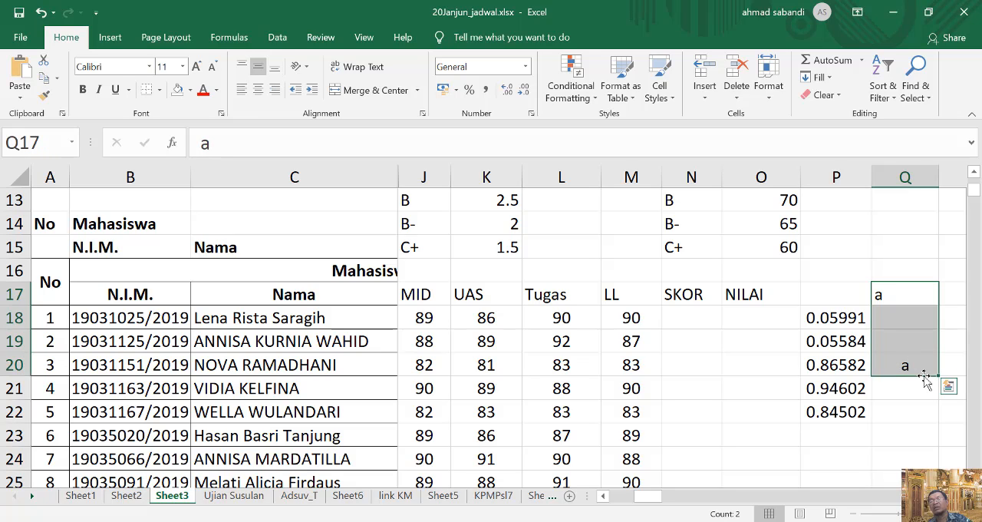
{"action": "key", "text": "Delete"}
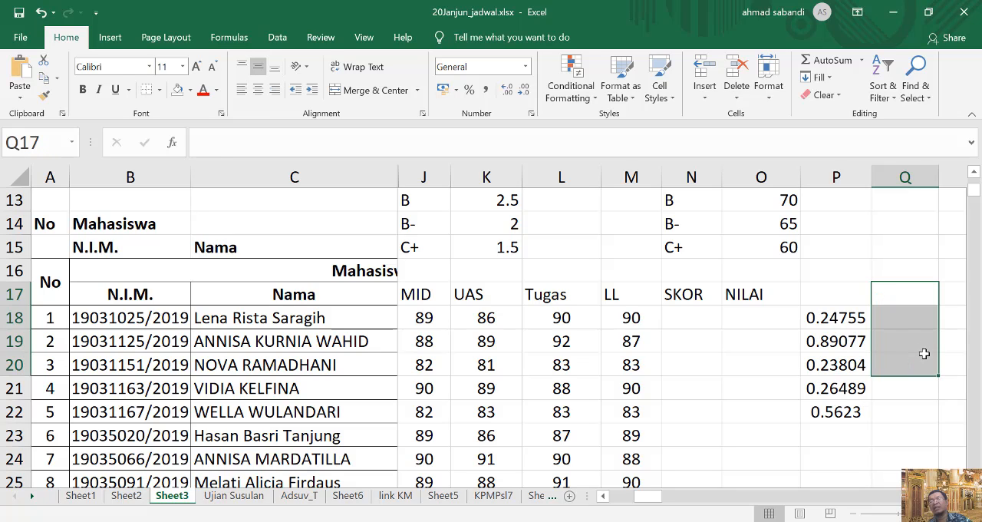
Enter the formula =RAND()*(95-60)+95 in cell Q18, beside the first RAND value.
{"action": "left_click", "coordinate": [929, 324]}
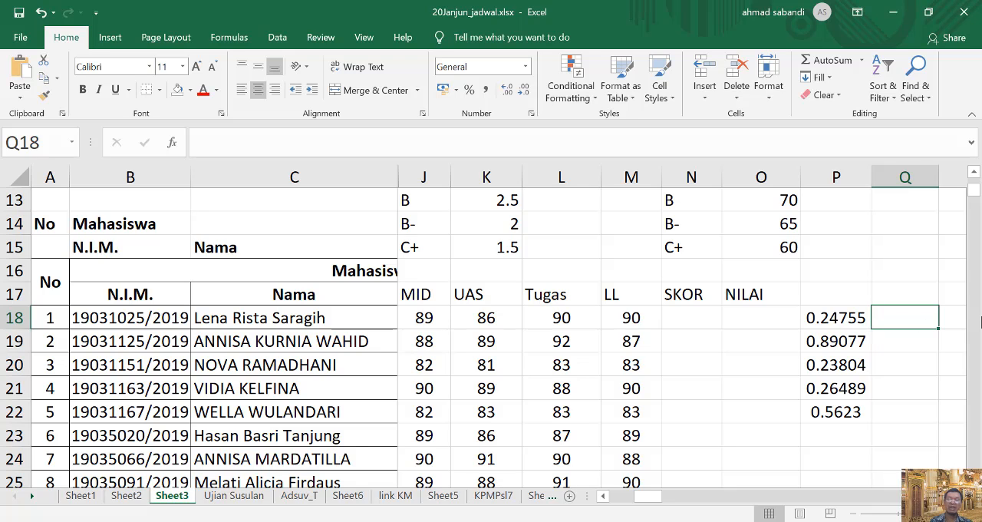
{"action": "type", "text": "="}
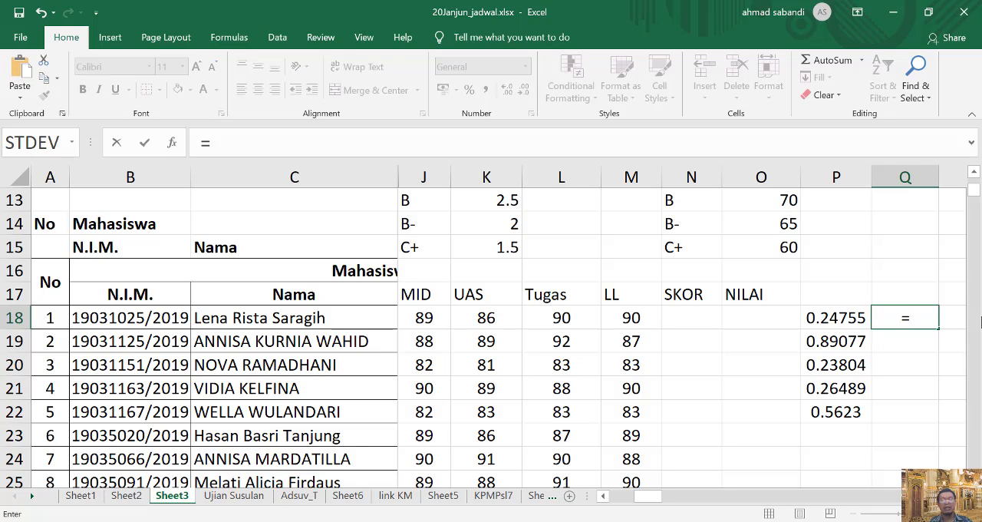
{"action": "type", "text": "rand"}
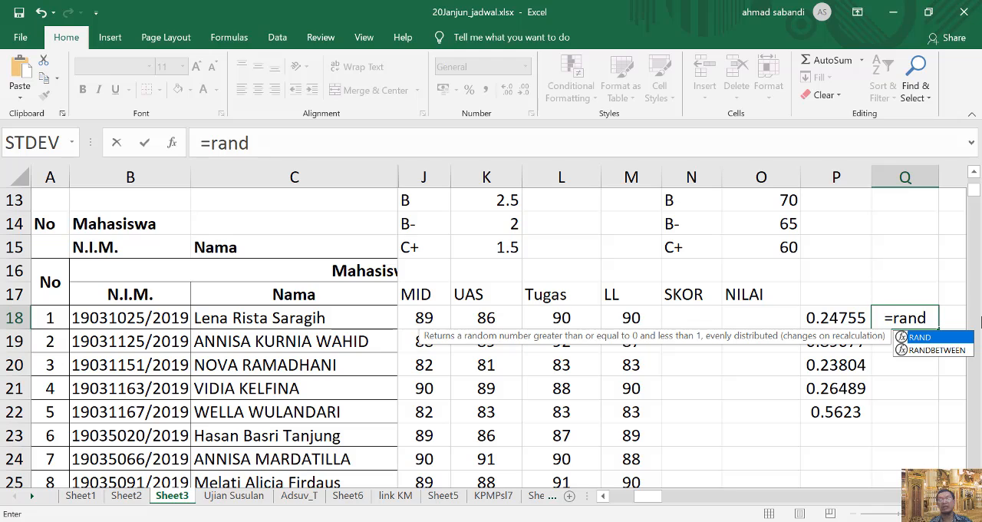
{"action": "type", "text": "()"}
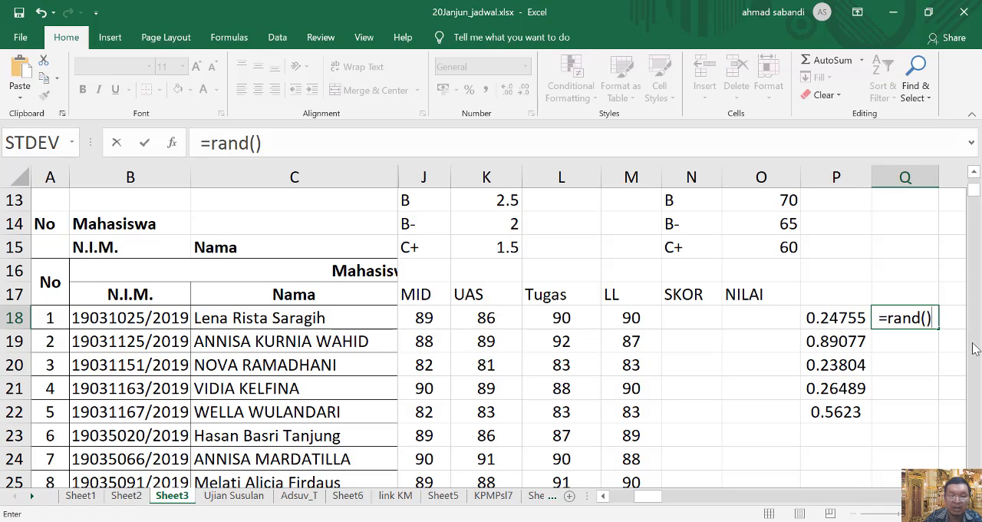
{"action": "type", "text": "*"}
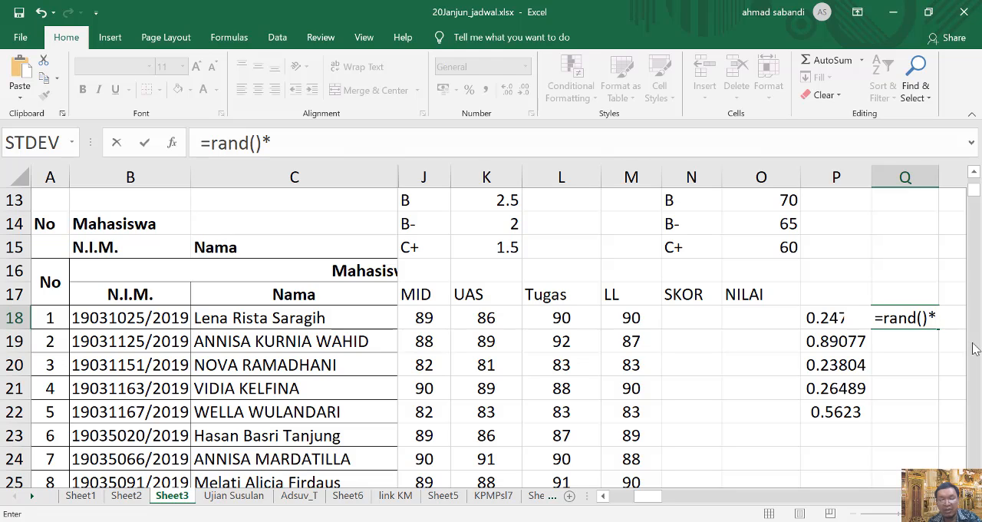
{"action": "type", "text": "("}
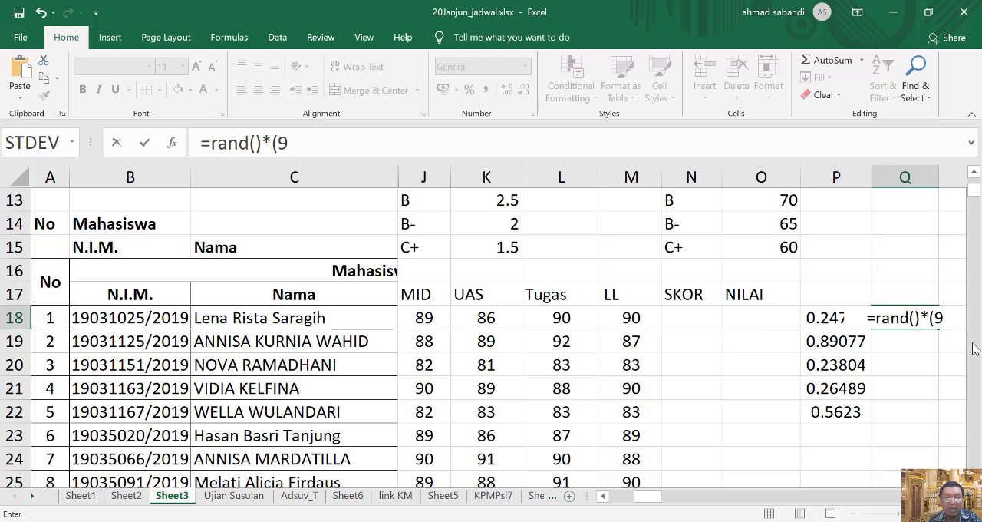
{"action": "type", "text": "95-"}
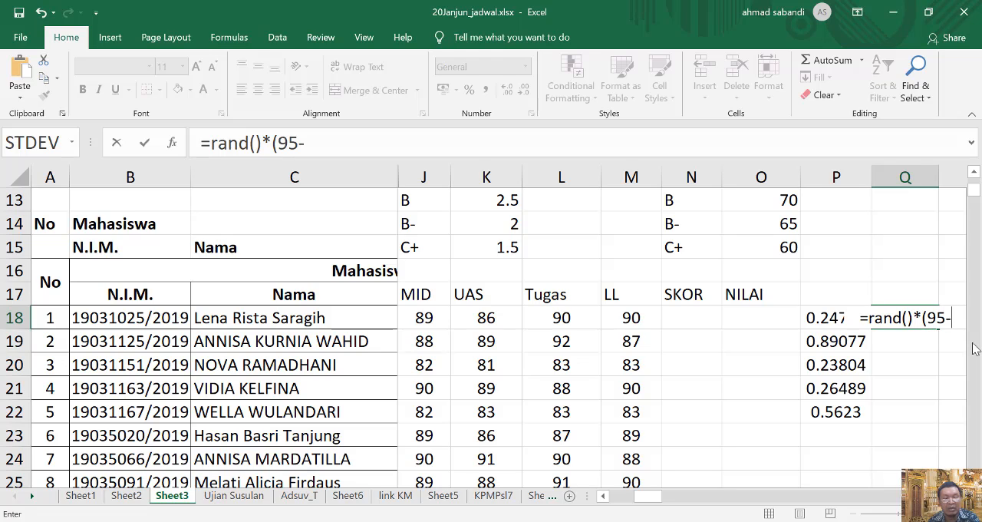
{"action": "type", "text": "59"}
{"action": "key", "text": "BackSpace"}
{"action": "key", "text": "BackSpace"}
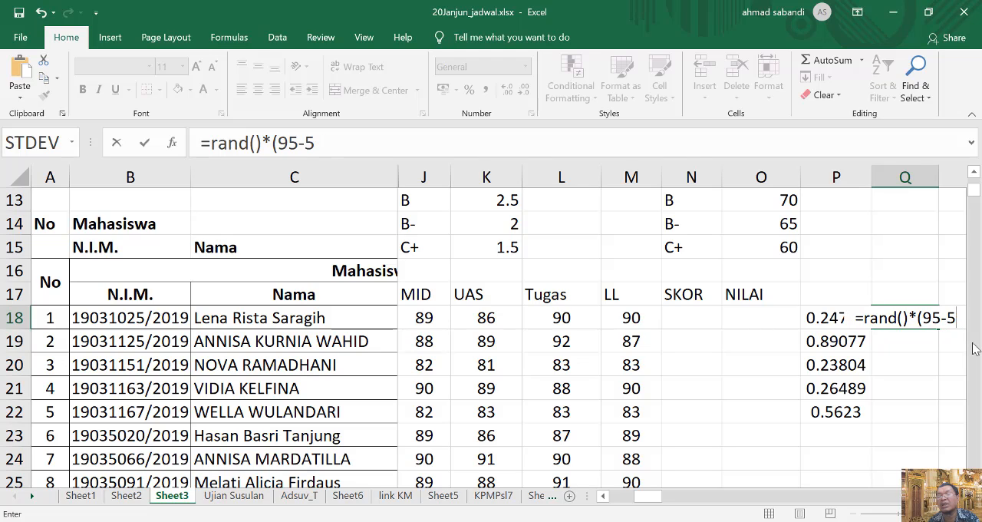
{"action": "type", "text": "60"}
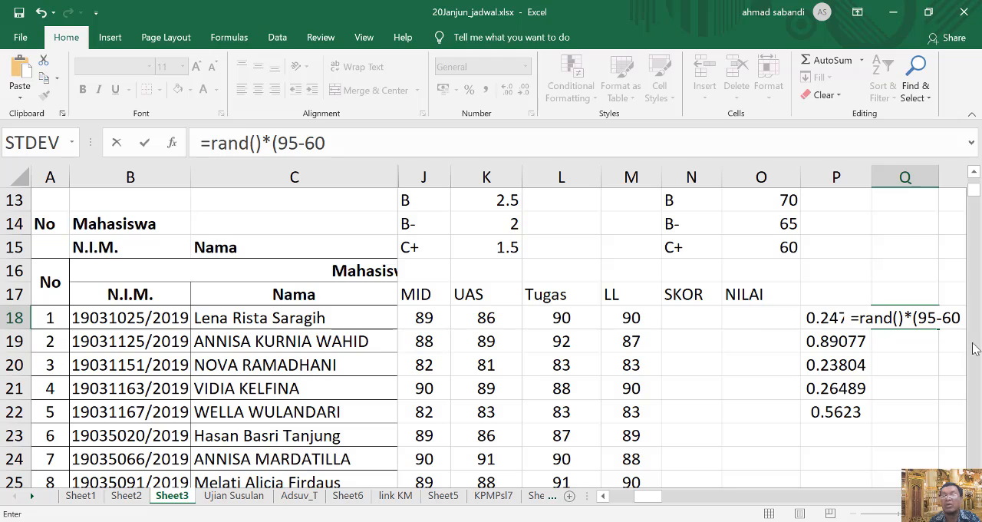
{"action": "type", "text": ")"}
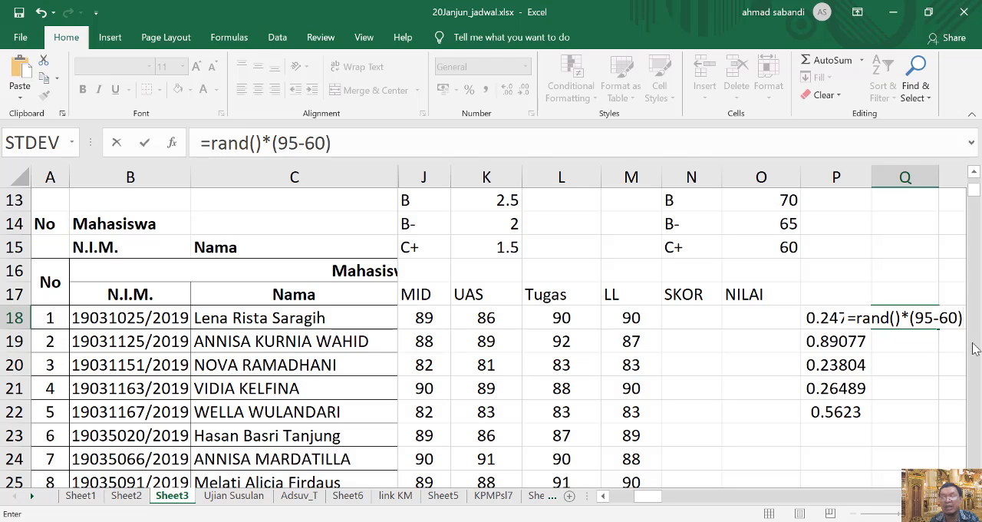
{"action": "type", "text": "+"}
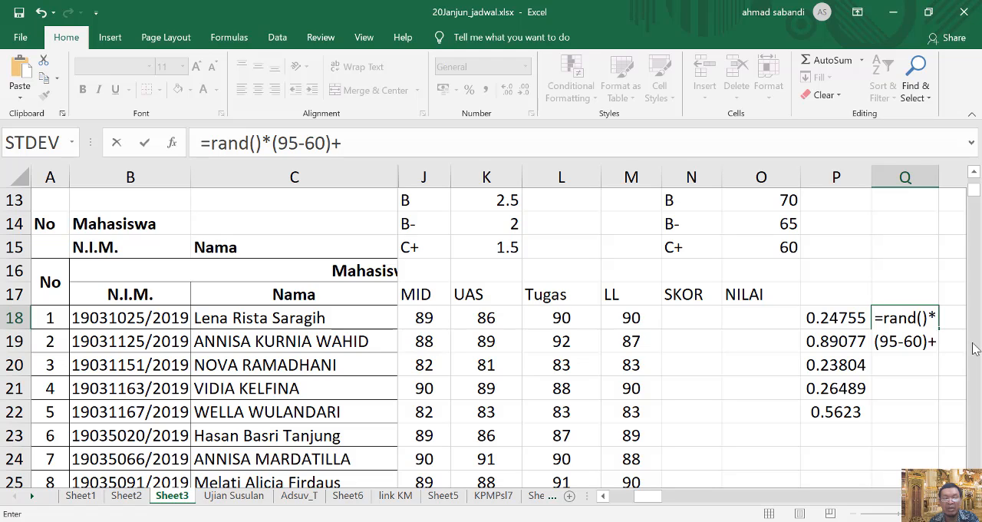
{"action": "type", "text": "95"}
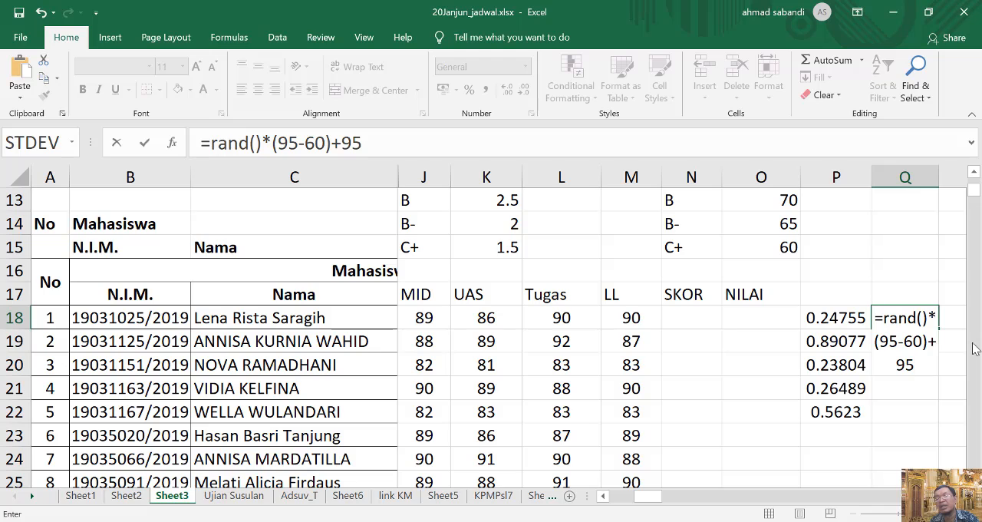
{"action": "key", "text": "Return"}
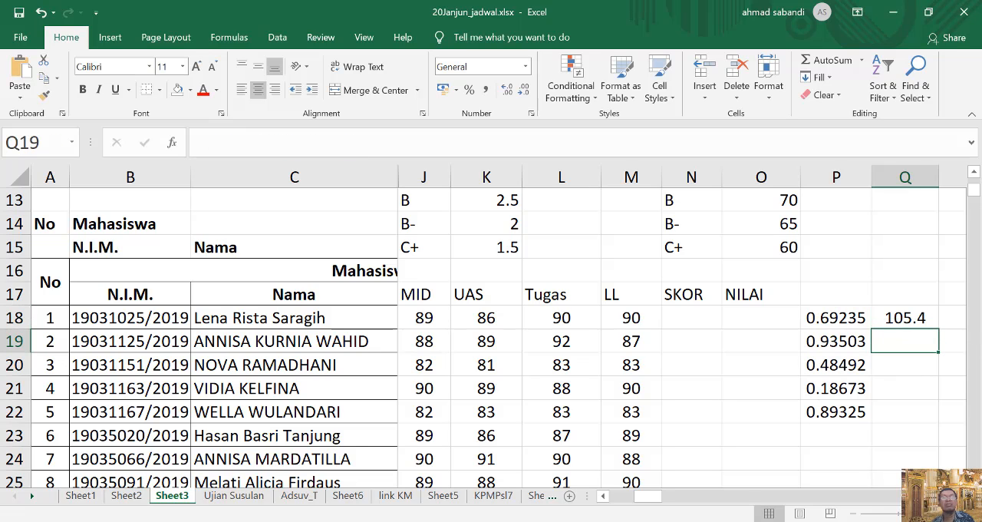
Change the plus sign before the final 95 in Q18's formula to a minus, giving =RAND()*(95-60)-95.
{"action": "double_click", "coordinate": [904, 319]}
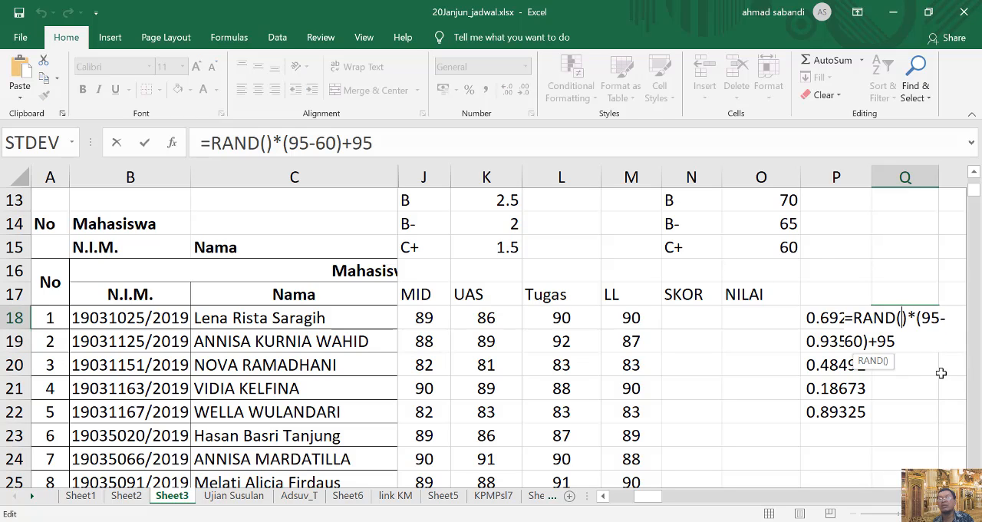
{"action": "left_click", "coordinate": [960, 496]}
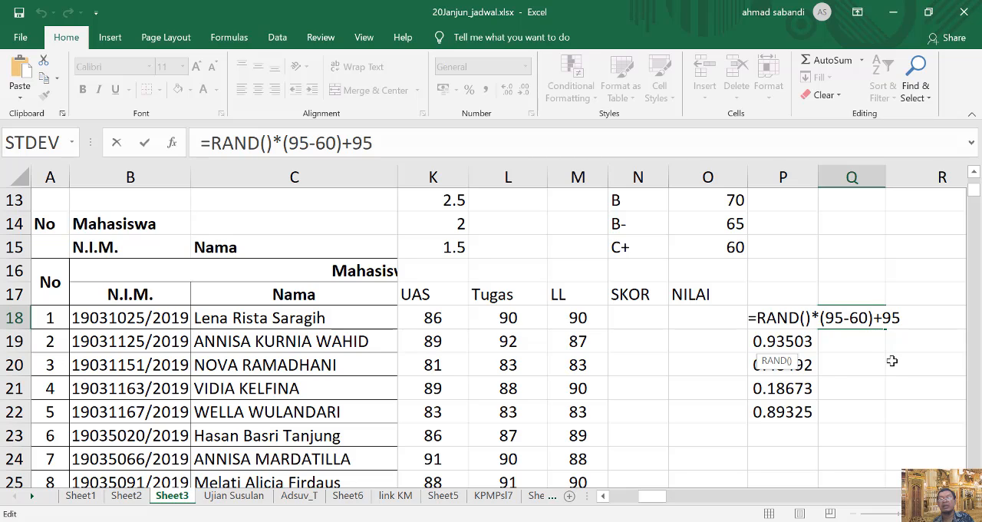
{"action": "left_click", "coordinate": [883, 319]}
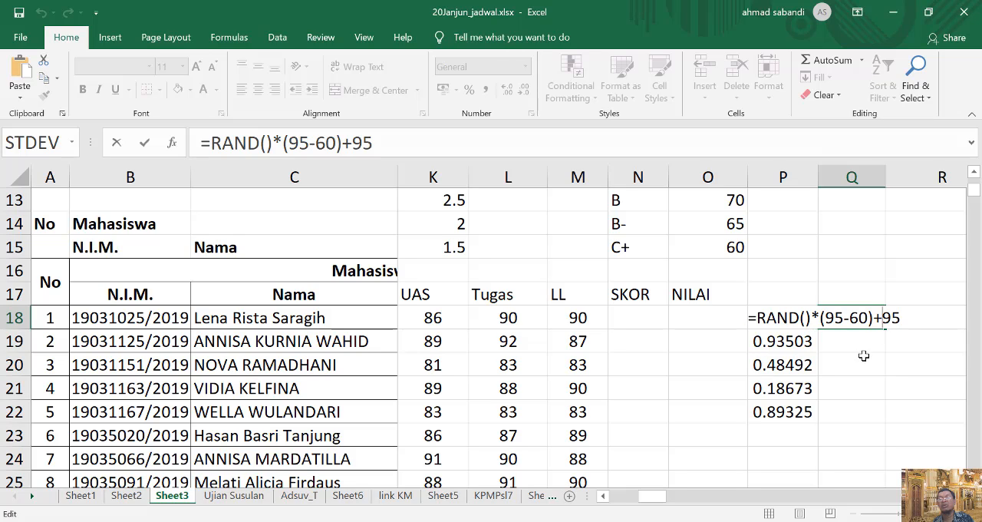
{"action": "key", "text": "BackSpace"}
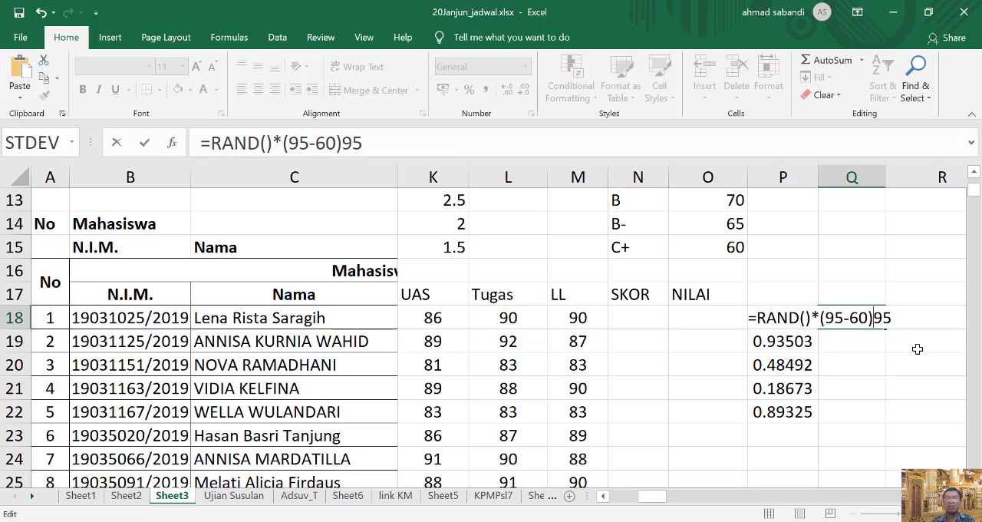
{"action": "type", "text": "-"}
{"action": "key", "text": "Return"}
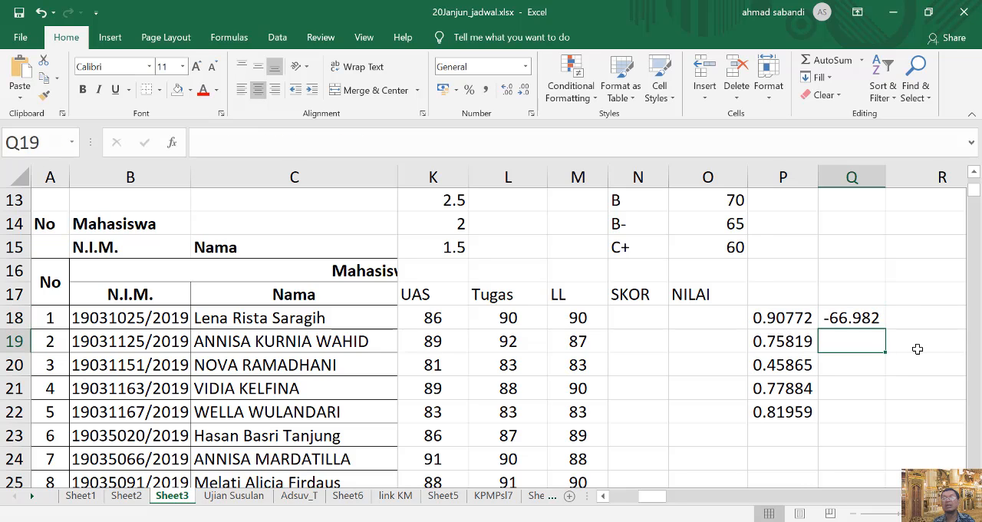
Replace the ending -95 of the formula in cell Q18 with +95 and accept it.
{"action": "left_click", "coordinate": [861, 319]}
{"action": "double_click", "coordinate": [861, 319]}
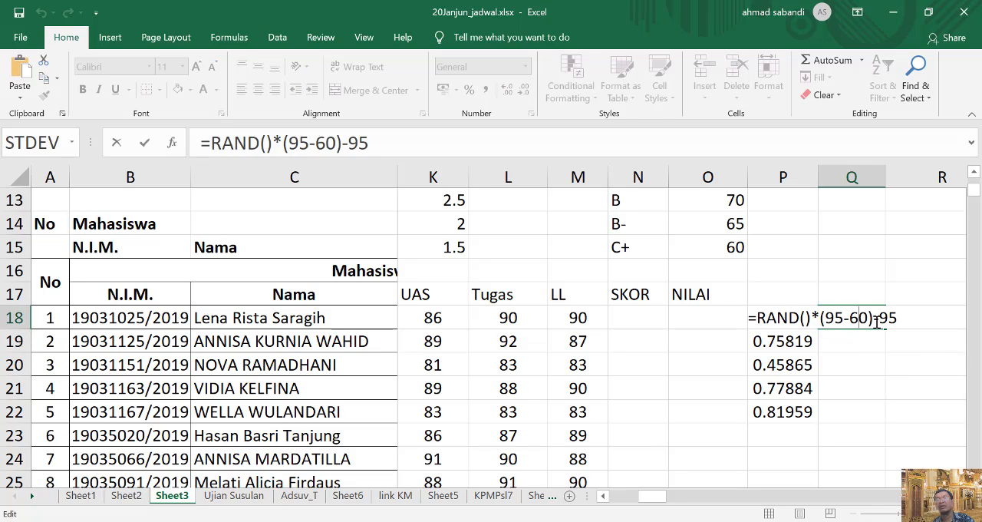
{"action": "left_click_drag", "start_coordinate": [874, 319], "coordinate": [924, 319]}
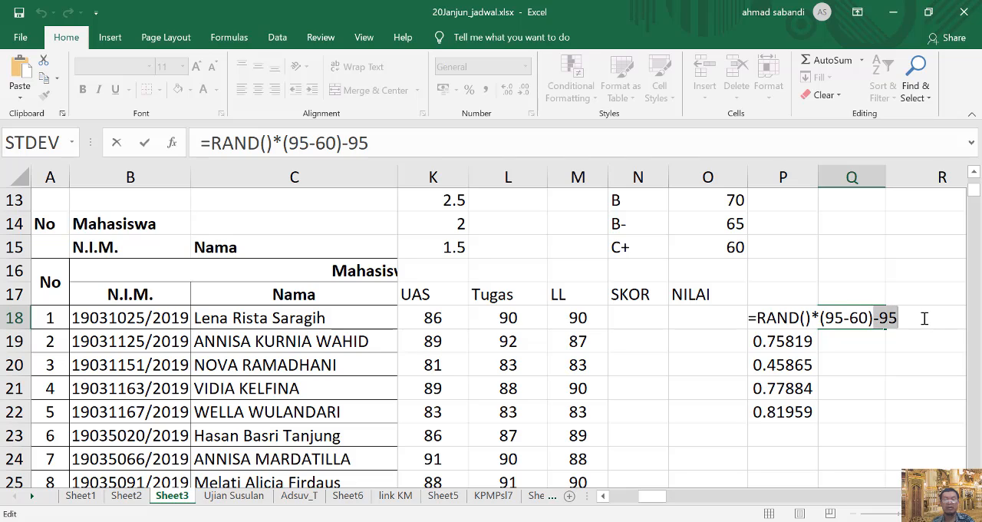
{"action": "type", "text": "_"}
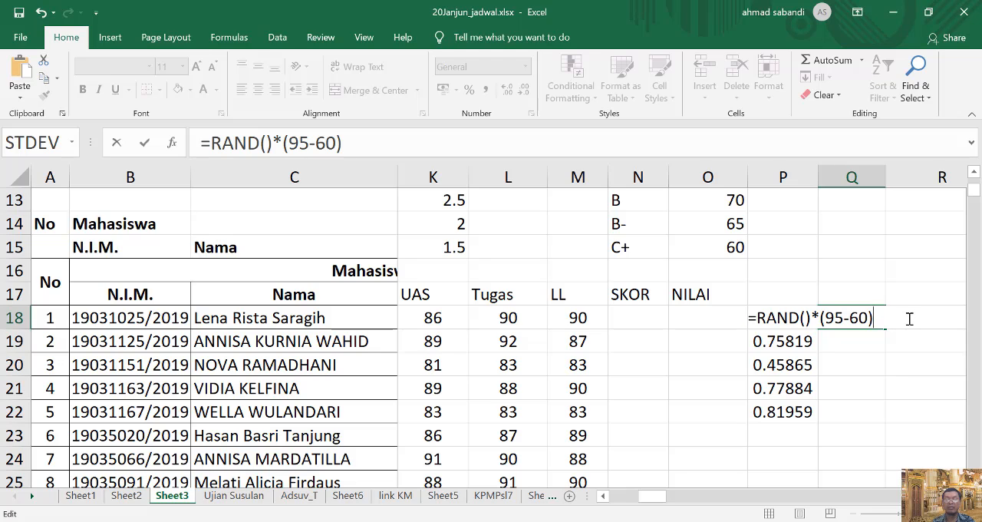
{"action": "type", "text": "+"}
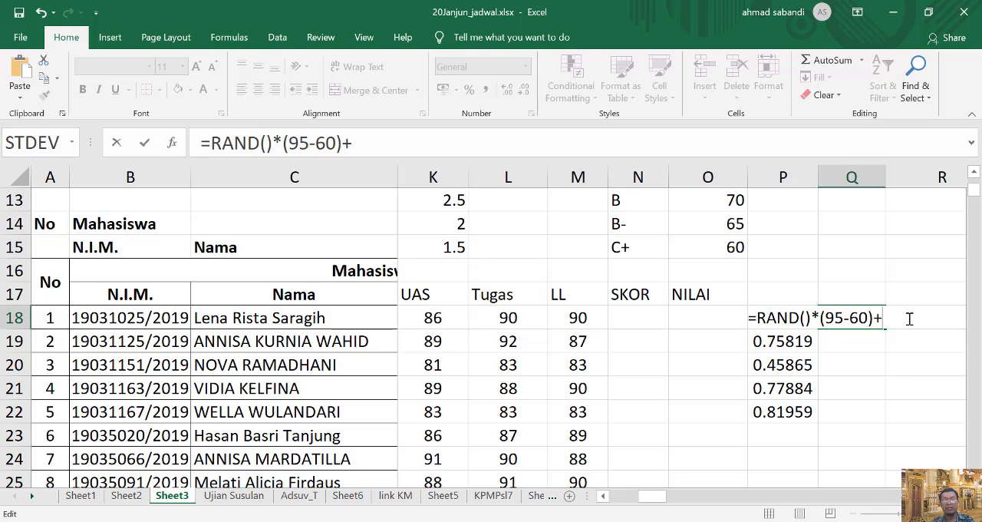
{"action": "type", "text": "94"}
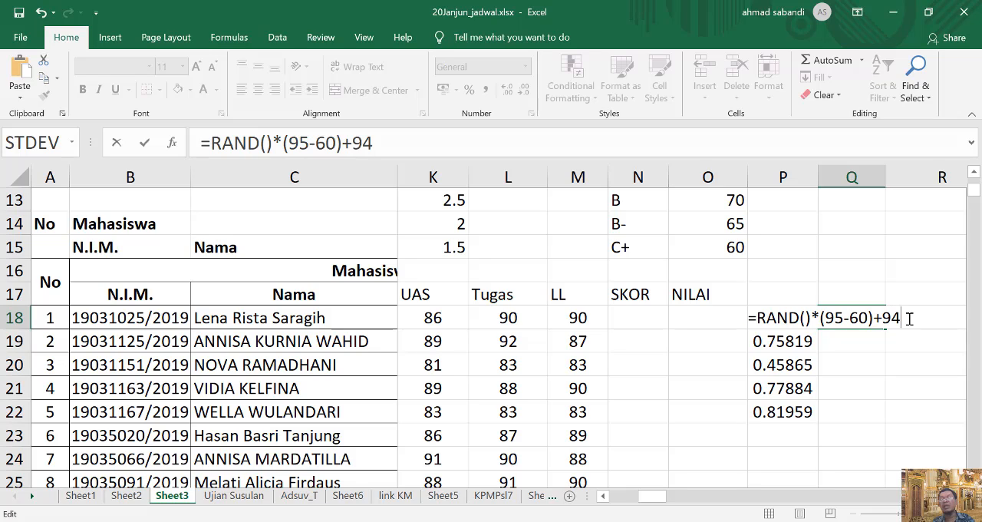
{"action": "key", "text": "BackSpace"}
{"action": "type", "text": "3"}
{"action": "key", "text": "BackSpace"}
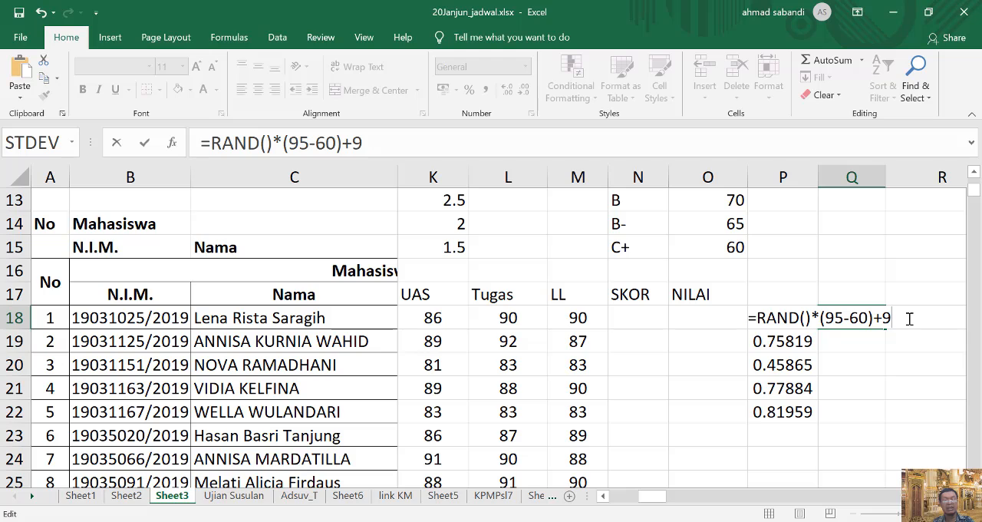
{"action": "type", "text": "5"}
{"action": "key", "text": "Return"}
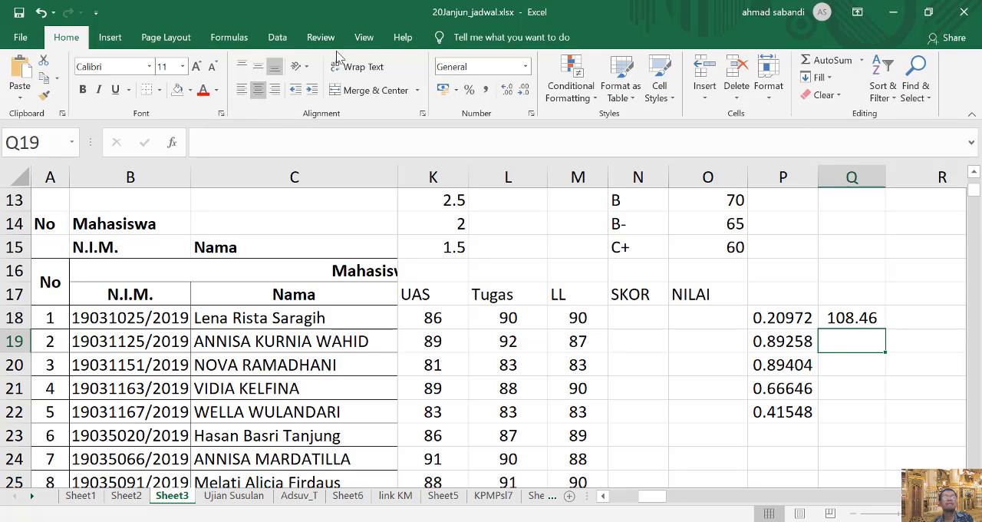
Open the help for Insert Function, search it for "rand formula", and examine the RAND function syntax in the results.
{"action": "left_click", "coordinate": [229, 37]}
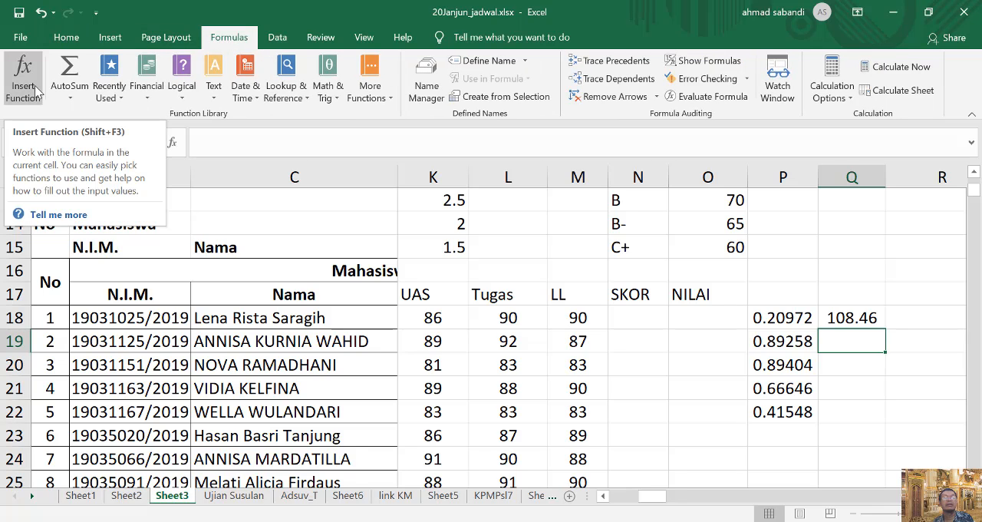
{"action": "left_click", "coordinate": [59, 215]}
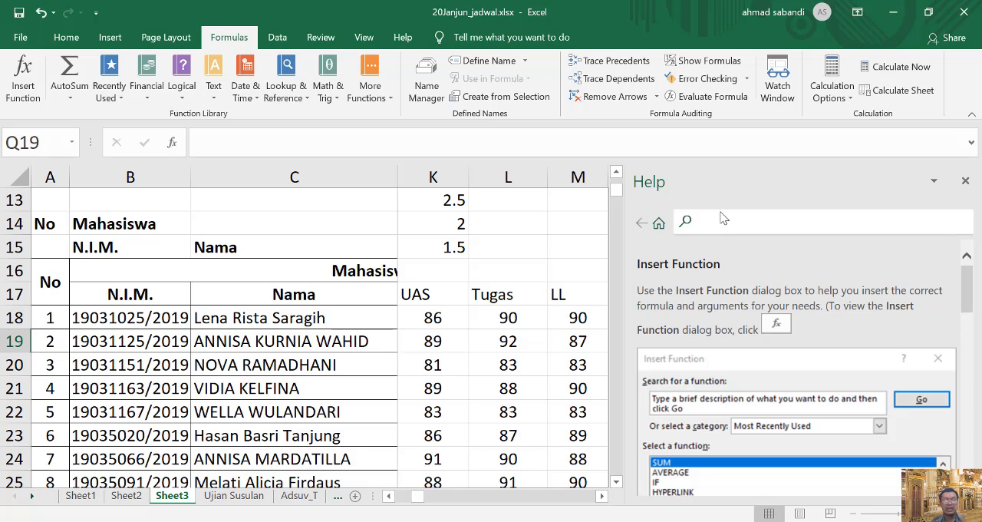
{"action": "left_click", "coordinate": [721, 218]}
{"action": "type", "text": "rand"}
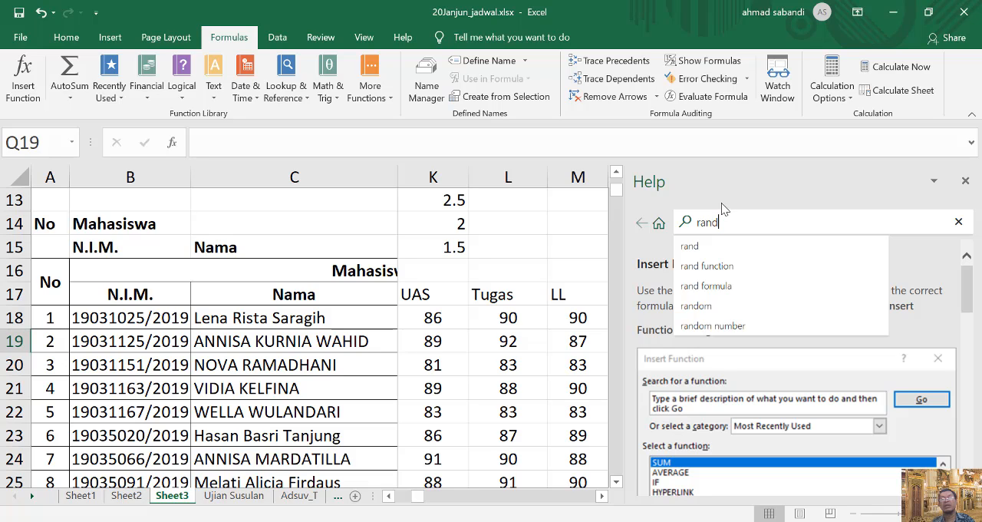
{"action": "left_click", "coordinate": [717, 285]}
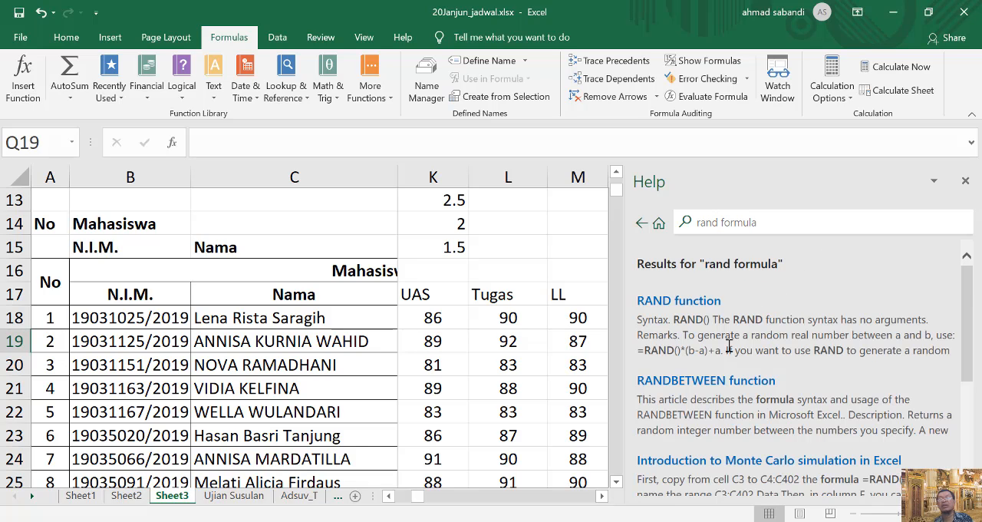
{"action": "scroll", "coordinate": [790, 377], "scroll_direction": "down", "scroll_amount": 1}
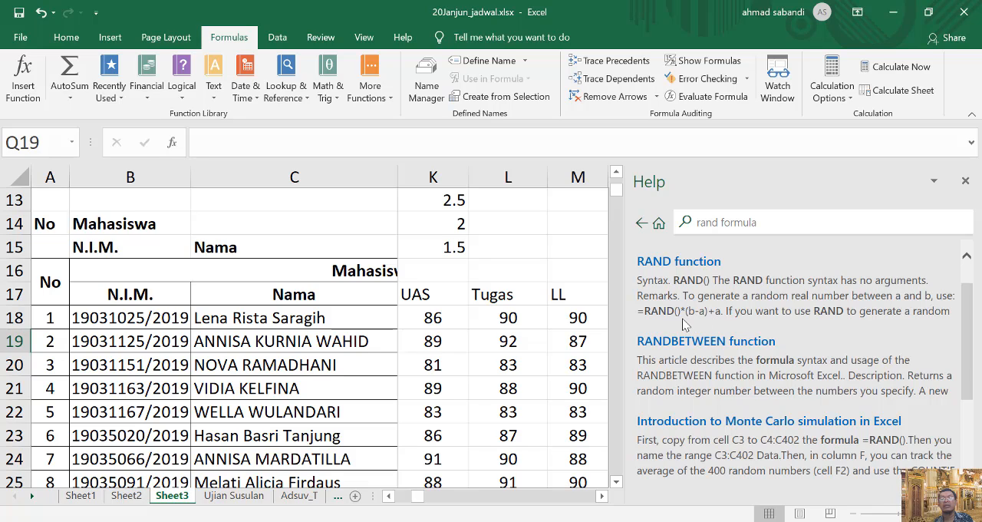
Replace the final 95 in cell Q18's formula with 60, giving =RAND()*(95-60)+60, and close the help.
{"action": "left_click", "coordinate": [563, 232]}
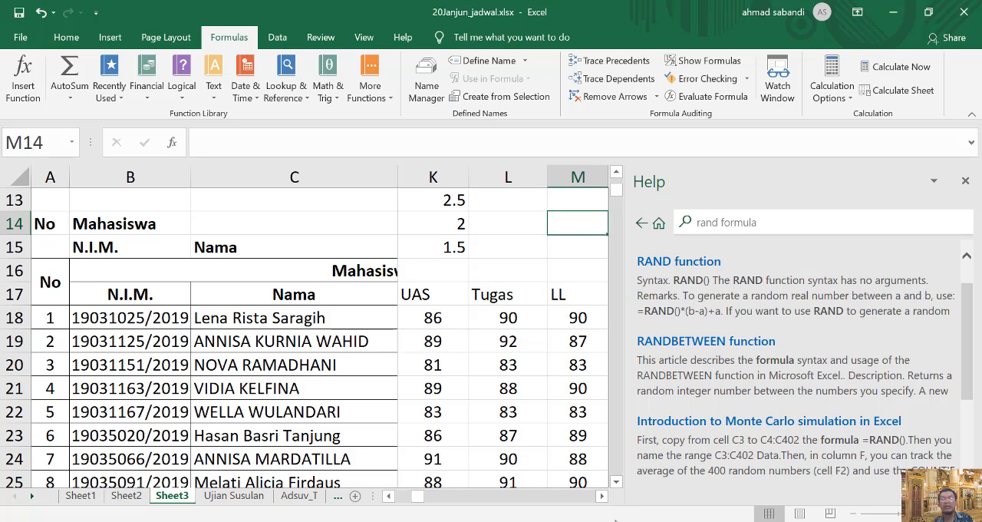
{"action": "left_click", "coordinate": [603, 495]}
{"action": "left_click", "coordinate": [603, 495]}
{"action": "left_click", "coordinate": [602, 495]}
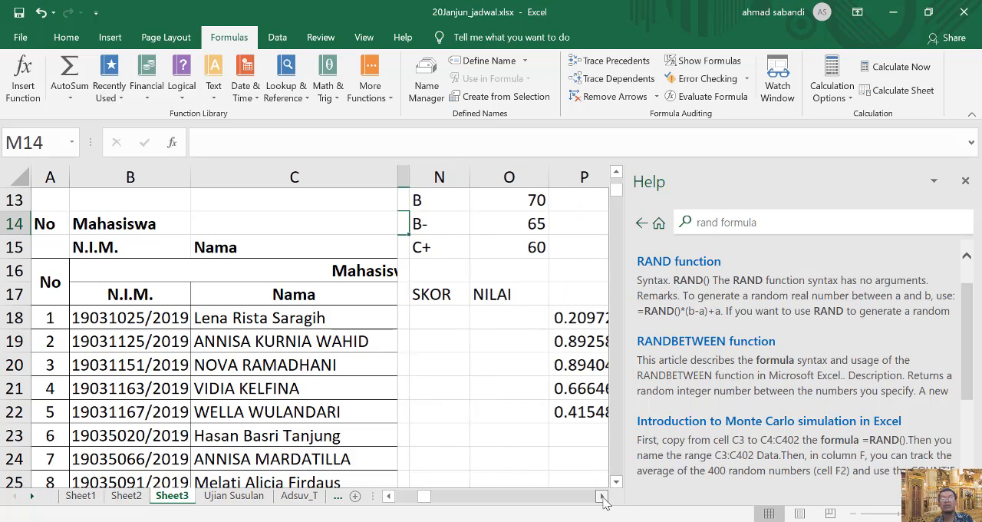
{"action": "left_click", "coordinate": [602, 496]}
{"action": "left_click", "coordinate": [602, 496]}
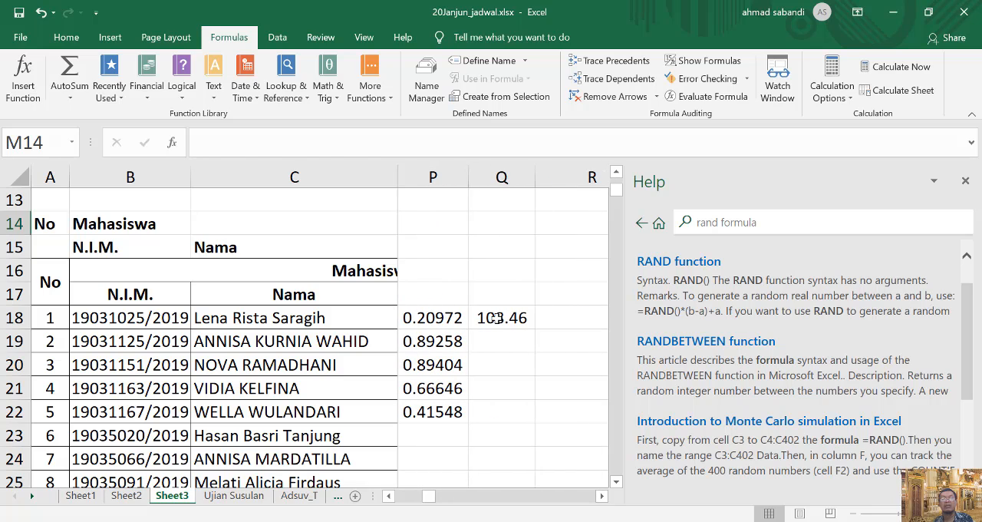
{"action": "left_click", "coordinate": [496, 318]}
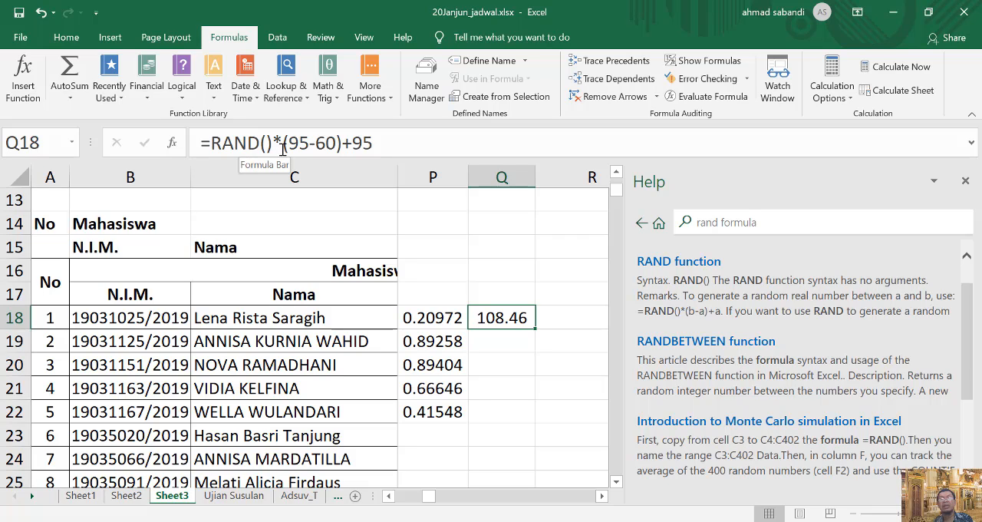
{"action": "double_click", "coordinate": [379, 144]}
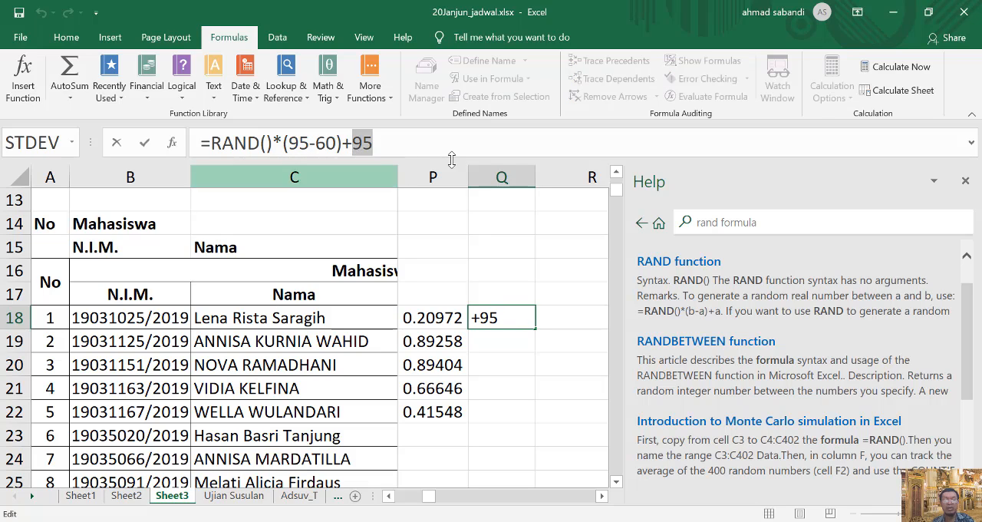
{"action": "type", "text": "60"}
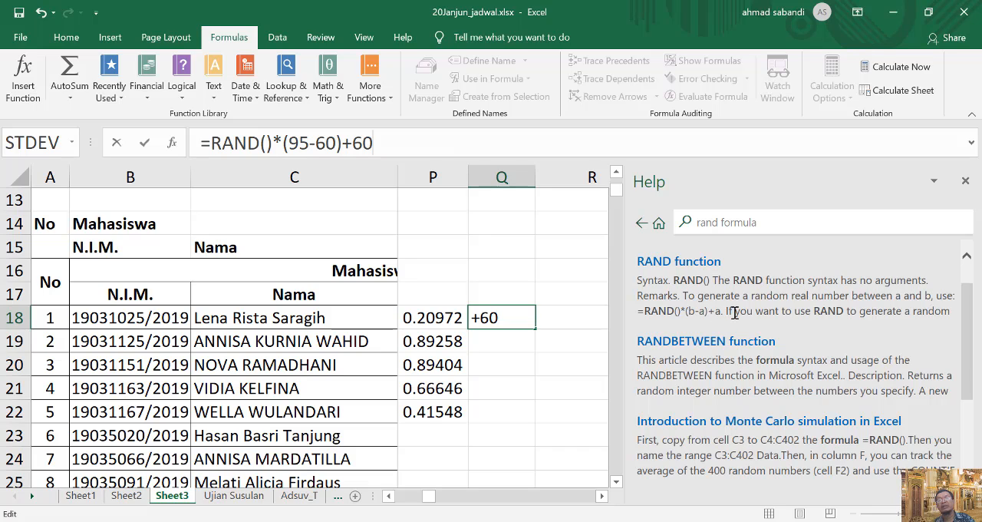
{"action": "key", "text": "Return"}
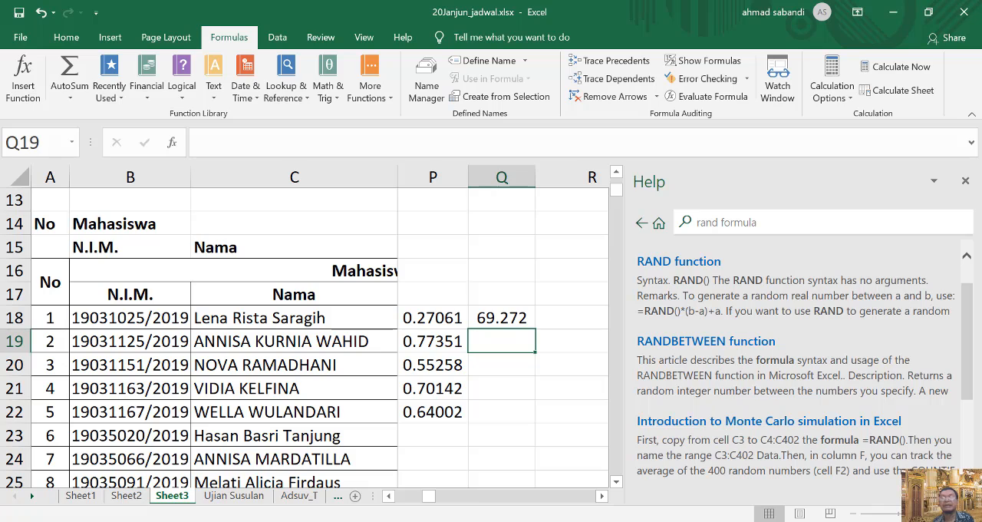
{"action": "left_click", "coordinate": [966, 180]}
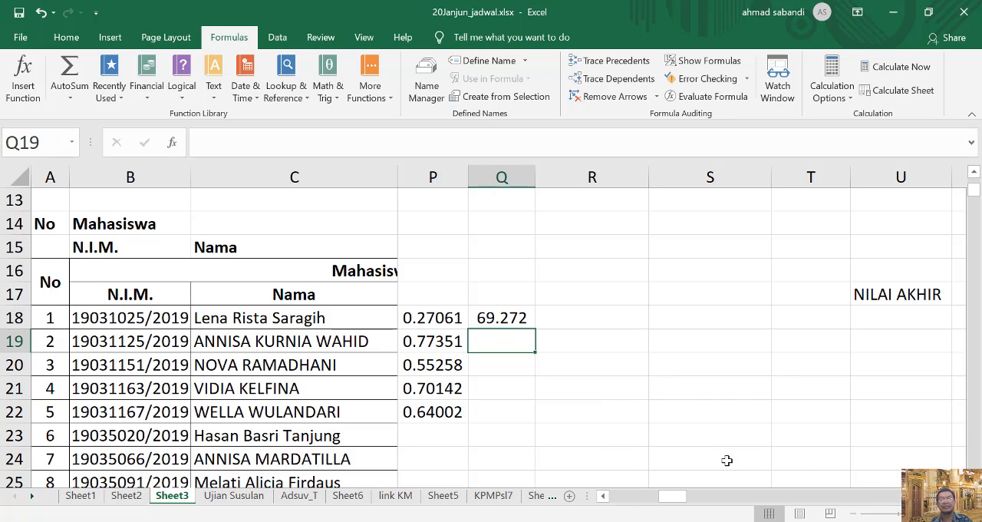
Fill the random score formula from cell Q18 down through Q29.
{"action": "left_click", "coordinate": [603, 495]}
{"action": "left_click", "coordinate": [603, 496]}
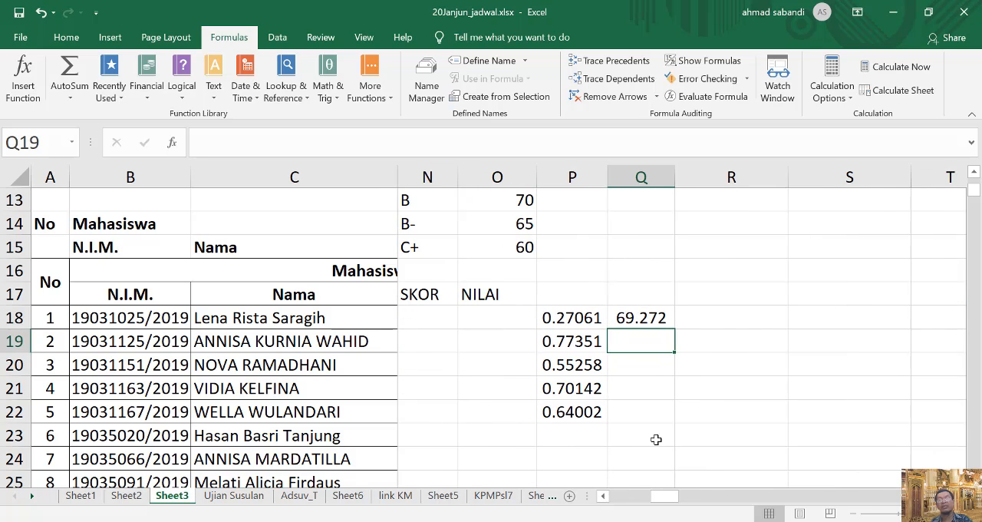
{"action": "left_click", "coordinate": [653, 316]}
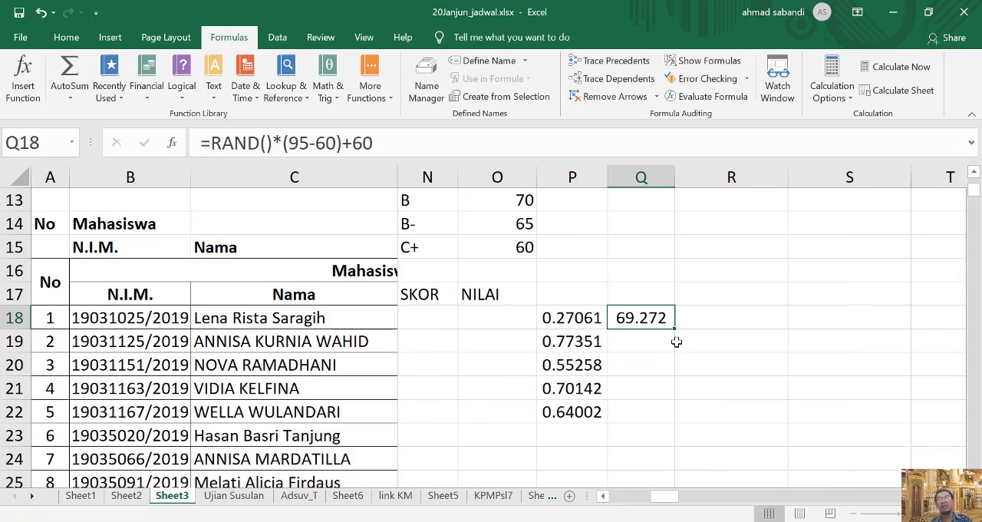
{"action": "left_click_drag", "start_coordinate": [675, 329], "coordinate": [686, 468]}
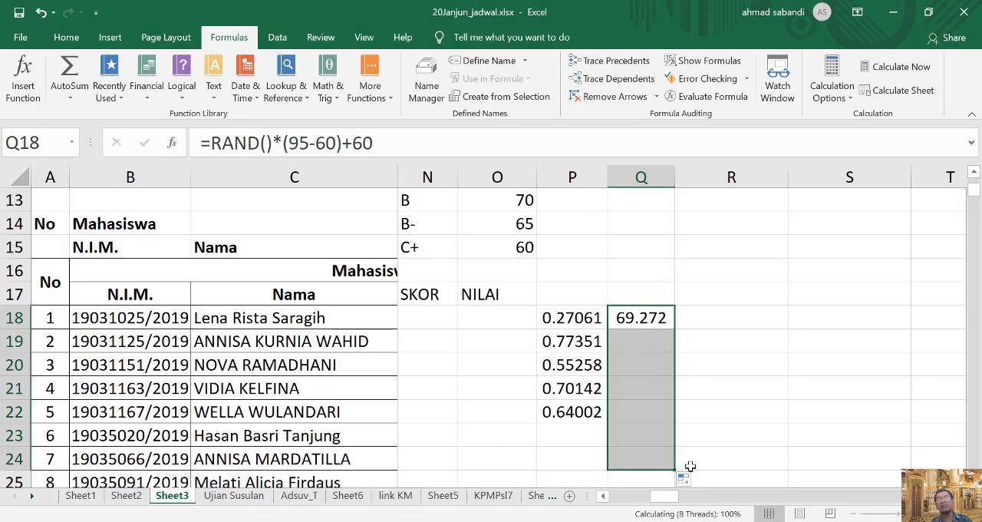
{"action": "scroll", "coordinate": [721, 407], "scroll_direction": "down", "scroll_amount": 1}
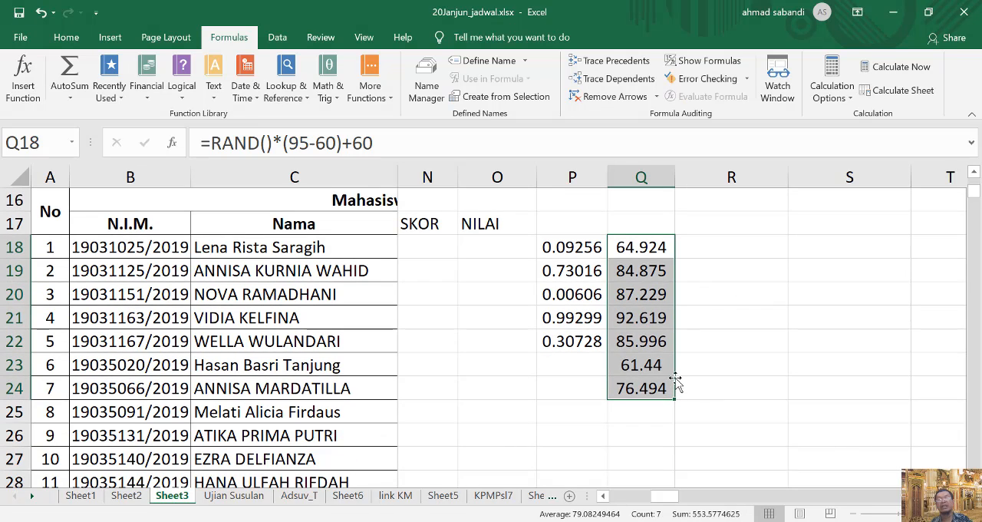
{"action": "left_click_drag", "start_coordinate": [678, 401], "coordinate": [696, 469]}
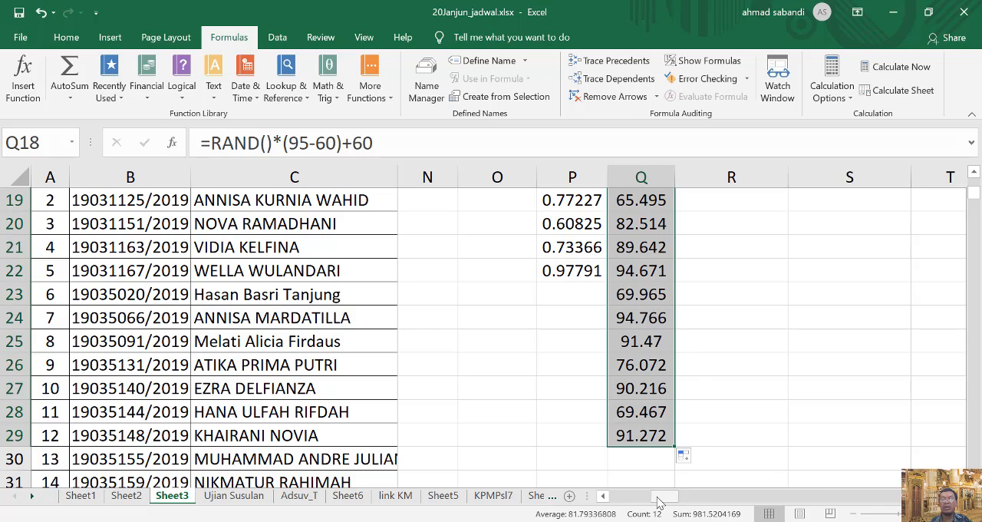
Clear the random values from the range P17:R42 and select the first SKOR cell, N18.
{"action": "left_click_drag", "start_coordinate": [662, 496], "coordinate": [647, 496]}
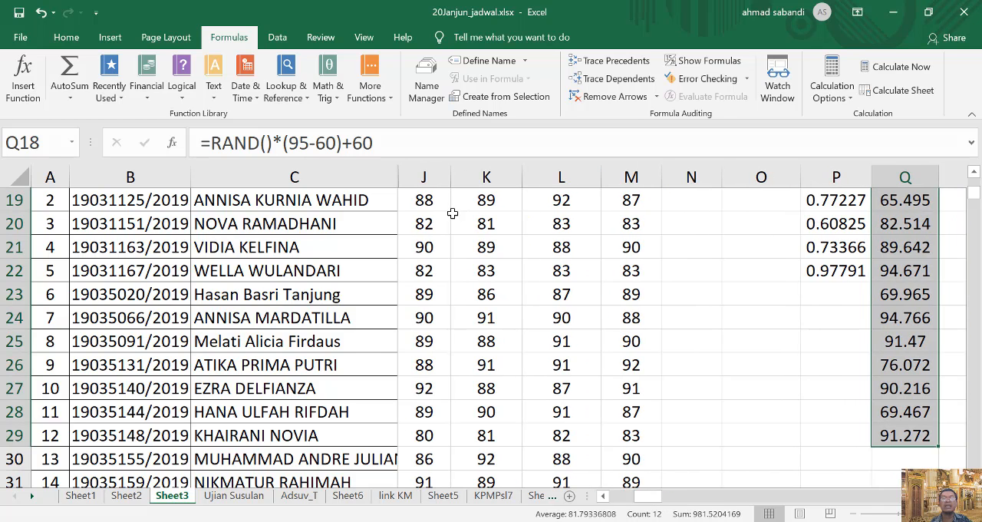
{"action": "scroll", "coordinate": [453, 213], "scroll_direction": "up", "scroll_amount": 2}
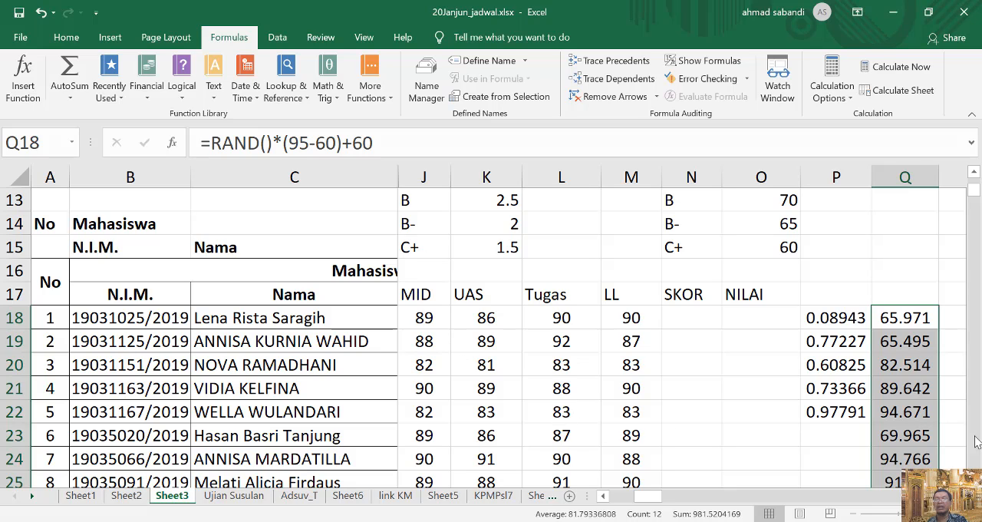
{"action": "scroll", "coordinate": [865, 412], "scroll_direction": "down", "scroll_amount": 1}
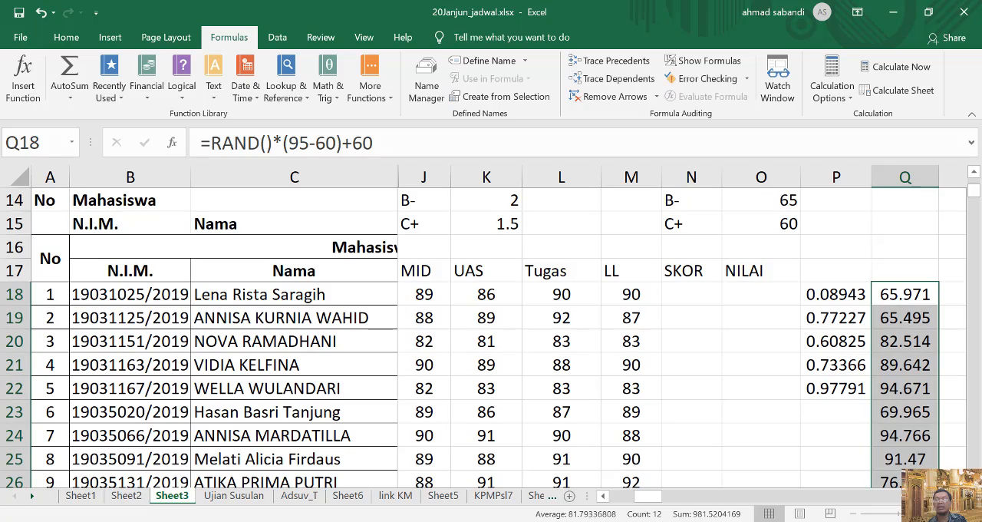
{"action": "scroll", "coordinate": [866, 412], "scroll_direction": "right", "scroll_amount": 2}
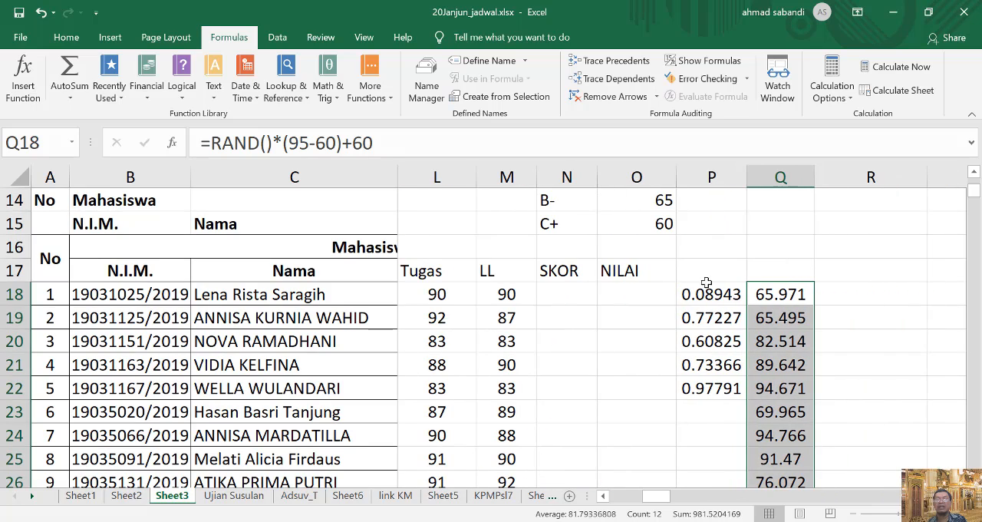
{"action": "left_click_drag", "start_coordinate": [706, 283], "coordinate": [816, 374]}
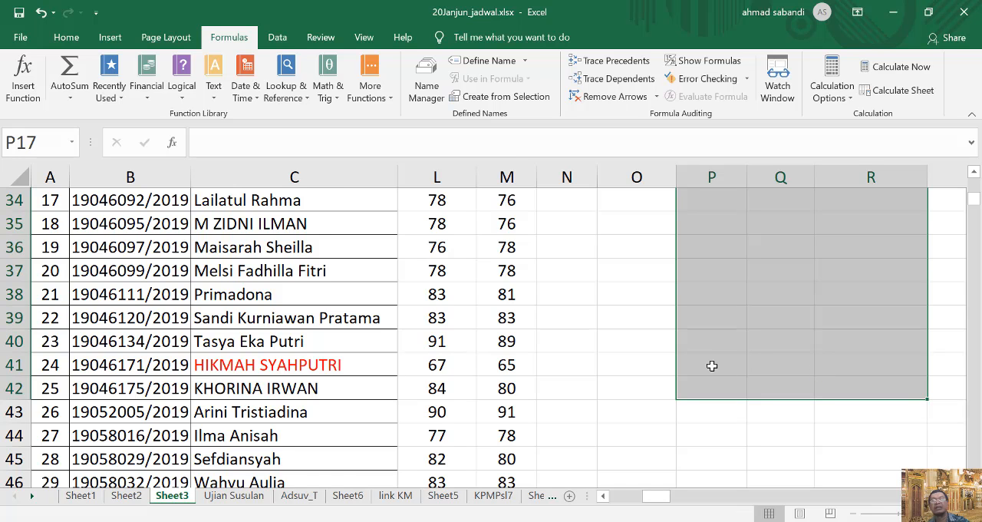
{"action": "scroll", "coordinate": [664, 340], "scroll_direction": "up", "scroll_amount": 10}
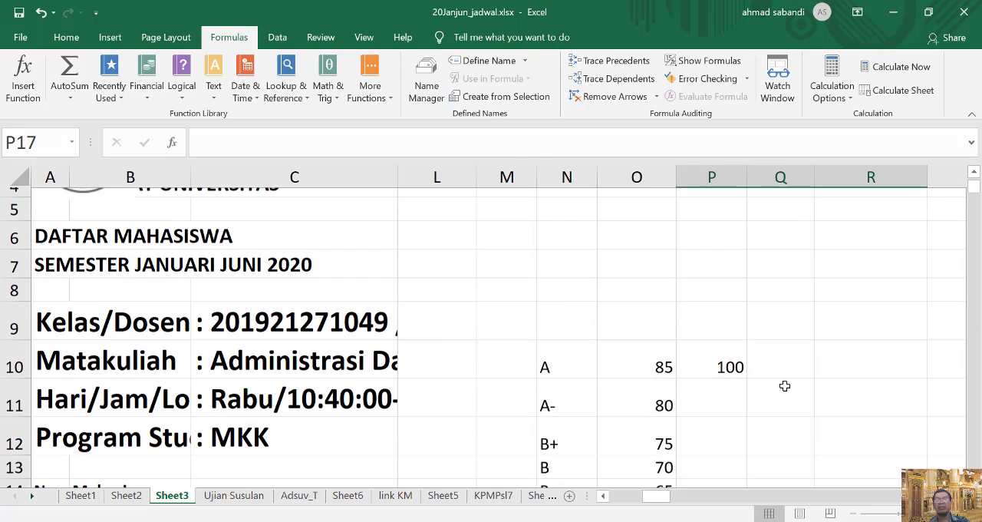
{"action": "scroll", "coordinate": [785, 386], "scroll_direction": "down", "scroll_amount": 3}
{"action": "left_click", "coordinate": [571, 316]}
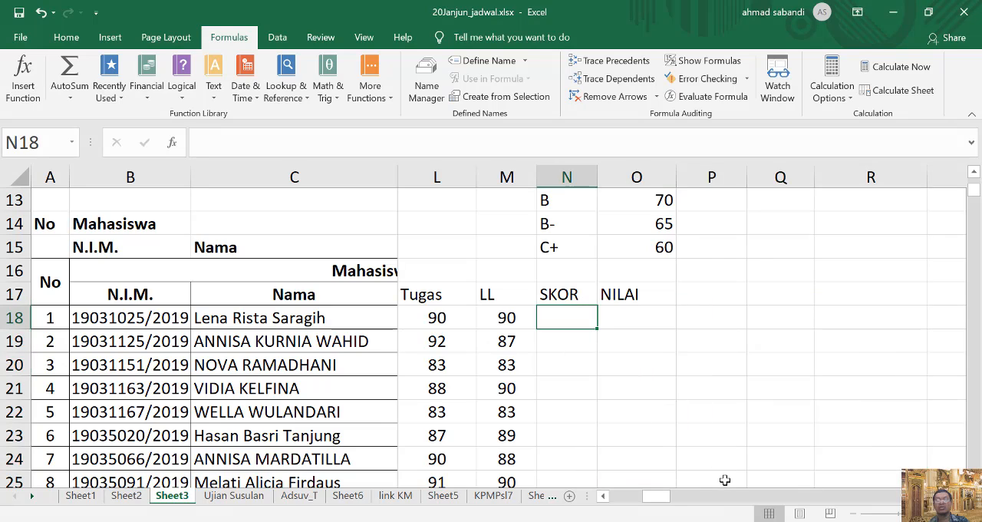
{"action": "left_click_drag", "start_coordinate": [653, 498], "coordinate": [635, 500]}
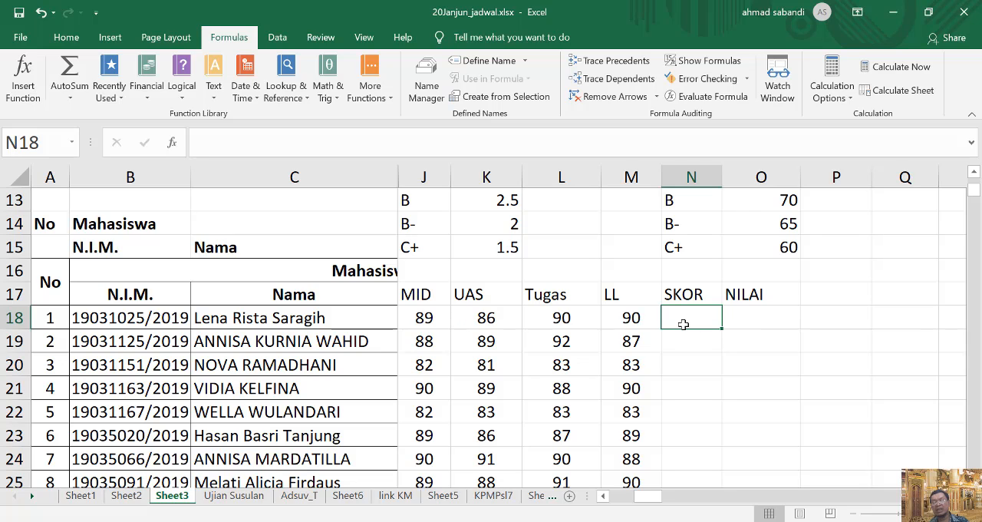
{"action": "type", "text": "="}
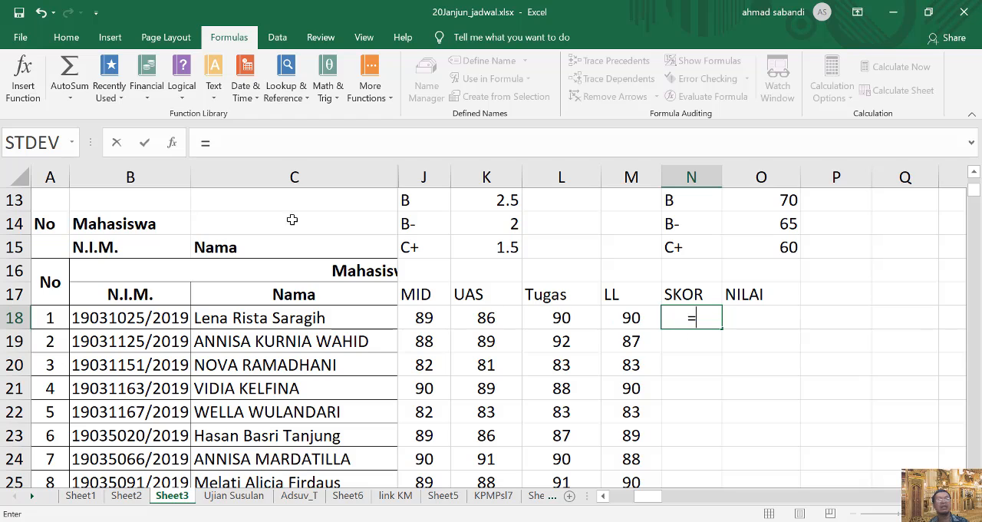
{"action": "left_click", "coordinate": [72, 143]}
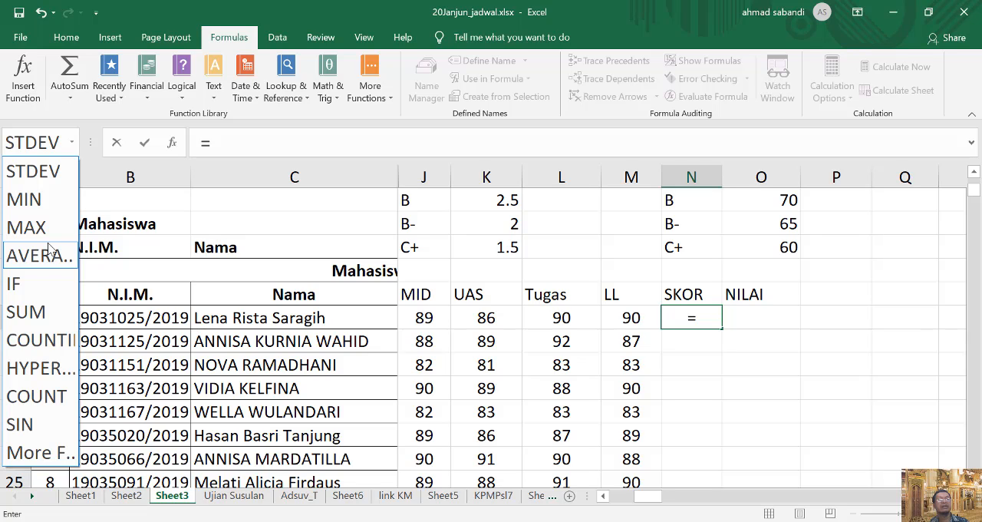
{"action": "left_click", "coordinate": [23, 88]}
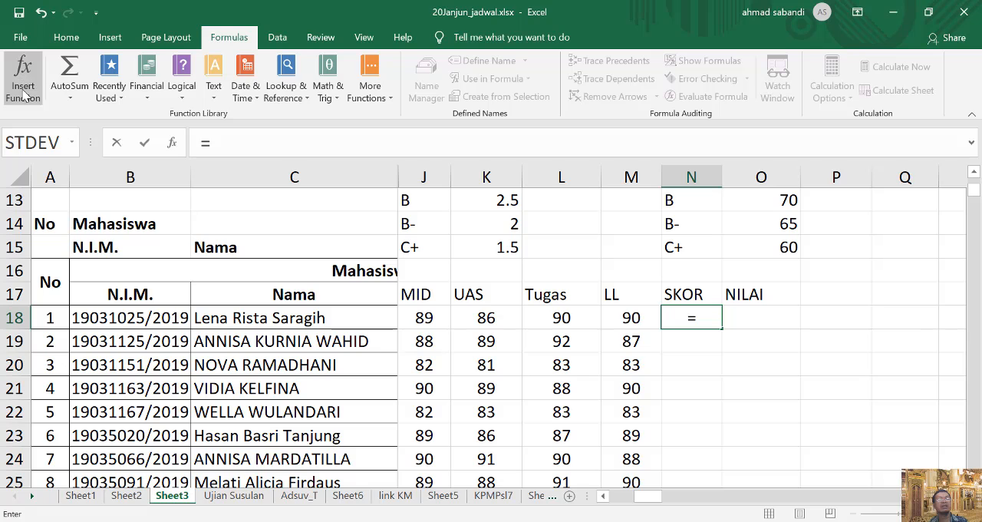
{"action": "left_click", "coordinate": [24, 89]}
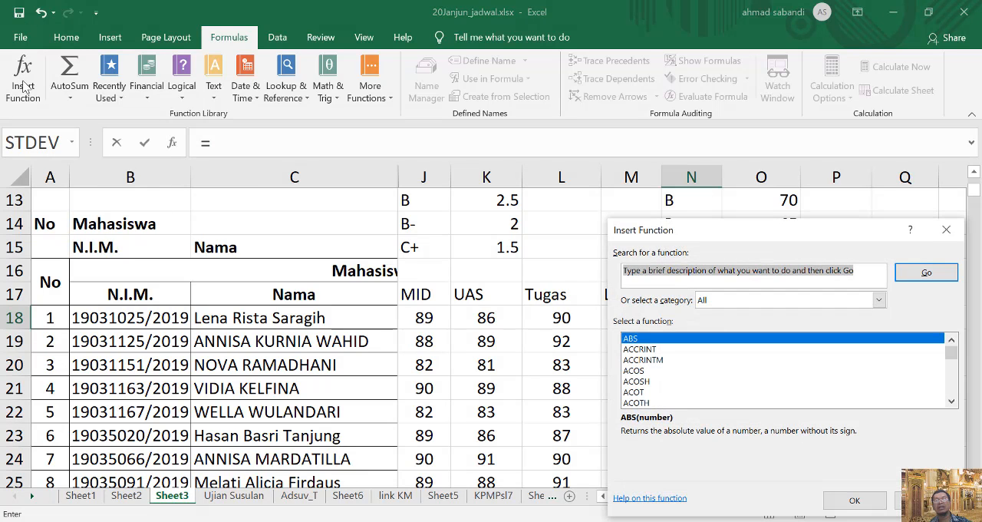
{"action": "scroll", "coordinate": [758, 370], "scroll_direction": "down", "scroll_amount": 3}
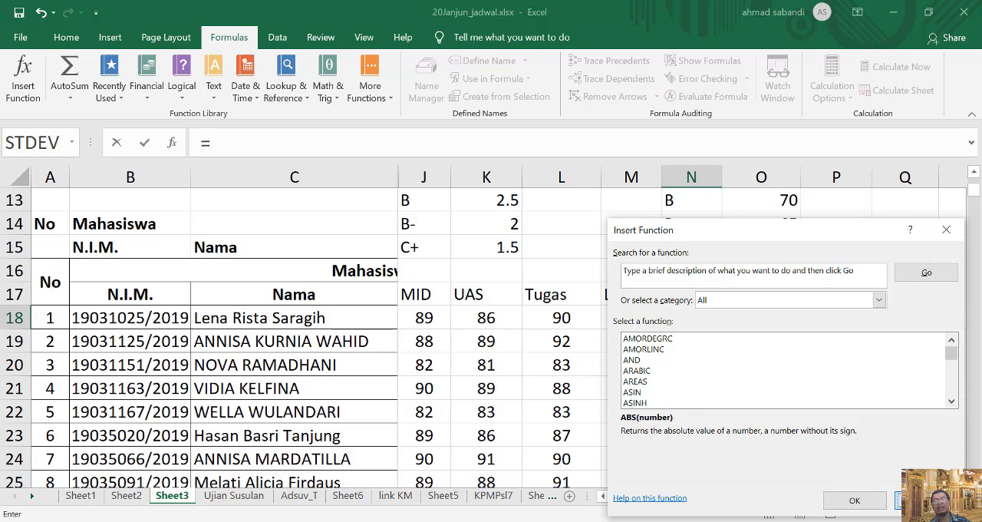
{"action": "left_click", "coordinate": [925, 499]}
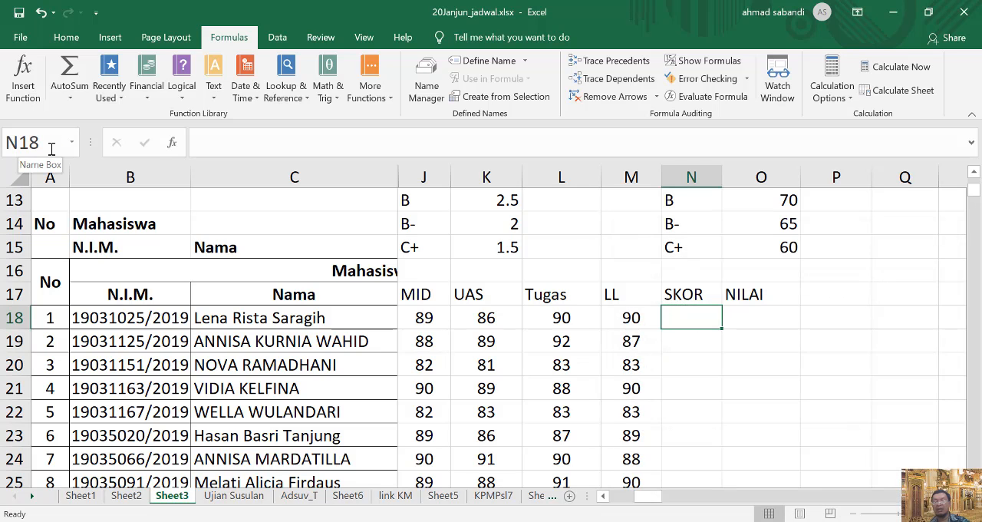
{"action": "type", "text": "="}
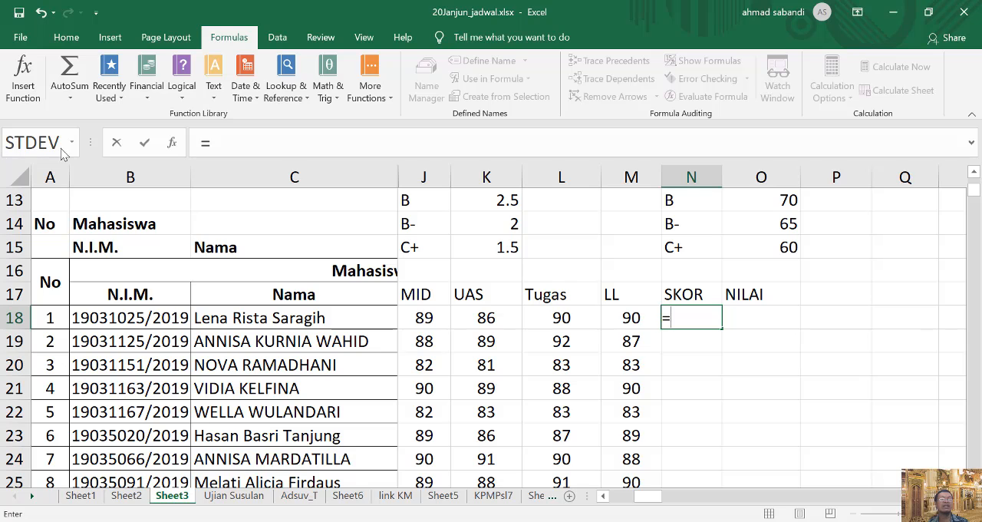
{"action": "left_click", "coordinate": [58, 146]}
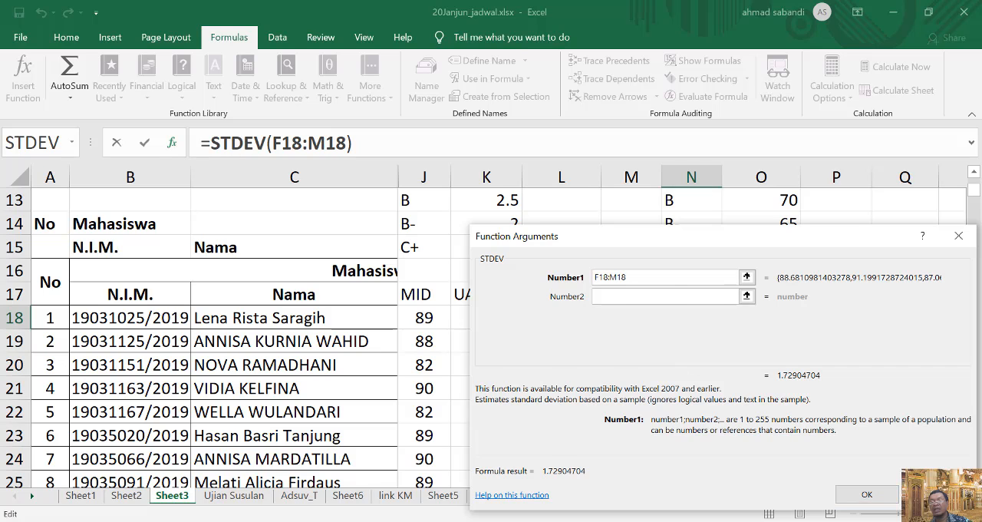
{"action": "key", "text": "Escape"}
Compute the first student's SKOR in cell N18 with the AVERAGE function over the range J18:M18.
{"action": "type", "text": "="}
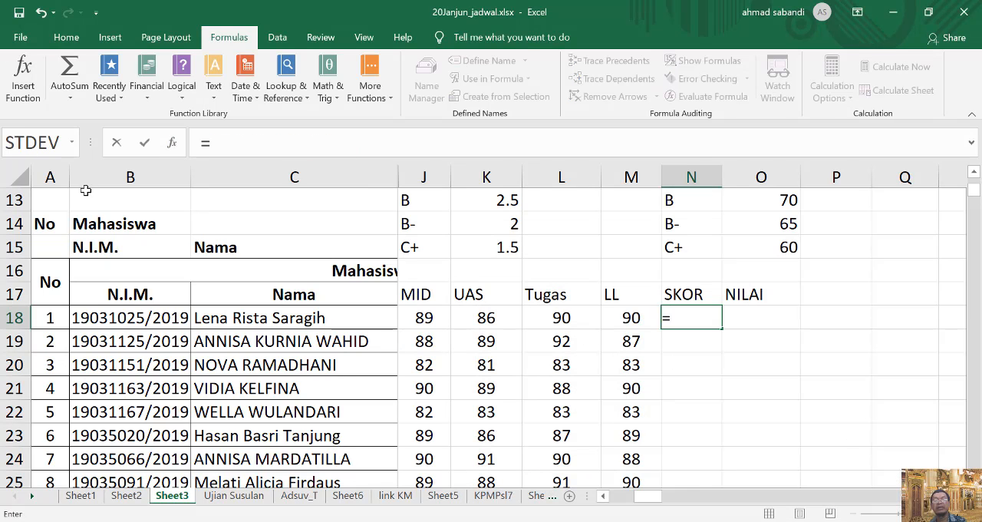
{"action": "left_click", "coordinate": [73, 143]}
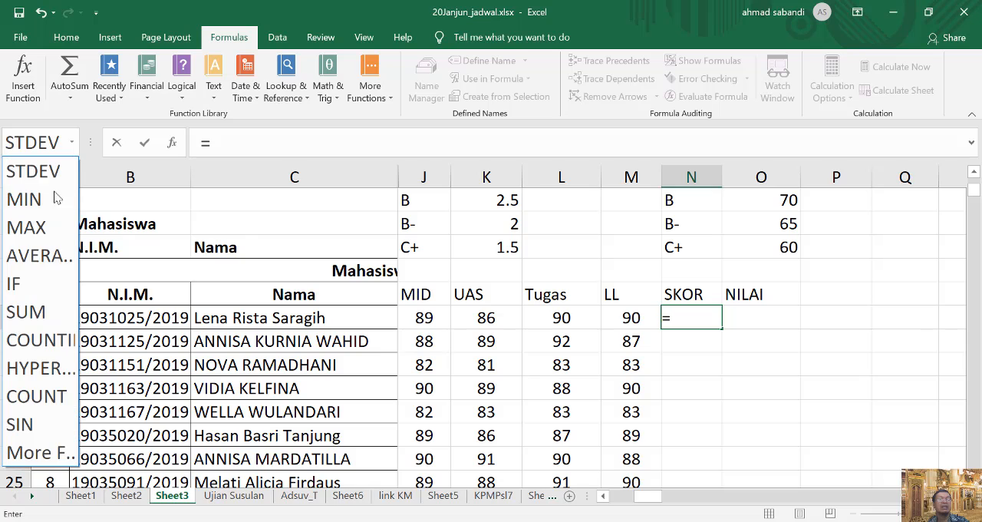
{"action": "left_click", "coordinate": [46, 254]}
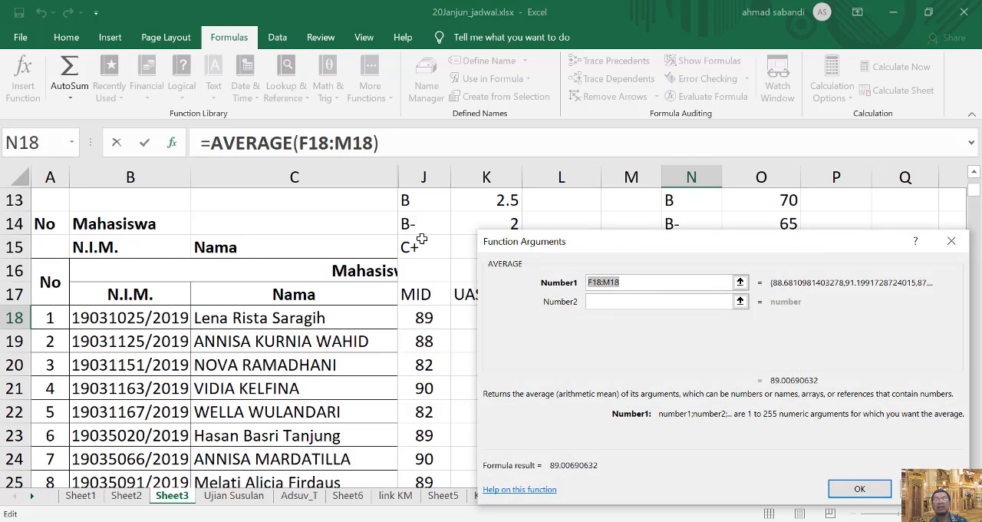
{"action": "left_click_drag", "start_coordinate": [619, 249], "coordinate": [624, 354]}
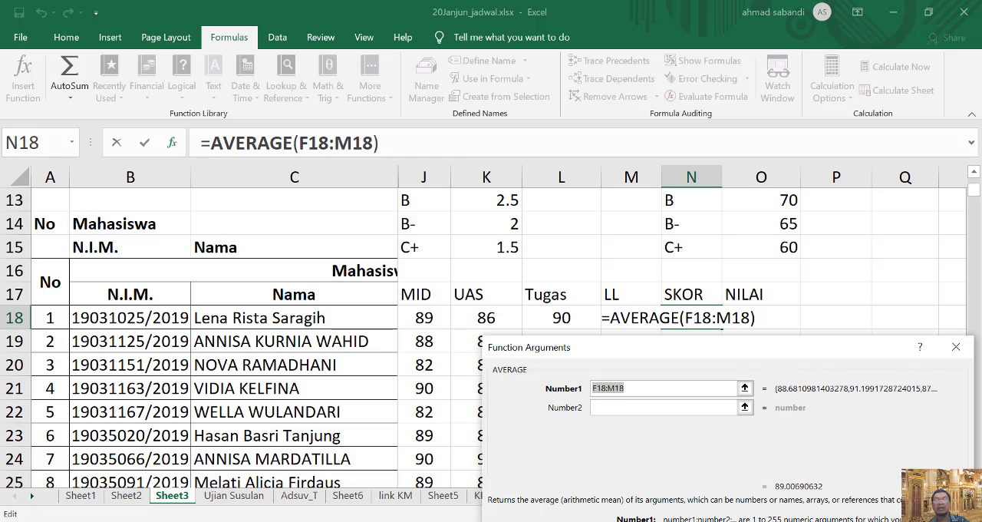
{"action": "left_click_drag", "start_coordinate": [652, 350], "coordinate": [665, 231]}
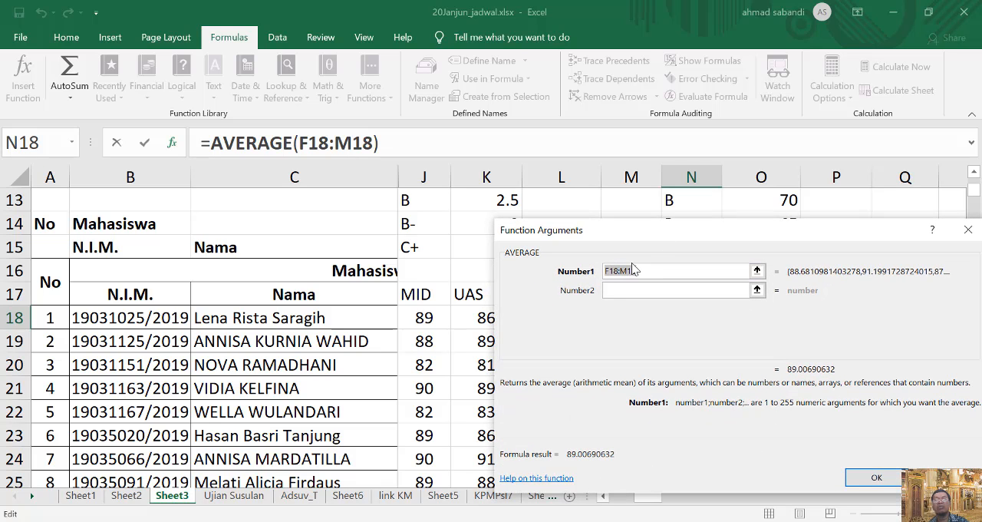
{"action": "left_click_drag", "start_coordinate": [651, 239], "coordinate": [551, 336]}
{"action": "left_click", "coordinate": [604, 497]}
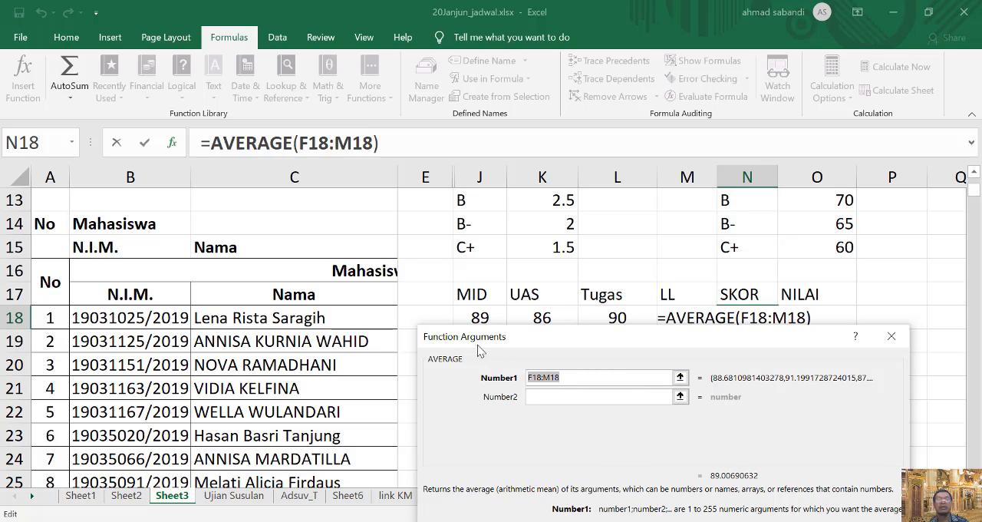
{"action": "left_click", "coordinate": [535, 377]}
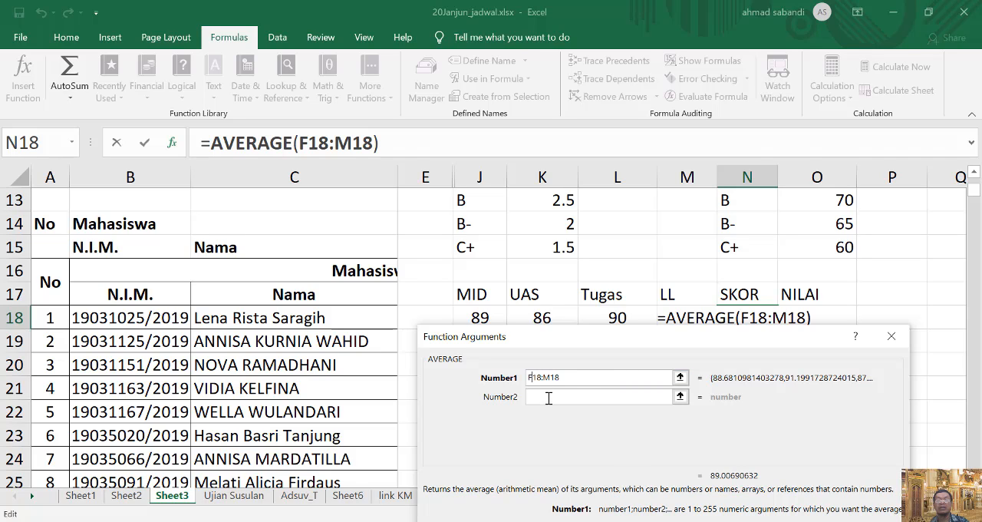
{"action": "key", "text": "BackSpace"}
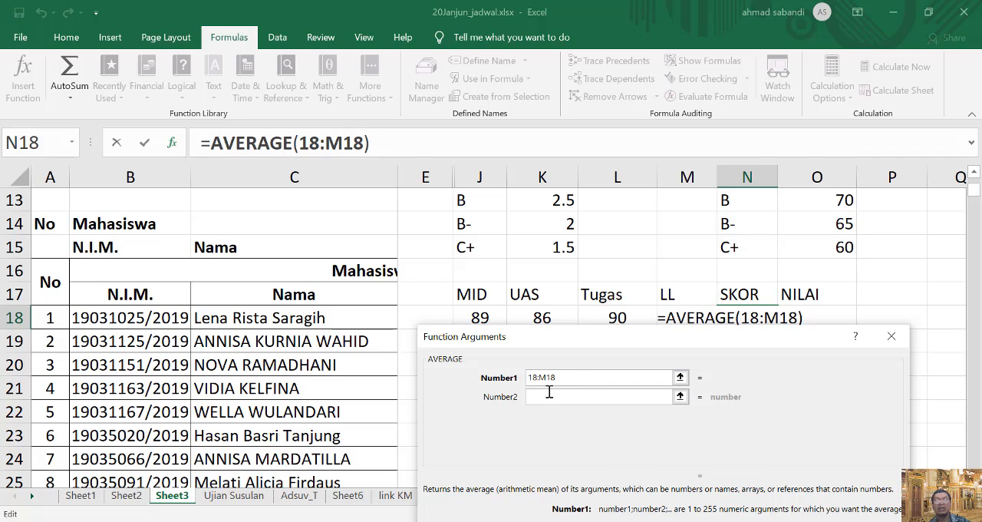
{"action": "type", "text": "j"}
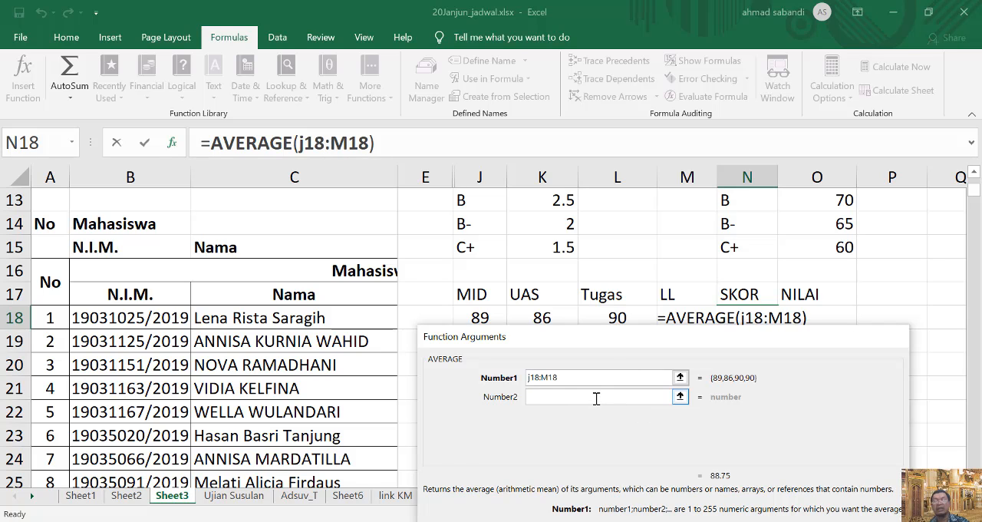
{"action": "key", "text": "Return"}
Inspect the AVERAGE formula in cell N18 and the score cells it references.
{"action": "double_click", "coordinate": [752, 321]}
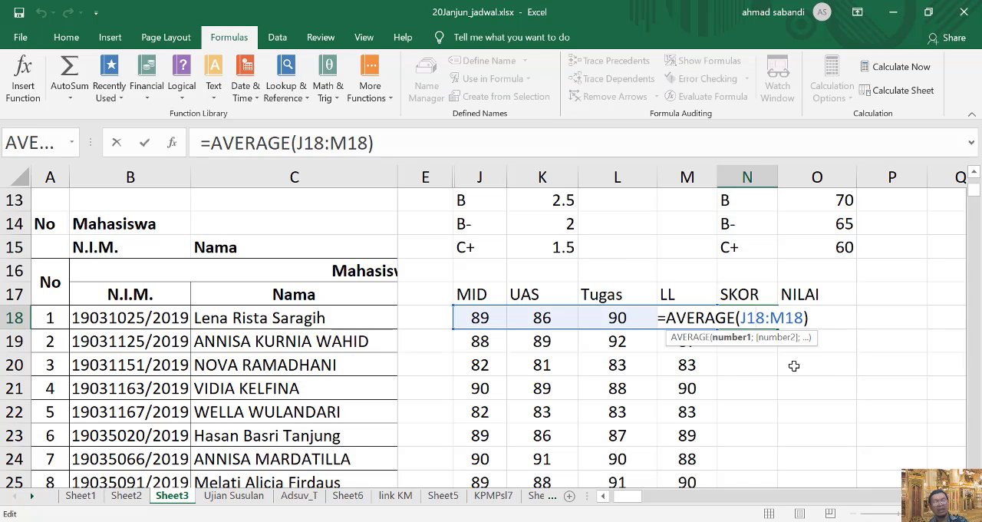
{"action": "key", "text": "Escape"}
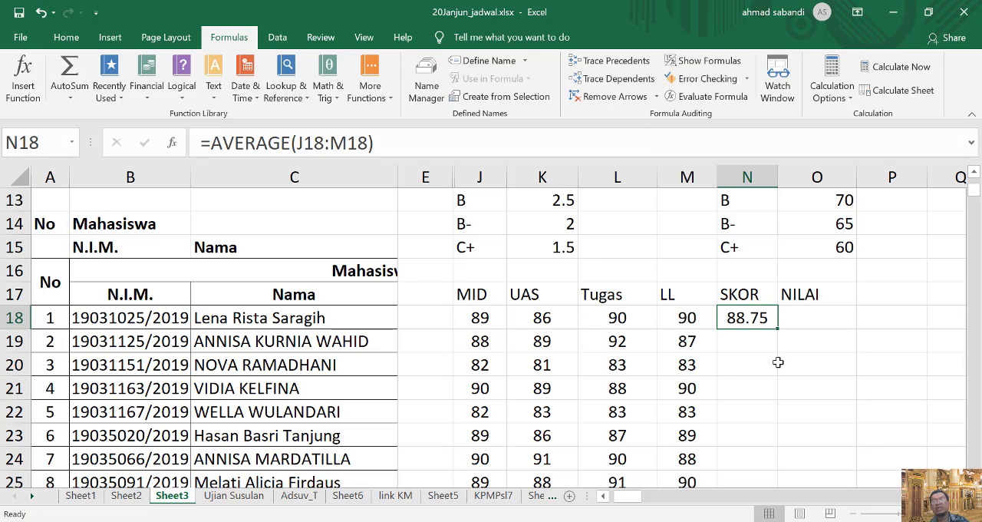
{"action": "double_click", "coordinate": [757, 321]}
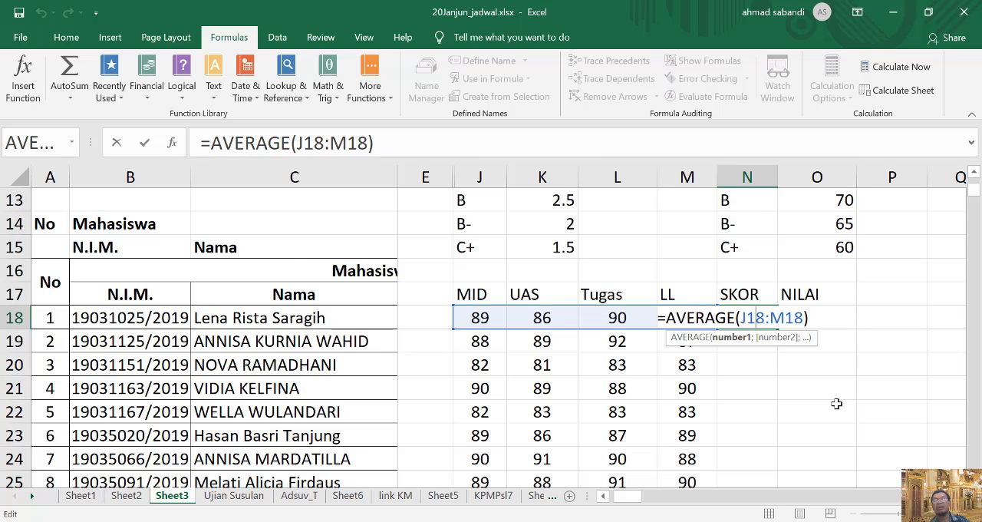
{"action": "key", "text": "Return"}
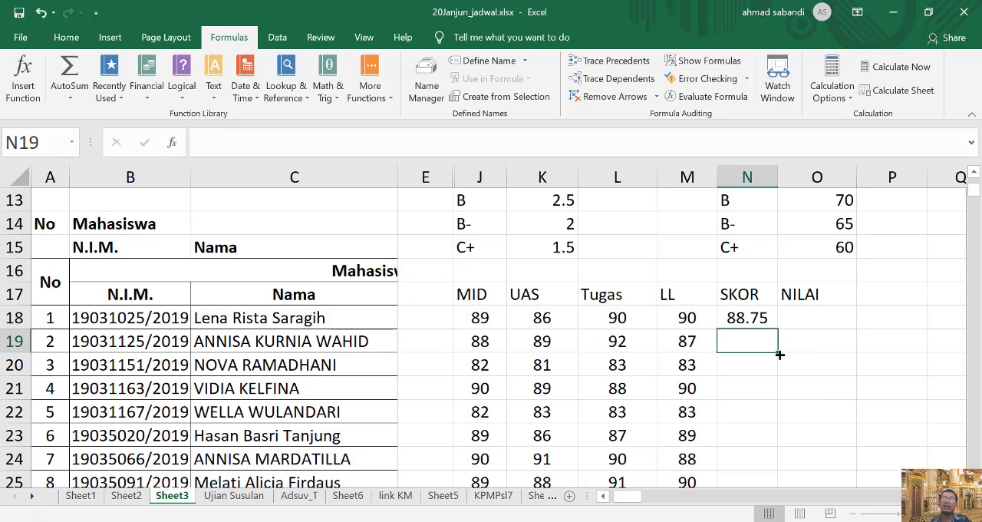
Fill the AVERAGE formula from N18 down through N21, and clear the copies from N19:N21.
{"action": "left_click", "coordinate": [777, 325]}
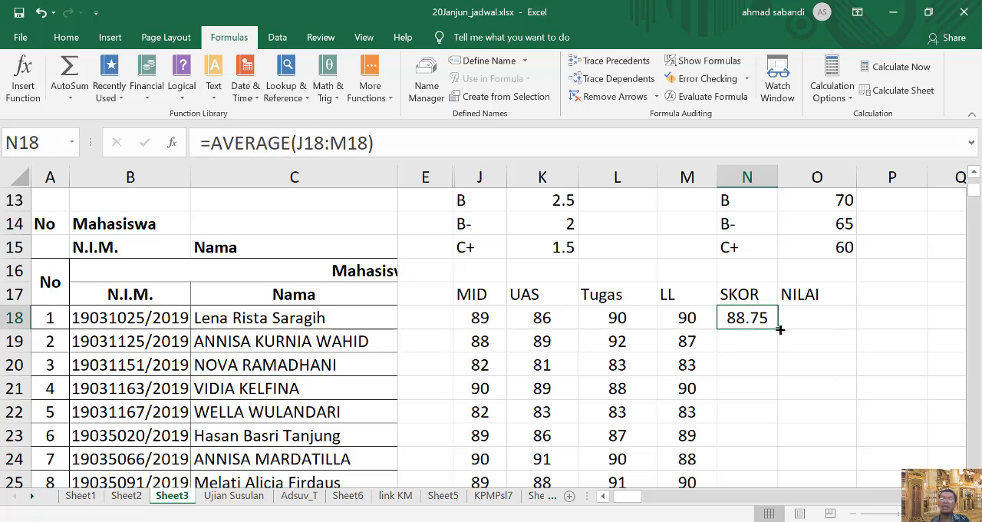
{"action": "left_click_drag", "start_coordinate": [779, 329], "coordinate": [785, 401]}
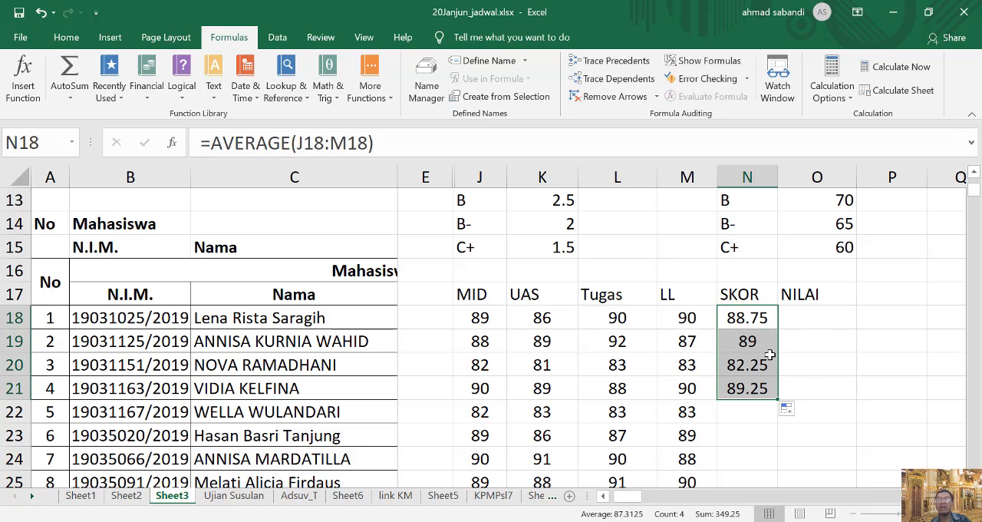
{"action": "left_click_drag", "start_coordinate": [760, 341], "coordinate": [766, 380]}
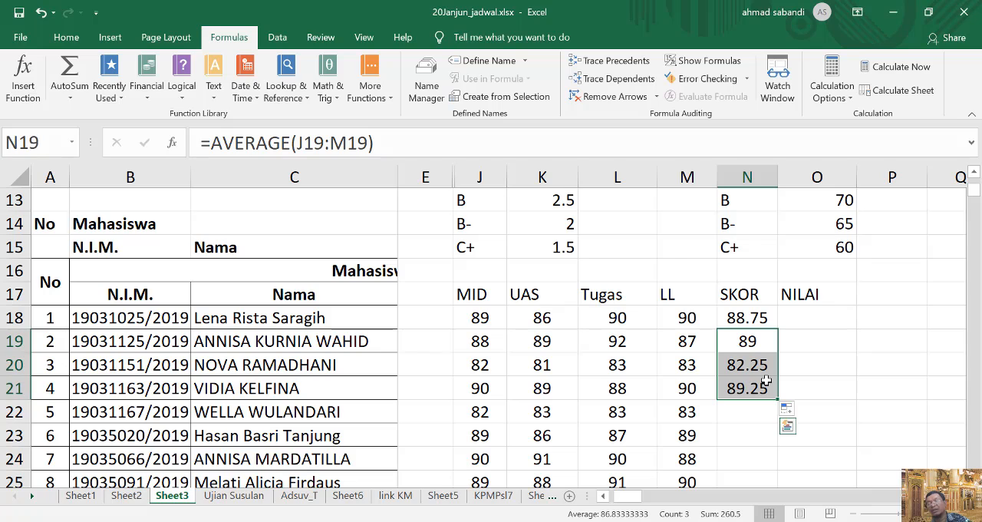
{"action": "key", "text": "Delete"}
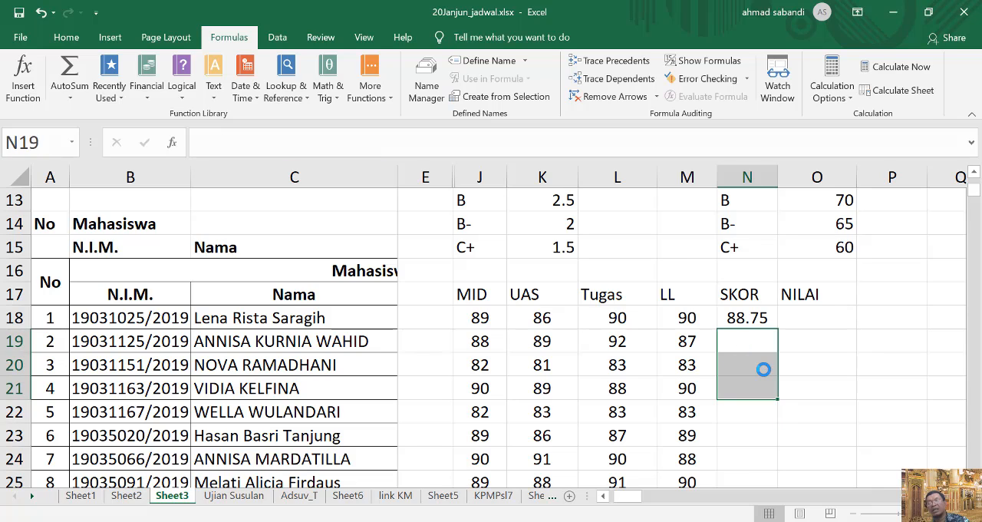
Select the first student's NILAI cell, O18, with the grade boundary table in view.
{"action": "scroll", "coordinate": [583, 376], "scroll_direction": "right", "scroll_amount": 1}
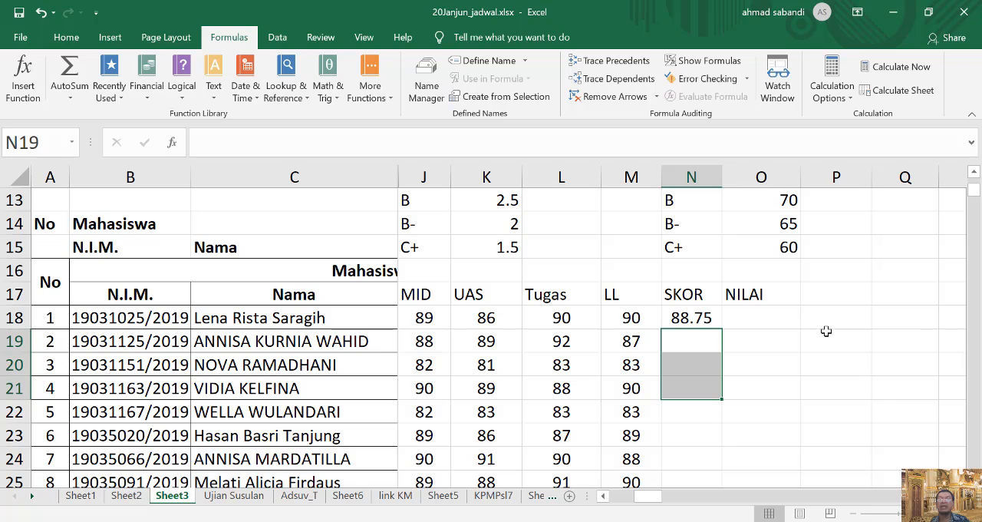
{"action": "scroll", "coordinate": [834, 330], "scroll_direction": "up", "scroll_amount": 1}
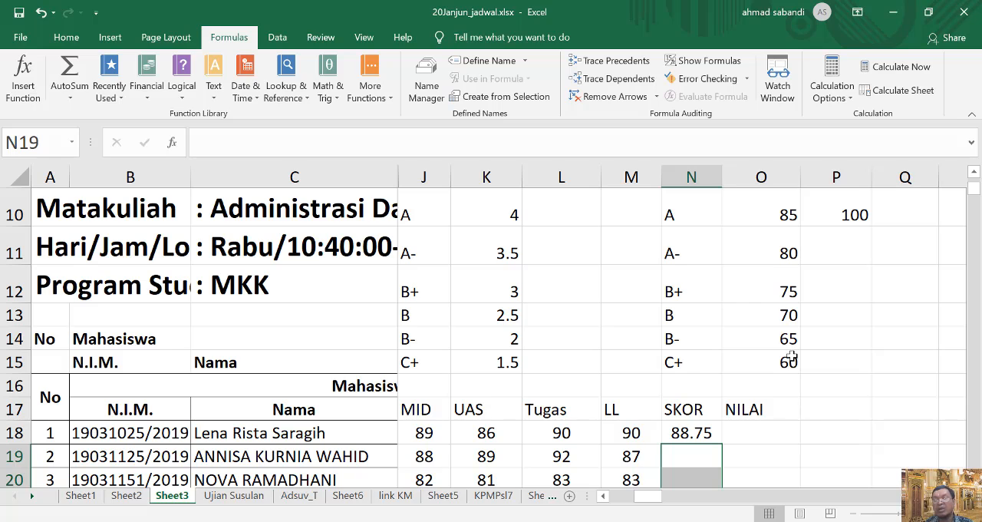
{"action": "left_click", "coordinate": [756, 432]}
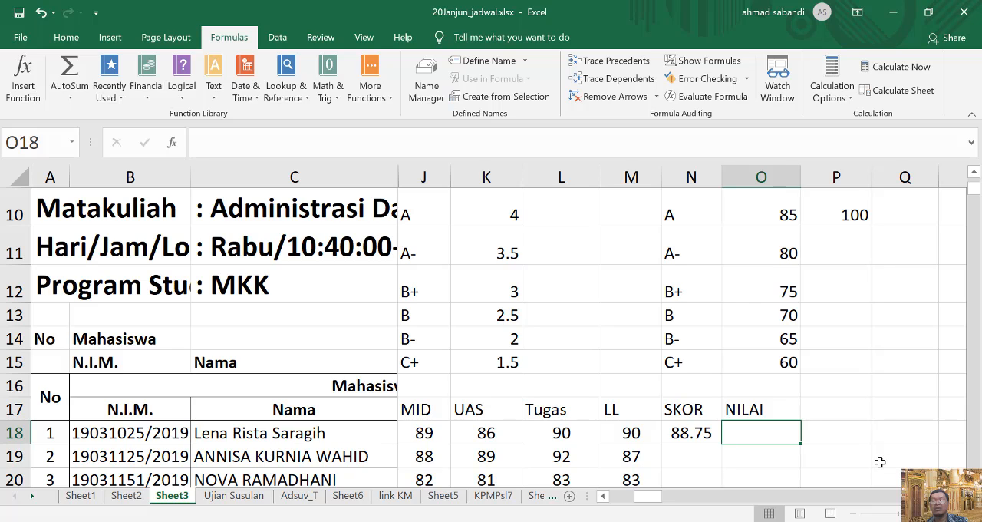
{"action": "type", "text": "="}
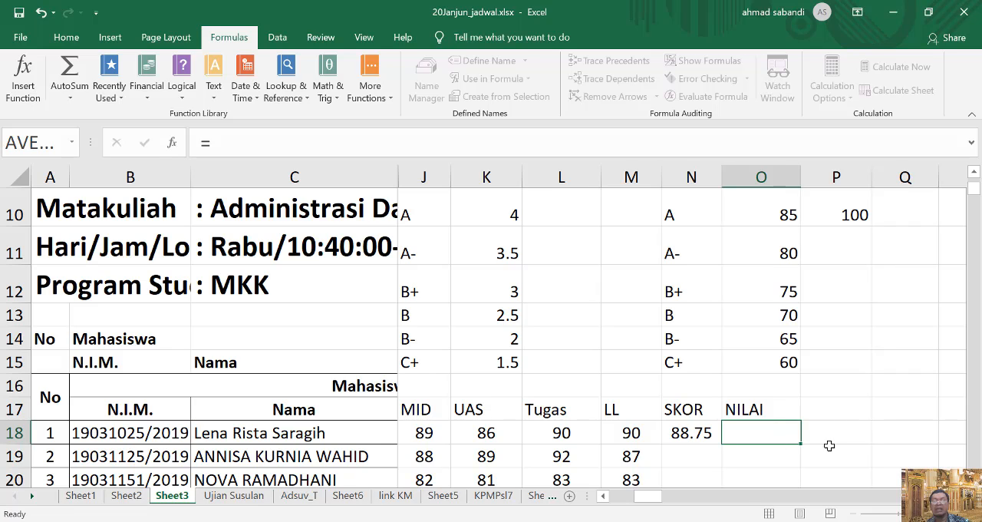
{"action": "key", "text": "Escape"}
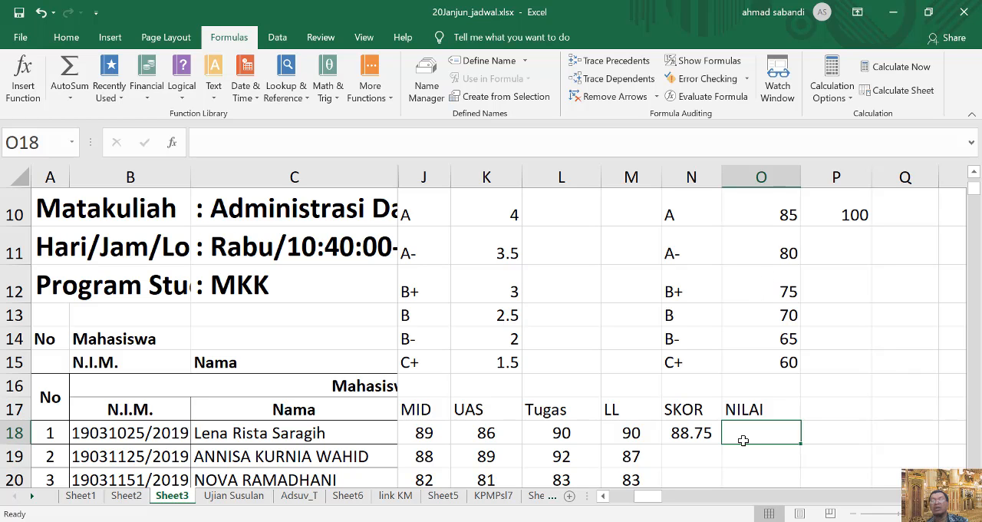
{"action": "scroll", "coordinate": [549, 429], "scroll_direction": "down", "scroll_amount": 3}
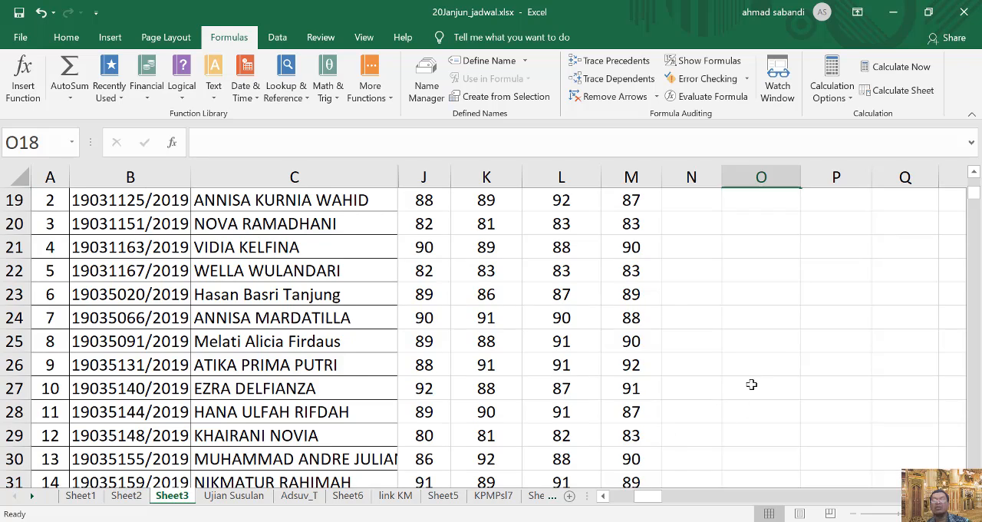
{"action": "scroll", "coordinate": [752, 386], "scroll_direction": "up", "scroll_amount": 3}
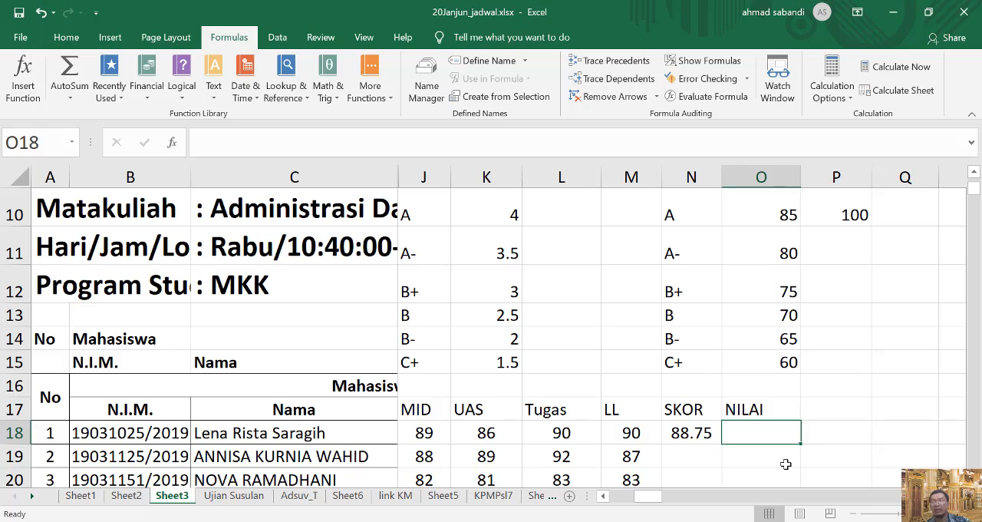
Insert the IF function from the complete function list into the NILAI cell O18.
{"action": "type", "text": "="}
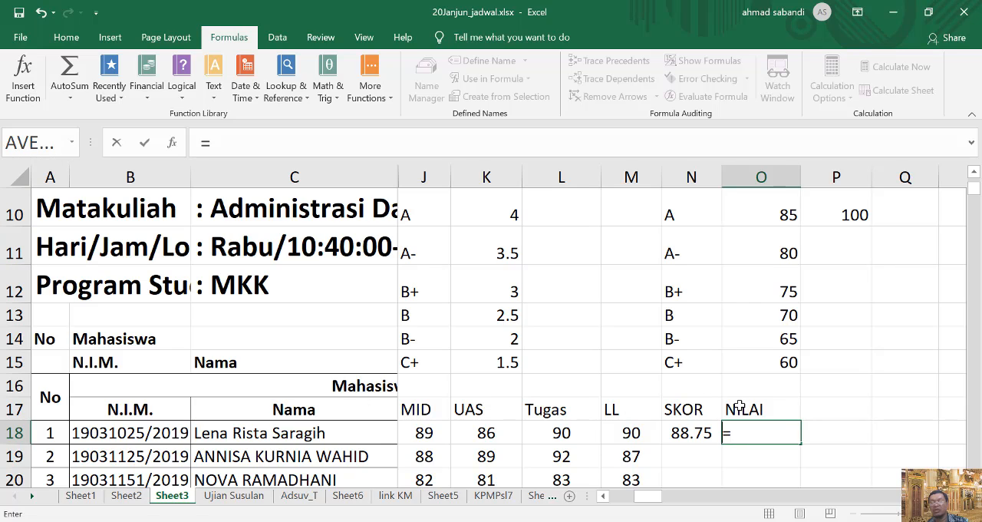
{"action": "key", "text": "Escape"}
{"action": "left_click", "coordinate": [22, 91]}
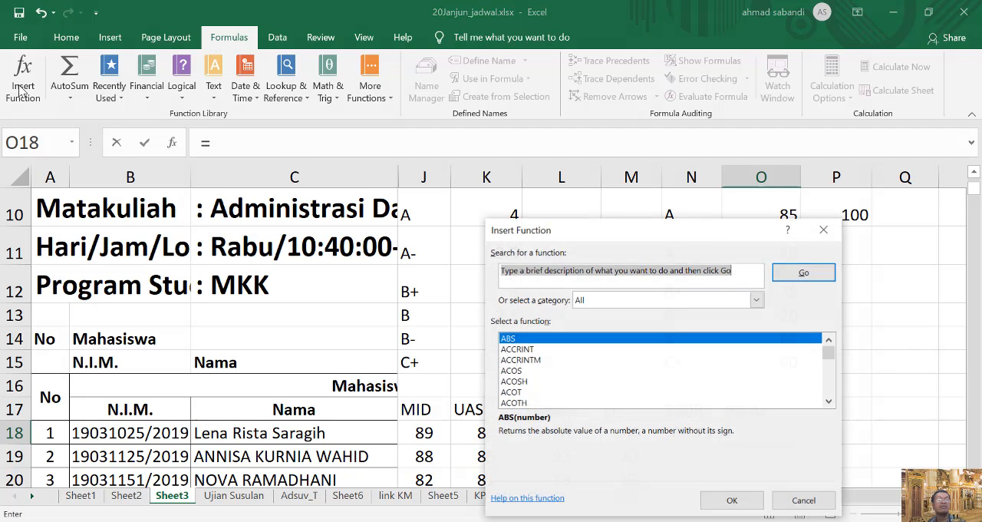
{"action": "scroll", "coordinate": [548, 377], "scroll_direction": "down", "scroll_amount": 20}
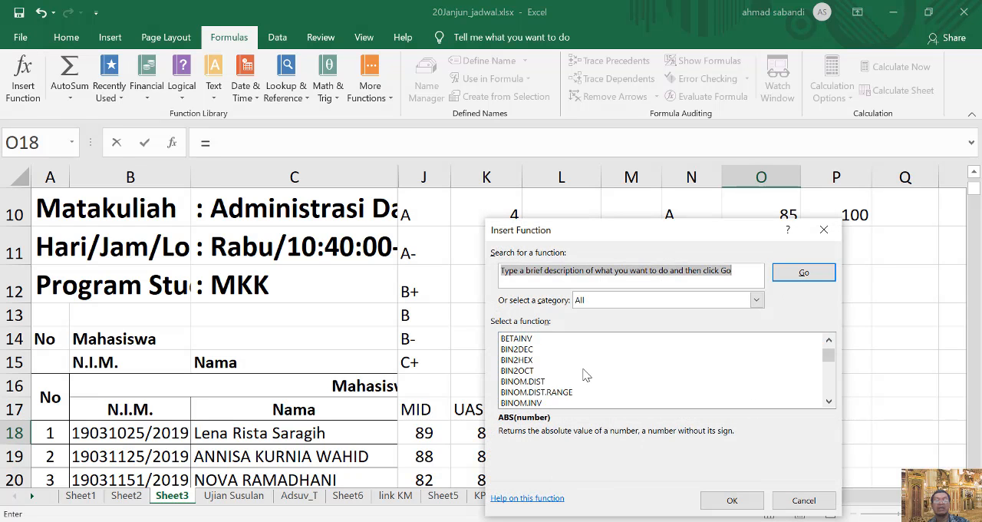
{"action": "scroll", "coordinate": [577, 373], "scroll_direction": "down", "scroll_amount": 20}
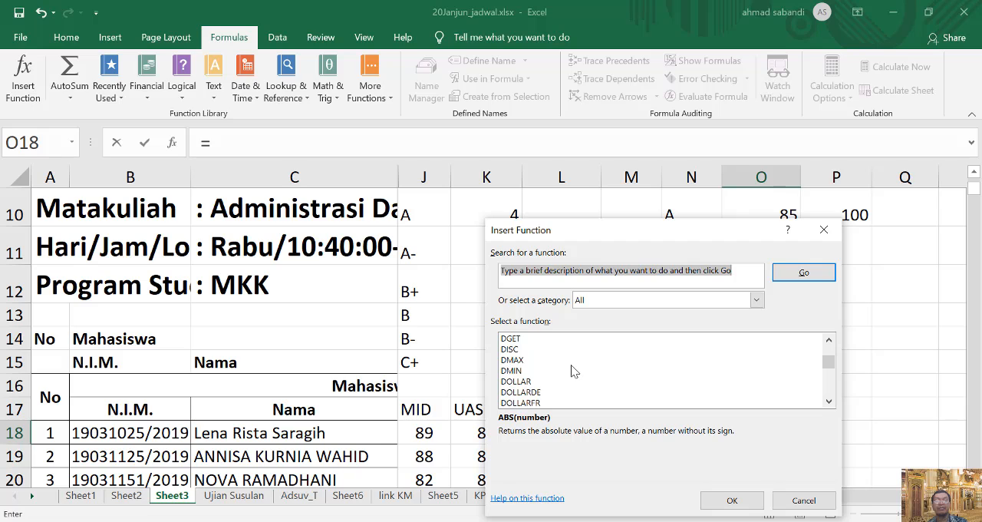
{"action": "scroll", "coordinate": [571, 373], "scroll_direction": "down", "scroll_amount": 20}
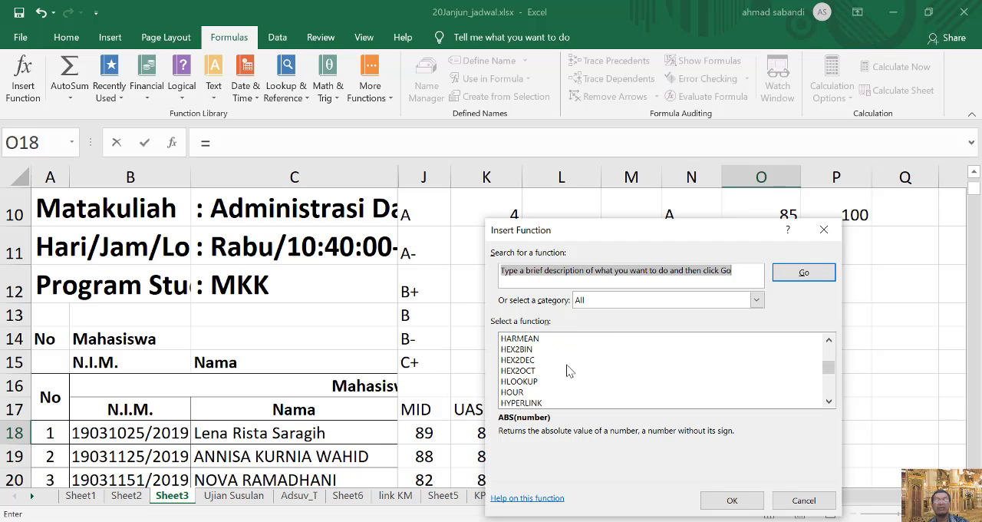
{"action": "scroll", "coordinate": [569, 370], "scroll_direction": "up", "scroll_amount": 3}
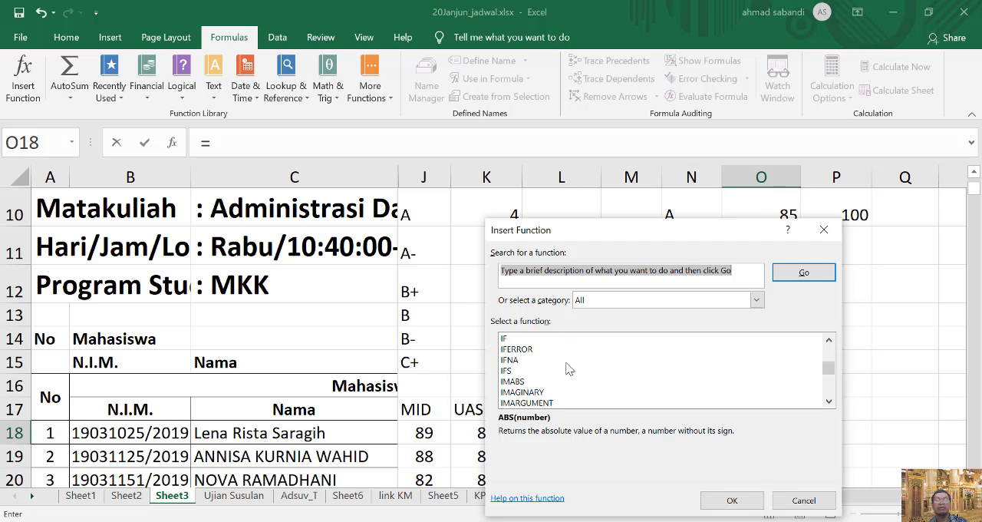
{"action": "left_click", "coordinate": [509, 339]}
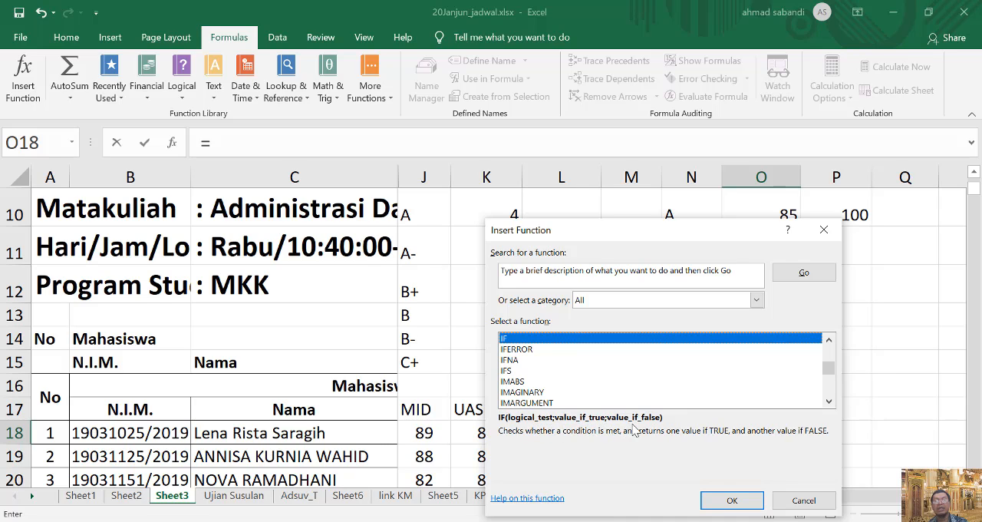
{"action": "left_click", "coordinate": [733, 500]}
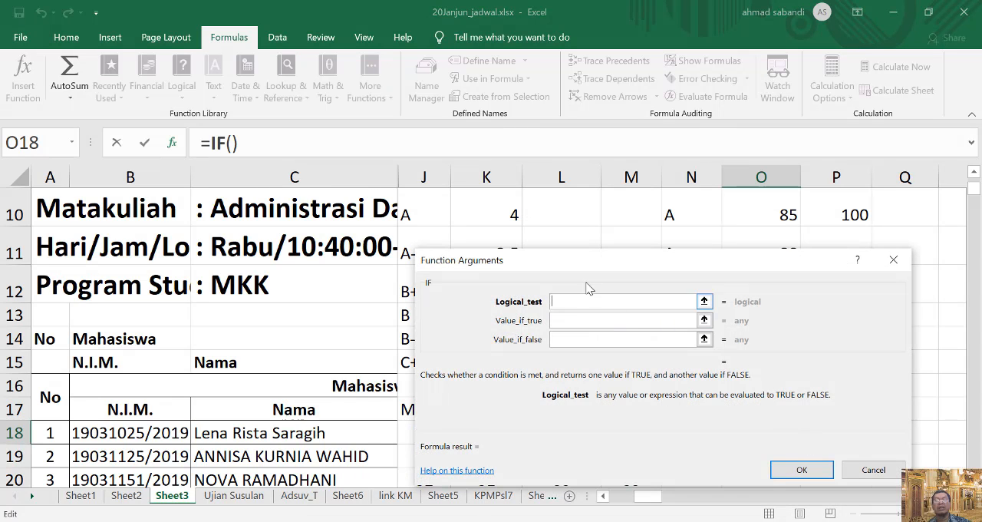
Set the IF function's logical test to N18>=O10 and its value if true to N10.
{"action": "left_click_drag", "start_coordinate": [582, 264], "coordinate": [665, 168]}
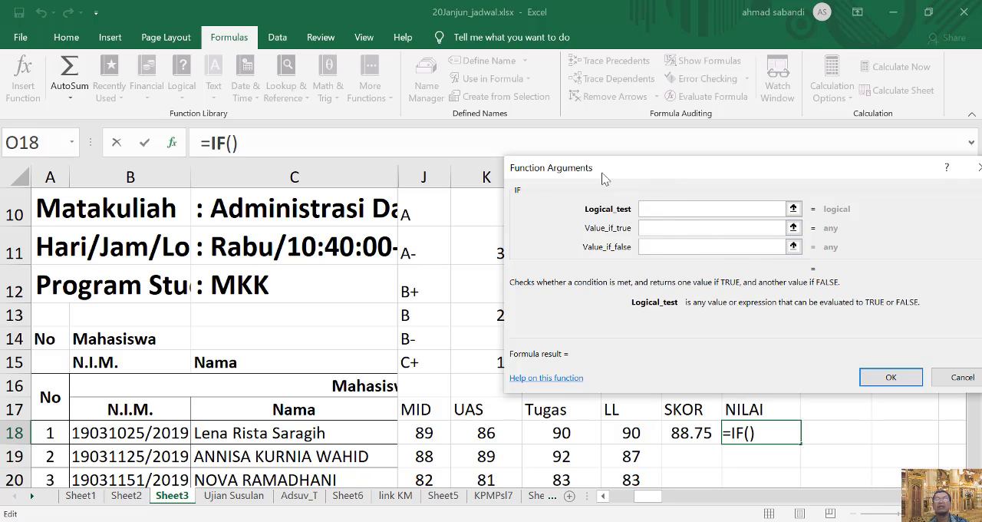
{"action": "left_click_drag", "start_coordinate": [614, 170], "coordinate": [273, 202]}
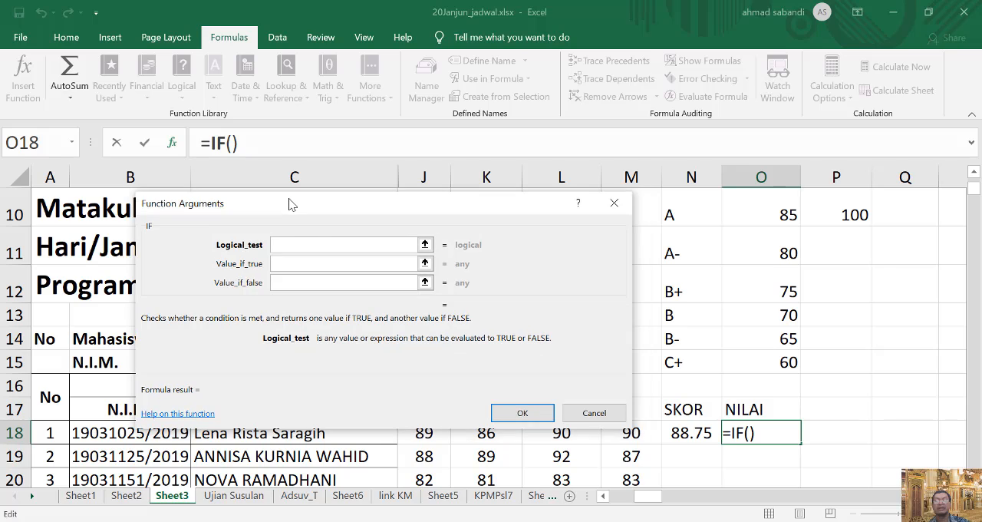
{"action": "left_click", "coordinate": [691, 435]}
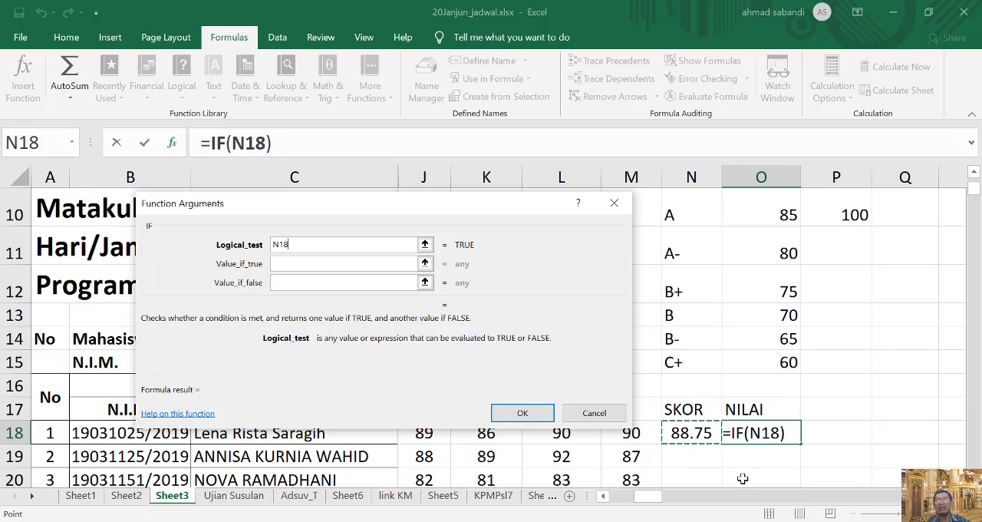
{"action": "type", "text": ">"}
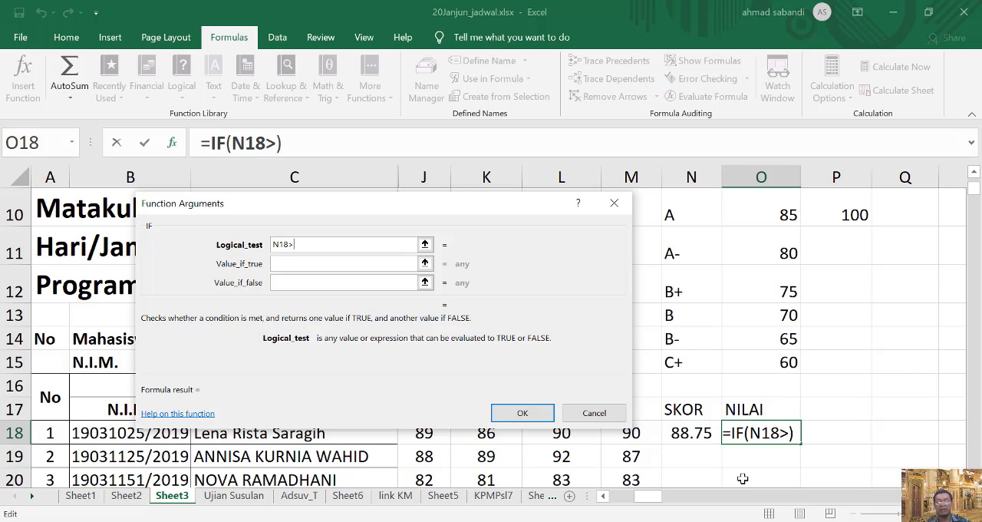
{"action": "type", "text": "="}
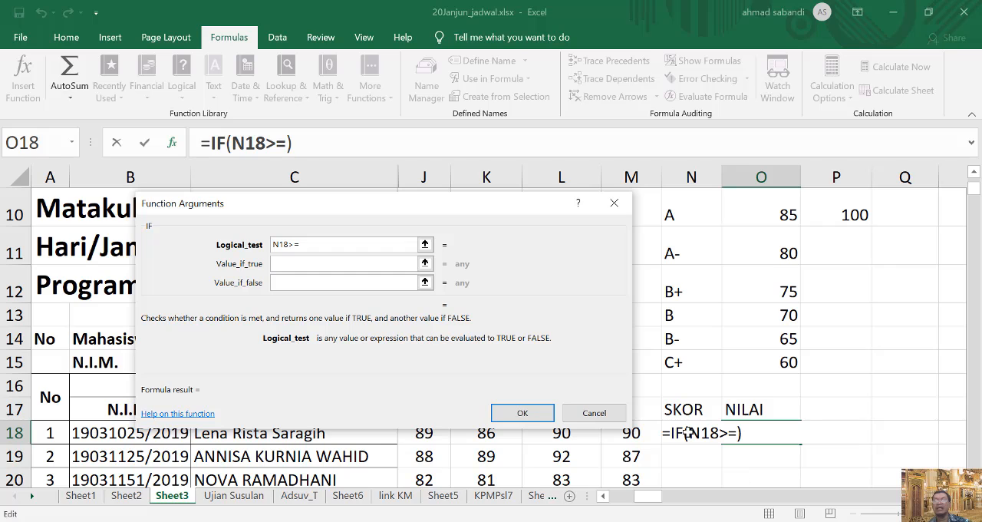
{"action": "left_click", "coordinate": [771, 207]}
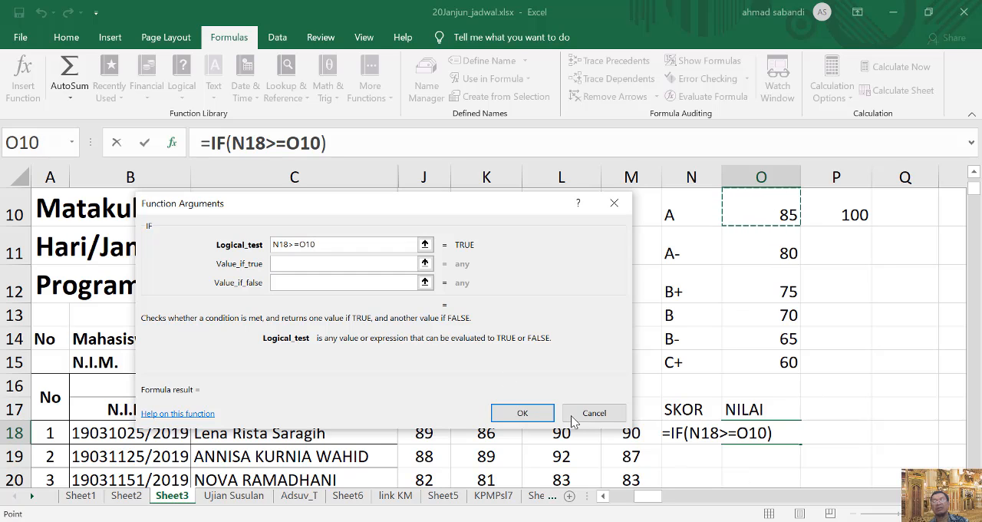
{"action": "left_click", "coordinate": [305, 265]}
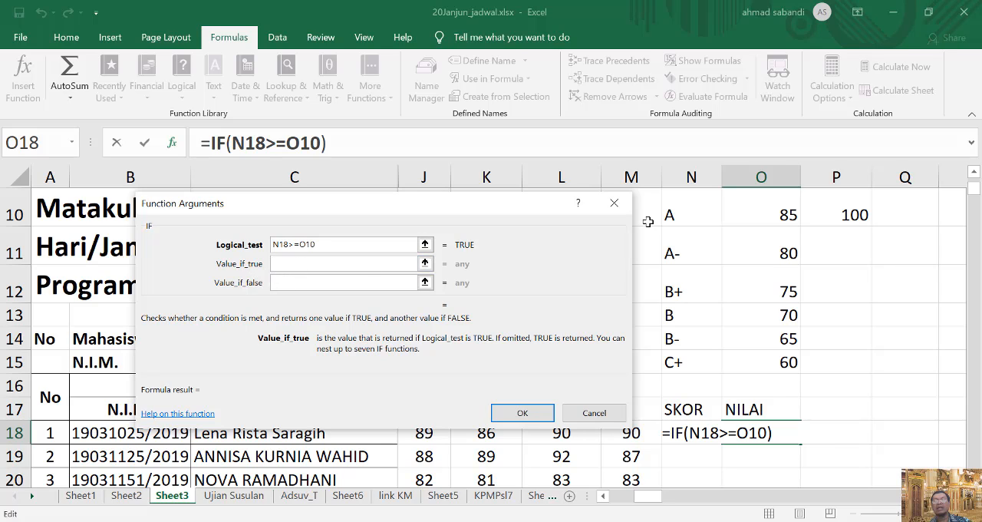
{"action": "left_click", "coordinate": [692, 214]}
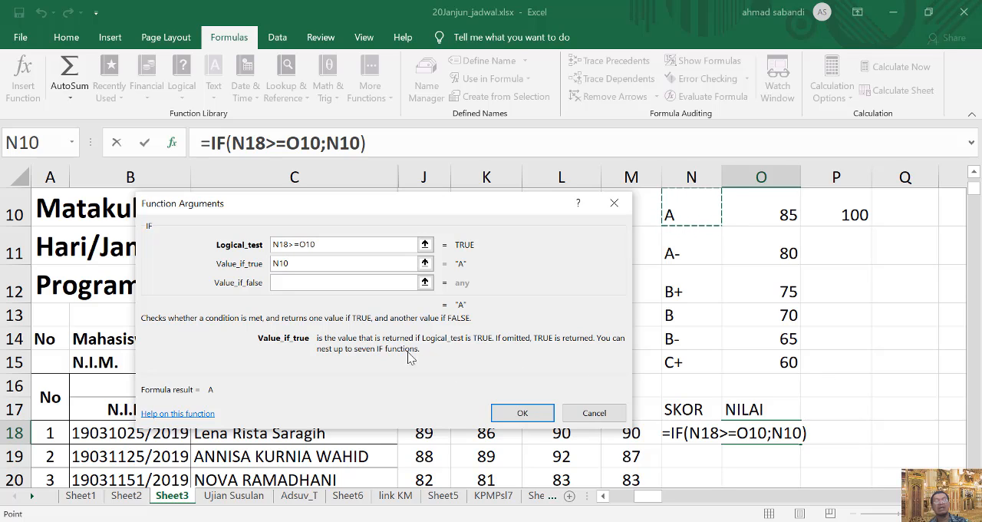
Try gagal as the value if false, clear it, and complete the IF formula with that argument empty.
{"action": "left_click", "coordinate": [310, 284]}
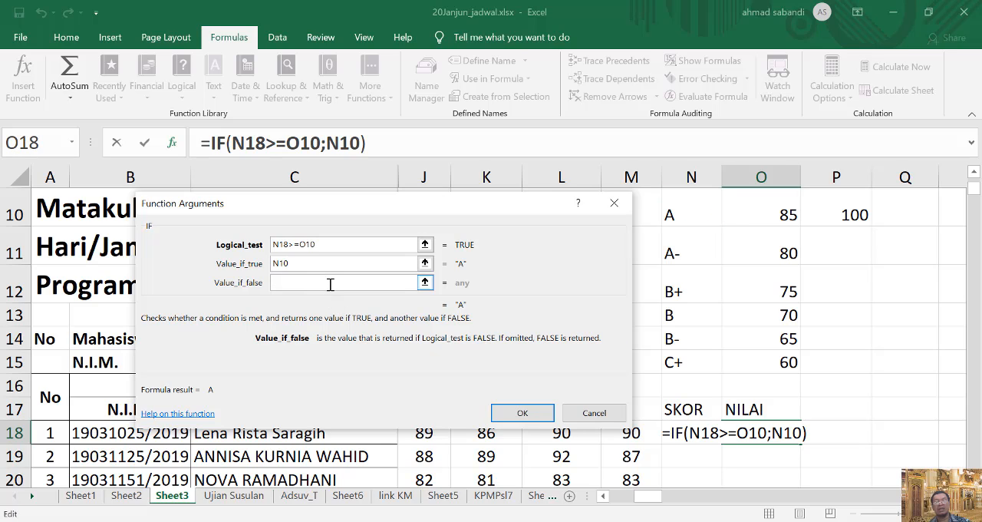
{"action": "type", "text": "gg"}
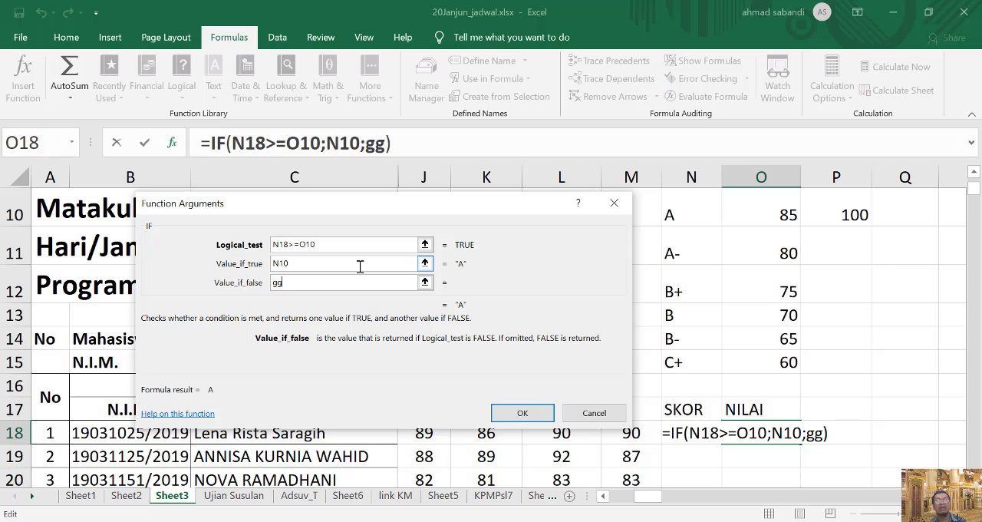
{"action": "key", "text": "BackSpace"}
{"action": "type", "text": "agal"}
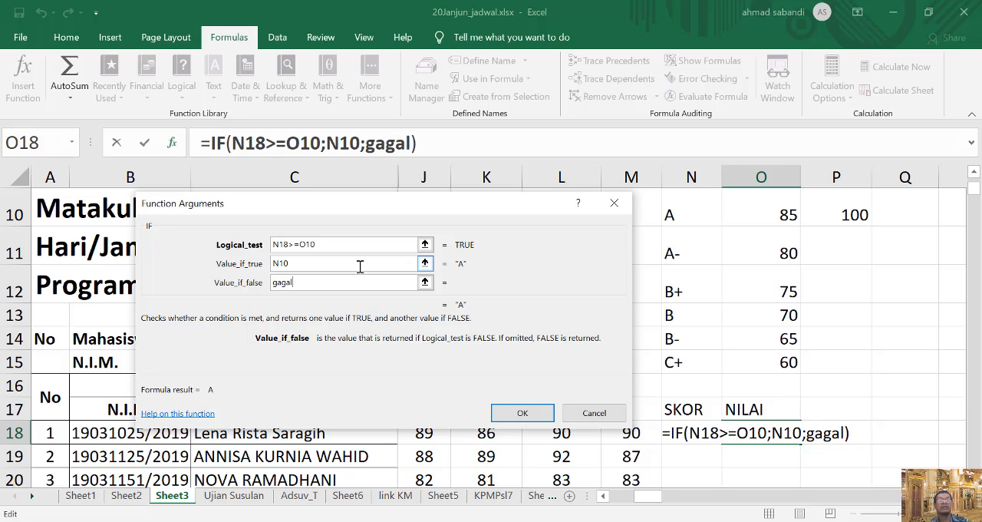
{"action": "key", "text": "BackSpace"}
{"action": "key", "text": "BackSpace"}
{"action": "key", "text": "BackSpace"}
{"action": "key", "text": "BackSpace"}
{"action": "key", "text": "BackSpace"}
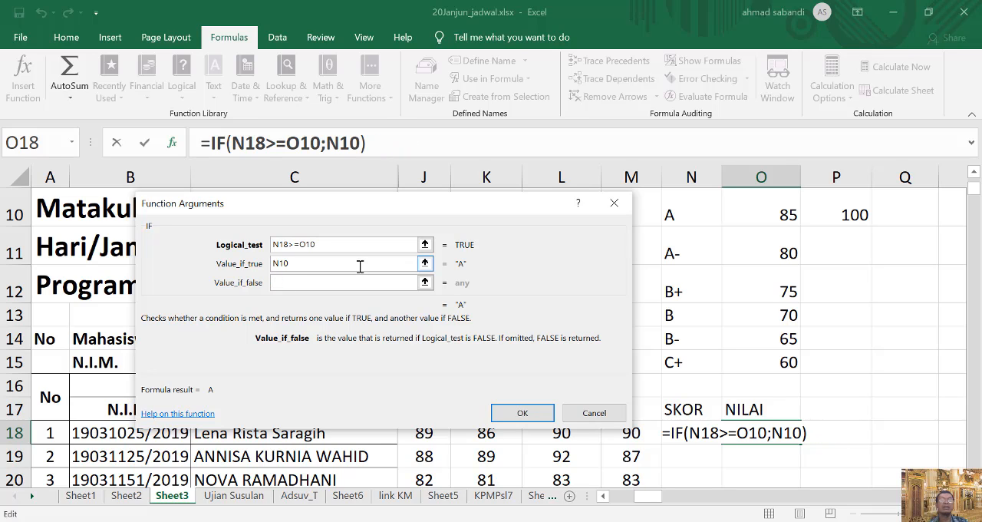
{"action": "left_click", "coordinate": [532, 409]}
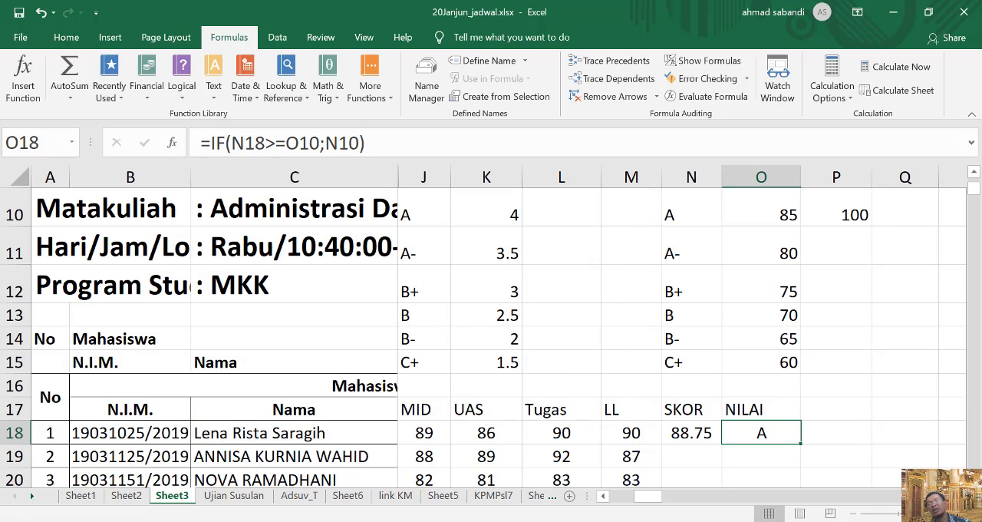
Overwrite the first student's SKOR in N18 with 63 to test the grade formula.
{"action": "left_click", "coordinate": [680, 434]}
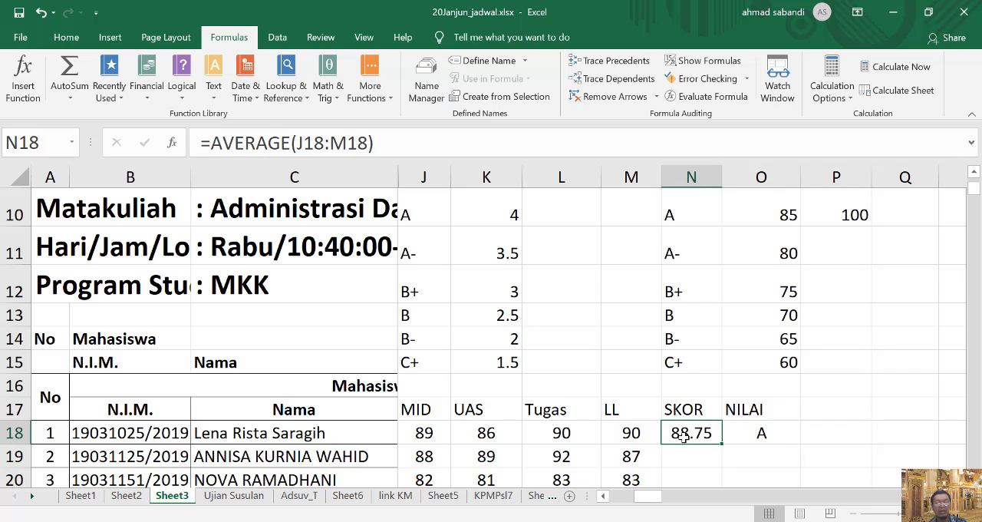
{"action": "type", "text": "53"}
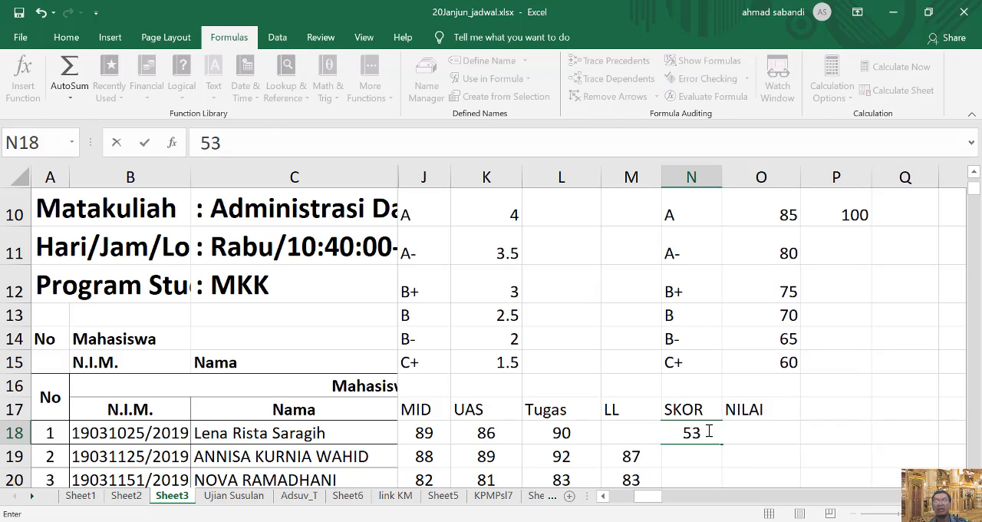
{"action": "left_click_drag", "start_coordinate": [709, 432], "coordinate": [674, 432]}
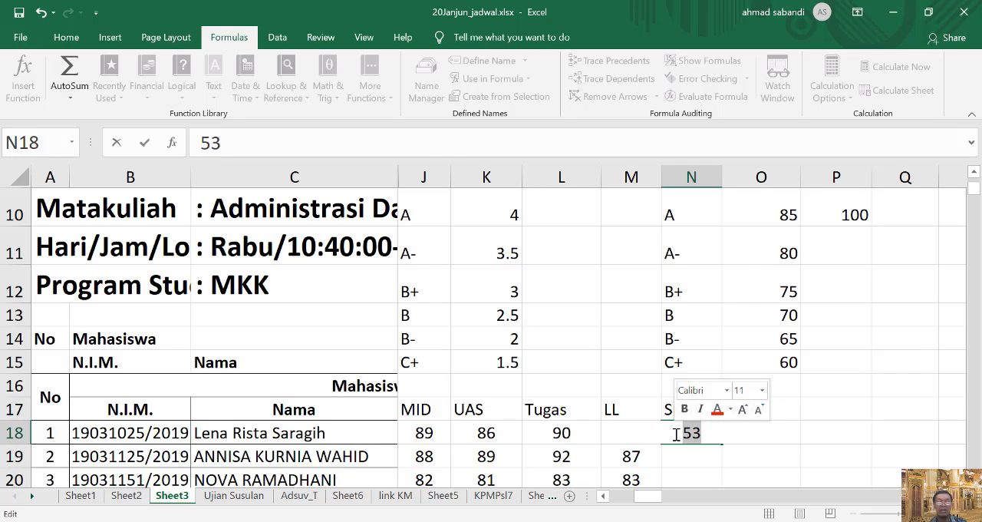
{"action": "type", "text": "5"}
{"action": "left_click_drag", "start_coordinate": [699, 433], "coordinate": [688, 433]}
{"action": "type", "text": "6"}
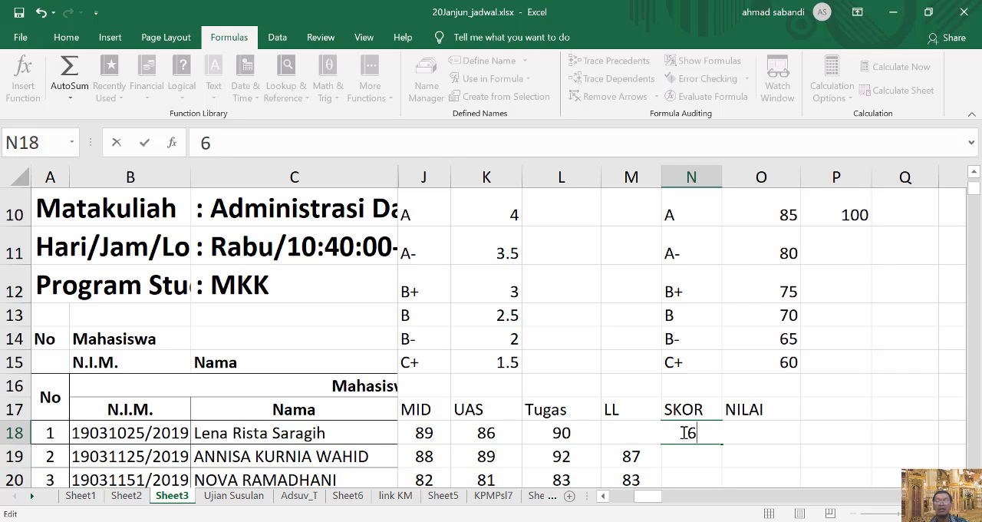
{"action": "type", "text": "3"}
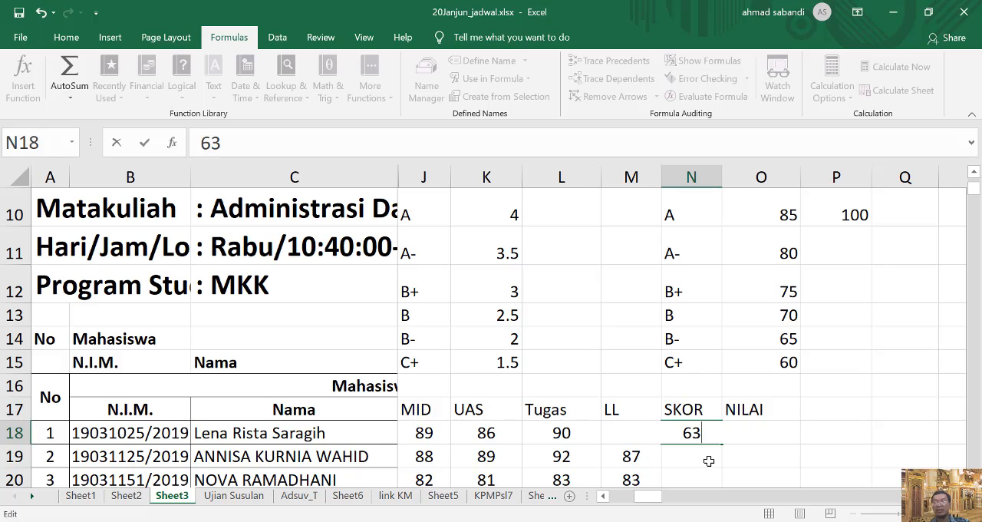
{"action": "key", "text": "ctrl+Return"}
{"action": "key", "text": "Return"}
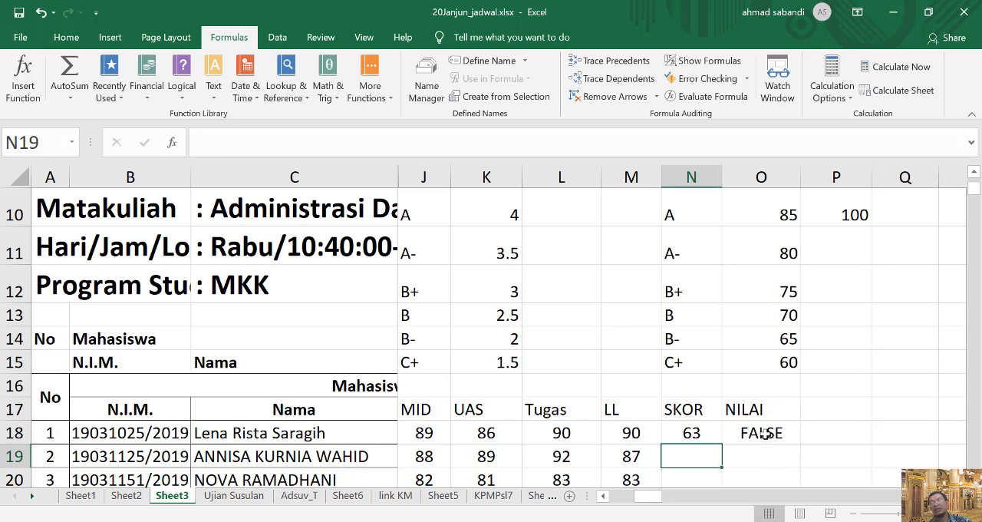
Copy the IF formula text from O18 into P18 with its cell references unchanged.
{"action": "left_click", "coordinate": [766, 433]}
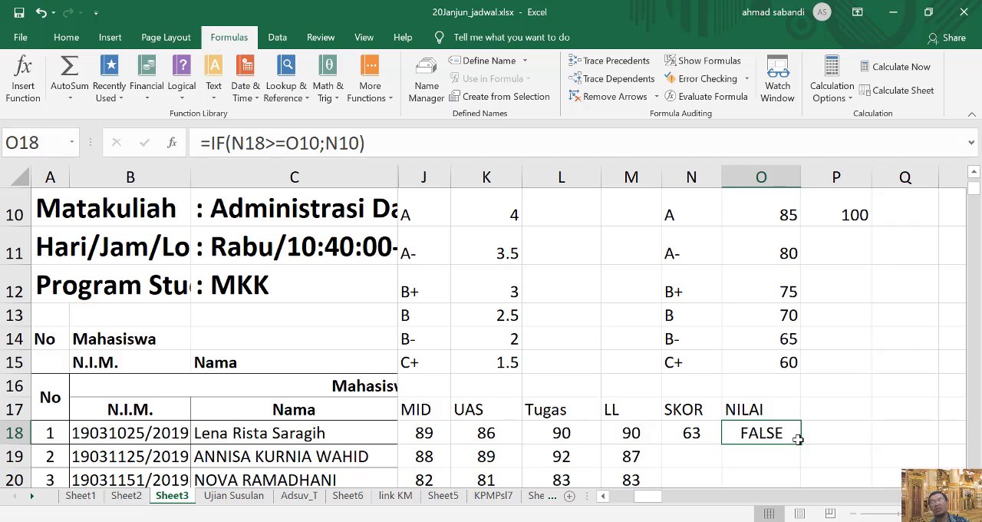
{"action": "left_click", "coordinate": [831, 439]}
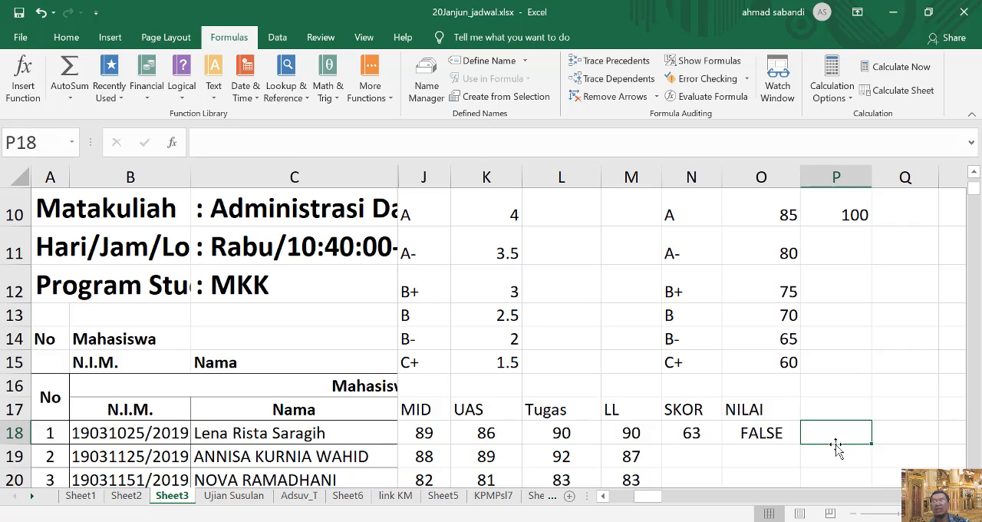
{"action": "left_click", "coordinate": [760, 435]}
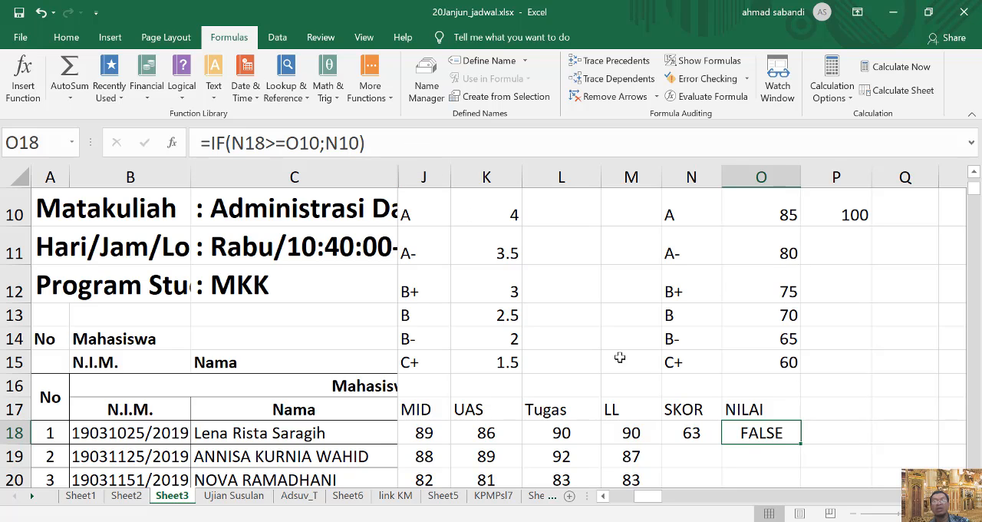
{"action": "left_click_drag", "start_coordinate": [414, 146], "coordinate": [285, 142]}
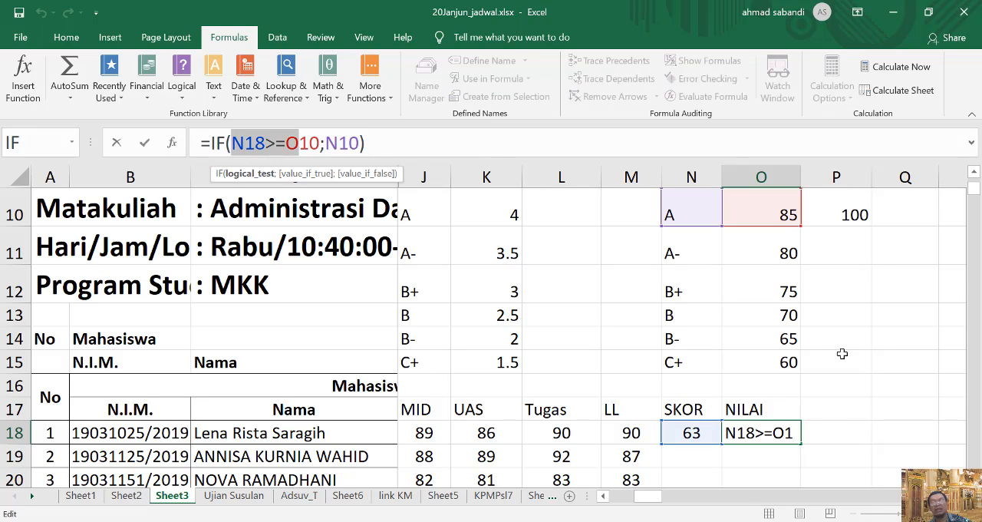
{"action": "key", "text": "Escape"}
{"action": "left_click", "coordinate": [848, 434]}
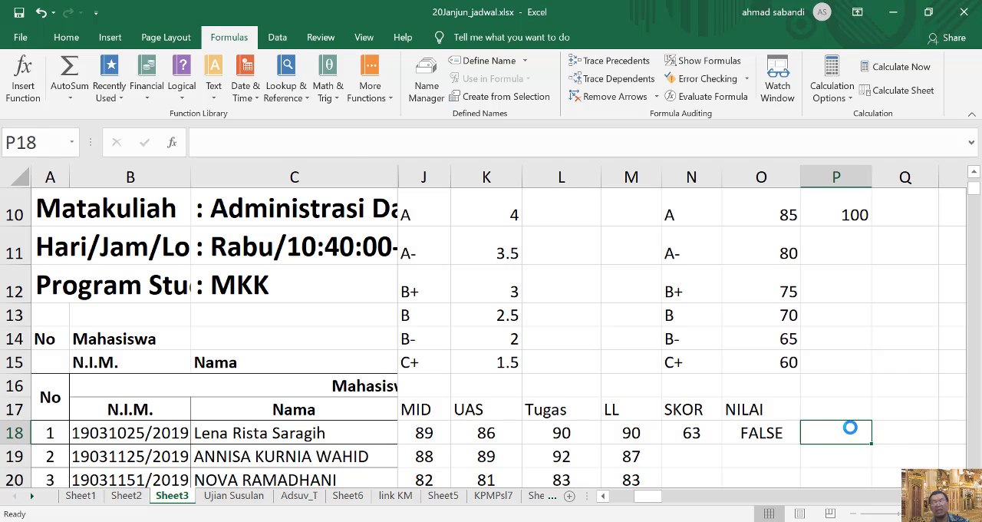
{"action": "key", "text": "ctrl+v"}
Change the P18 formula to test against O11 and return N11, giving =IF(N18>=O11;N11).
{"action": "double_click", "coordinate": [842, 433]}
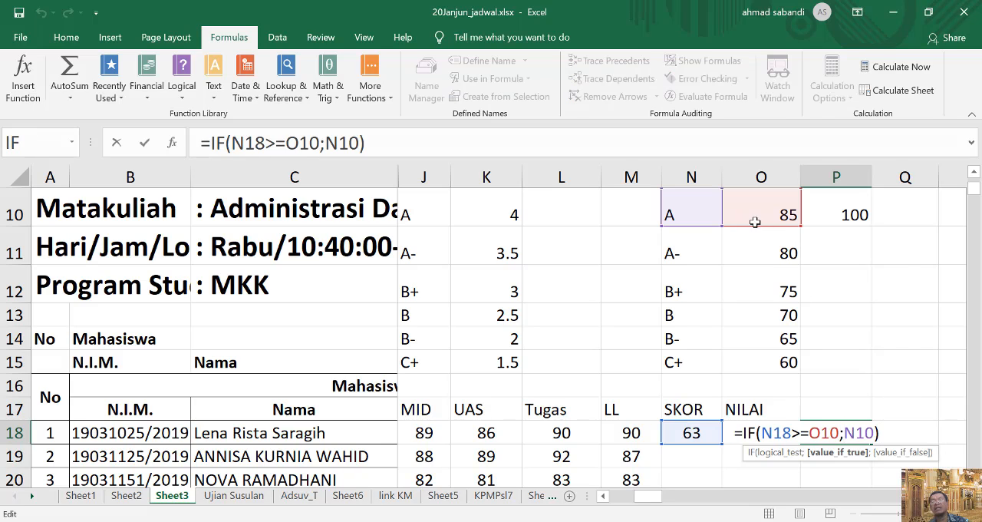
{"action": "left_click_drag", "start_coordinate": [754, 225], "coordinate": [764, 260]}
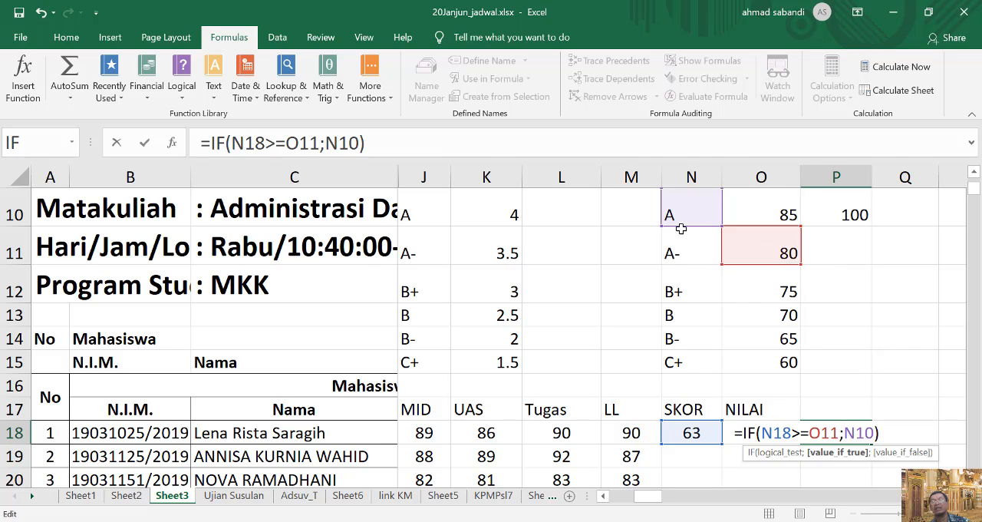
{"action": "left_click_drag", "start_coordinate": [681, 228], "coordinate": [680, 255]}
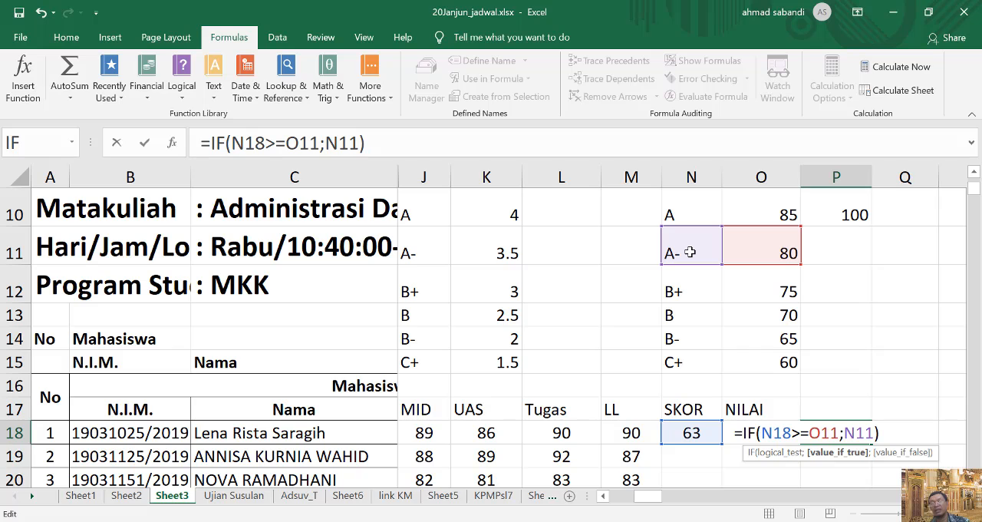
{"action": "key", "text": "Return"}
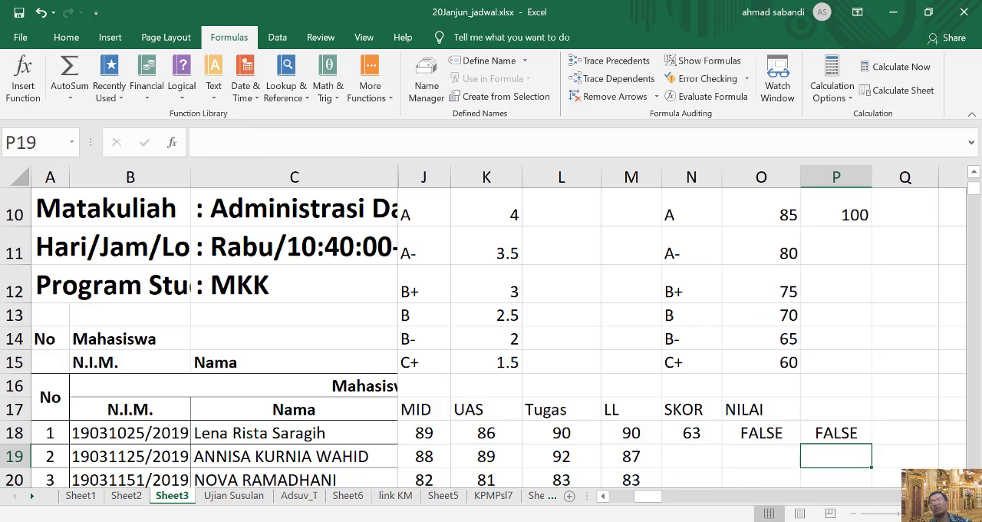
Copy the P18 formula text with unchanged references into Q18, R18 and S18.
{"action": "left_click", "coordinate": [838, 433]}
{"action": "scroll", "coordinate": [931, 452], "scroll_direction": "down", "scroll_amount": 1}
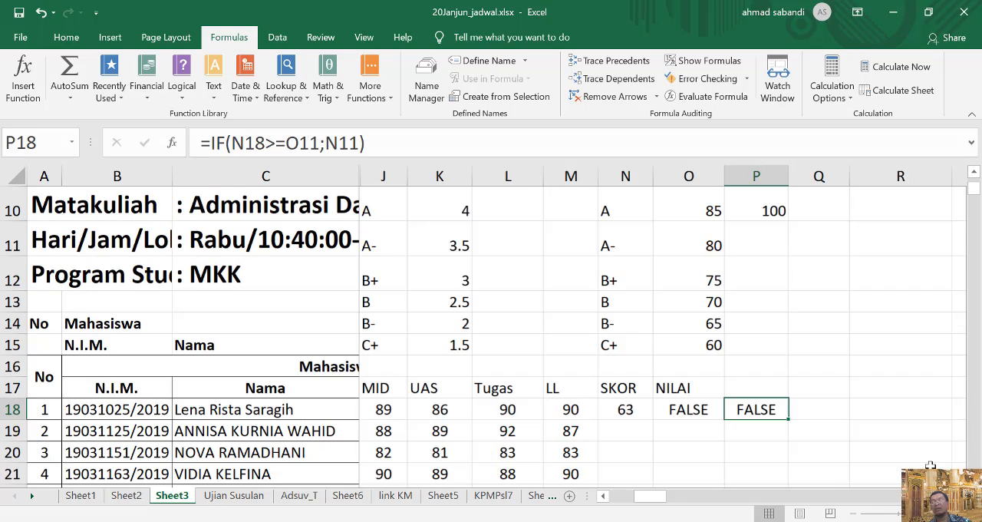
{"action": "scroll", "coordinate": [658, 410], "scroll_direction": "right", "scroll_amount": 2}
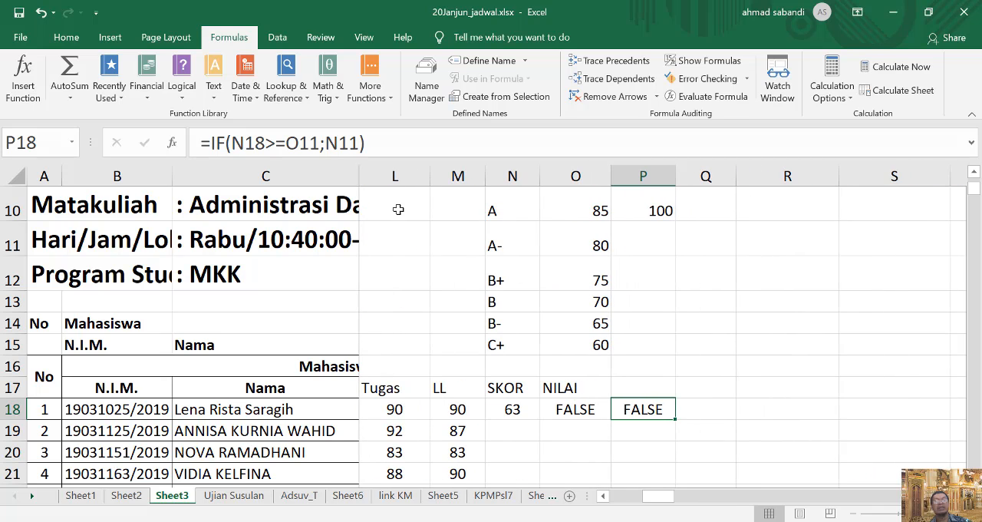
{"action": "left_click_drag", "start_coordinate": [381, 142], "coordinate": [184, 138]}
{"action": "key", "text": "ctrl+c"}
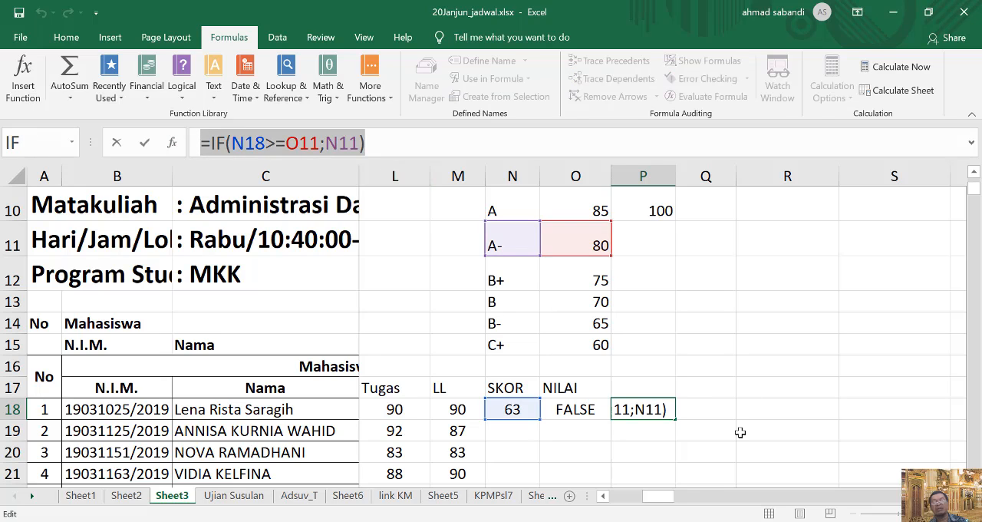
{"action": "left_click", "coordinate": [707, 411]}
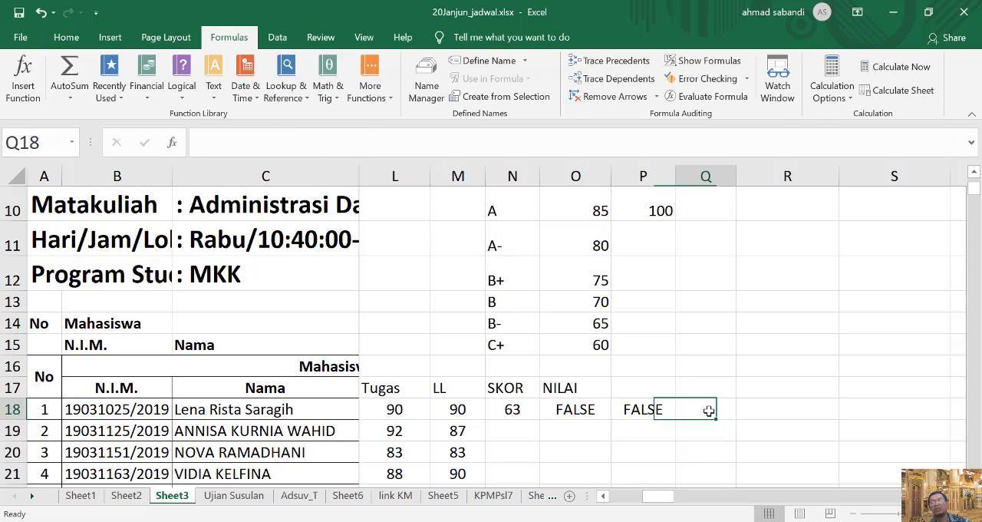
{"action": "key", "text": "ctrl+v"}
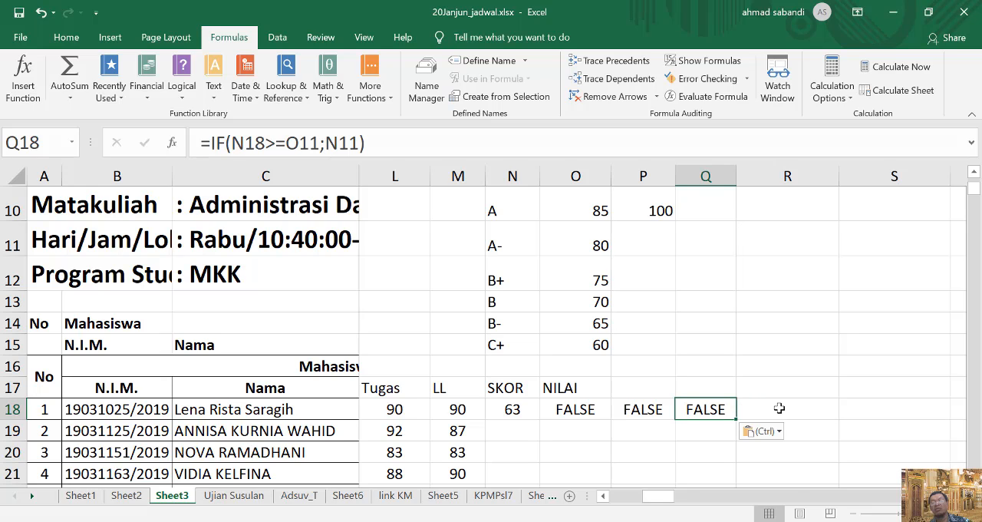
{"action": "left_click", "coordinate": [756, 410]}
{"action": "key", "text": "ctrl+v"}
{"action": "left_click", "coordinate": [896, 417]}
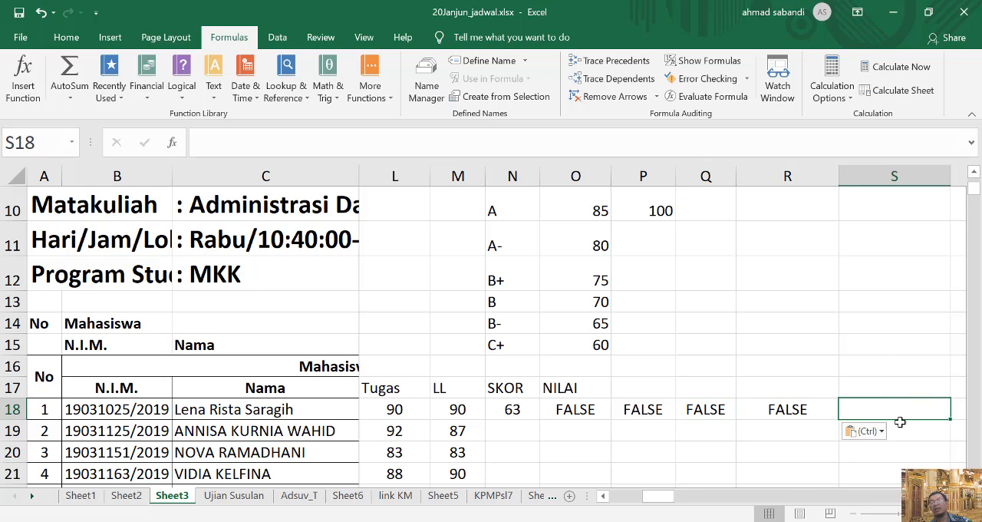
{"action": "key", "text": "ctrl+v"}
{"action": "scroll", "coordinate": [891, 406], "scroll_direction": "right", "scroll_amount": 1}
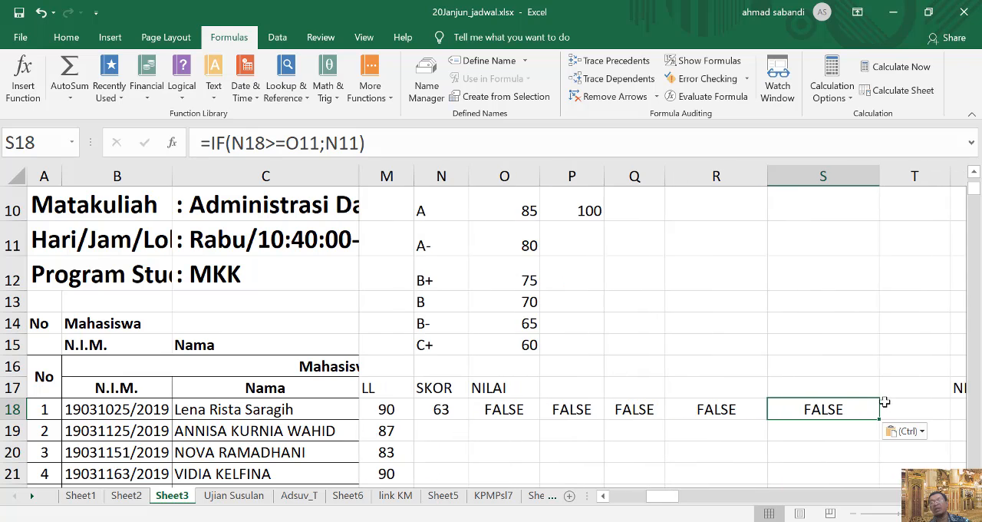
Copy the same IF formula text with unchanged references into T18.
{"action": "left_click", "coordinate": [898, 406]}
{"action": "key", "text": "ctrl+v"}
{"action": "scroll", "coordinate": [921, 430], "scroll_direction": "right", "scroll_amount": 1}
Change the Q18 formula to test against O12 and return N12, giving =IF(N18>=O12;N12).
{"action": "left_click", "coordinate": [583, 411]}
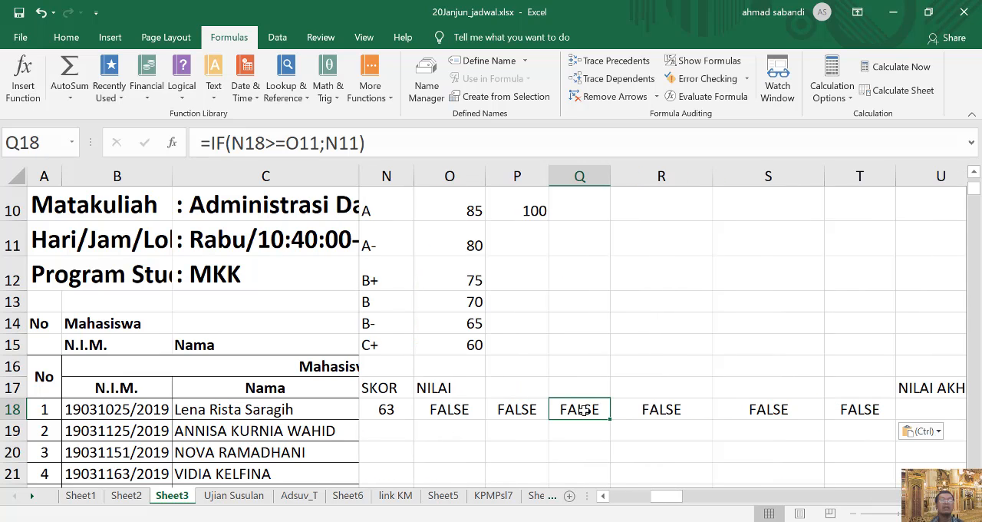
{"action": "left_click", "coordinate": [530, 409]}
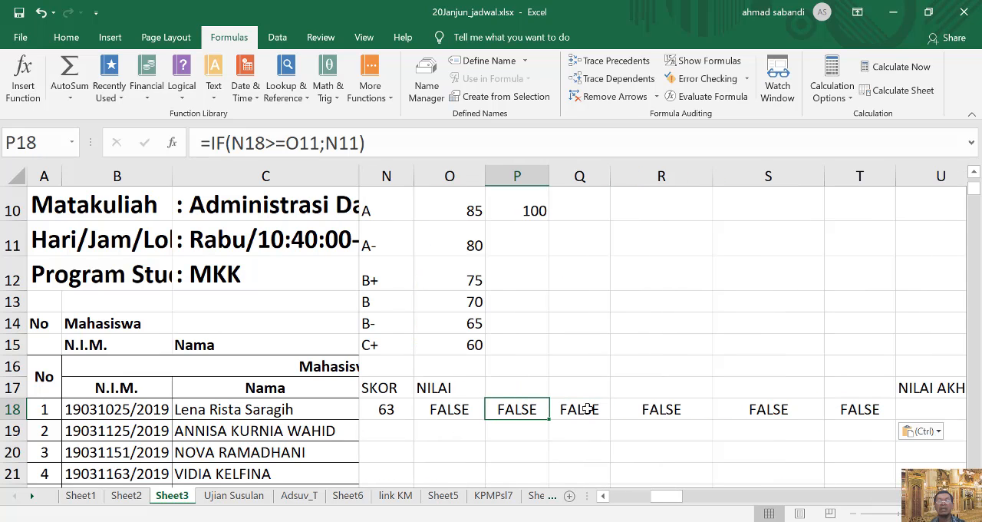
{"action": "double_click", "coordinate": [586, 409]}
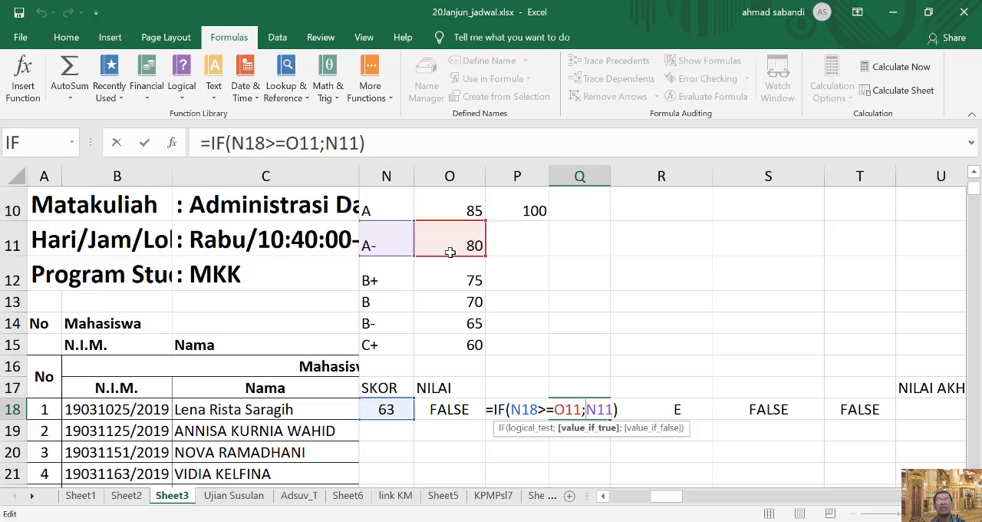
{"action": "left_click_drag", "start_coordinate": [451, 259], "coordinate": [450, 281]}
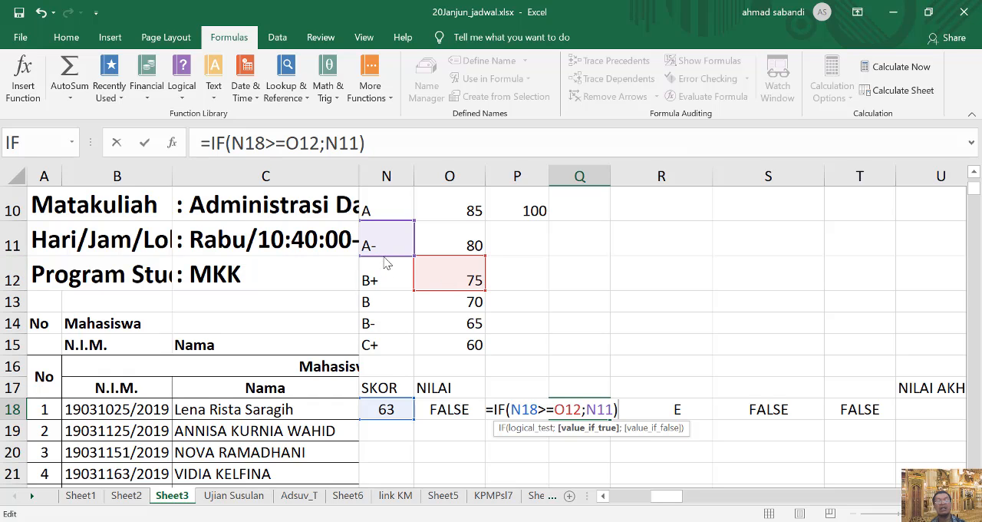
{"action": "left_click_drag", "start_coordinate": [383, 252], "coordinate": [384, 281]}
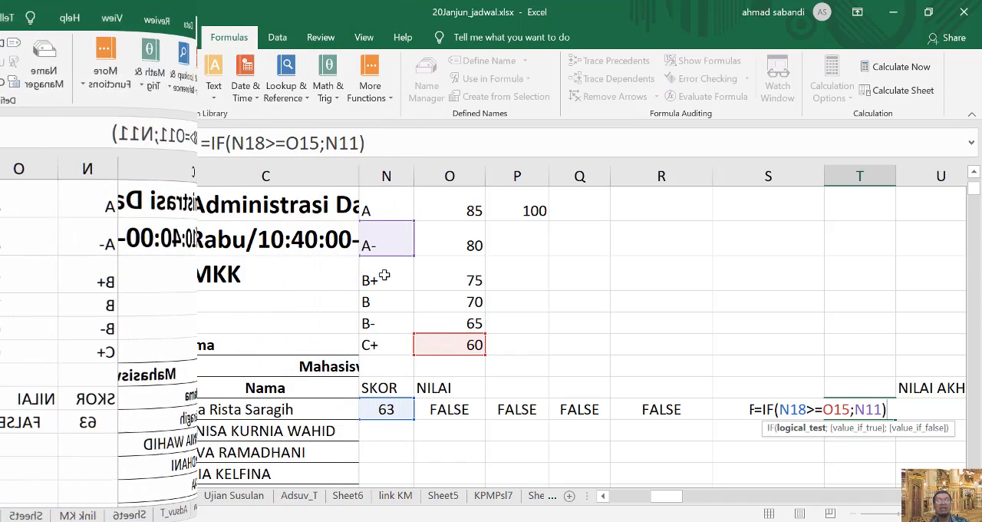
Make the T18 formula return the C+ grade from N15, giving =IF(N18>=O15;N15).
{"action": "left_click", "coordinate": [386, 280]}
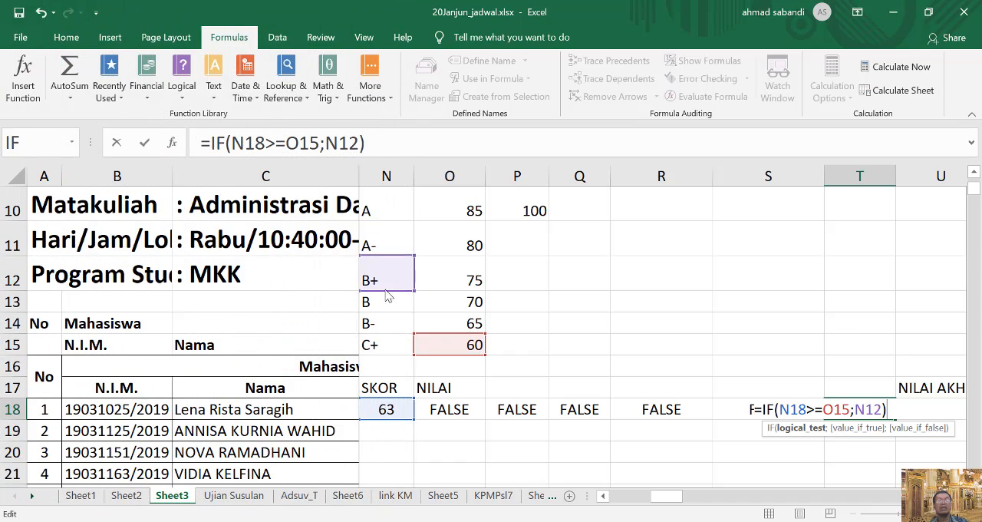
{"action": "left_click", "coordinate": [384, 344]}
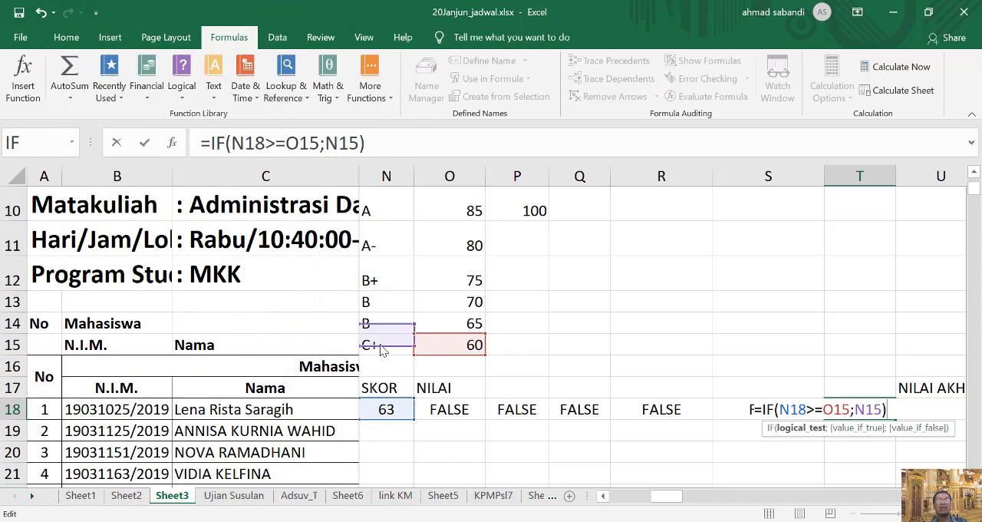
{"action": "left_click", "coordinate": [841, 427]}
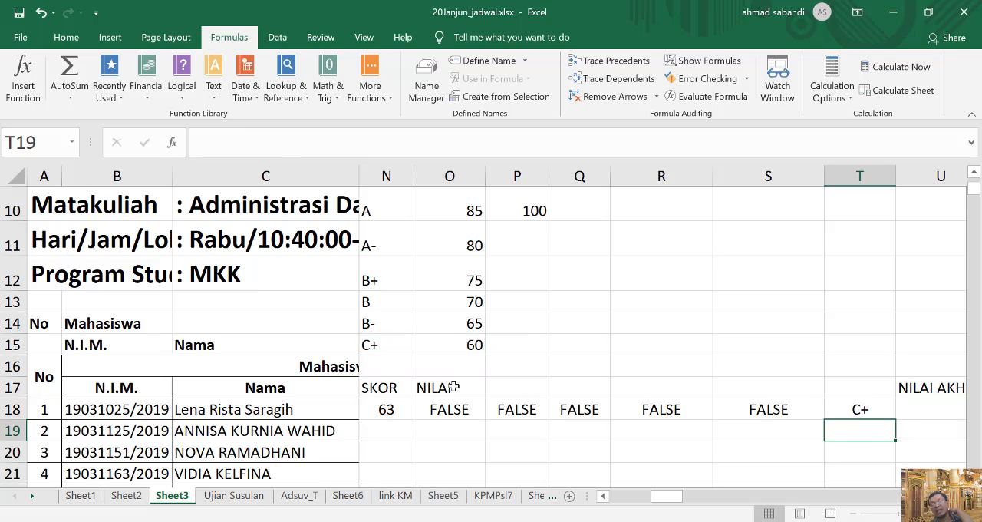
Overwrite the first student's SKOR in N18 with 54 to test the grade formulas below the lowest boundary.
{"action": "left_click", "coordinate": [396, 409]}
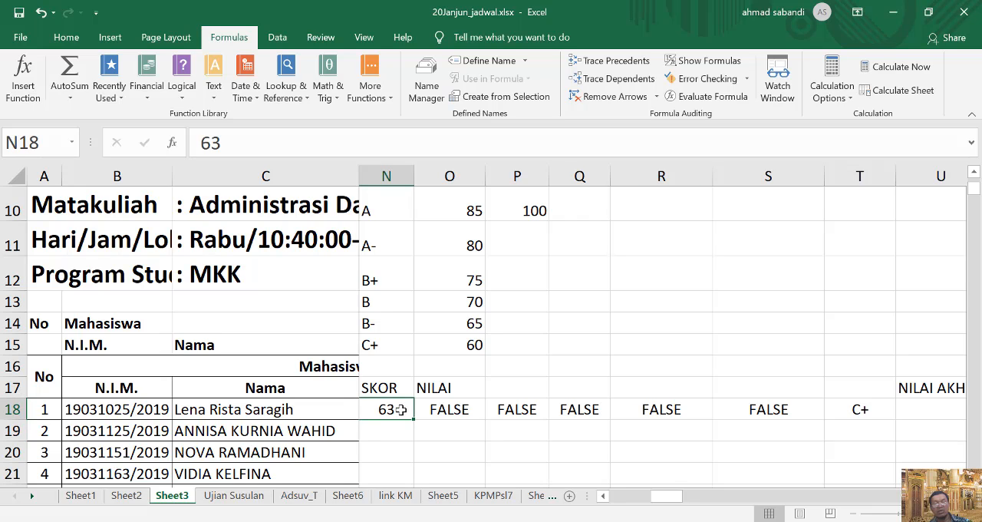
{"action": "type", "text": "54"}
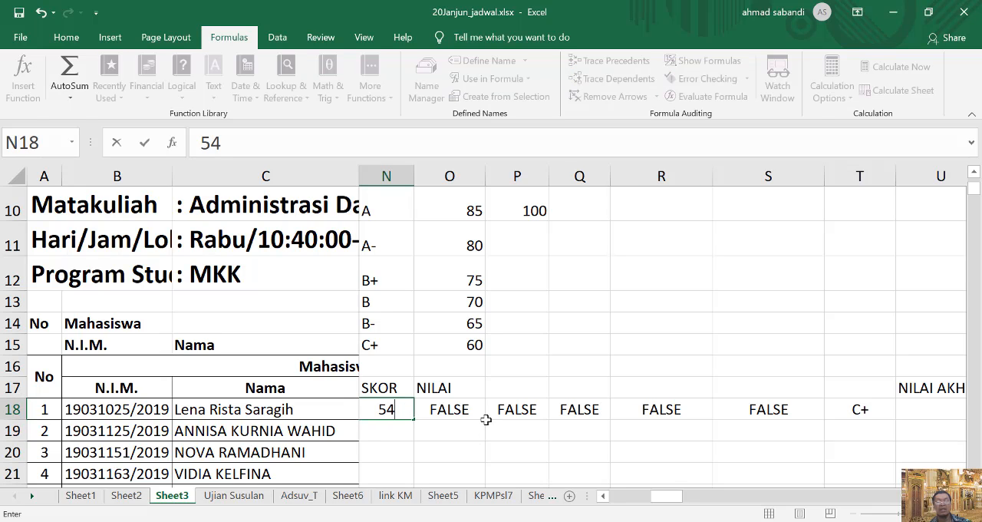
{"action": "key", "text": "Return"}
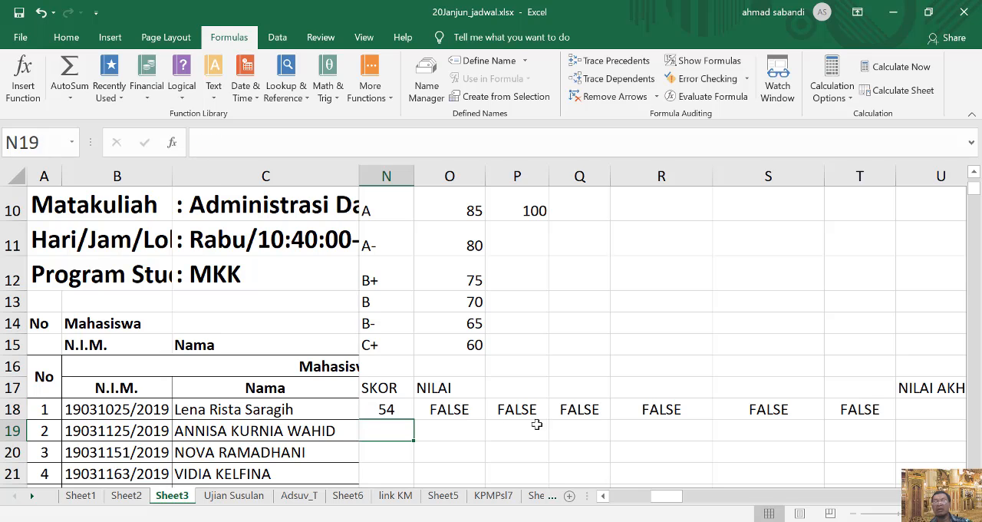
Set the first student's SKOR in N18 to 73 to test the grade formulas.
{"action": "left_click", "coordinate": [395, 409]}
{"action": "type", "text": "8"}
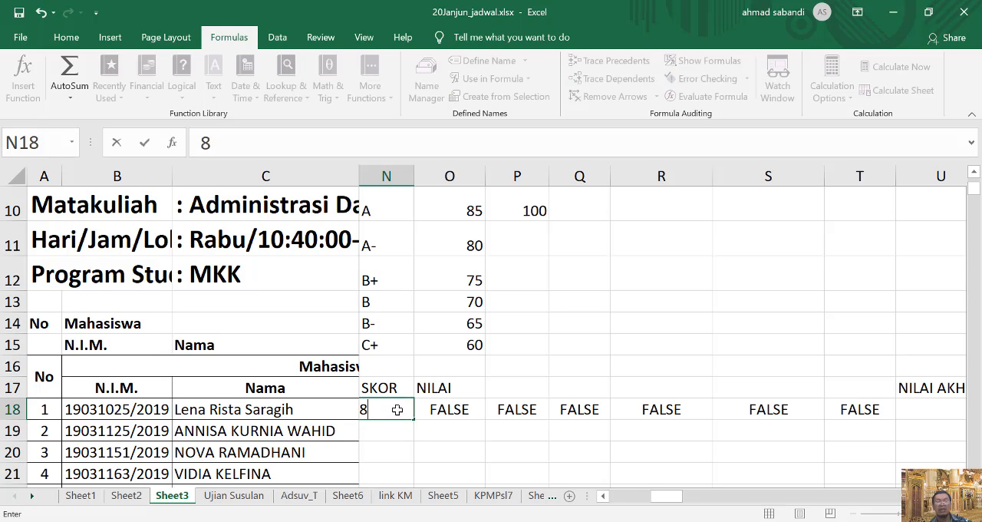
{"action": "key", "text": "BackSpace"}
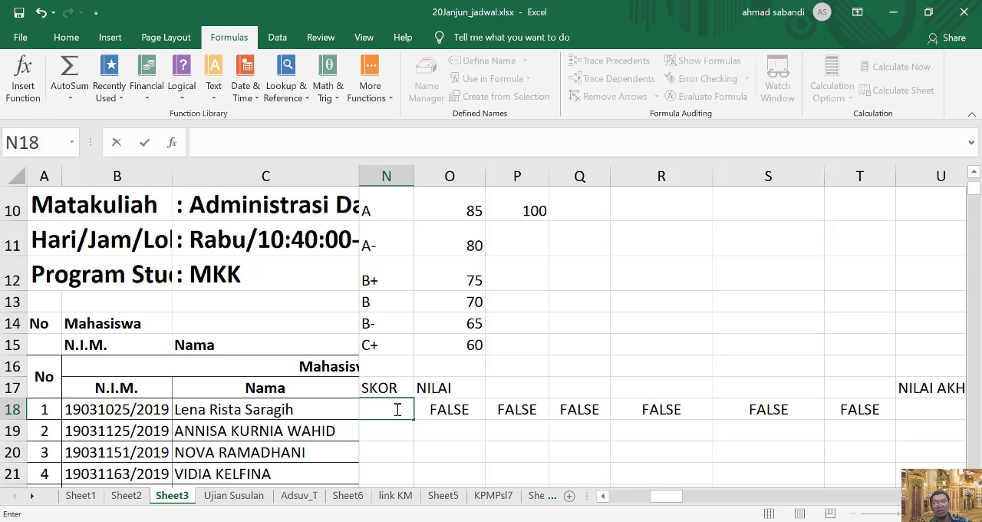
{"action": "type", "text": "73"}
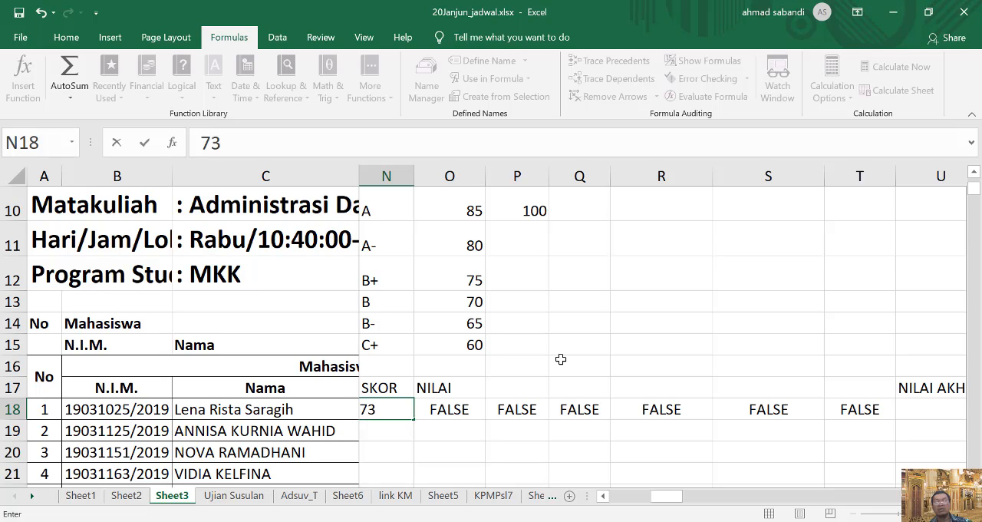
{"action": "key", "text": "Return"}
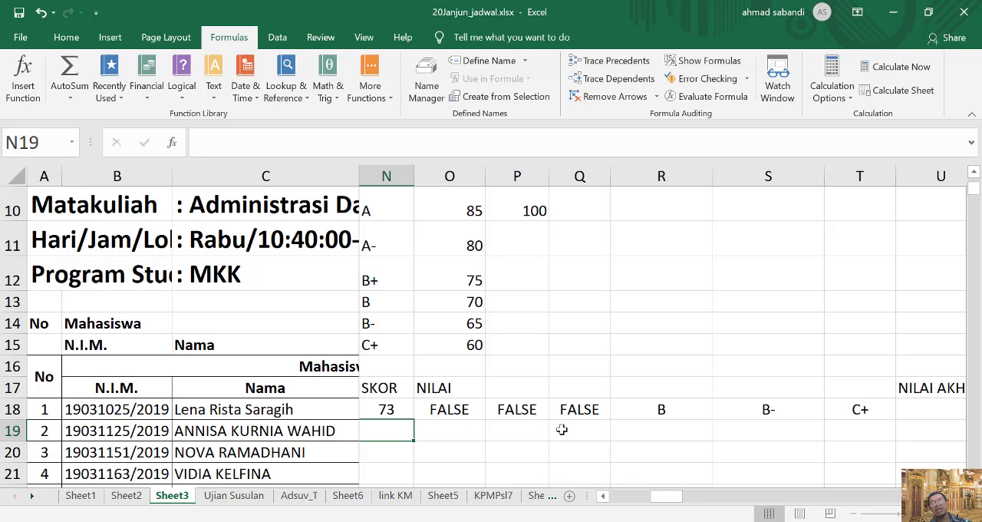
Fill N18 and O18 down one row to the second student and compare the cell references in the O18 and O19 formulas.
{"action": "key", "text": "Up"}
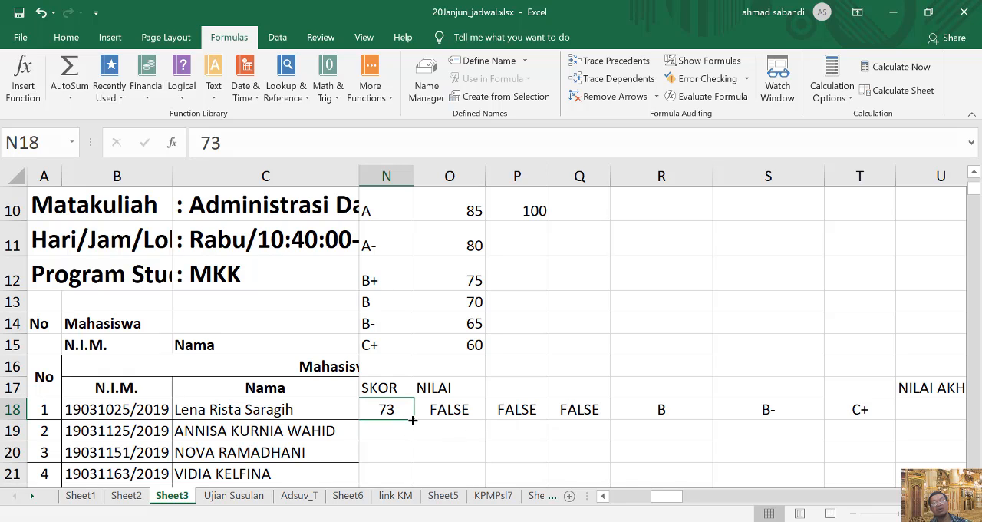
{"action": "left_click_drag", "start_coordinate": [413, 420], "coordinate": [423, 441]}
{"action": "left_click", "coordinate": [459, 433]}
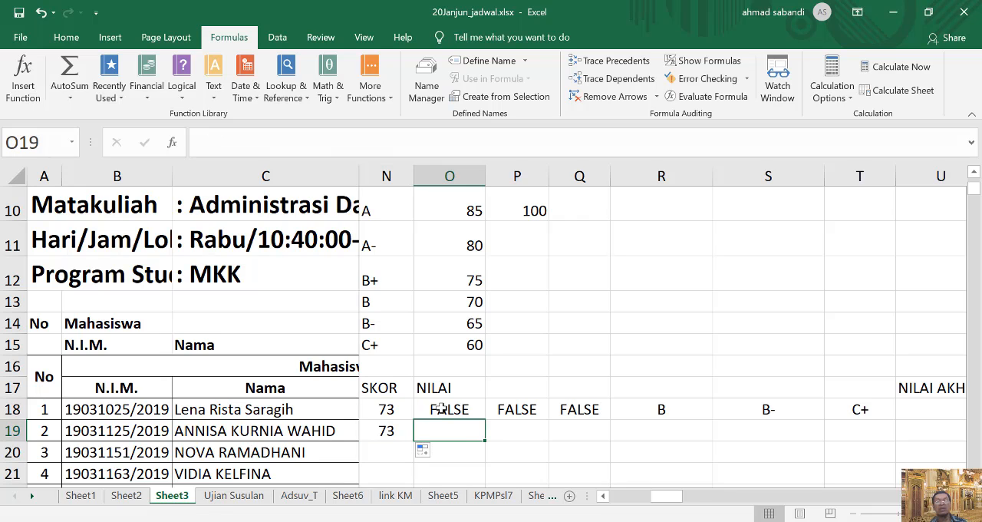
{"action": "left_click", "coordinate": [442, 408]}
{"action": "left_click_drag", "start_coordinate": [487, 421], "coordinate": [480, 441]}
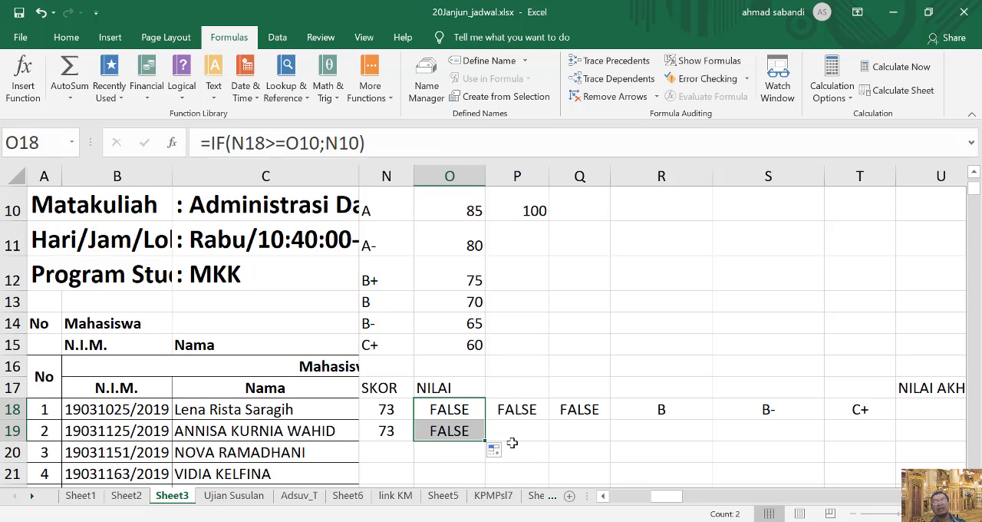
{"action": "double_click", "coordinate": [450, 411]}
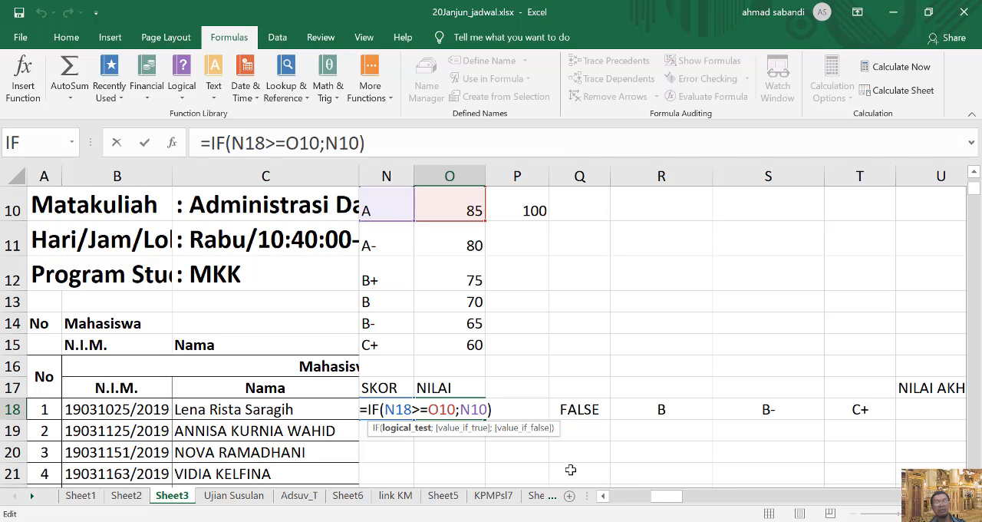
{"action": "key", "text": "ctrl+Return"}
{"action": "double_click", "coordinate": [457, 433]}
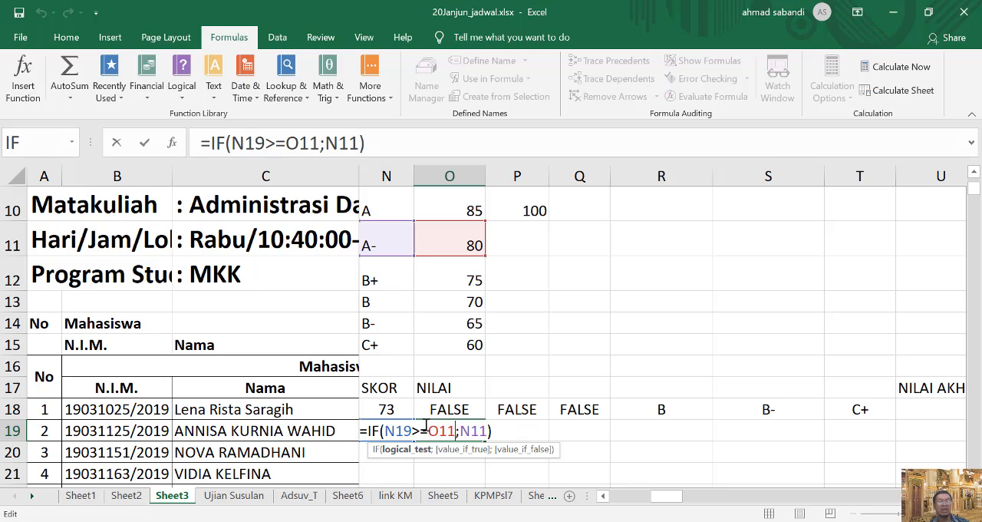
{"action": "key", "text": "ctrl+Return"}
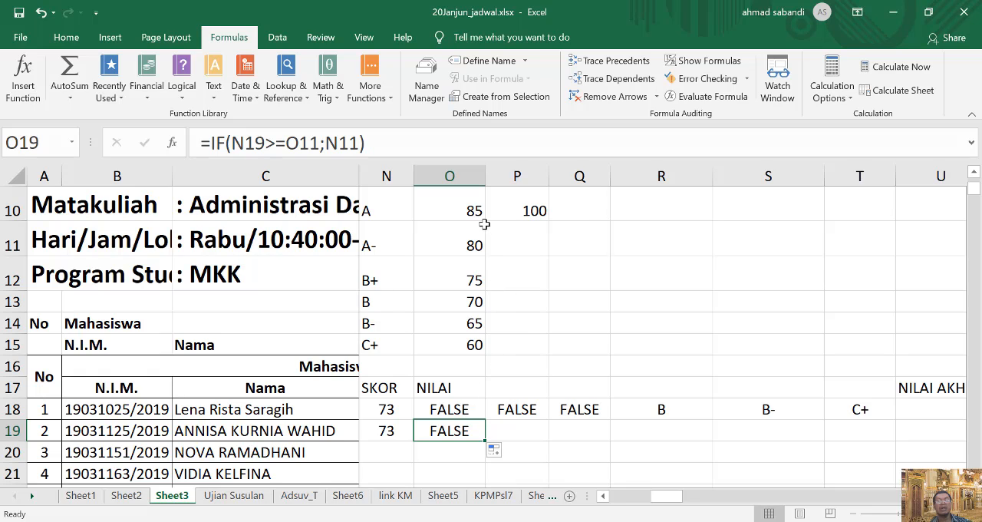
Replace the second student's SKOR in N19 with a new AVERAGE function.
{"action": "left_click", "coordinate": [604, 497]}
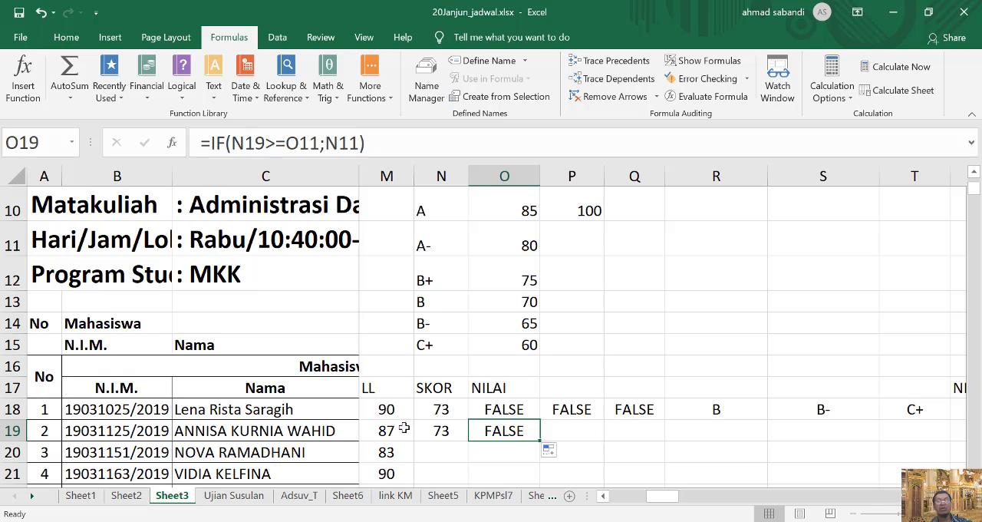
{"action": "left_click", "coordinate": [450, 413]}
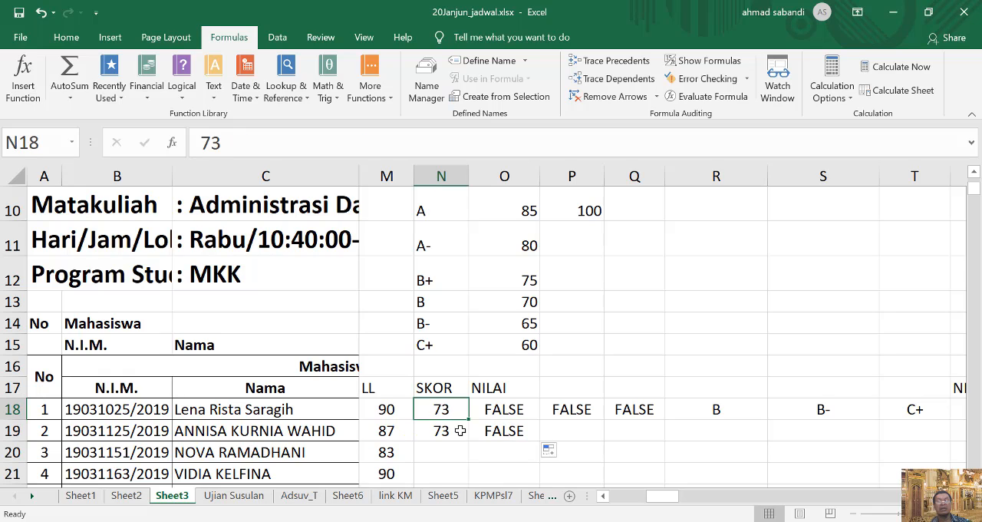
{"action": "left_click", "coordinate": [442, 432]}
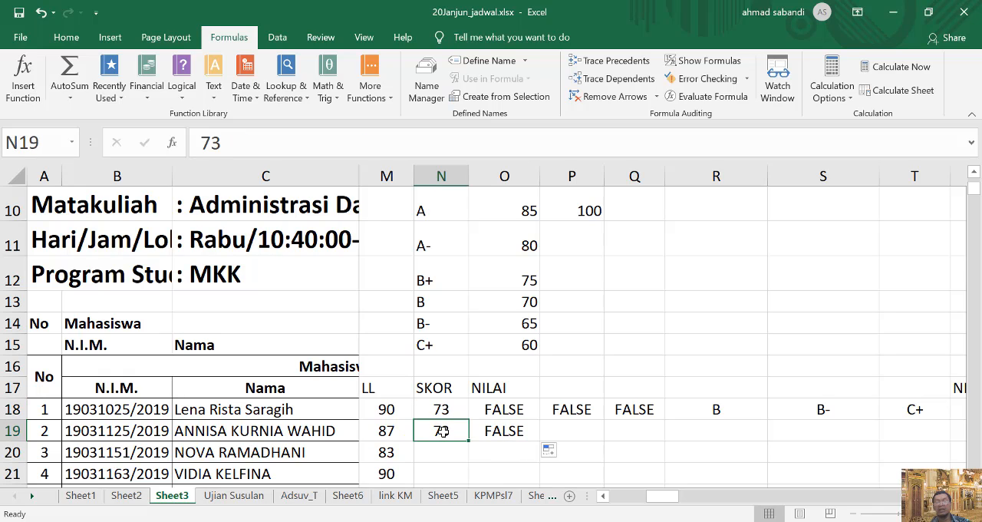
{"action": "type", "text": "="}
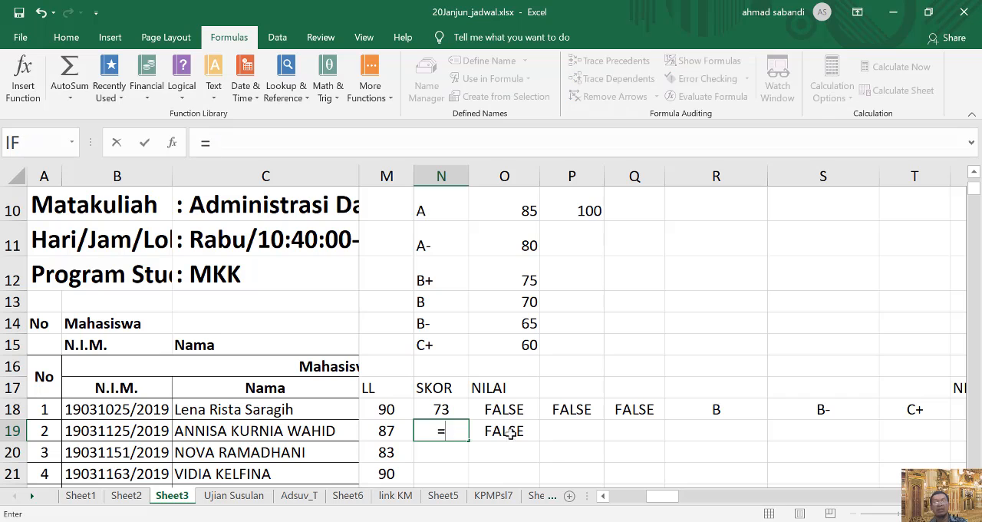
{"action": "left_click", "coordinate": [71, 142]}
{"action": "left_click", "coordinate": [59, 195]}
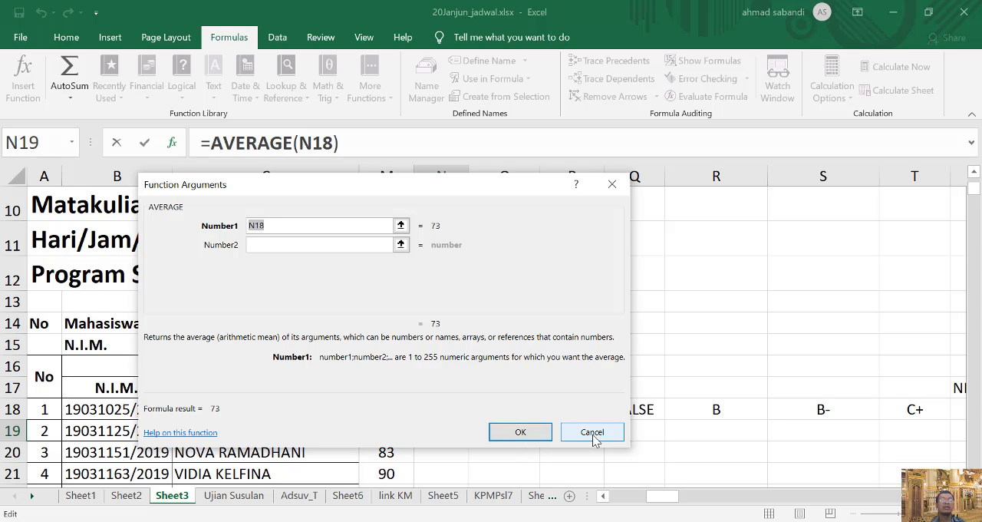
Set the N19 average to the range J19:M19, covering MID, UAS, Tugas and LL, and inspect the resulting formula.
{"action": "left_click", "coordinate": [400, 225]}
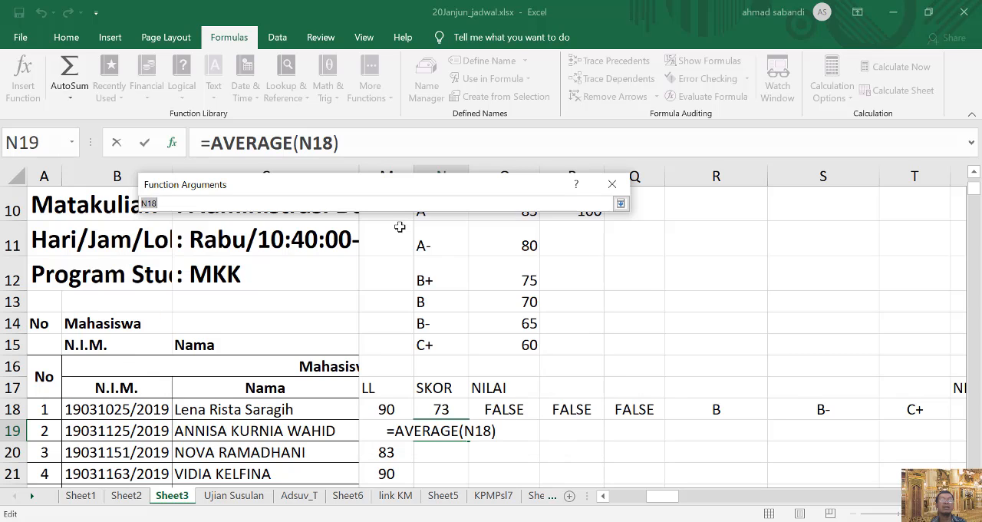
{"action": "left_click", "coordinate": [603, 496]}
{"action": "left_click", "coordinate": [603, 496]}
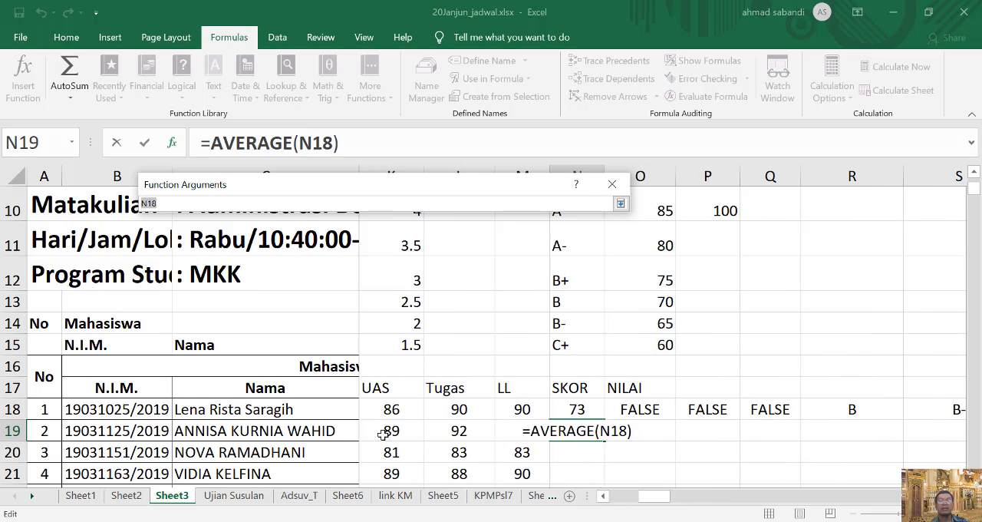
{"action": "left_click", "coordinate": [391, 431]}
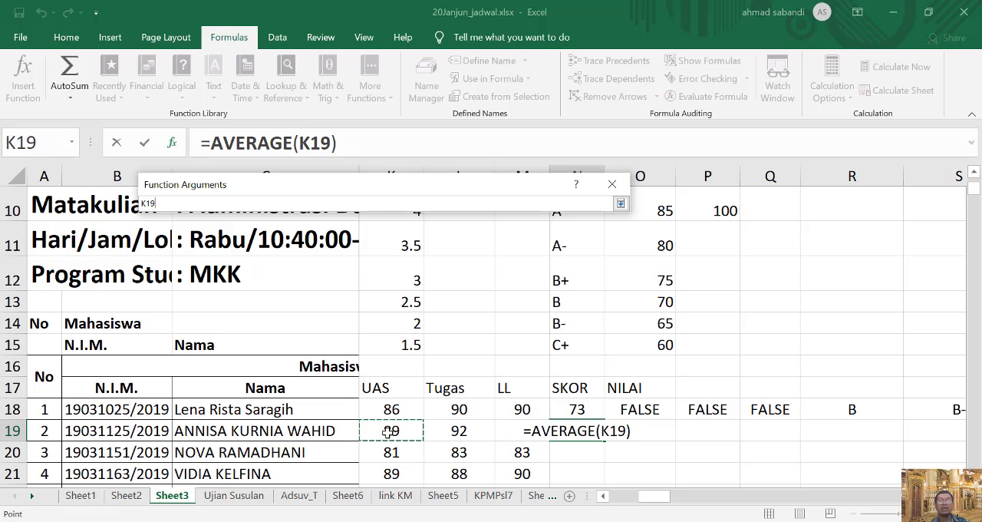
{"action": "left_click", "coordinate": [604, 495]}
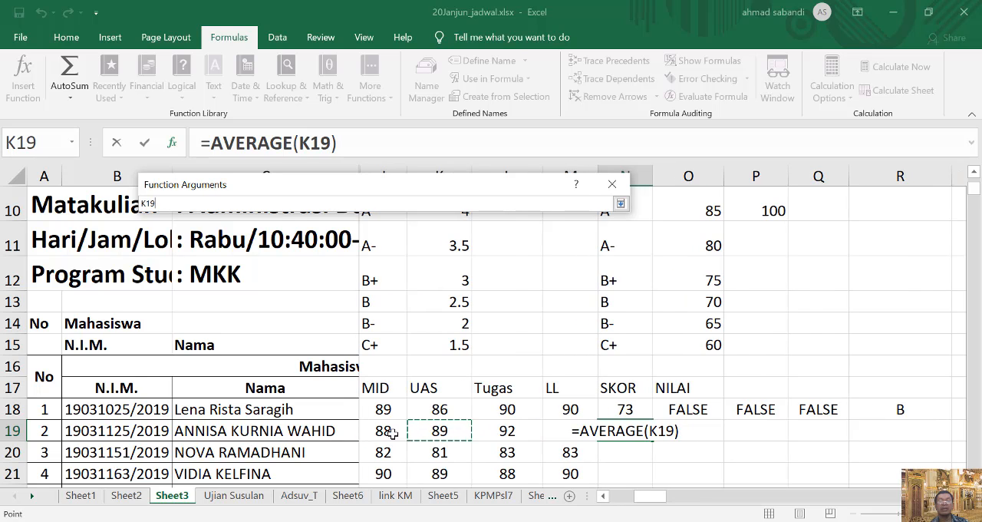
{"action": "left_click_drag", "start_coordinate": [403, 432], "coordinate": [587, 432]}
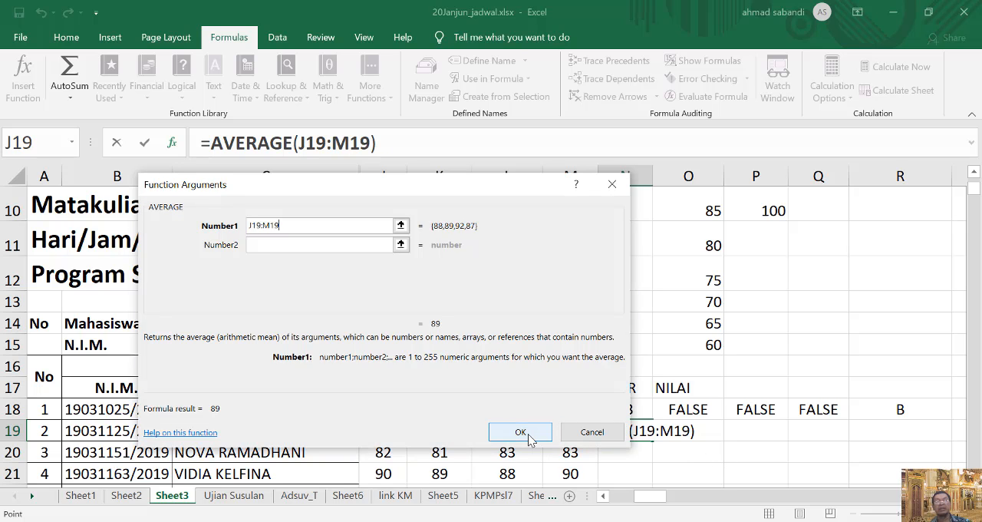
{"action": "left_click", "coordinate": [520, 432]}
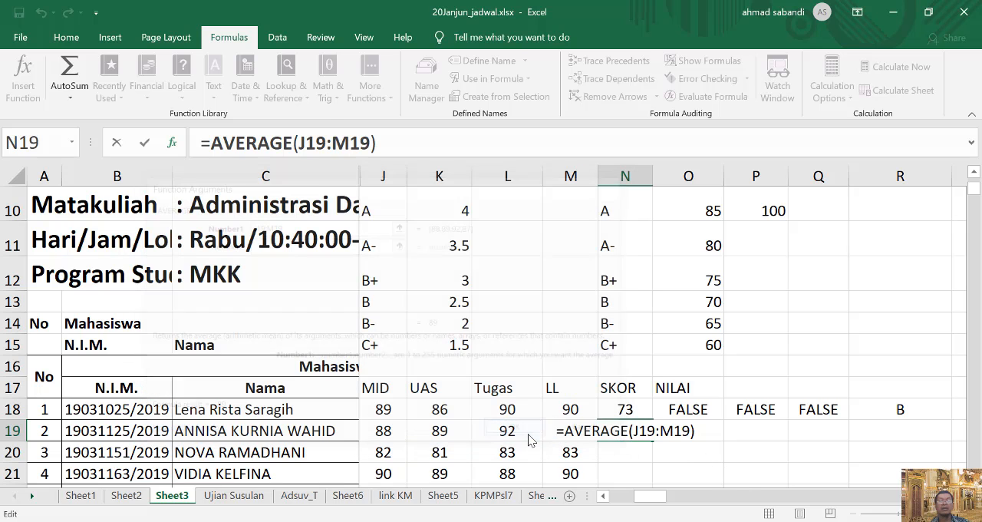
{"action": "double_click", "coordinate": [628, 432]}
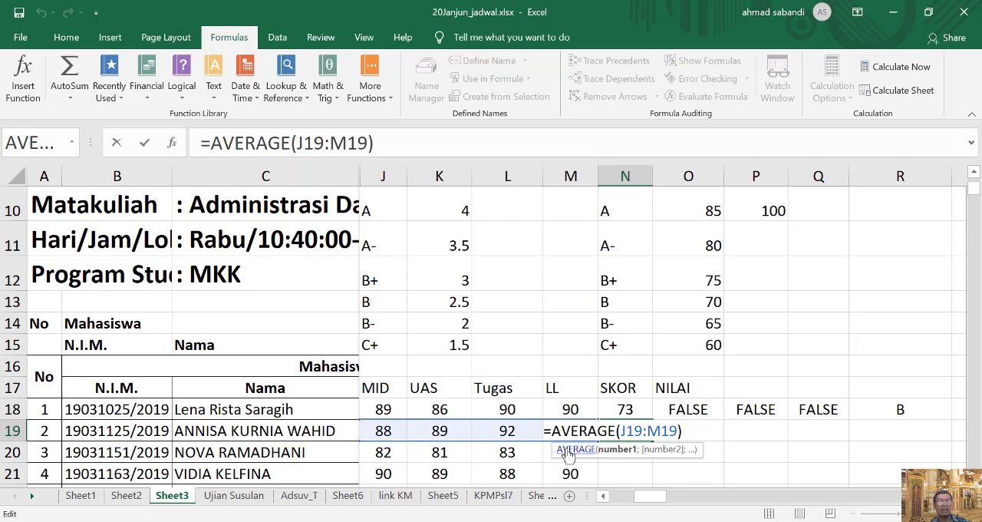
{"action": "key", "text": "Escape"}
Lock the row references in the O18 grade A formula so it reads =IF(N18>=O$10;N$10).
{"action": "left_click", "coordinate": [711, 437]}
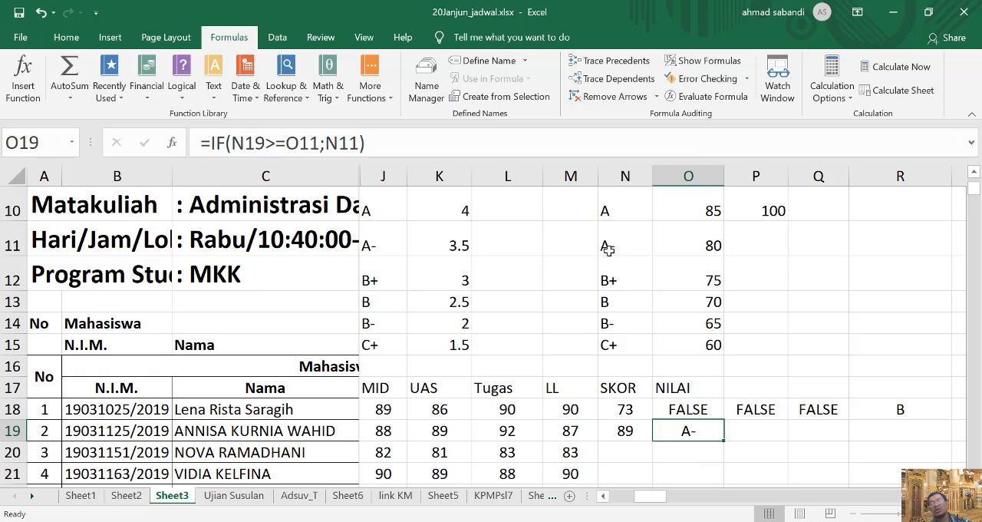
{"action": "left_click", "coordinate": [698, 407]}
{"action": "double_click", "coordinate": [695, 409]}
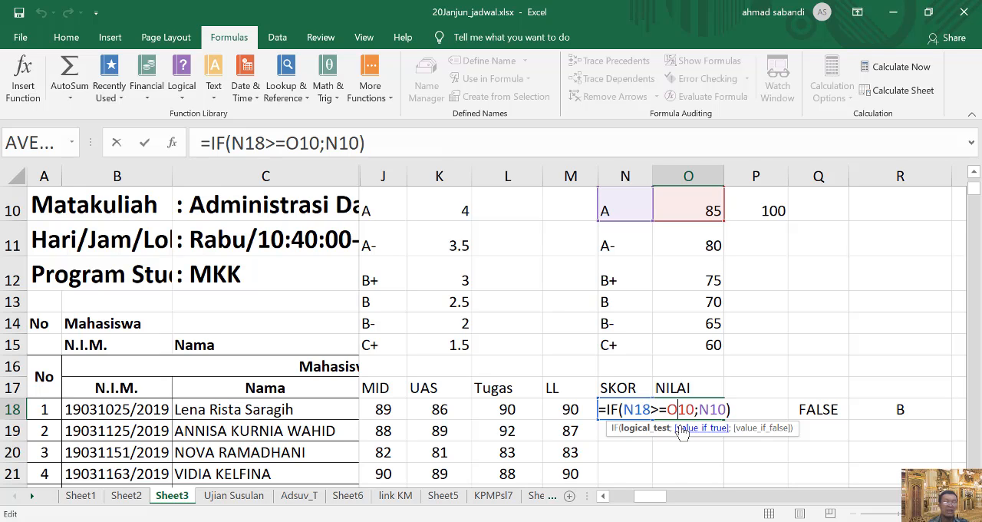
{"action": "key", "text": "F4"}
{"action": "key", "text": "F4"}
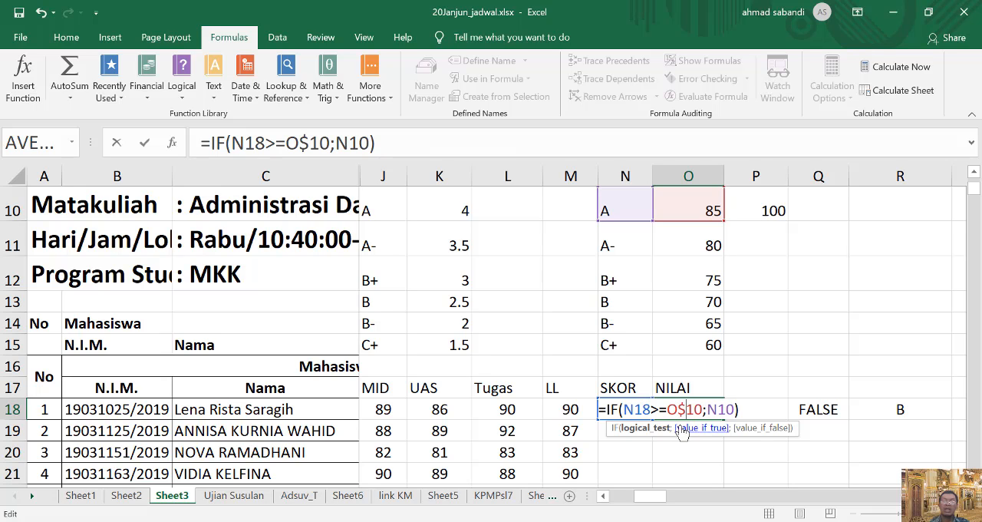
{"action": "left_click", "coordinate": [720, 409]}
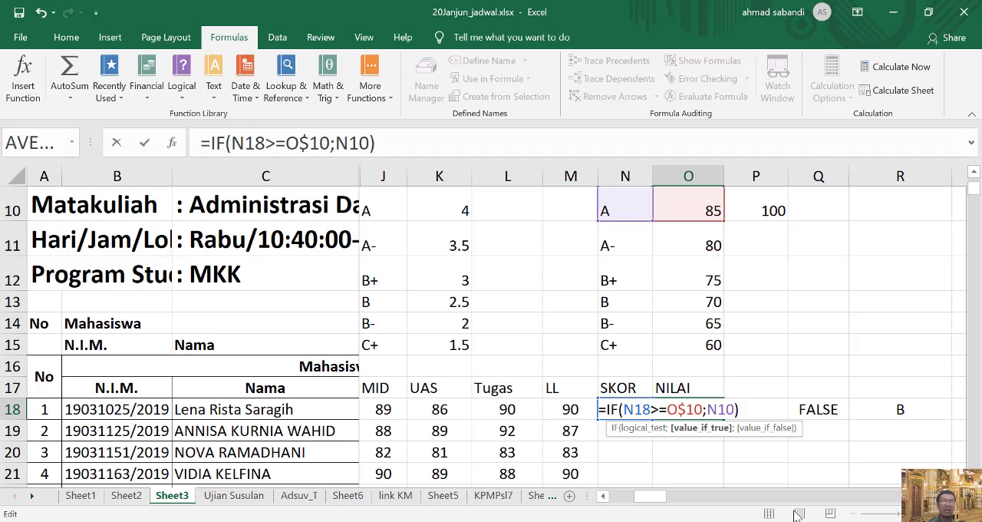
{"action": "key", "text": "F4"}
{"action": "key", "text": "F4"}
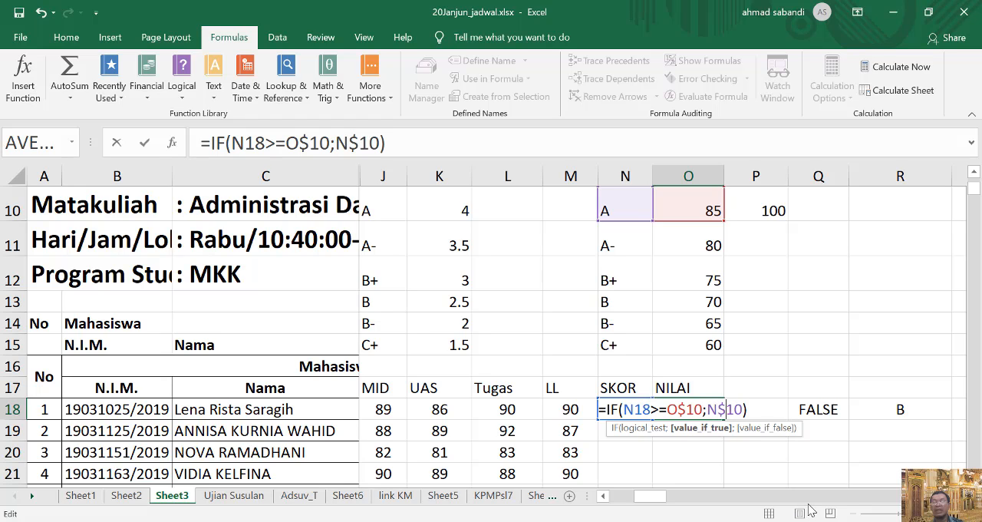
{"action": "key", "text": "Return"}
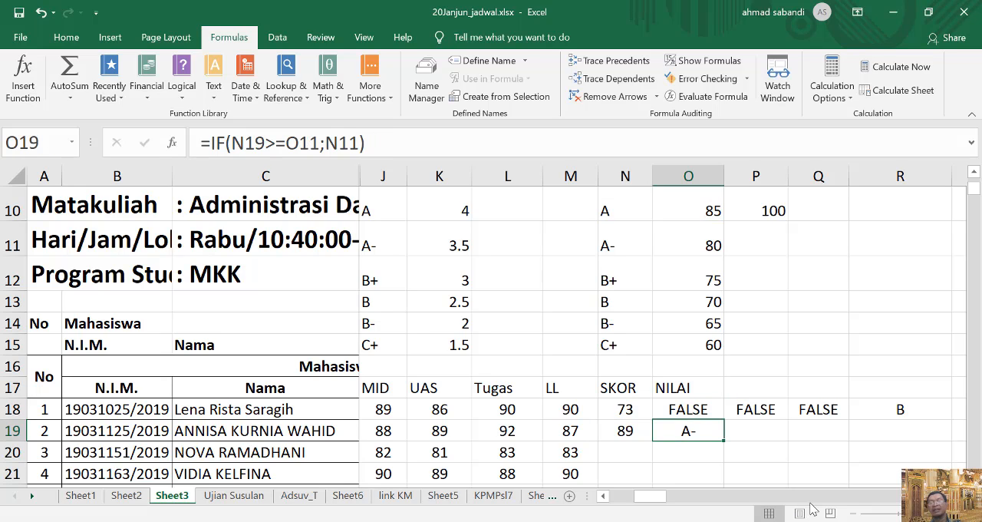
Fill the O18 formula down to O19 and compare the locked references in both cells.
{"action": "left_click", "coordinate": [707, 415]}
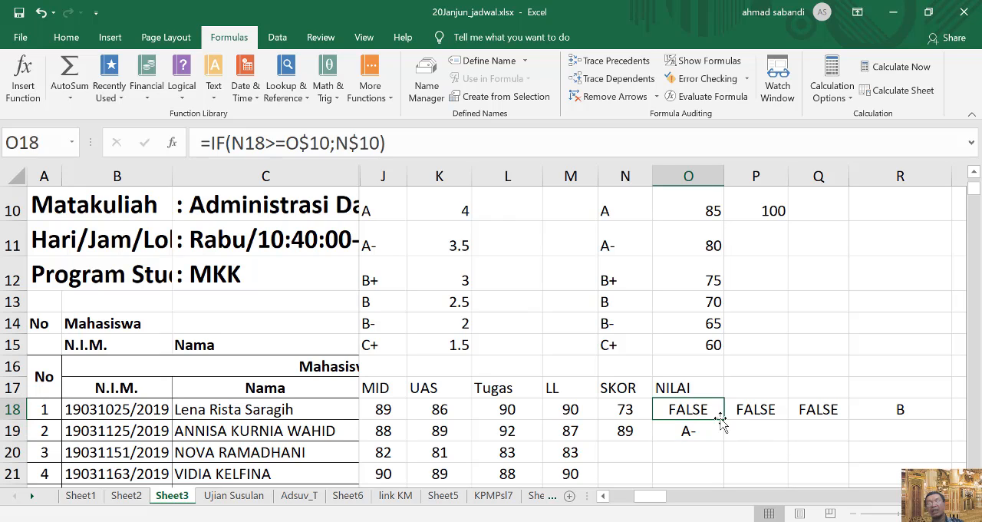
{"action": "left_click_drag", "start_coordinate": [724, 420], "coordinate": [723, 436]}
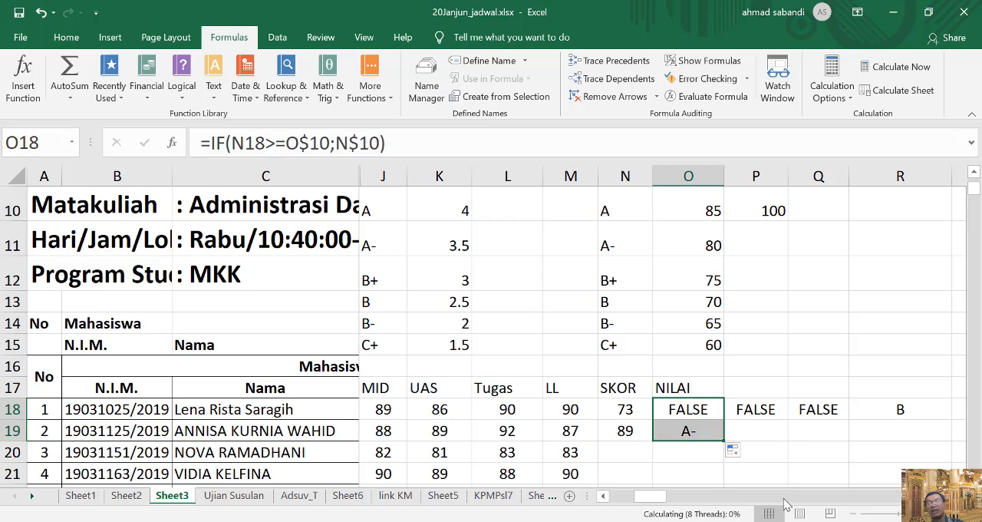
{"action": "left_click", "coordinate": [691, 431]}
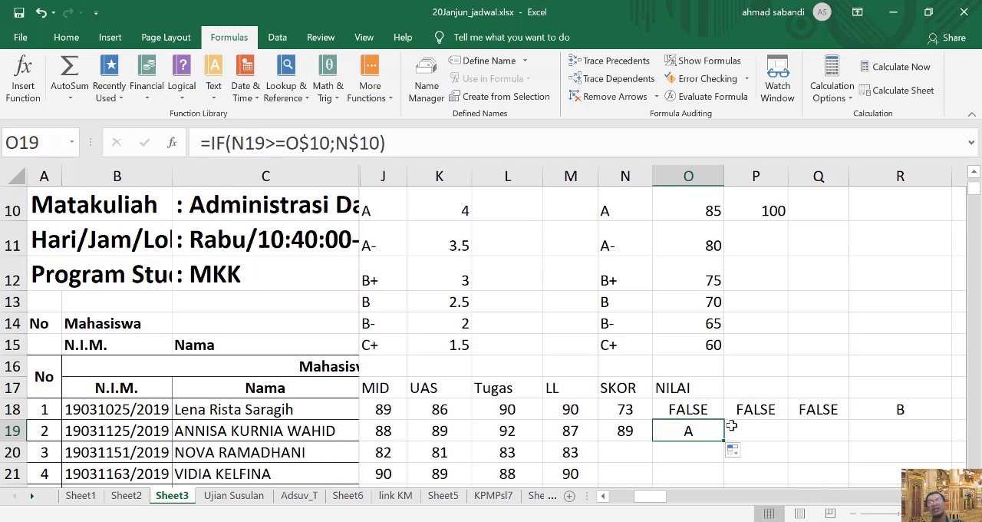
{"action": "left_click", "coordinate": [700, 411]}
{"action": "double_click", "coordinate": [700, 411]}
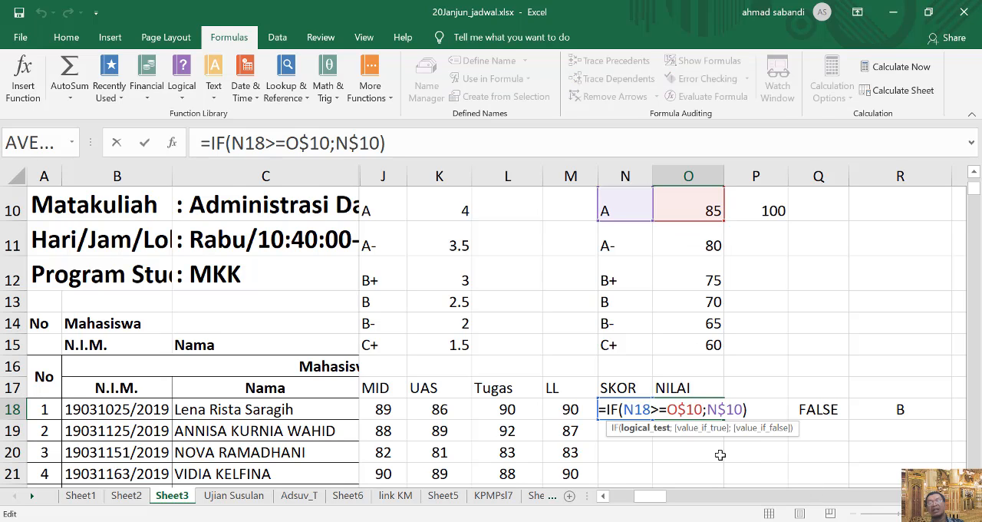
{"action": "left_click", "coordinate": [815, 453]}
{"action": "double_click", "coordinate": [690, 430]}
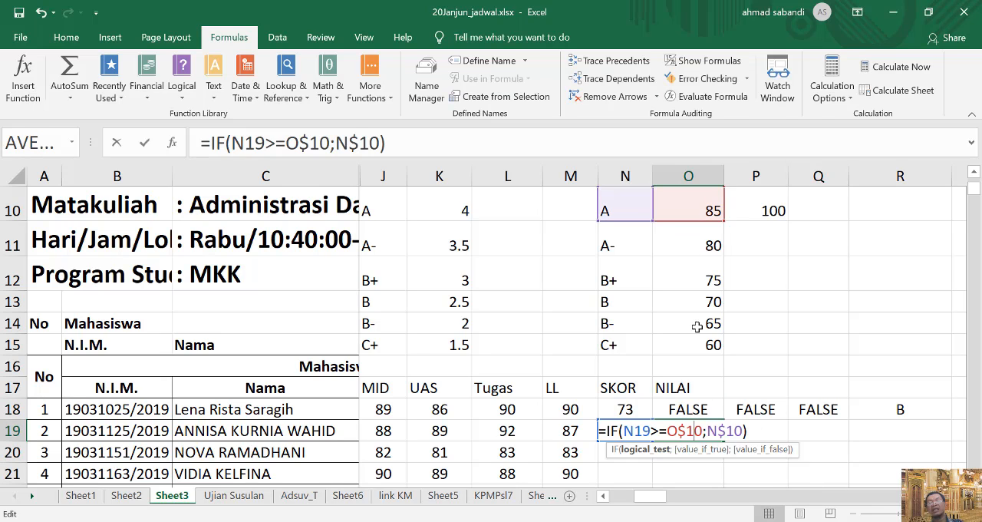
{"action": "left_click", "coordinate": [790, 431]}
Lock the row references in the P18 grade A- formula so it reads =IF(N18>=O$11;N$11).
{"action": "double_click", "coordinate": [748, 409]}
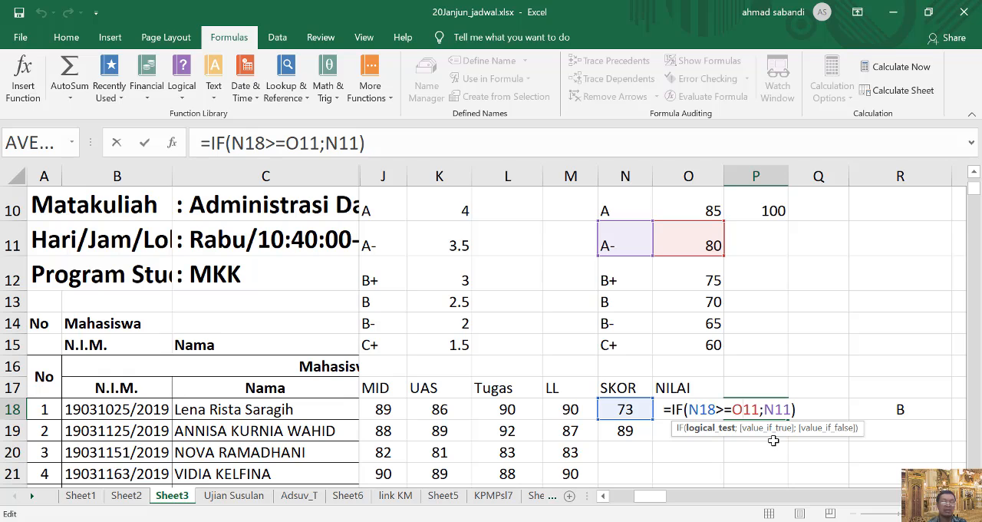
{"action": "type", "text": "$"}
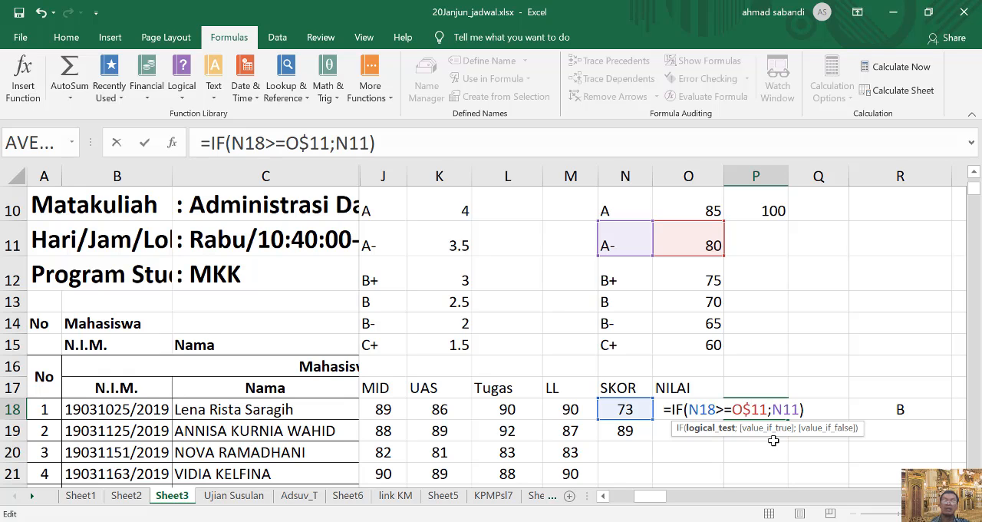
{"action": "left_click", "coordinate": [784, 411]}
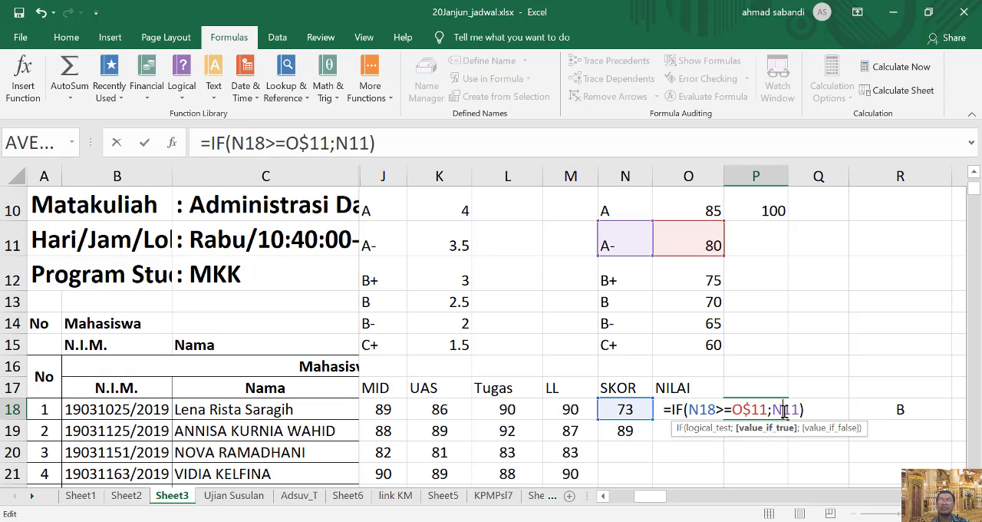
{"action": "type", "text": "$"}
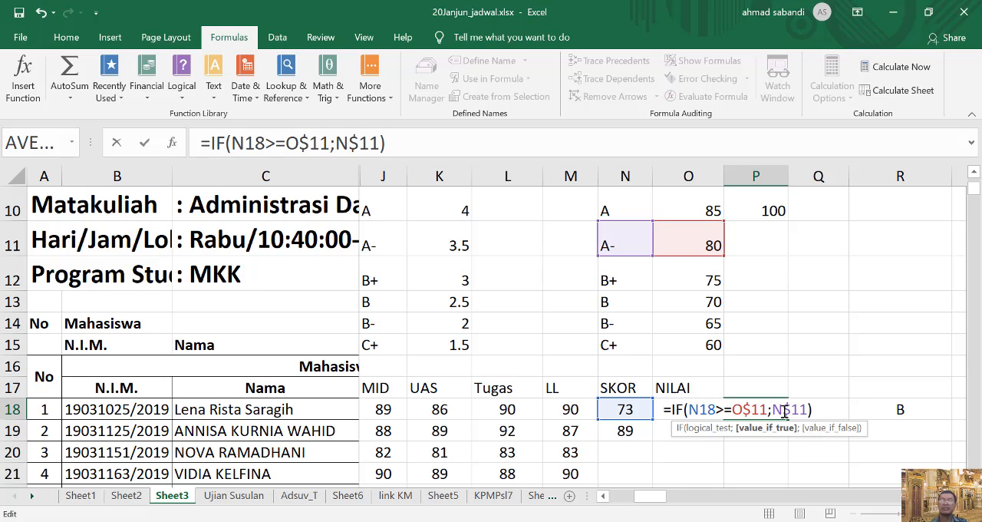
{"action": "key", "text": "Return"}
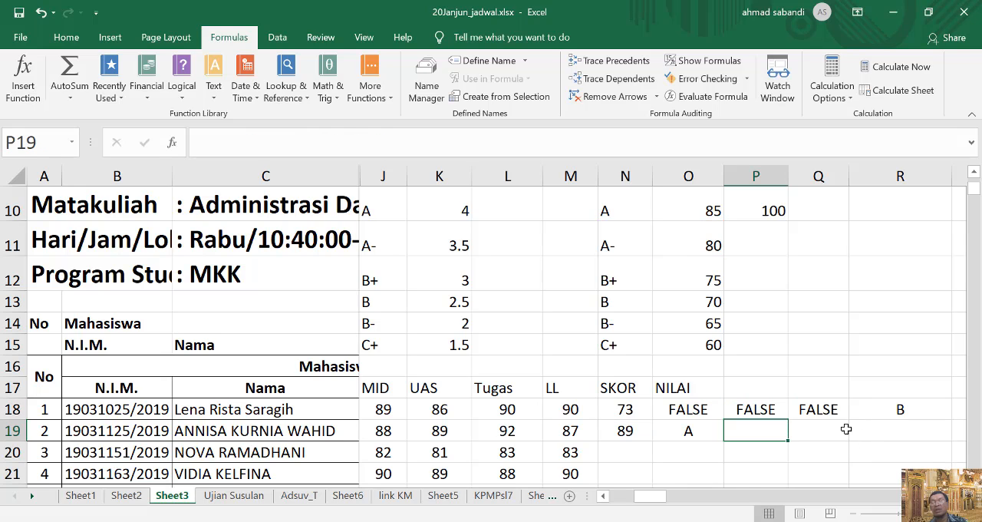
Lock the row references in the Q18 grade B+ formula so it reads =IF(N18>=O$12;N$12).
{"action": "double_click", "coordinate": [818, 410]}
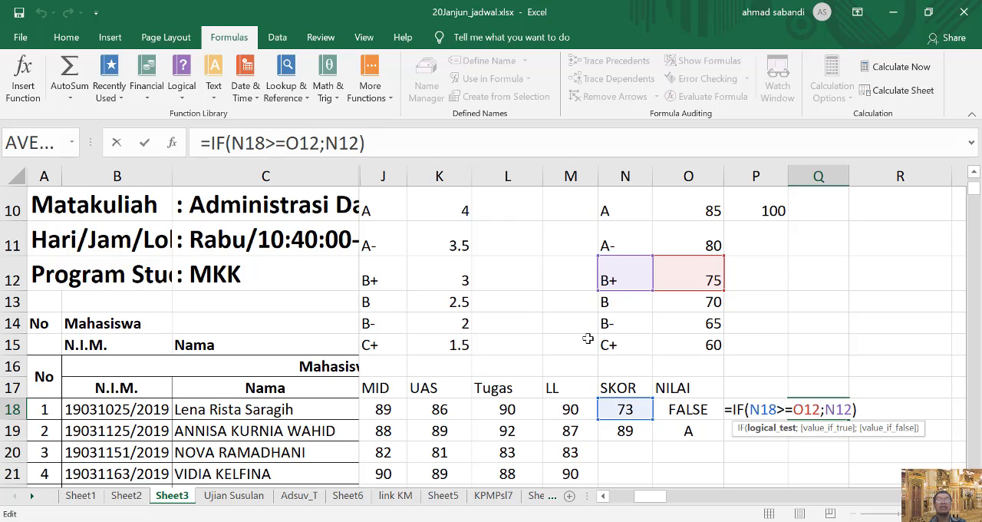
{"action": "left_click", "coordinate": [300, 143]}
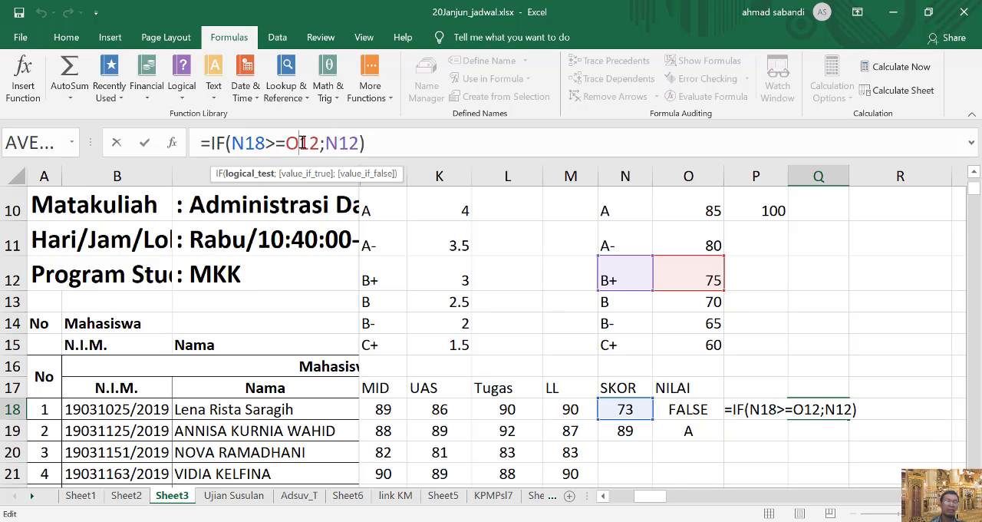
{"action": "type", "text": "$"}
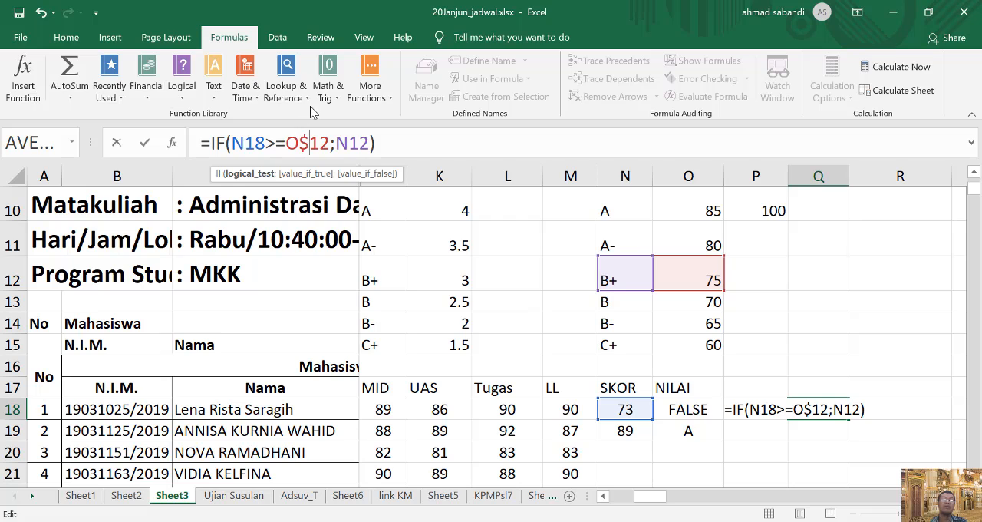
{"action": "left_click", "coordinate": [350, 143]}
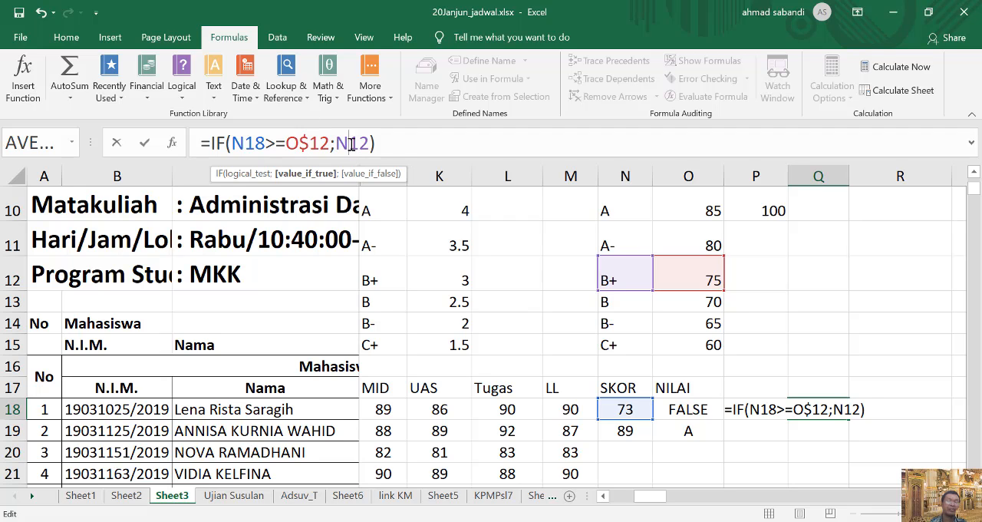
{"action": "type", "text": "$"}
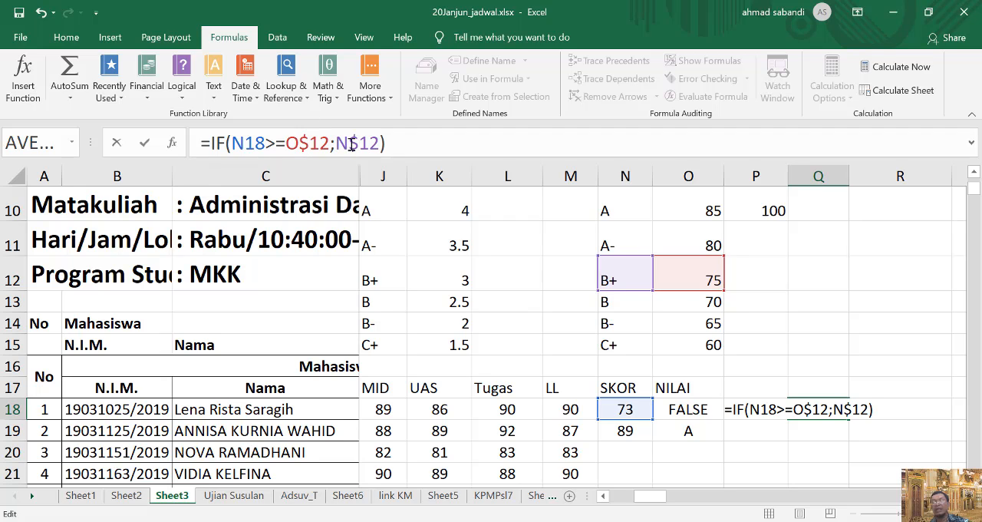
{"action": "key", "text": "Return"}
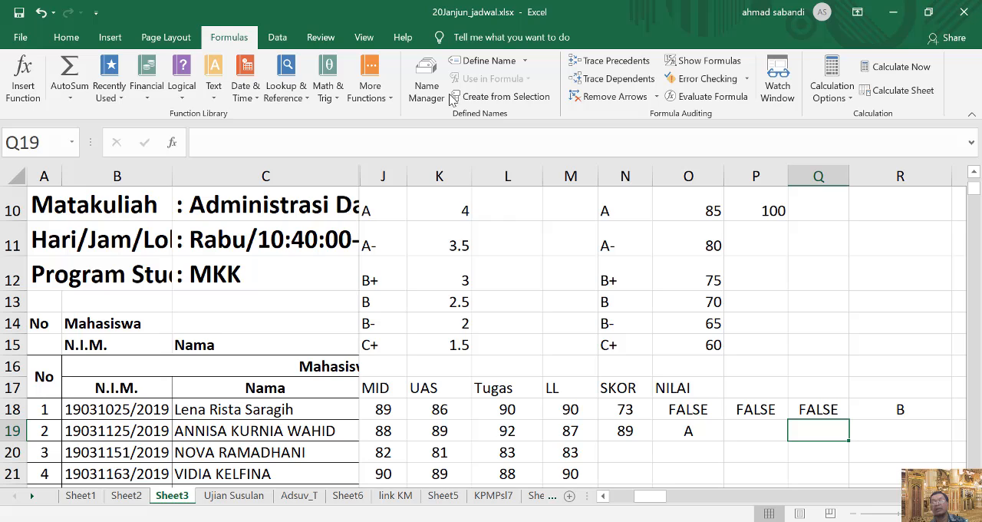
Lock the row references in the R18 grade B formula so it reads =IF(N18>=O$13;N$13).
{"action": "double_click", "coordinate": [881, 409]}
{"action": "left_click", "coordinate": [298, 143]}
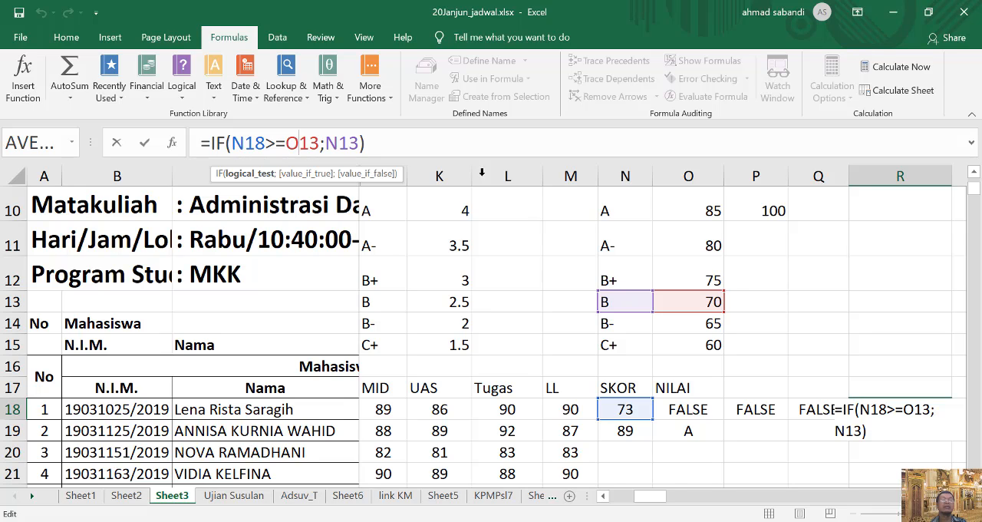
{"action": "type", "text": "%"}
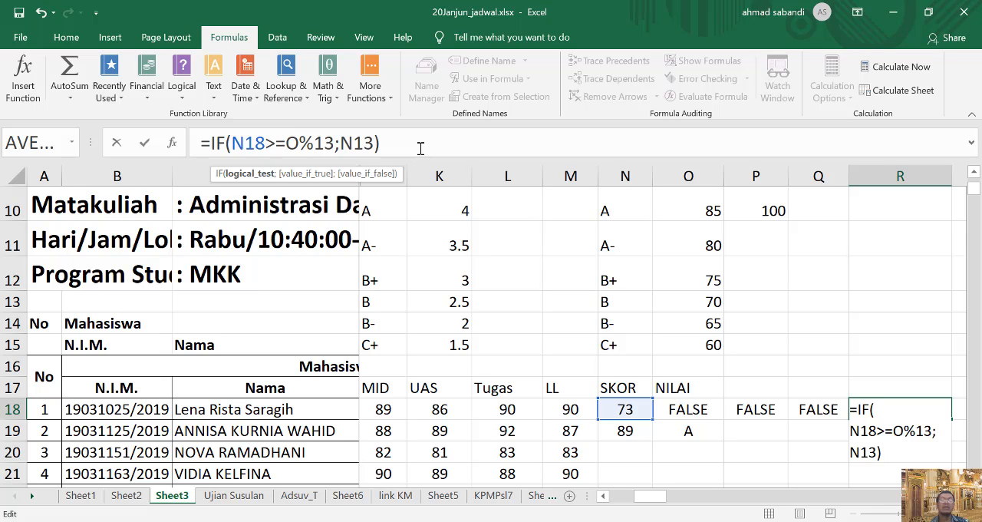
{"action": "key", "text": "BackSpace"}
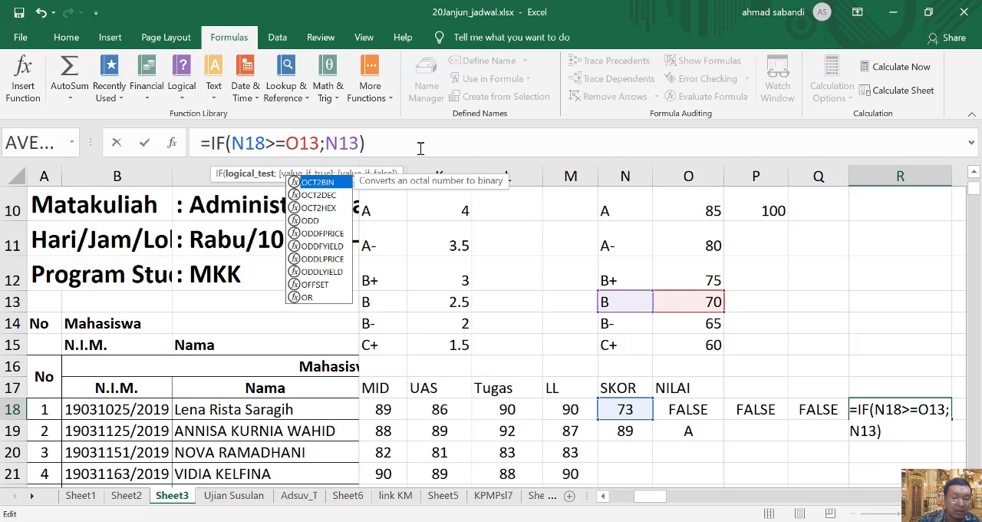
{"action": "type", "text": "$"}
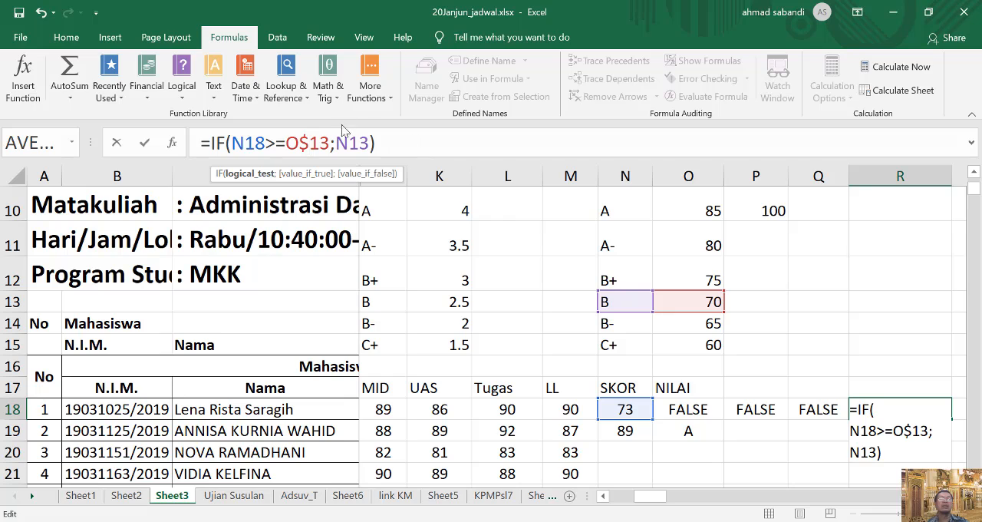
{"action": "left_click", "coordinate": [348, 143]}
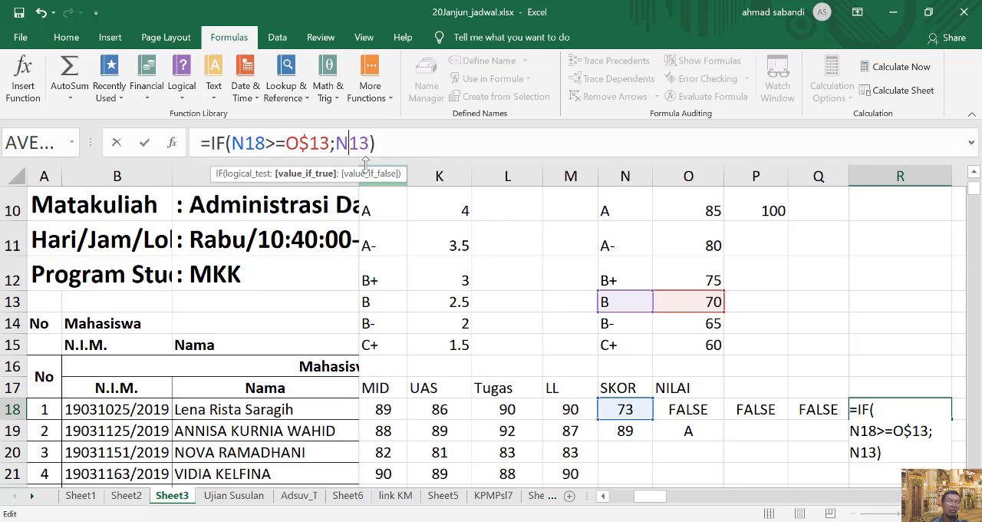
{"action": "type", "text": "$"}
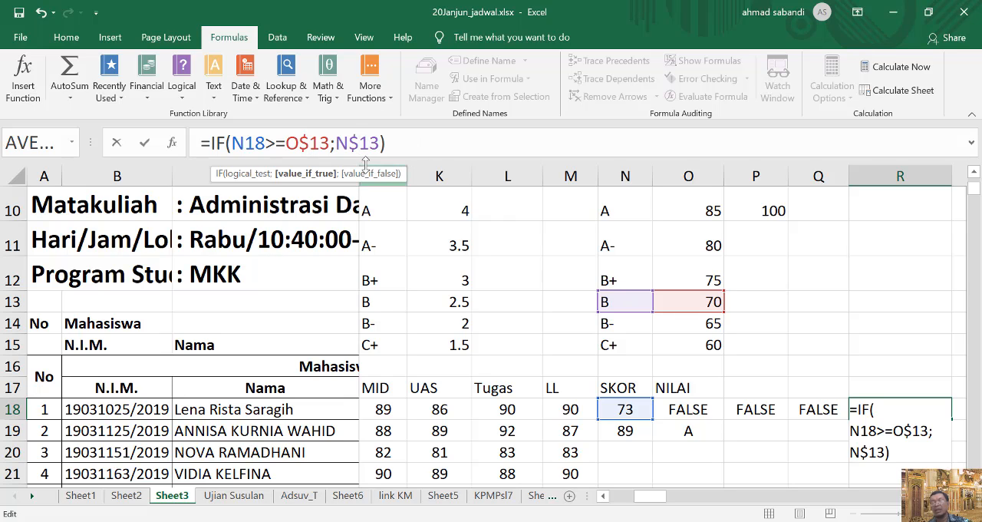
{"action": "key", "text": "Return"}
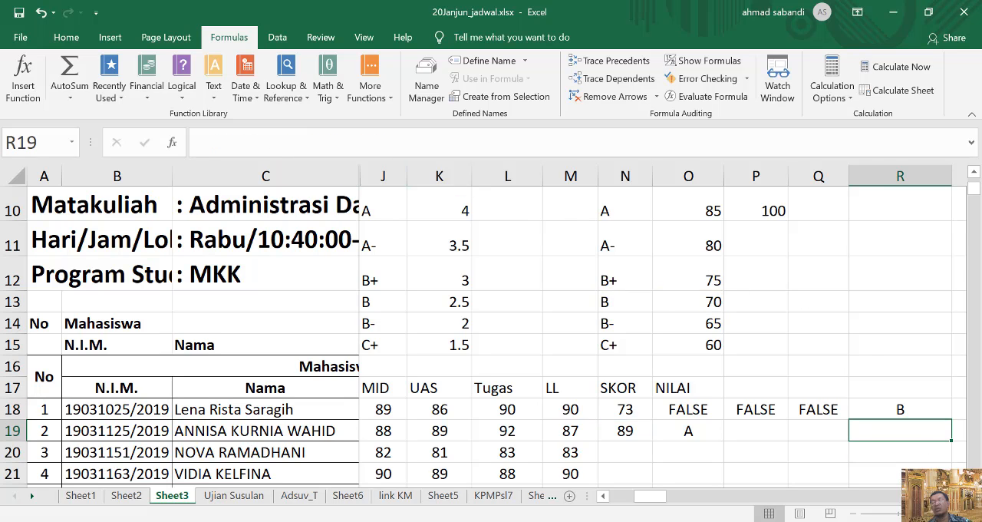
Lock the row references in the S18 grade B- formula so it reads =IF(N18>=O$14;N$14).
{"action": "scroll", "coordinate": [791, 399], "scroll_direction": "right", "scroll_amount": 4}
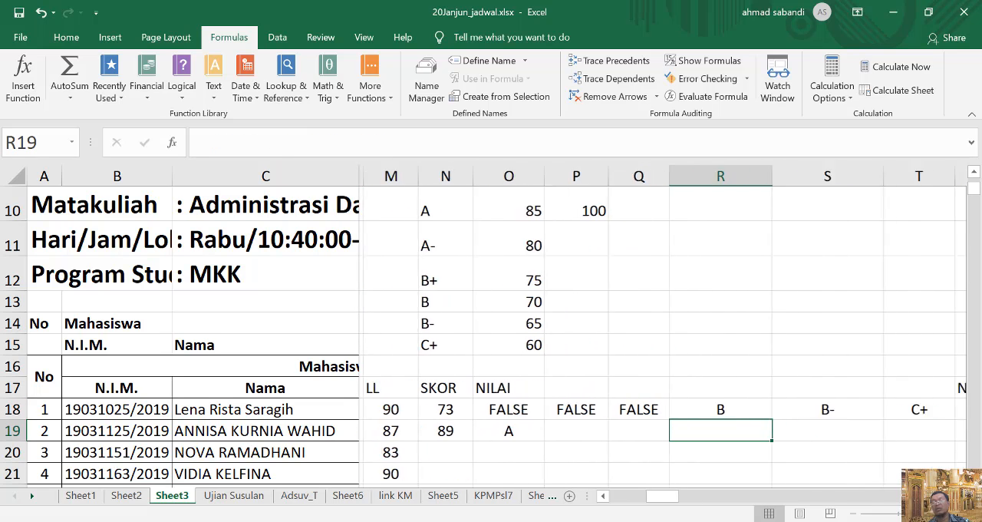
{"action": "left_click", "coordinate": [791, 410]}
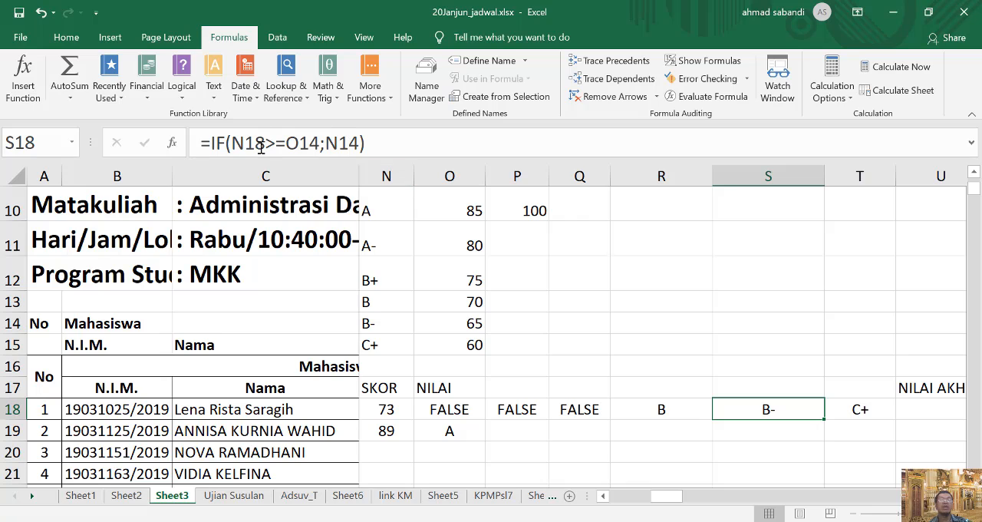
{"action": "left_click", "coordinate": [365, 143]}
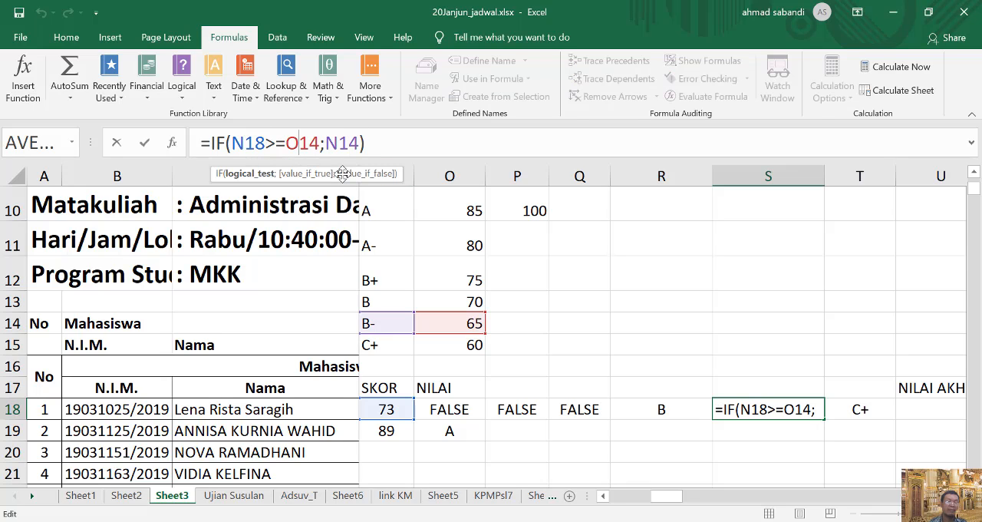
{"action": "type", "text": "$"}
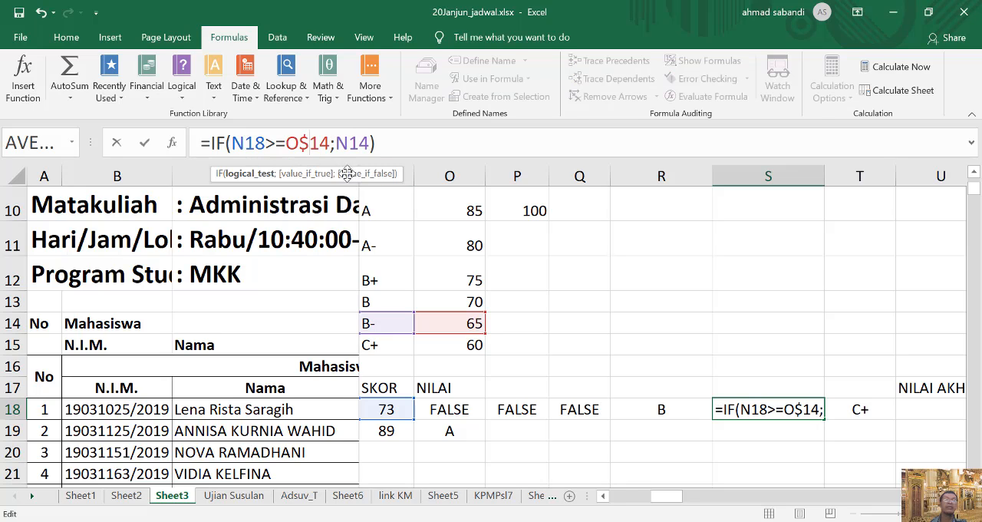
{"action": "left_click", "coordinate": [349, 144]}
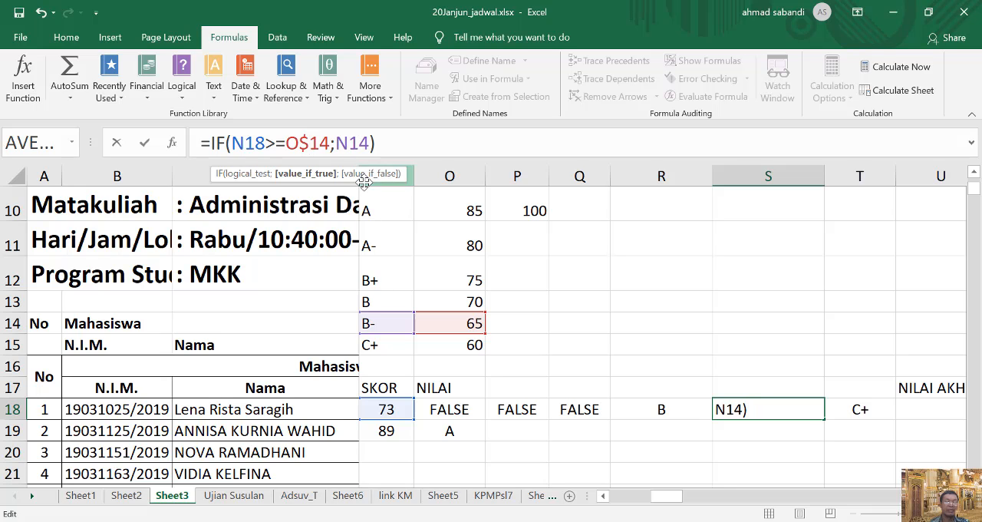
{"action": "type", "text": "$"}
{"action": "key", "text": "Return"}
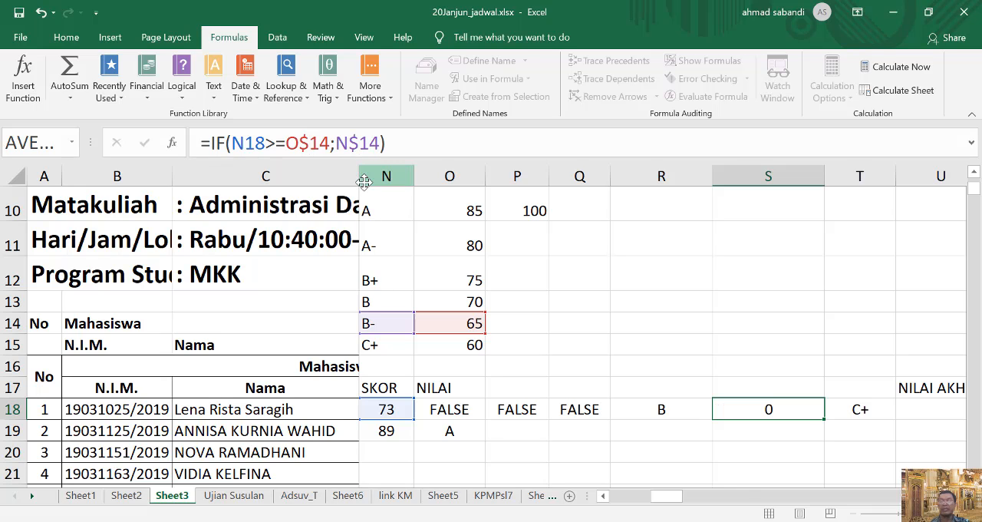
Fill the grade formulas in P18:T18 down one row into P19:T19.
{"action": "key", "text": "Right"}
{"action": "left_click_drag", "start_coordinate": [519, 405], "coordinate": [900, 441]}
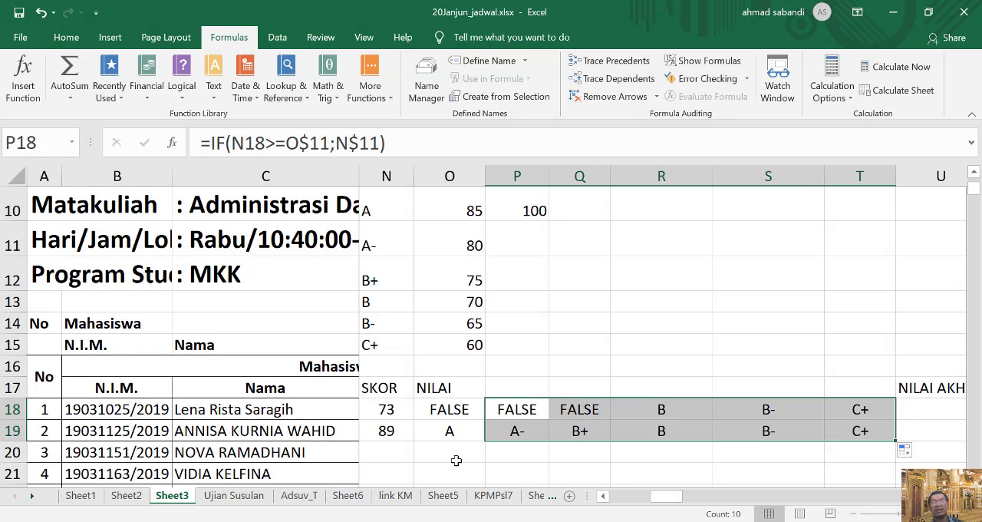
Examine the cell references in the row 19 formulas for SKOR (N19), grade A (O19) and grade A- (P19).
{"action": "left_click", "coordinate": [386, 431]}
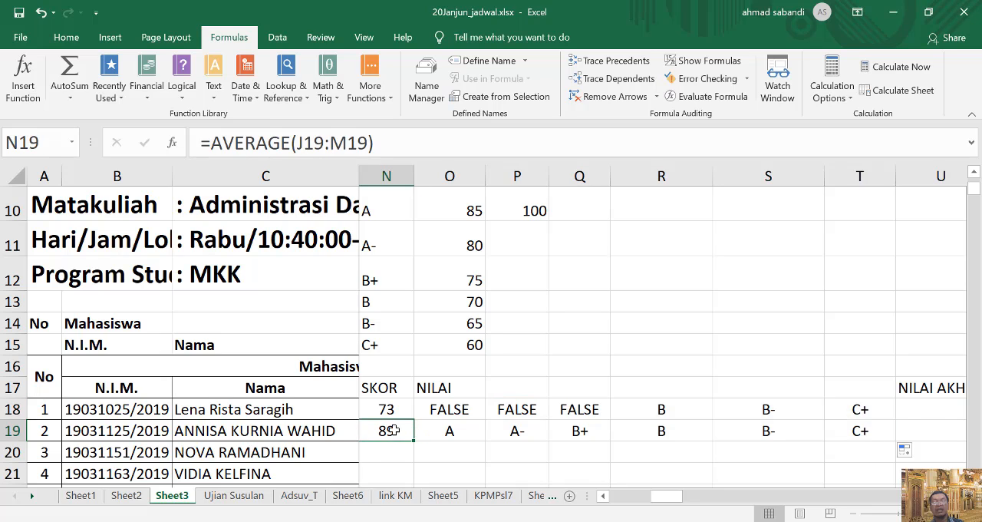
{"action": "double_click", "coordinate": [397, 431]}
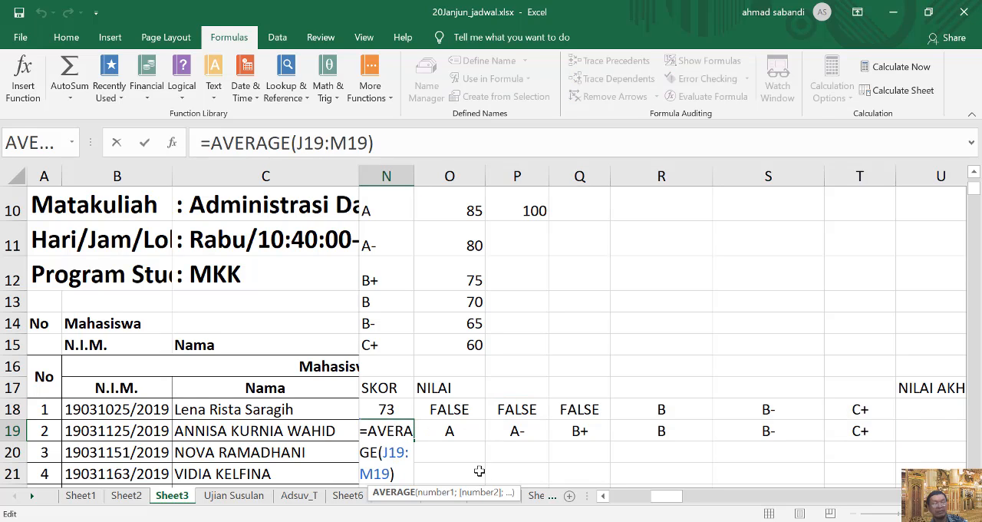
{"action": "key", "text": "Escape"}
{"action": "double_click", "coordinate": [389, 430]}
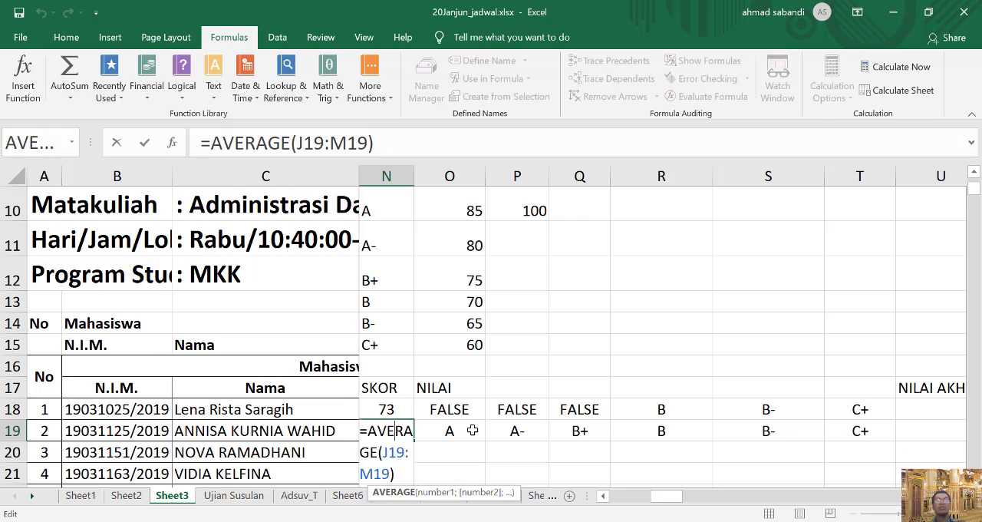
{"action": "key", "text": "Escape"}
{"action": "left_click", "coordinate": [449, 430]}
{"action": "double_click", "coordinate": [449, 430]}
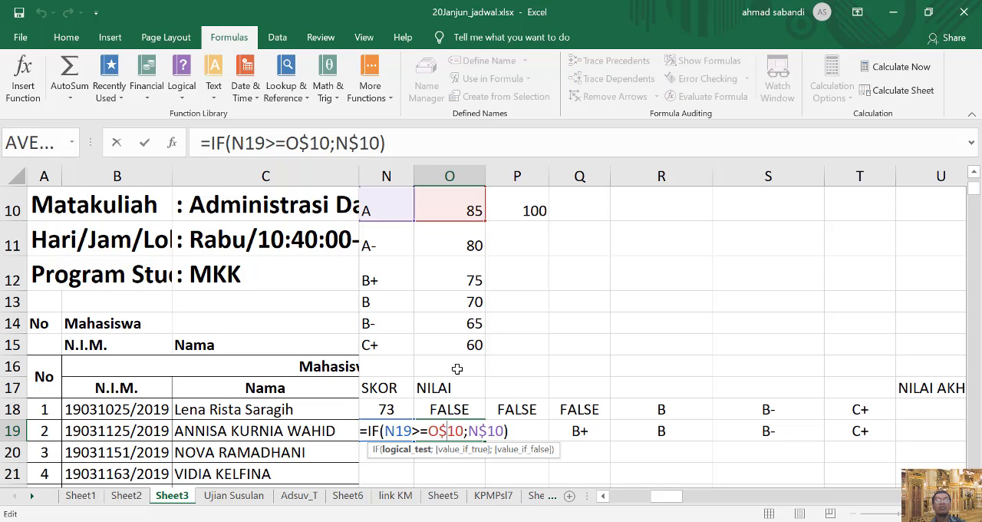
{"action": "key", "text": "Escape"}
{"action": "left_click", "coordinate": [528, 431]}
{"action": "double_click", "coordinate": [530, 432]}
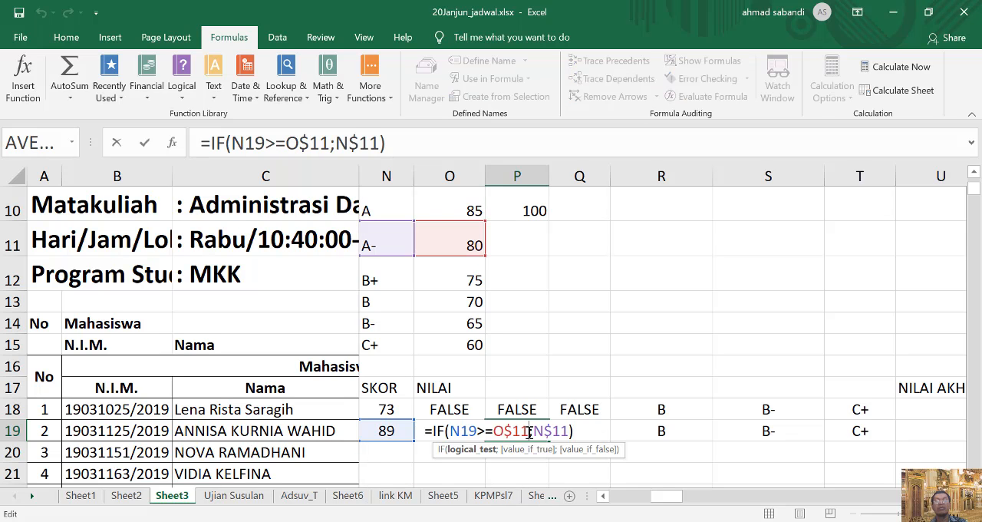
{"action": "key", "text": "Escape"}
Fill the SKOR and grade formulas in N19:T19 down through row 36 and review the filled rows.
{"action": "left_click", "coordinate": [386, 430]}
{"action": "left_click_drag", "start_coordinate": [386, 431], "coordinate": [902, 490]}
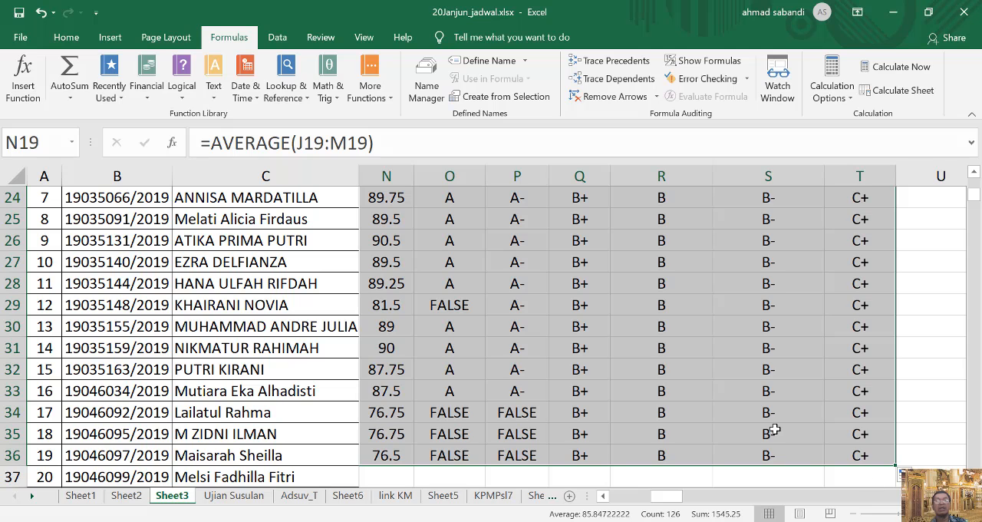
{"action": "scroll", "coordinate": [686, 384], "scroll_direction": "down", "scroll_amount": 2}
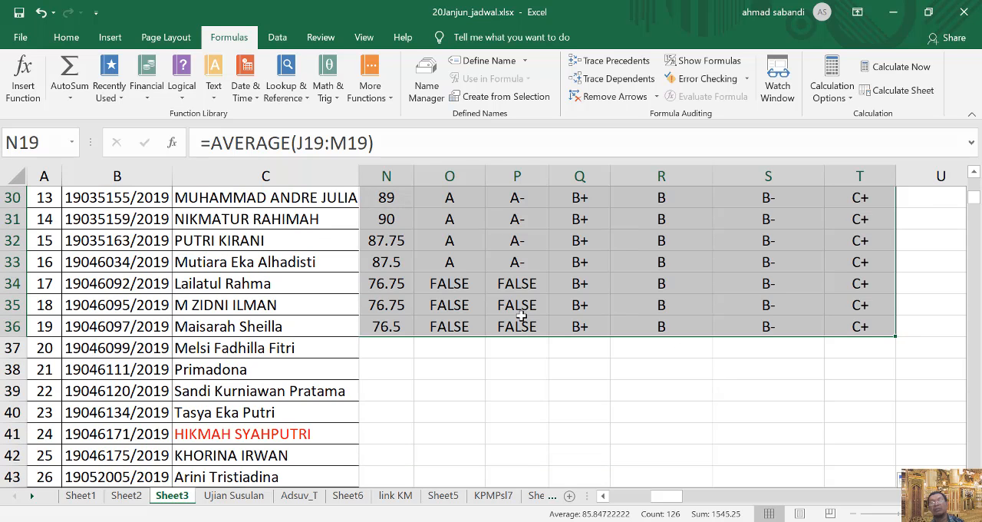
{"action": "scroll", "coordinate": [466, 307], "scroll_direction": "up", "scroll_amount": 8}
{"action": "scroll", "coordinate": [464, 384], "scroll_direction": "down", "scroll_amount": 2}
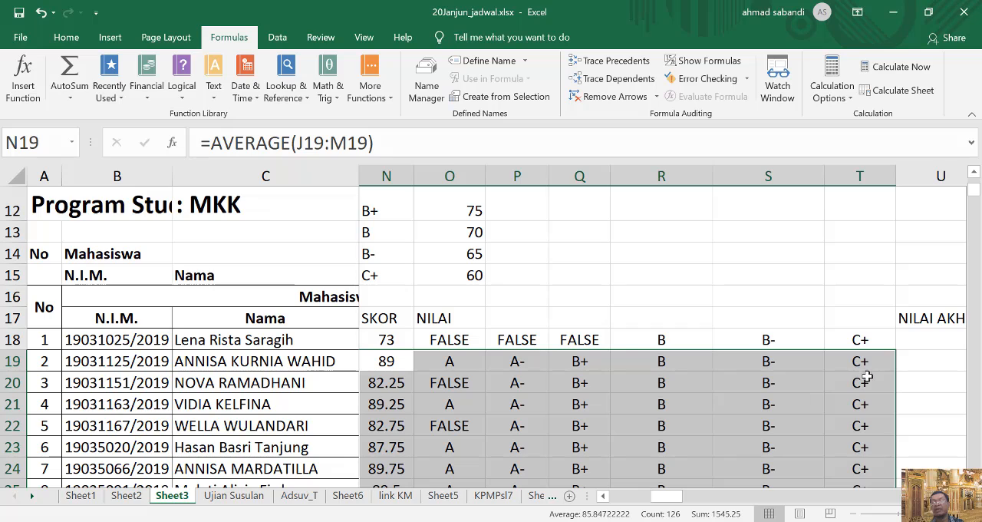
Compare the first student's SKOR in N18 with the grade thresholds in O10:O15.
{"action": "left_click", "coordinate": [393, 341]}
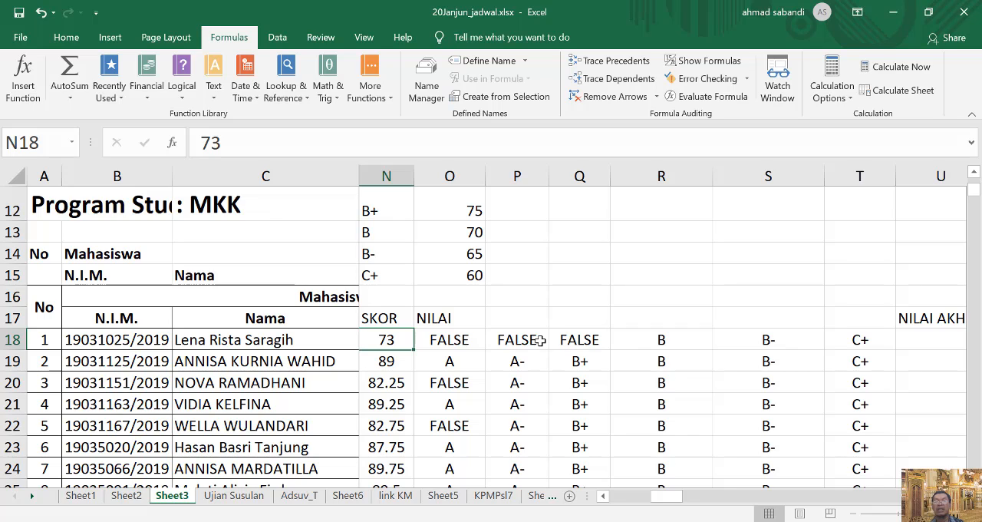
{"action": "left_click_drag", "start_coordinate": [517, 175], "coordinate": [661, 175]}
{"action": "left_click", "coordinate": [465, 230]}
{"action": "scroll", "coordinate": [470, 329], "scroll_direction": "up", "scroll_amount": 2}
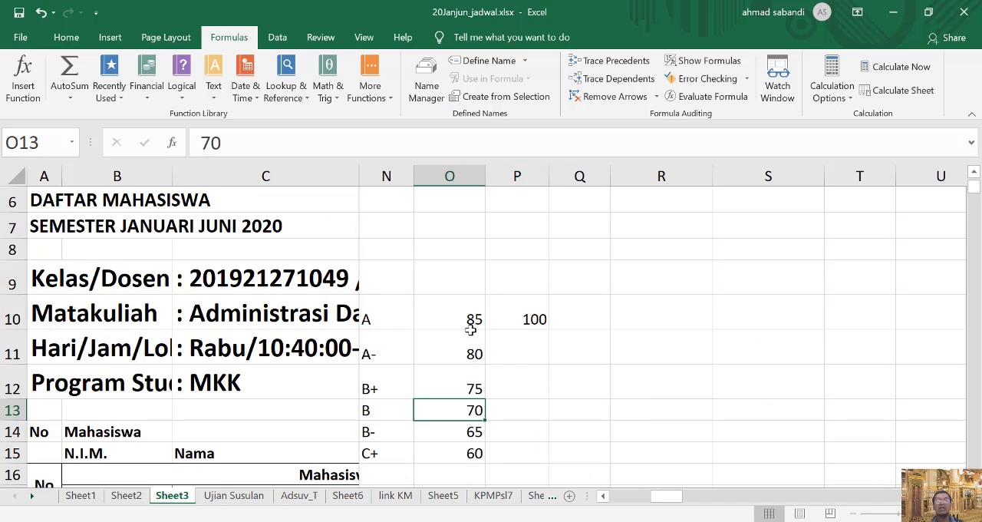
{"action": "scroll", "coordinate": [544, 338], "scroll_direction": "down", "scroll_amount": 3}
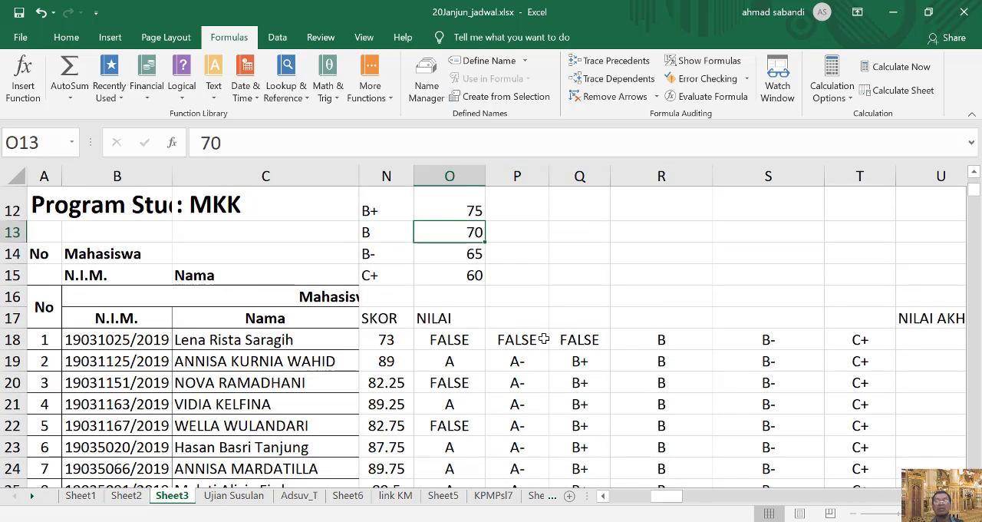
Hide the separate grade columns P through T and select the first NILAI AKHIR cell, U18.
{"action": "left_click_drag", "start_coordinate": [526, 175], "coordinate": [851, 208]}
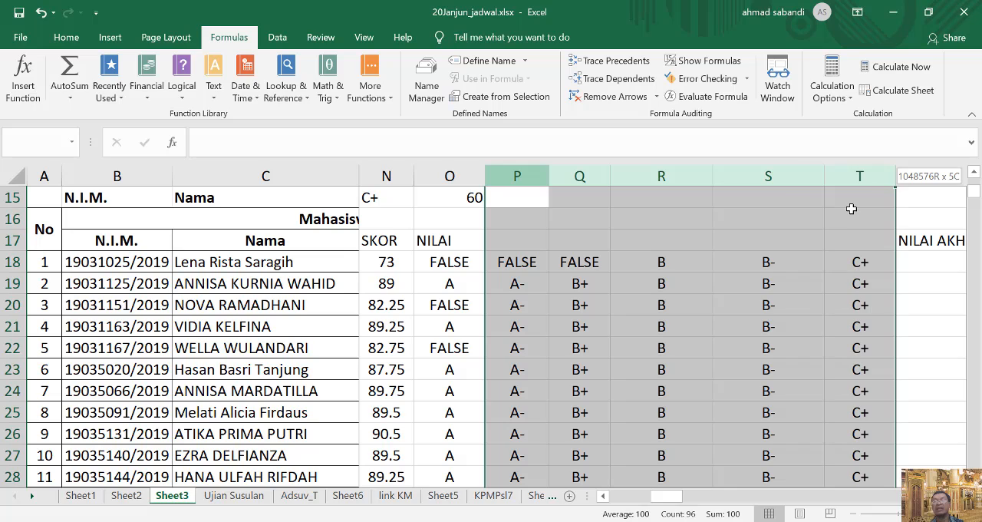
{"action": "right_click", "coordinate": [703, 299]}
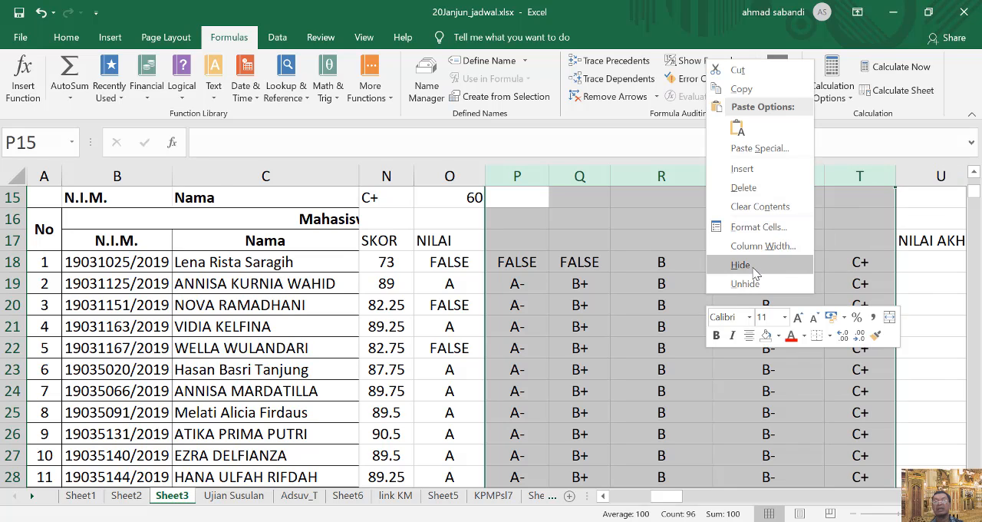
{"action": "left_click", "coordinate": [741, 265]}
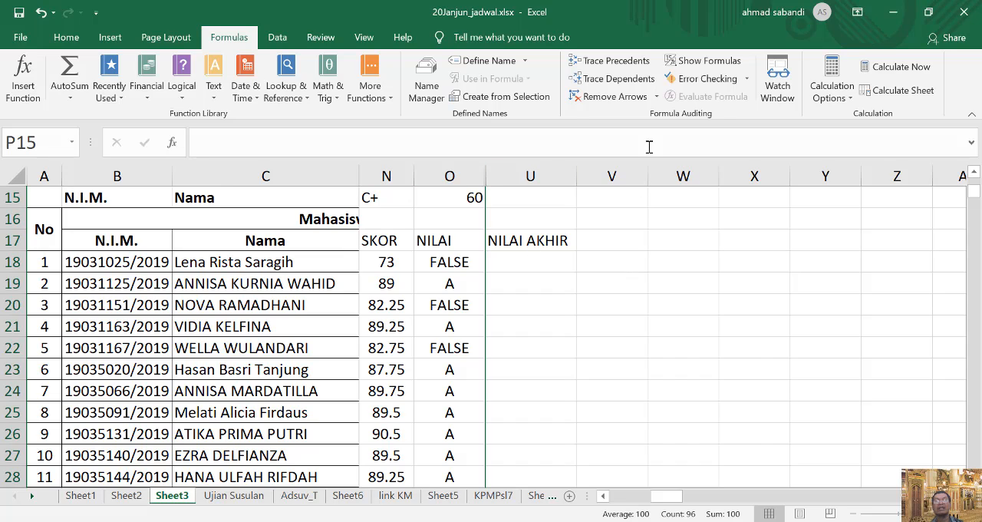
{"action": "left_click", "coordinate": [528, 262]}
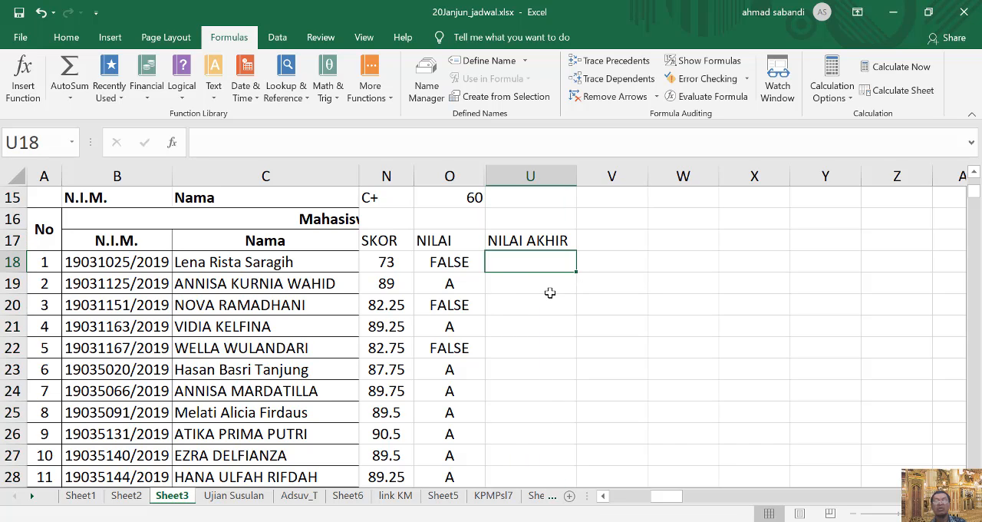
{"action": "type", "text": "="}
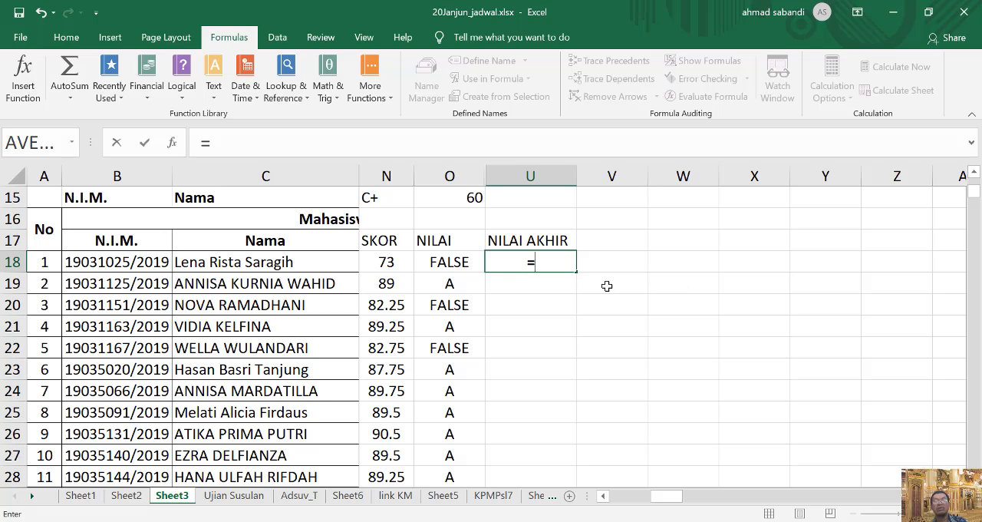
{"action": "left_click", "coordinate": [36, 88]}
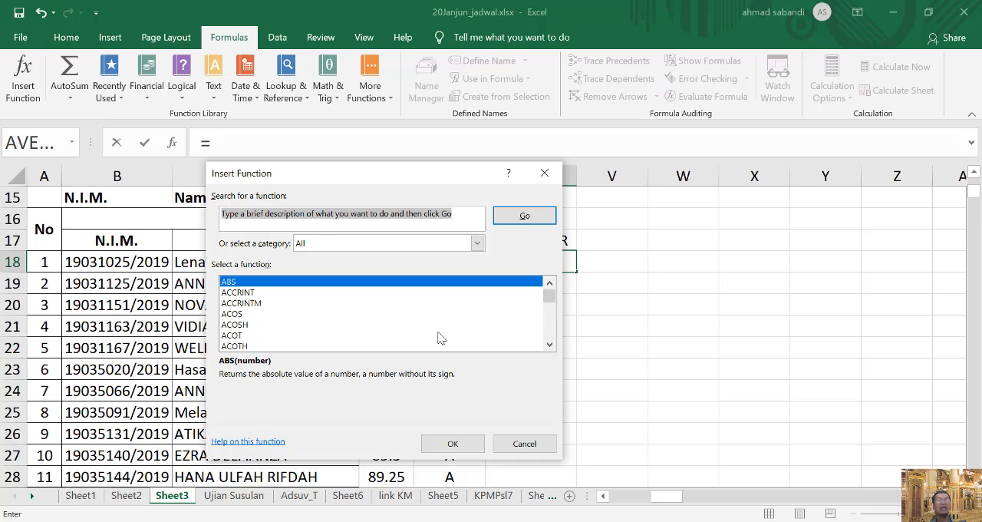
{"action": "left_click", "coordinate": [548, 447]}
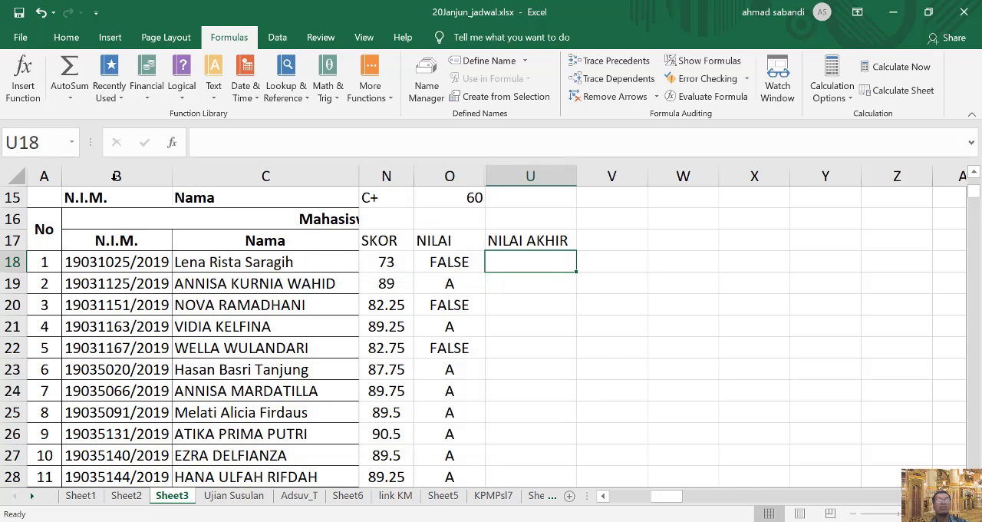
Start an IF function in U18 with a logical test that begins with N18>=, using the first student's SKOR.
{"action": "type", "text": "="}
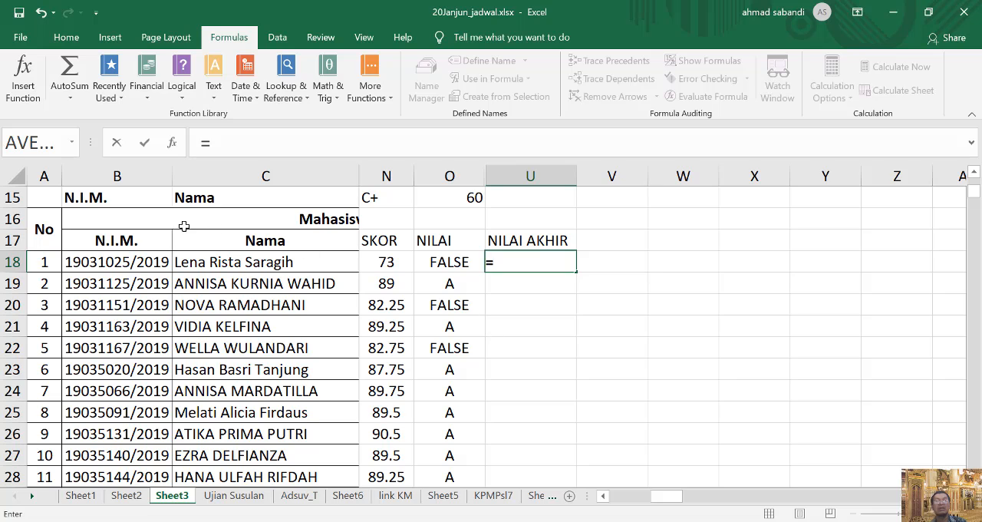
{"action": "left_click", "coordinate": [73, 143]}
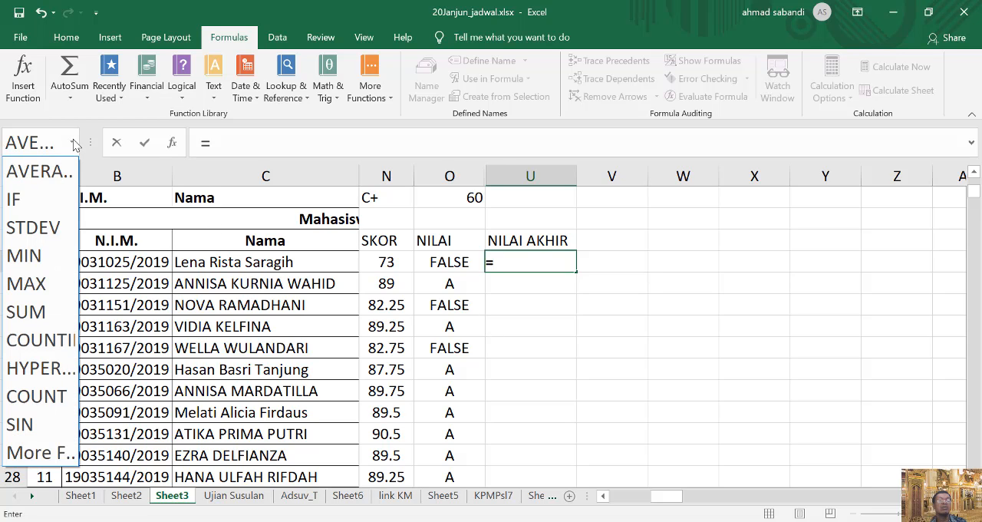
{"action": "left_click", "coordinate": [58, 202]}
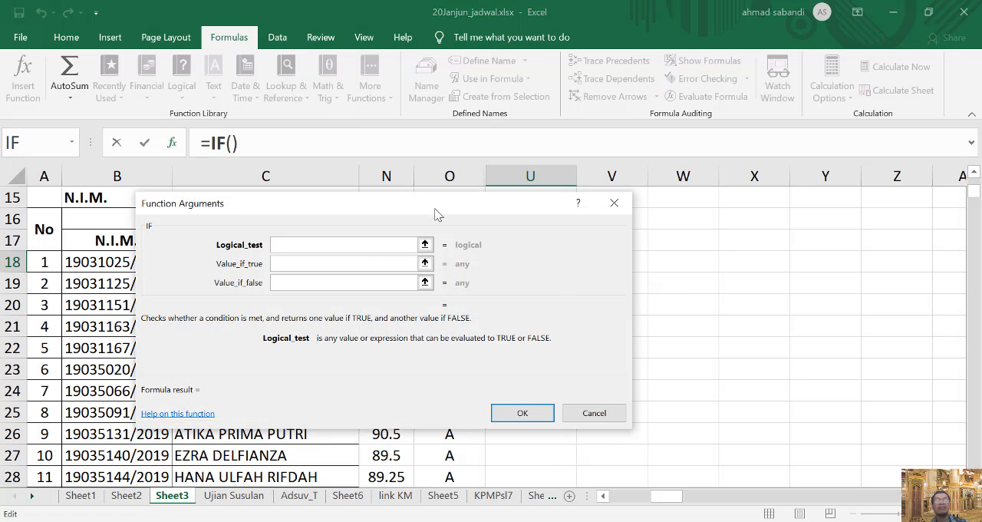
{"action": "left_click_drag", "start_coordinate": [437, 214], "coordinate": [778, 327]}
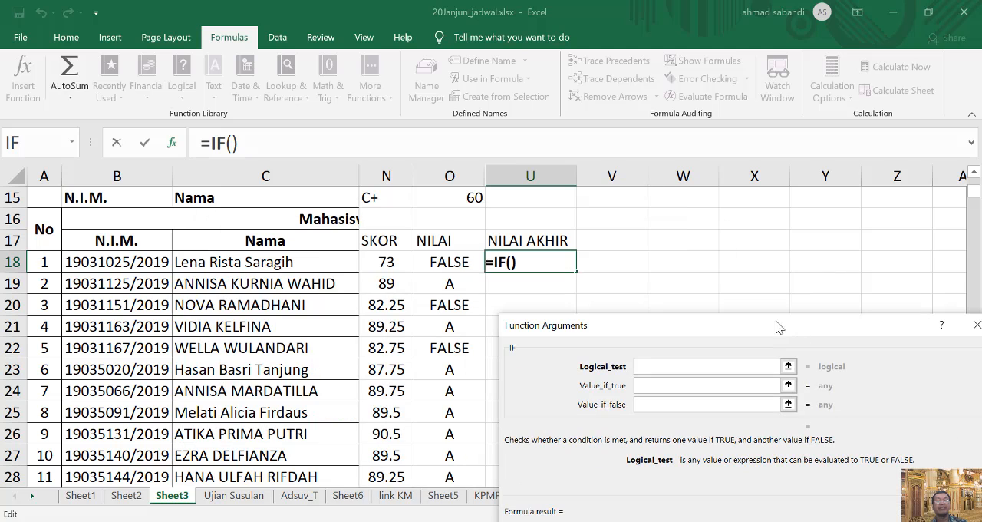
{"action": "left_click", "coordinate": [386, 261]}
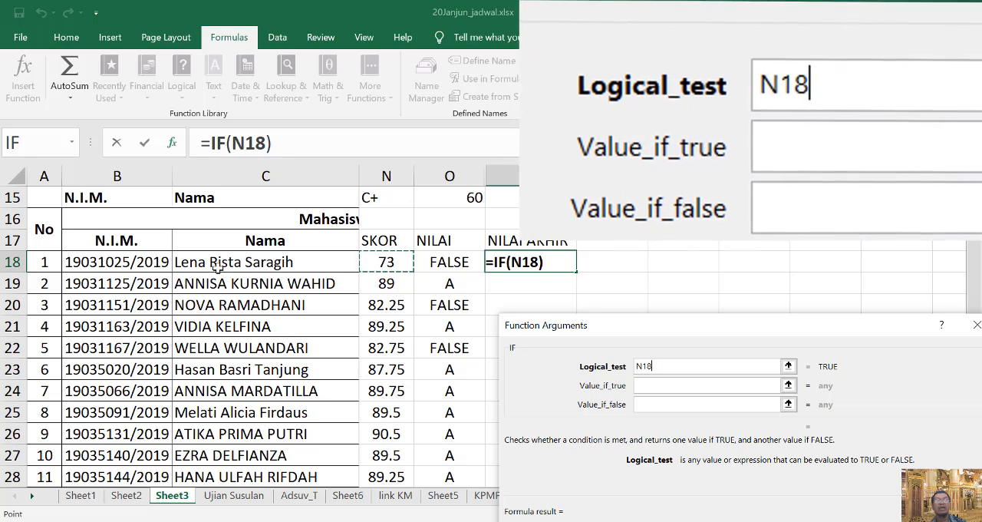
{"action": "left_click", "coordinate": [710, 386]}
{"action": "left_click", "coordinate": [688, 360]}
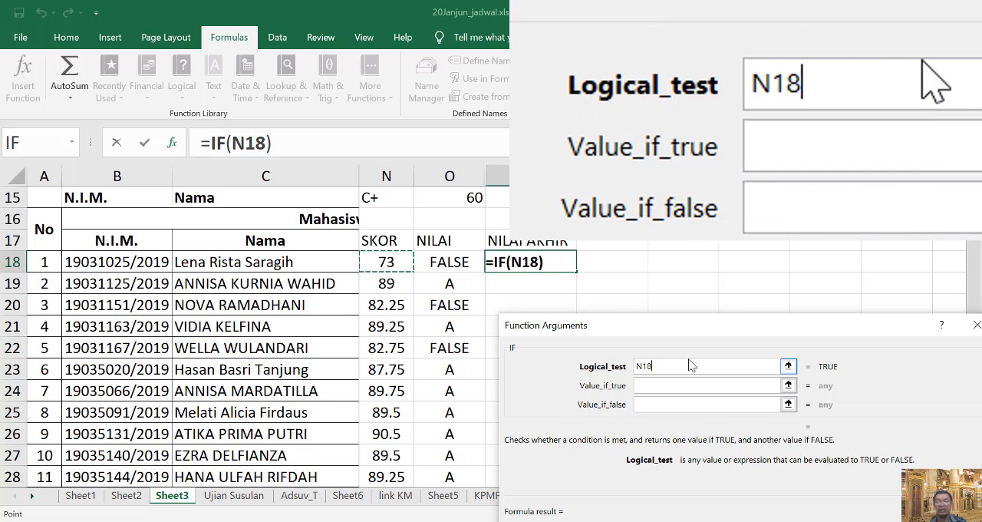
{"action": "type", "text": ">/"}
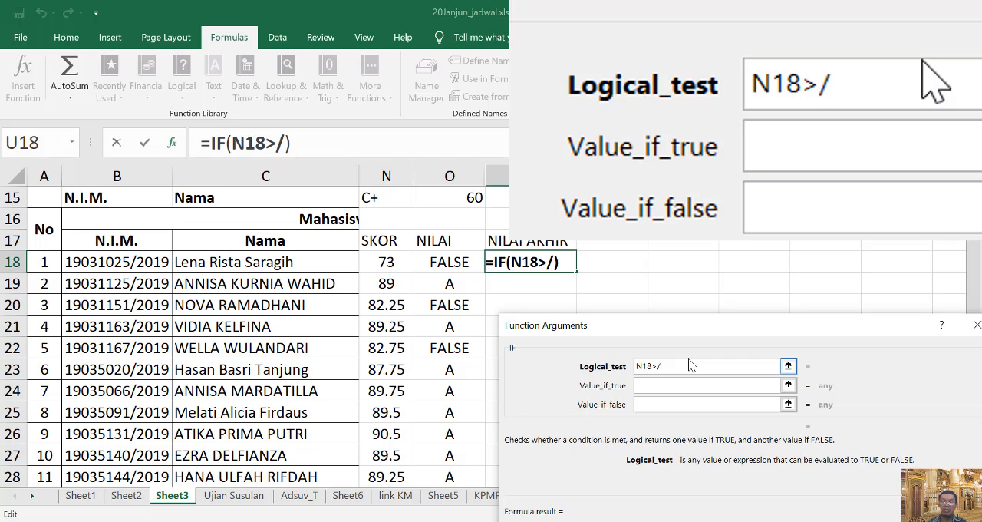
{"action": "key", "text": "BackSpace"}
{"action": "type", "text": "="}
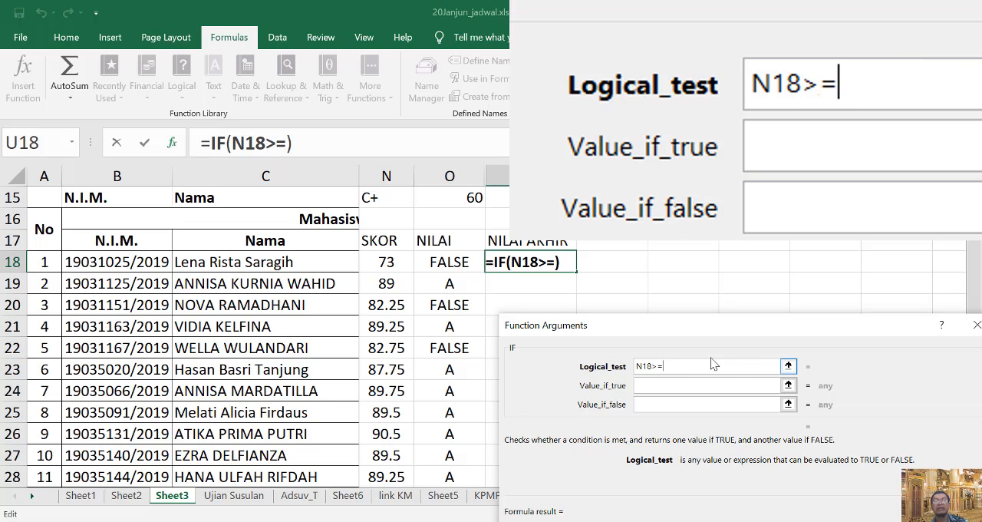
Complete the logical test with the row-locked grade A threshold so it reads N18>=O$10.
{"action": "scroll", "coordinate": [430, 278], "scroll_direction": "up", "scroll_amount": 3}
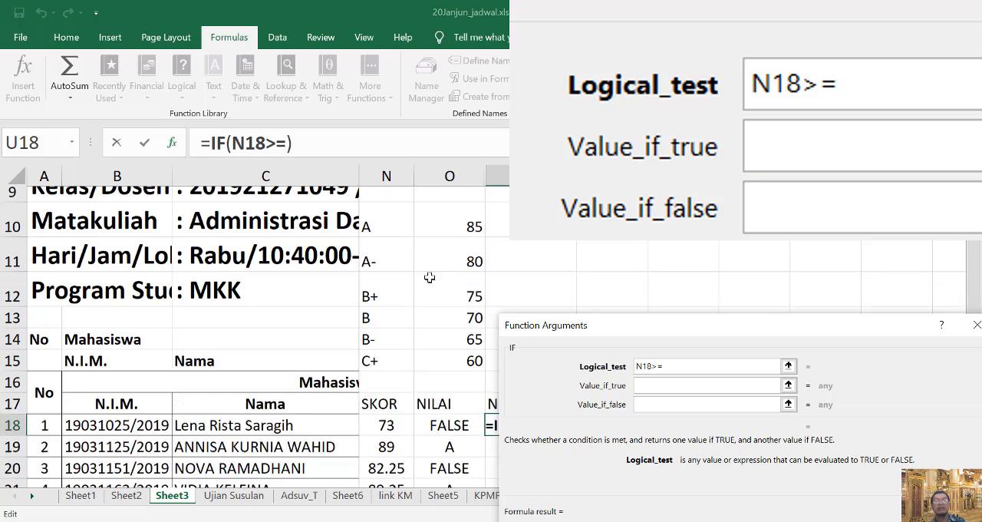
{"action": "scroll", "coordinate": [429, 278], "scroll_direction": "up", "scroll_amount": 1}
{"action": "left_click", "coordinate": [470, 247]}
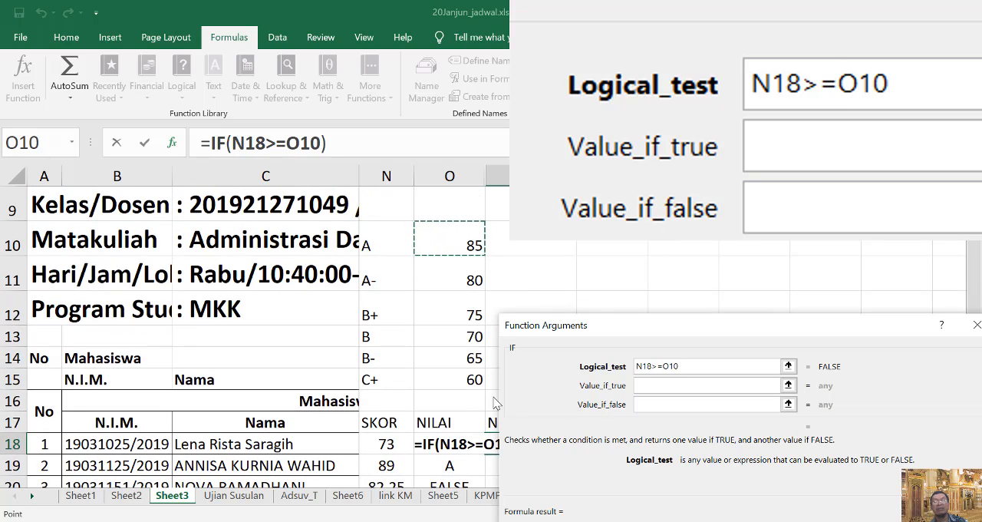
{"action": "left_click", "coordinate": [665, 366]}
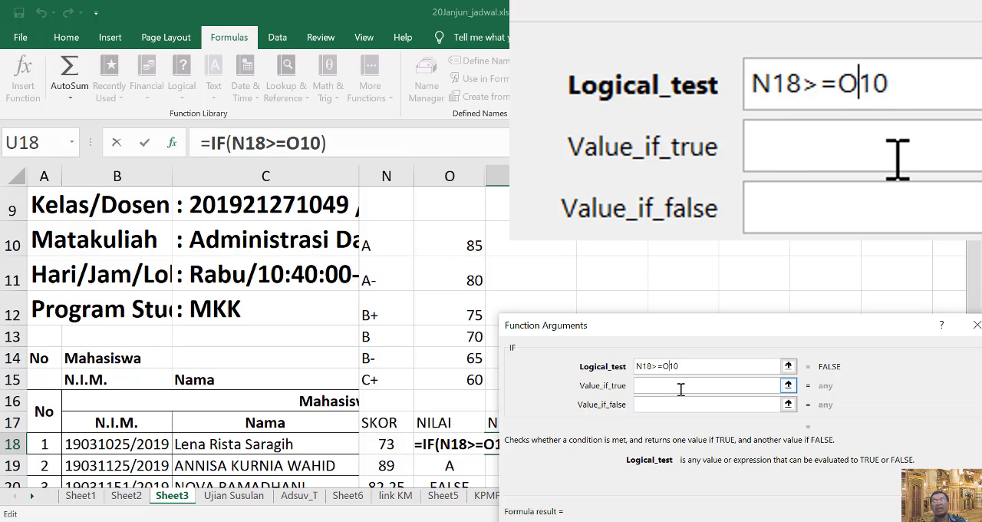
{"action": "type", "text": "$"}
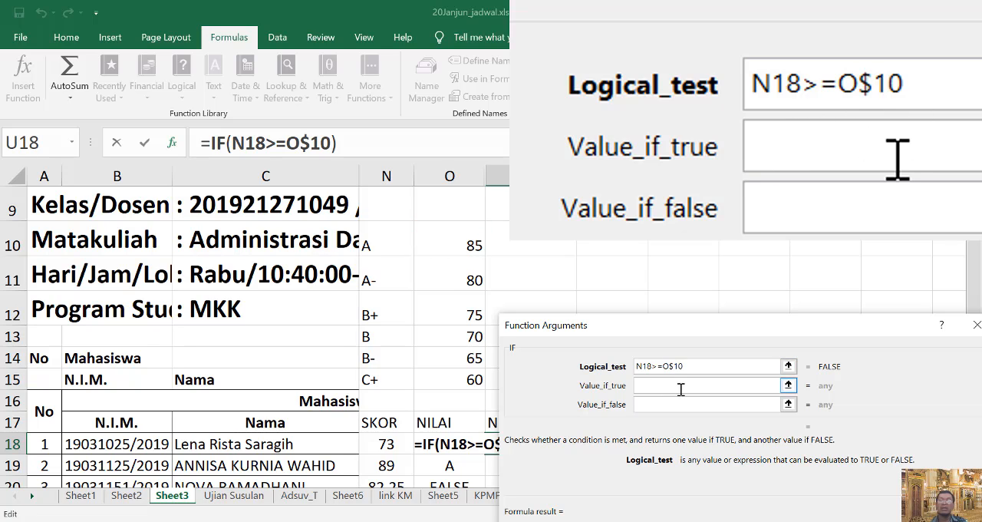
Set the value if true to the grade A label with a locked row, N$10.
{"action": "left_click", "coordinate": [681, 389]}
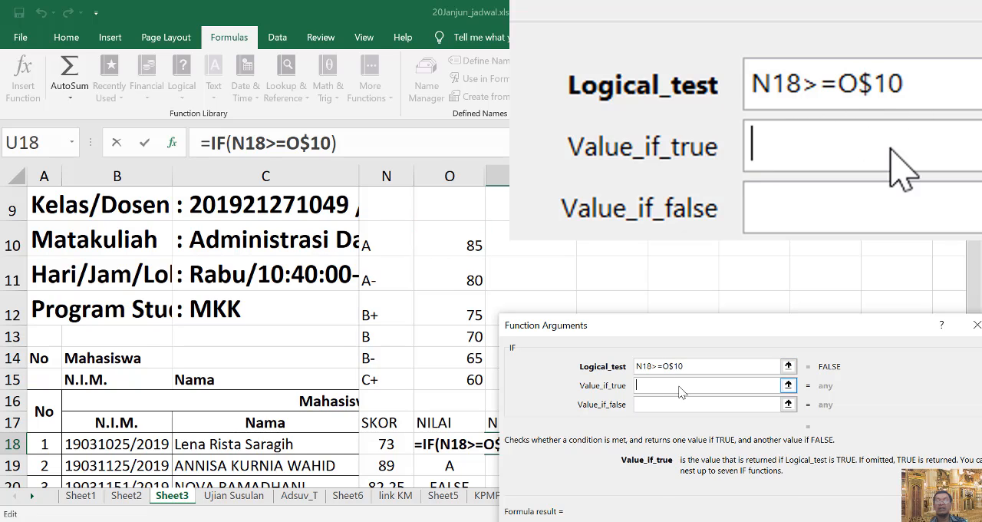
{"action": "left_click", "coordinate": [379, 243]}
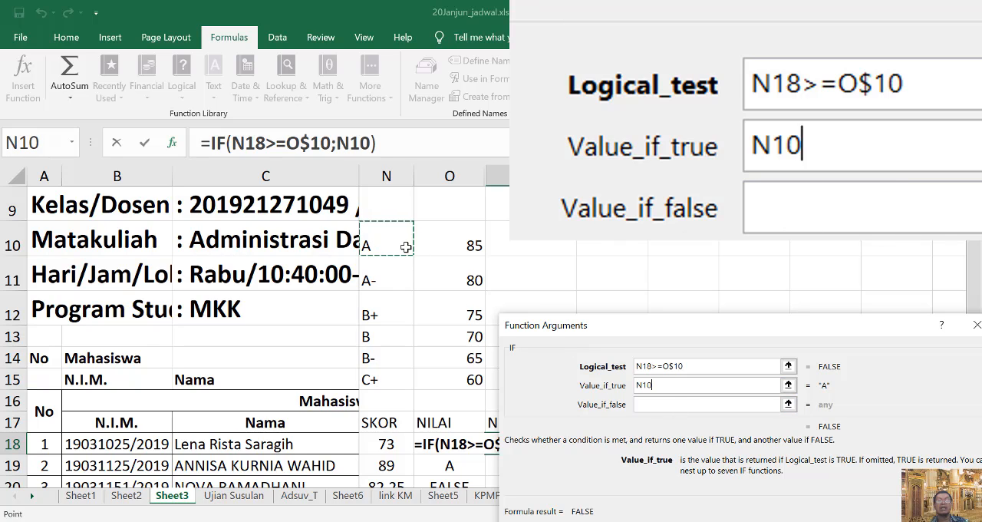
{"action": "left_click", "coordinate": [645, 385]}
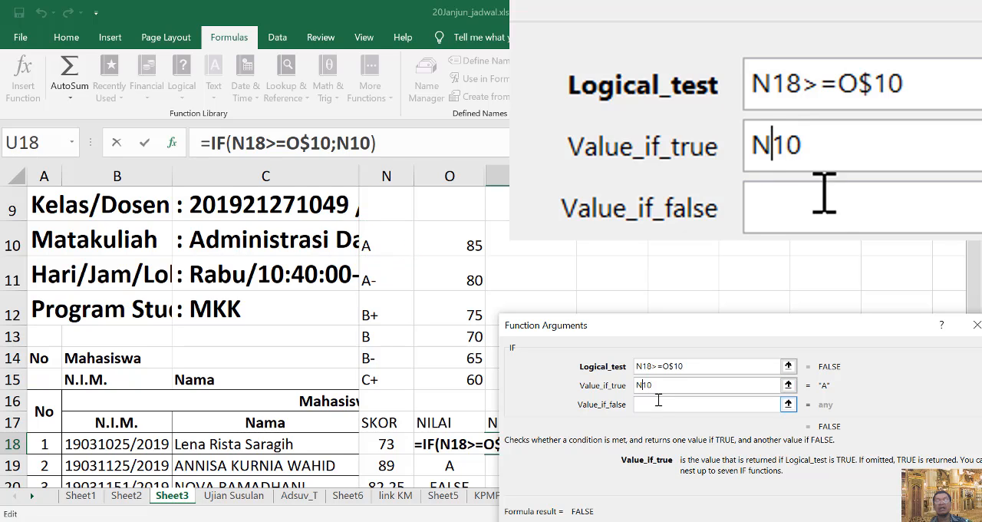
{"action": "type", "text": "$"}
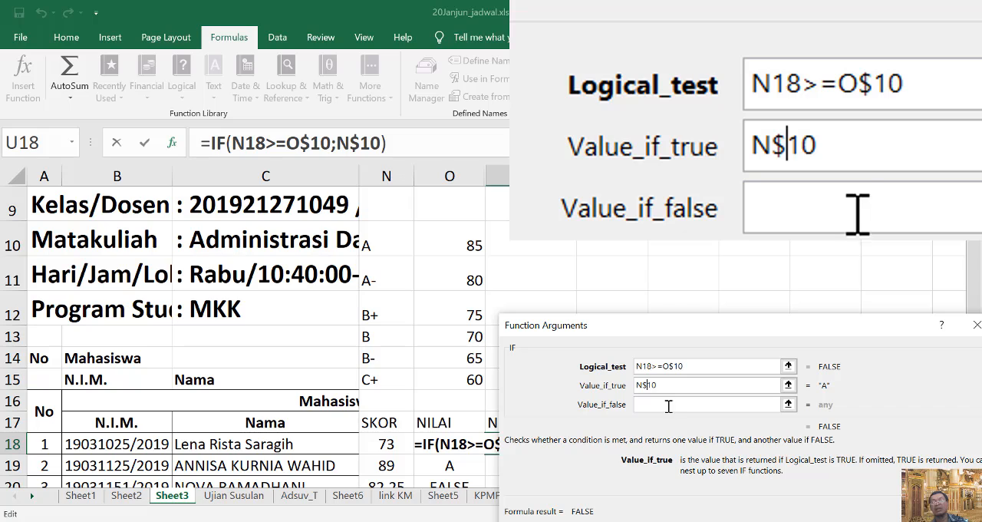
Nest a second IF as the value if false, with the row-locked grade A- logical test N18>=O$11.
{"action": "left_click", "coordinate": [668, 401]}
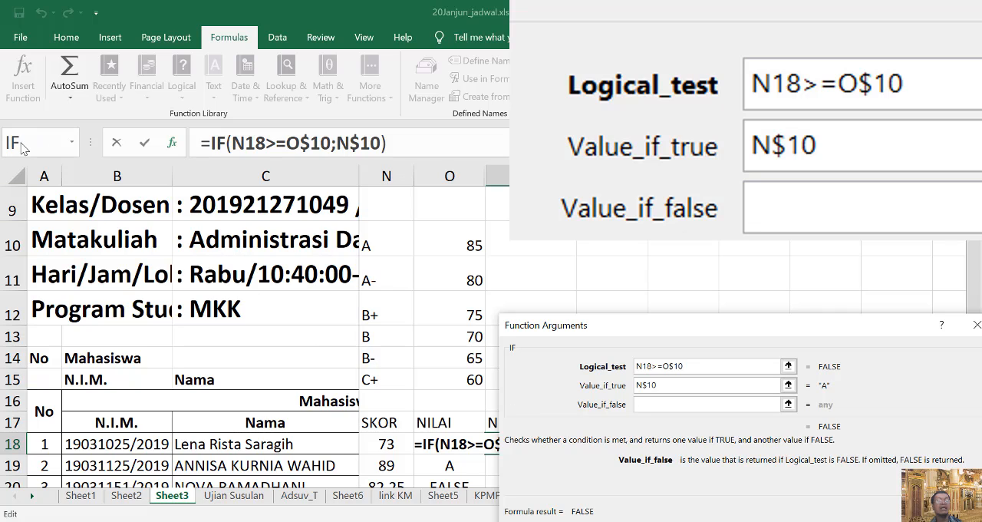
{"action": "left_click", "coordinate": [22, 146]}
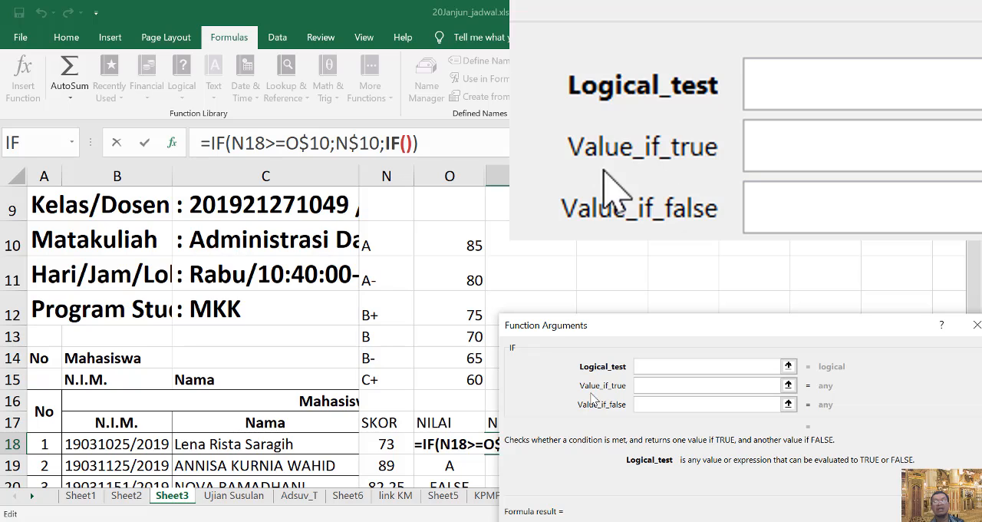
{"action": "left_click", "coordinate": [386, 443]}
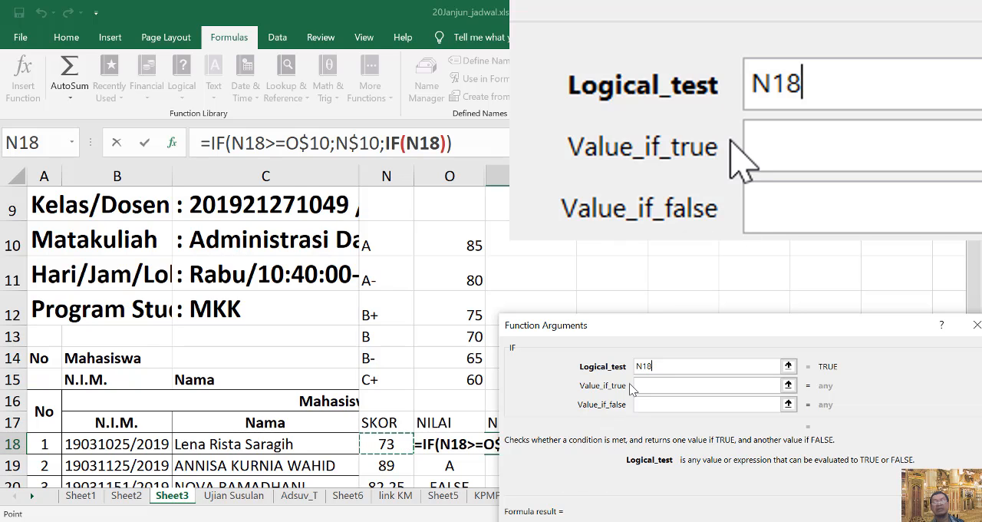
{"action": "type", "text": ">?"}
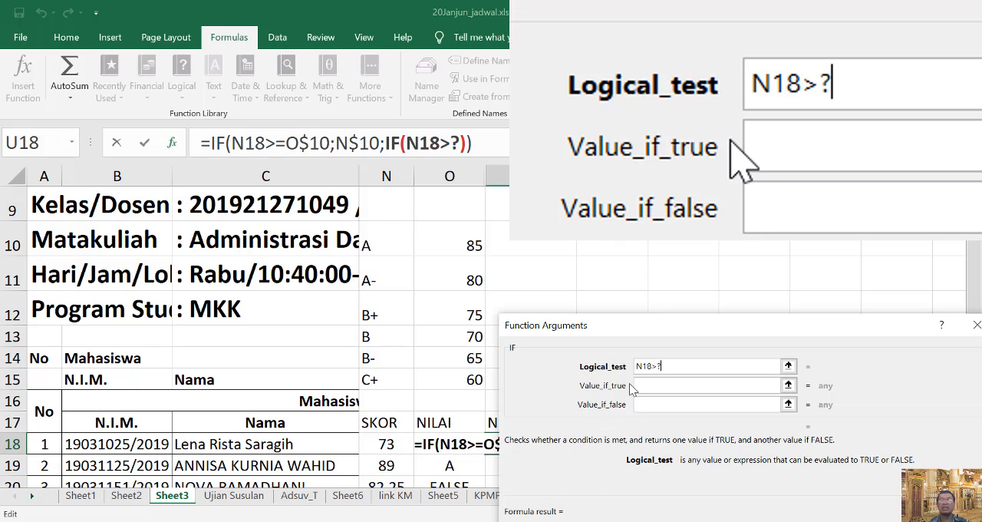
{"action": "key", "text": "BackSpace"}
{"action": "type", "text": "="}
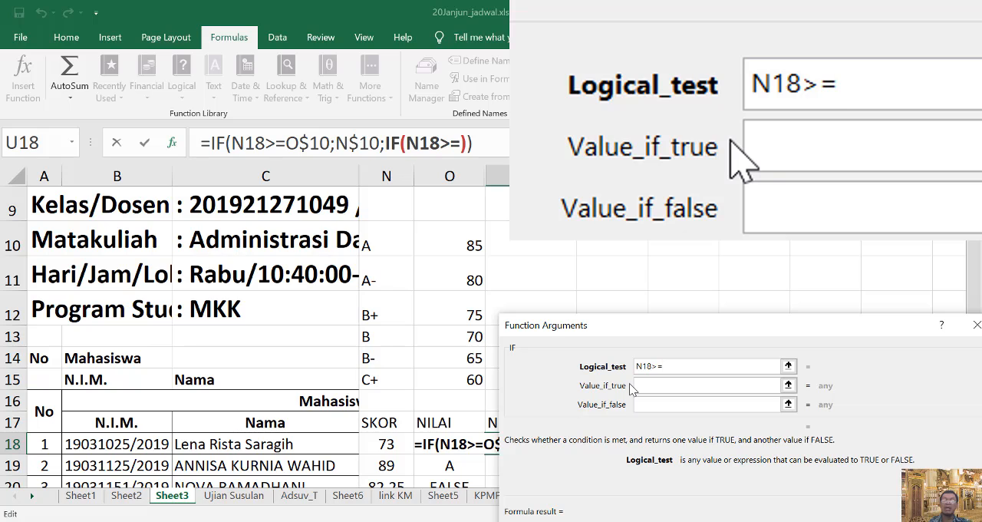
{"action": "left_click_drag", "start_coordinate": [675, 370], "coordinate": [617, 369]}
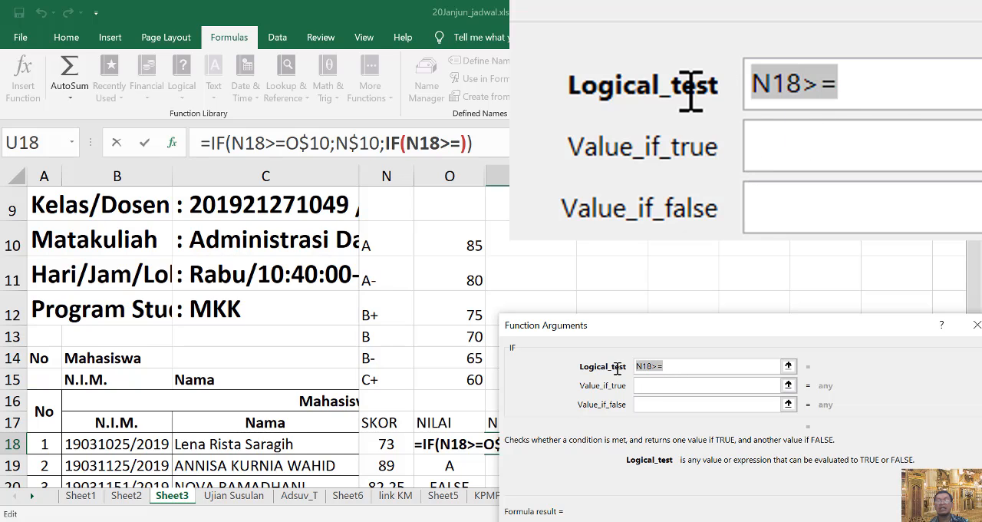
{"action": "left_click", "coordinate": [693, 366]}
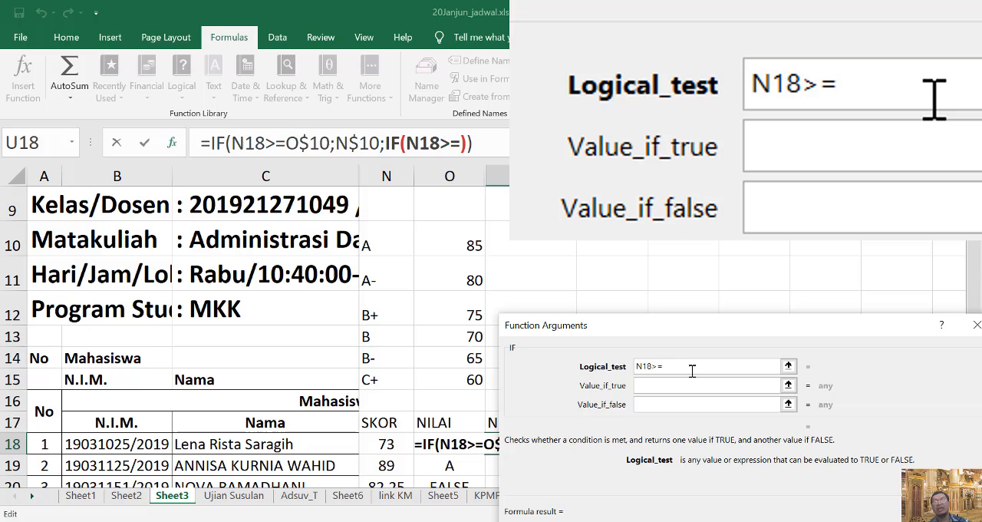
{"action": "left_click", "coordinate": [474, 280]}
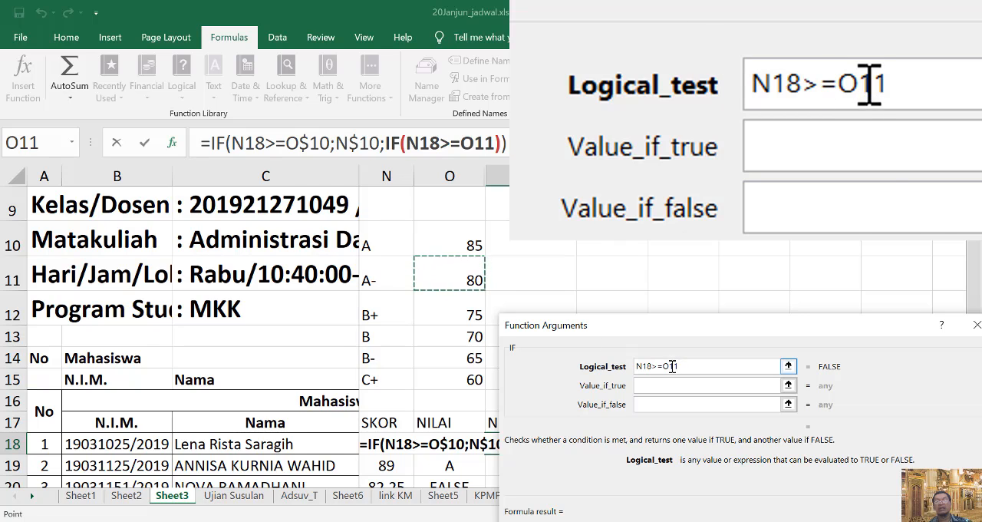
{"action": "left_click", "coordinate": [687, 385]}
{"action": "type", "text": "$"}
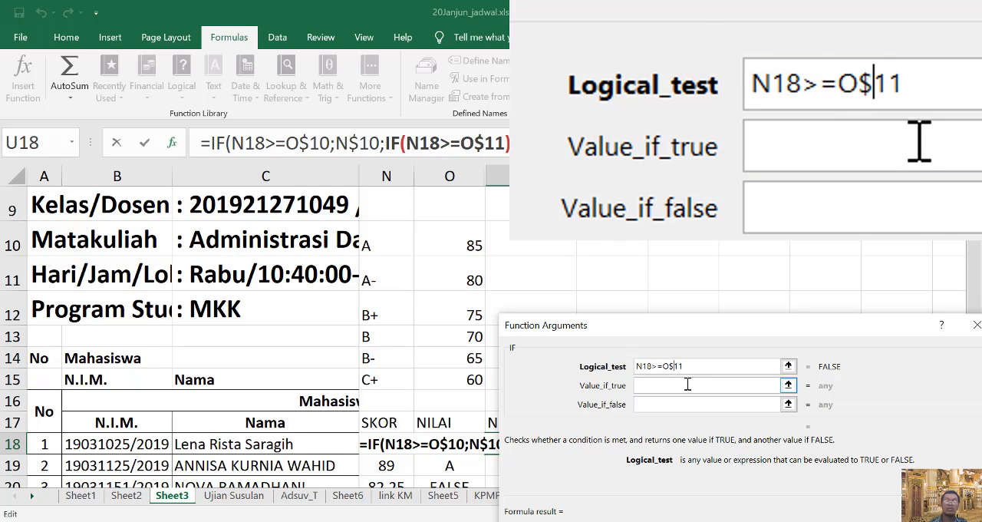
Set the second IF's value if true to the grade A- label with a locked row, N$11.
{"action": "left_click", "coordinate": [688, 386]}
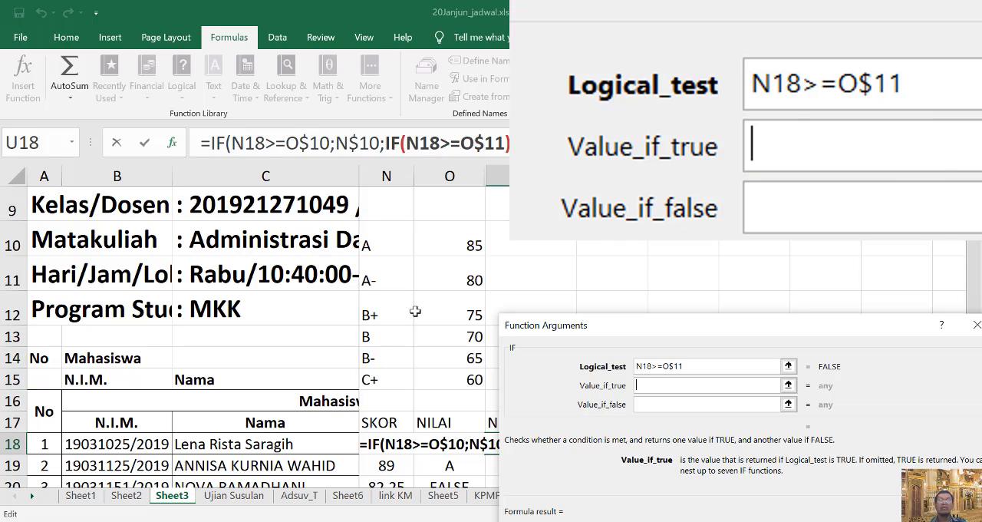
{"action": "left_click", "coordinate": [386, 284]}
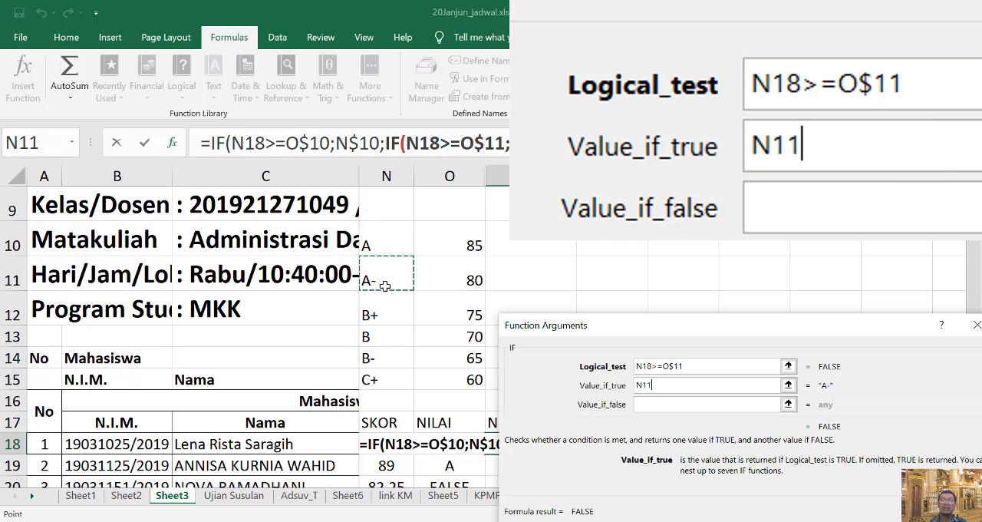
{"action": "left_click", "coordinate": [644, 384]}
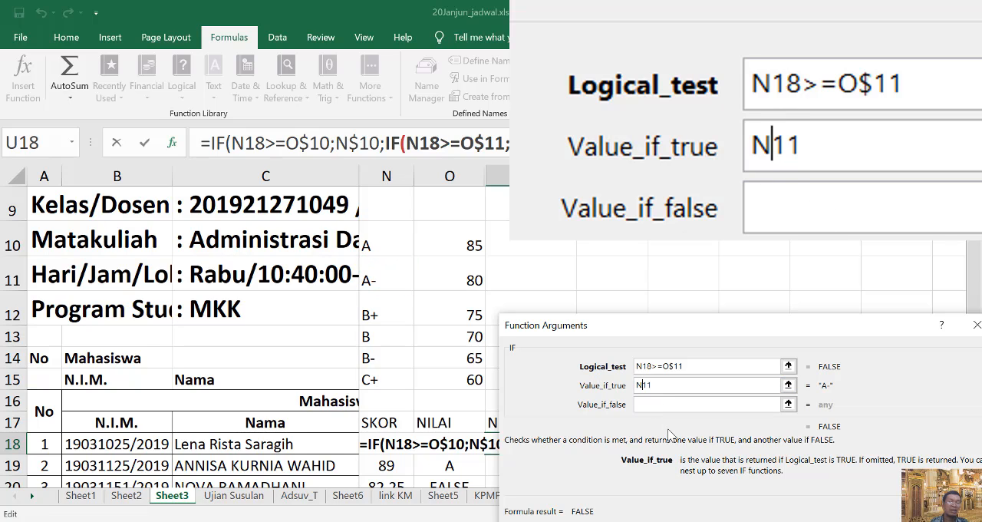
{"action": "type", "text": "$"}
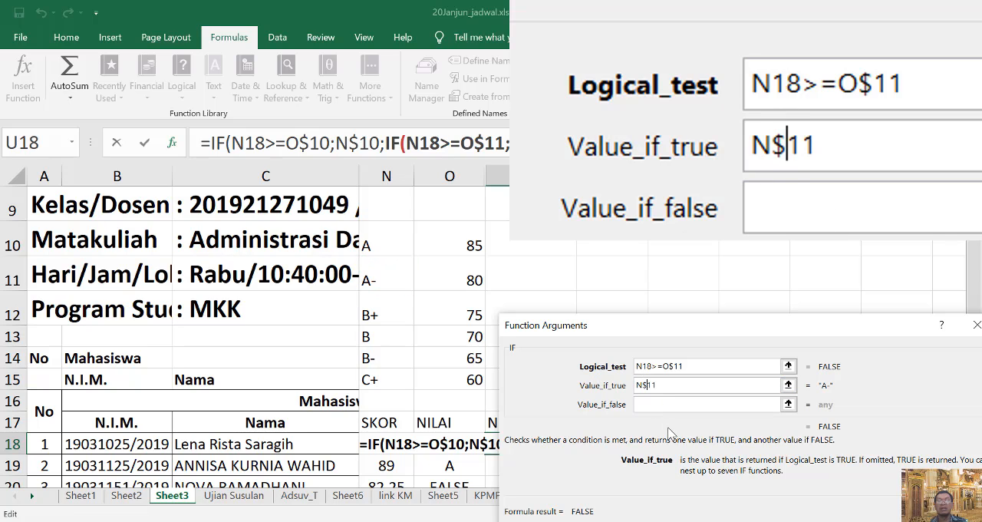
Nest a third IF as the value if false, with the row-locked grade B+ logical test N18>=O$12.
{"action": "left_click", "coordinate": [660, 408]}
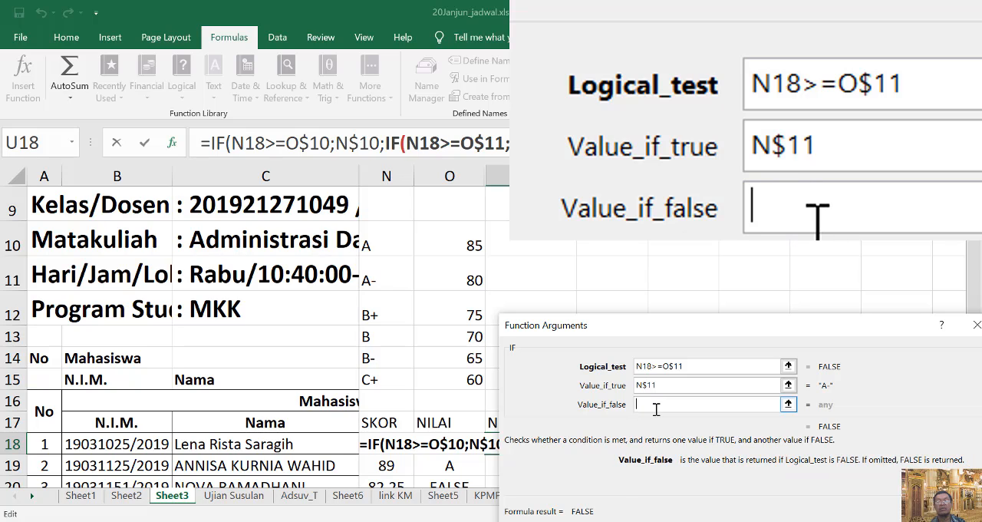
{"action": "left_click", "coordinate": [31, 144]}
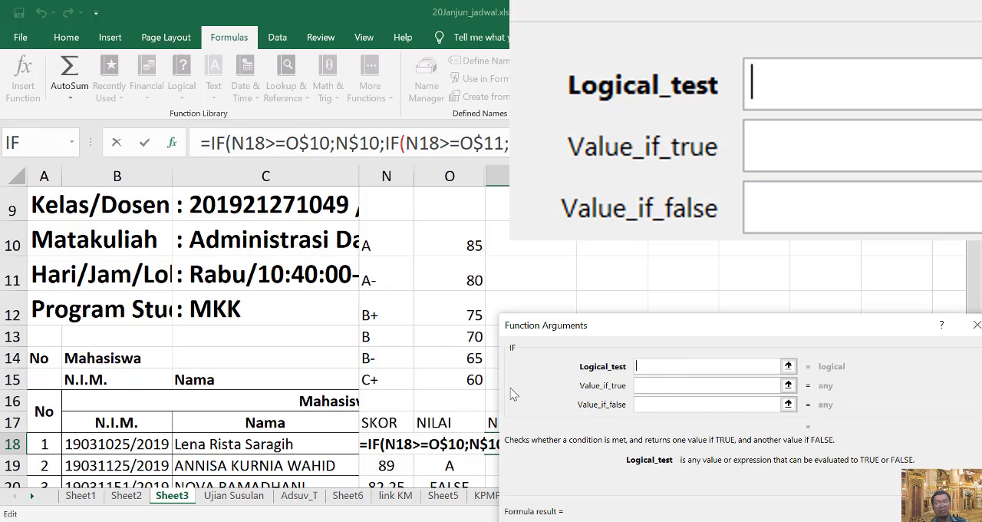
{"action": "type", "text": "N18>="}
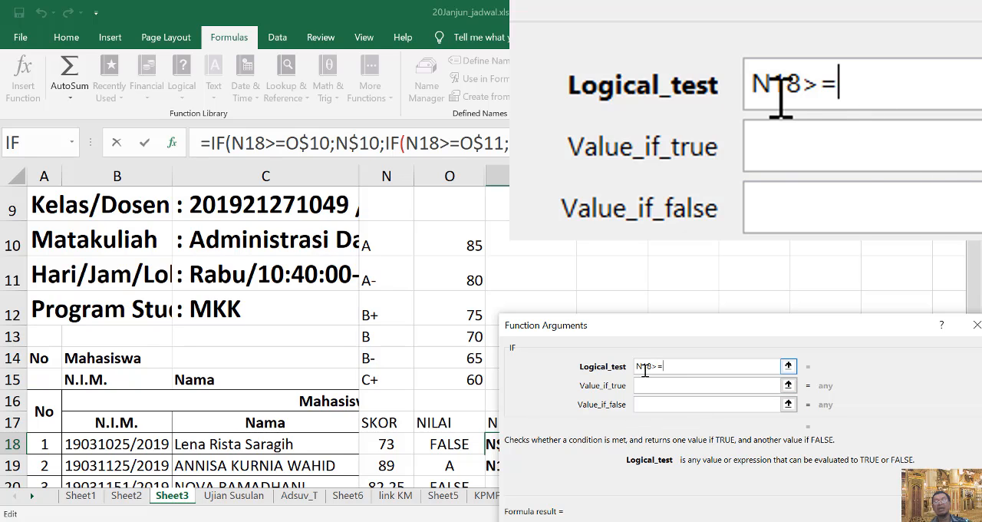
{"action": "left_click", "coordinate": [470, 316]}
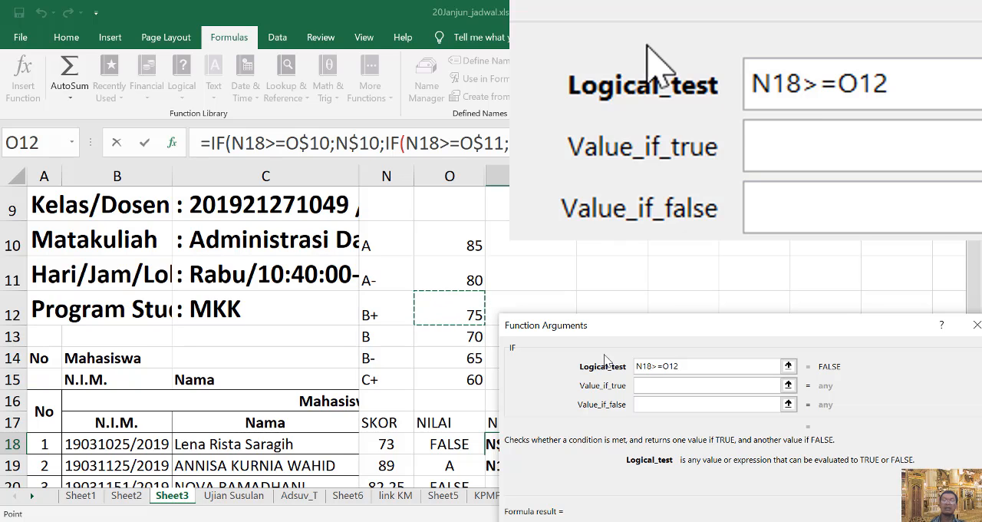
{"action": "left_click", "coordinate": [668, 366]}
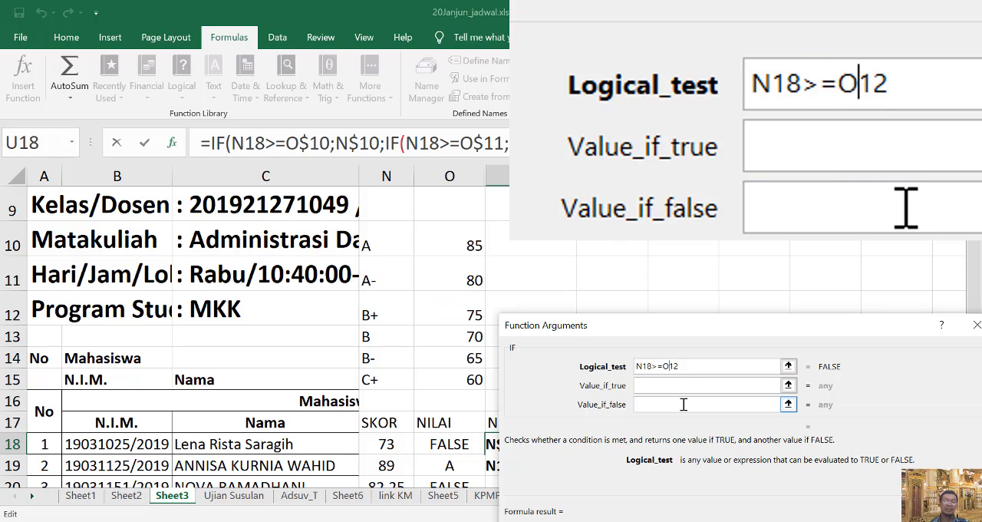
{"action": "type", "text": "$"}
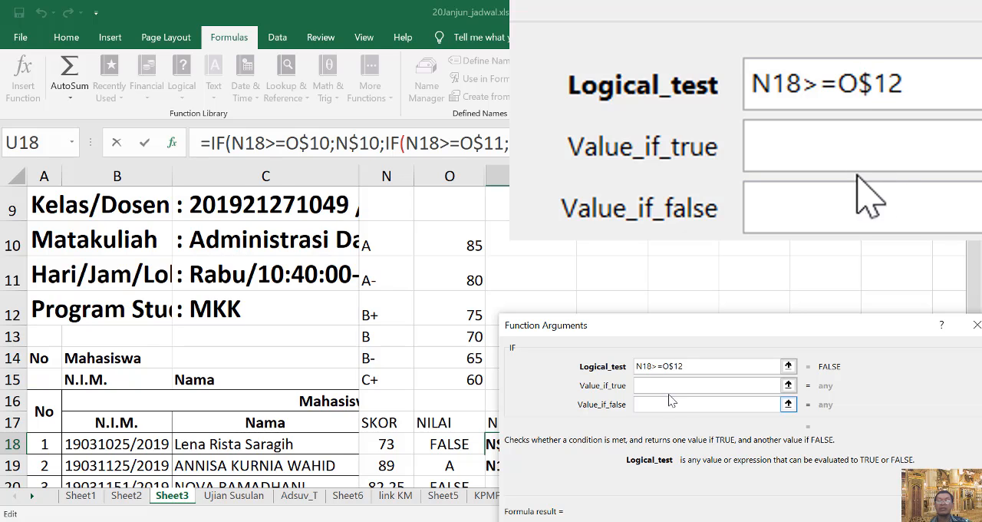
Set the third IF's value if true to the grade B+ label with a locked row, N$12.
{"action": "left_click", "coordinate": [666, 385]}
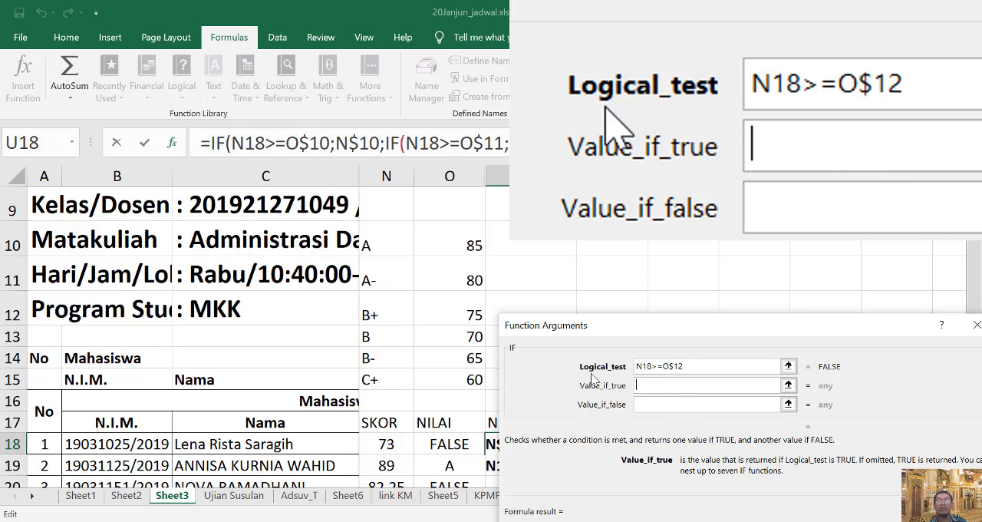
{"action": "left_click", "coordinate": [379, 319]}
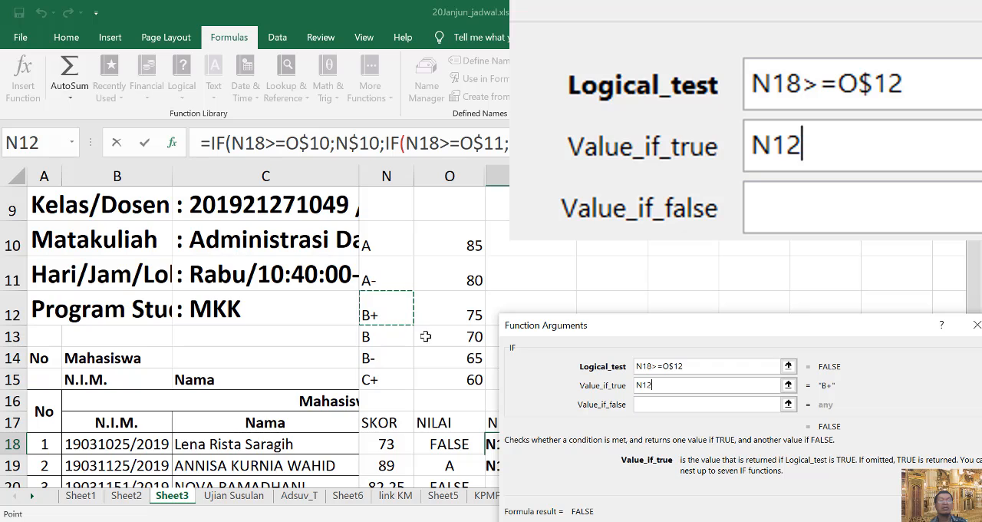
{"action": "left_click", "coordinate": [640, 385]}
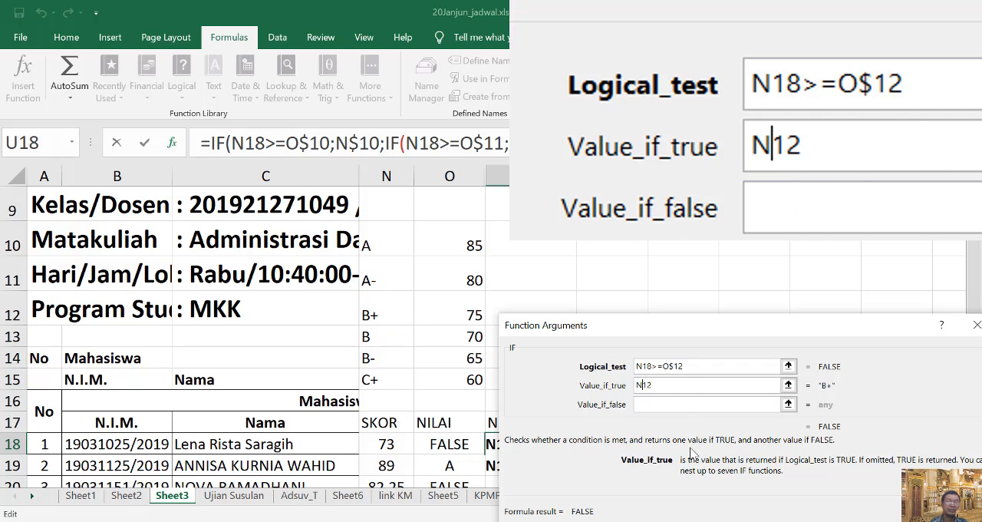
{"action": "type", "text": "$"}
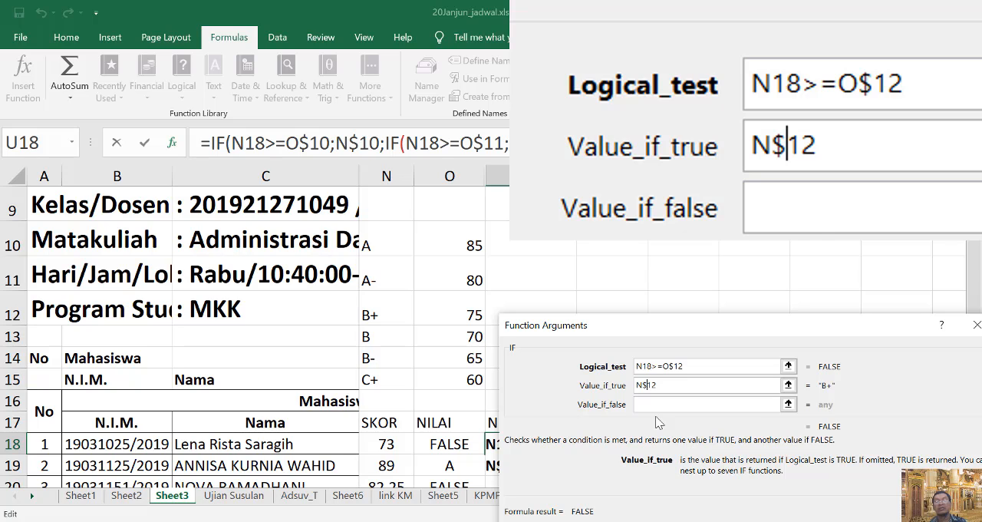
Nest a fourth IF as the value if false, with the row-locked grade B logical test N18>=O$13.
{"action": "left_click", "coordinate": [660, 407]}
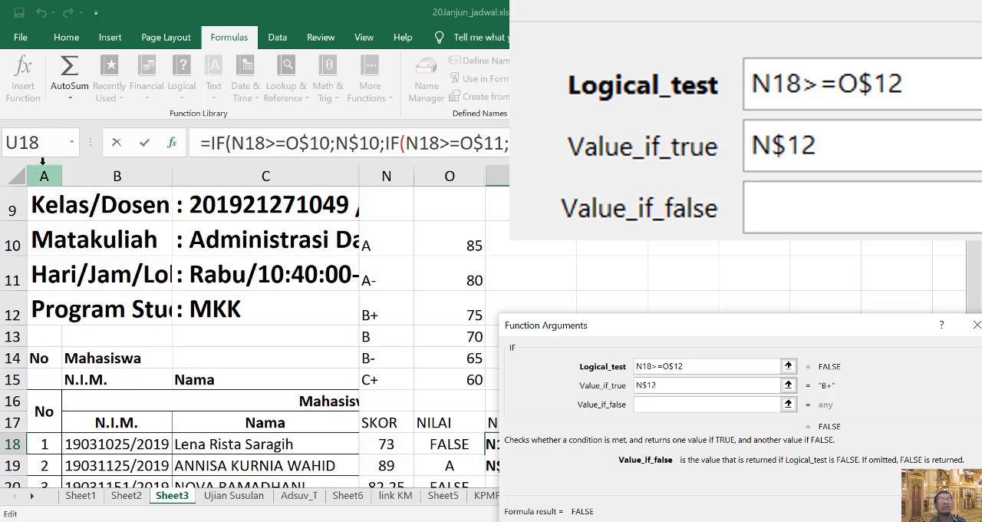
{"action": "left_click", "coordinate": [26, 146]}
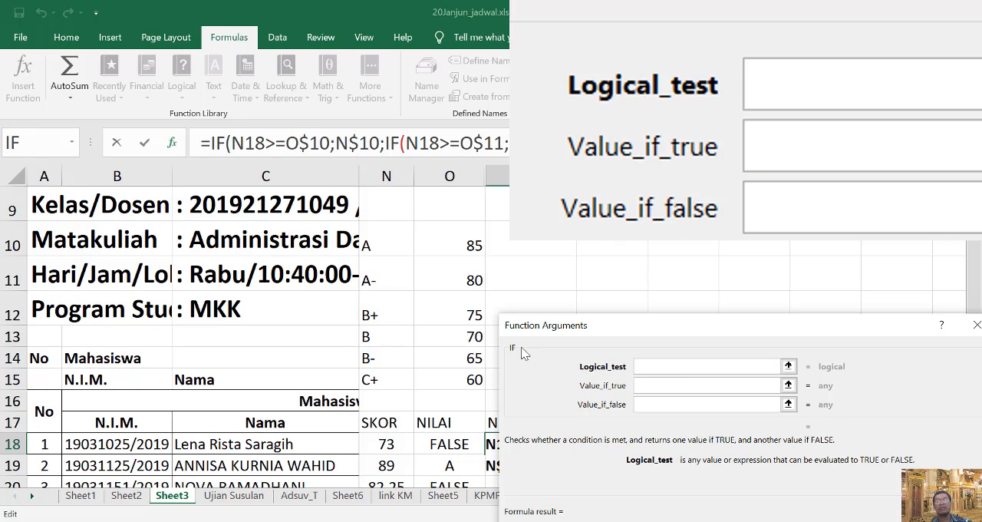
{"action": "type", "text": "N18>="}
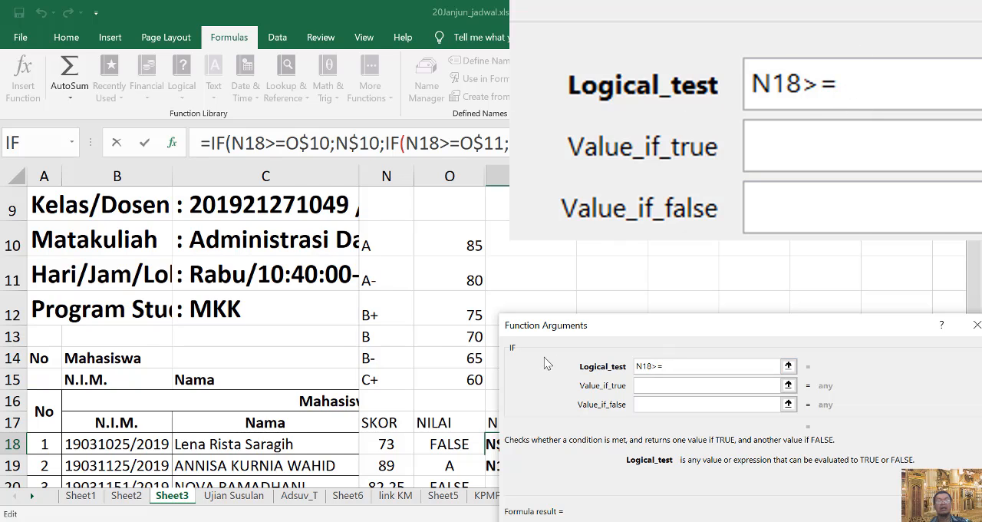
{"action": "left_click", "coordinate": [461, 339]}
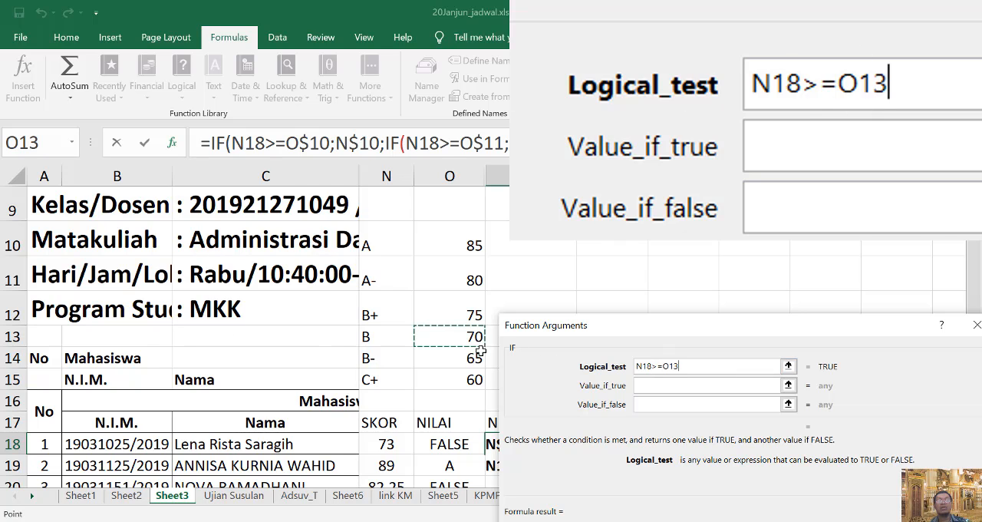
{"action": "left_click", "coordinate": [671, 366]}
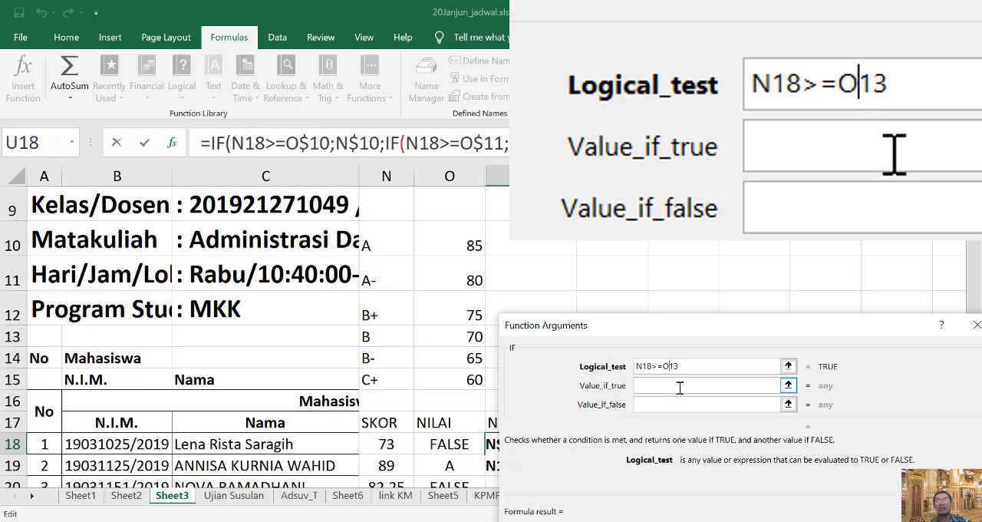
{"action": "type", "text": "$"}
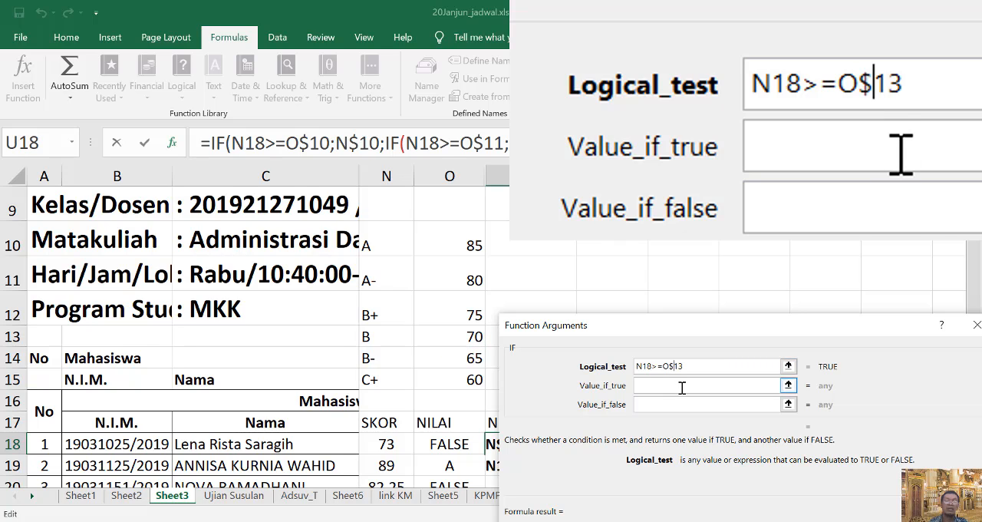
Set the fourth IF's value if true to the grade B label with a locked row, N$13.
{"action": "left_click", "coordinate": [682, 387]}
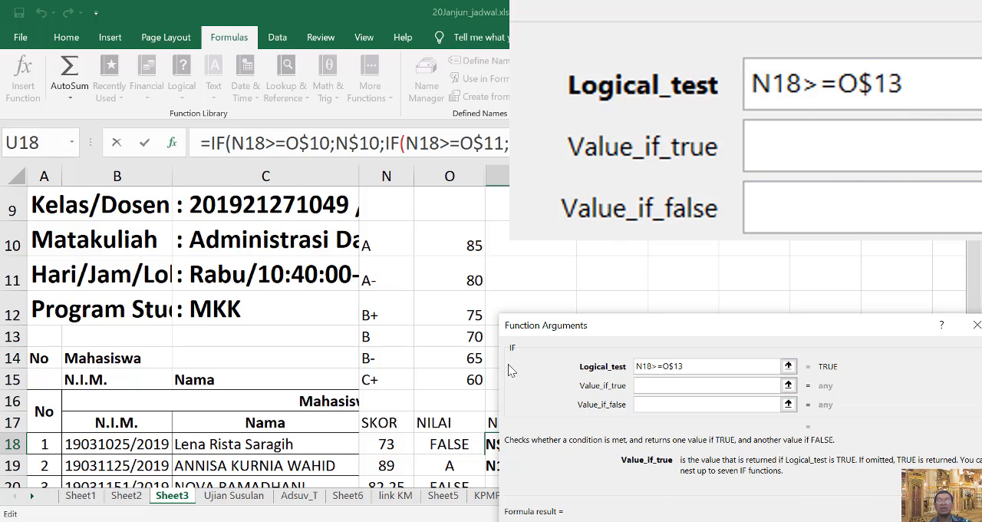
{"action": "left_click", "coordinate": [387, 341]}
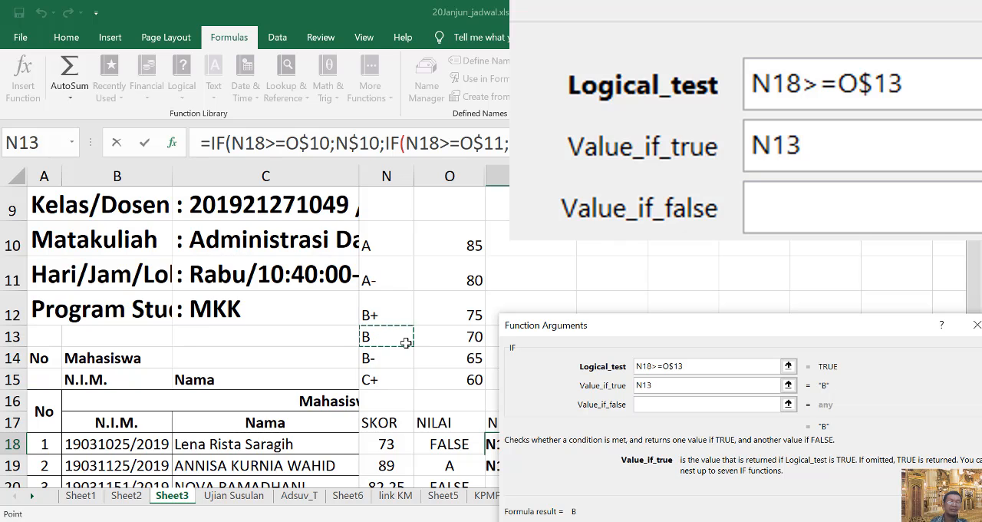
{"action": "left_click", "coordinate": [643, 385]}
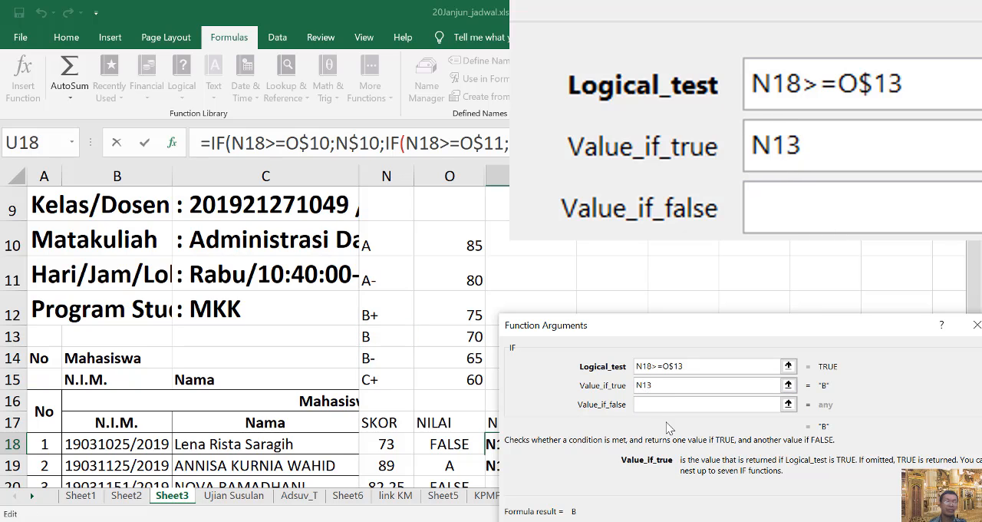
{"action": "type", "text": "$"}
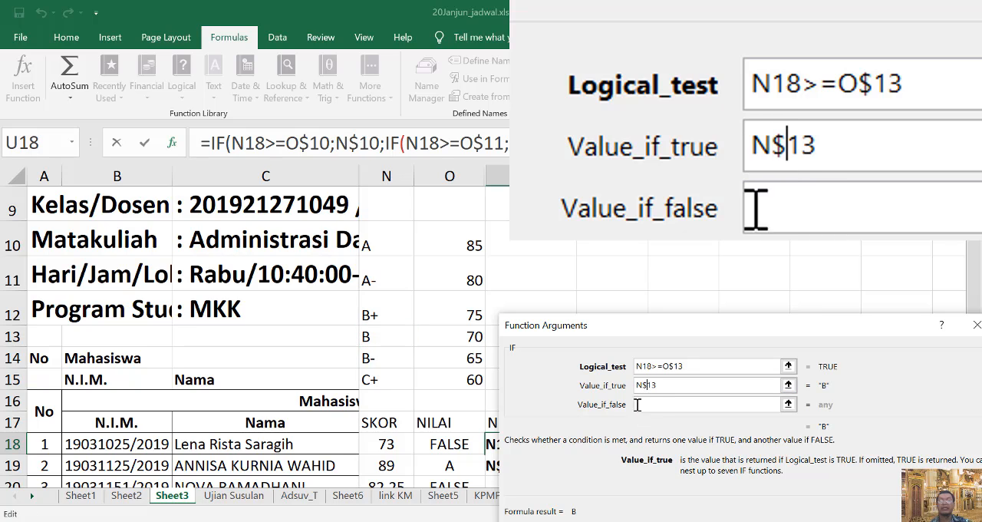
Nest a fifth IF as the value if false, with the row-locked grade B- logical test N18>=O$14.
{"action": "left_click", "coordinate": [658, 404]}
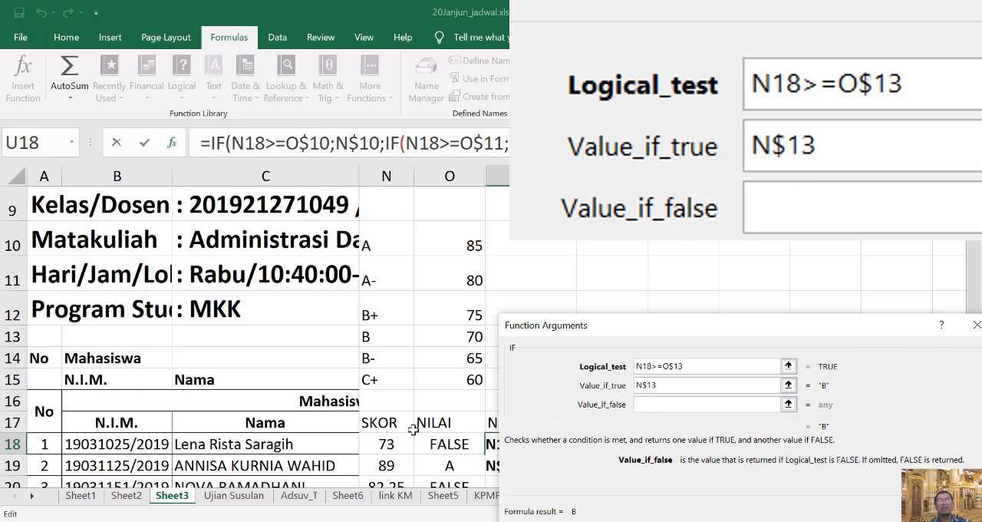
{"action": "left_click", "coordinate": [27, 147]}
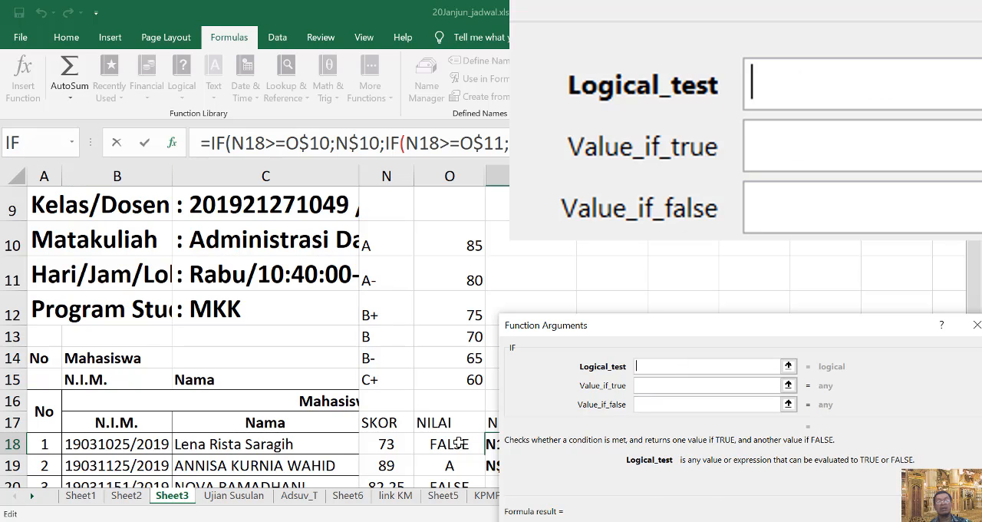
{"action": "type", "text": "N18>="}
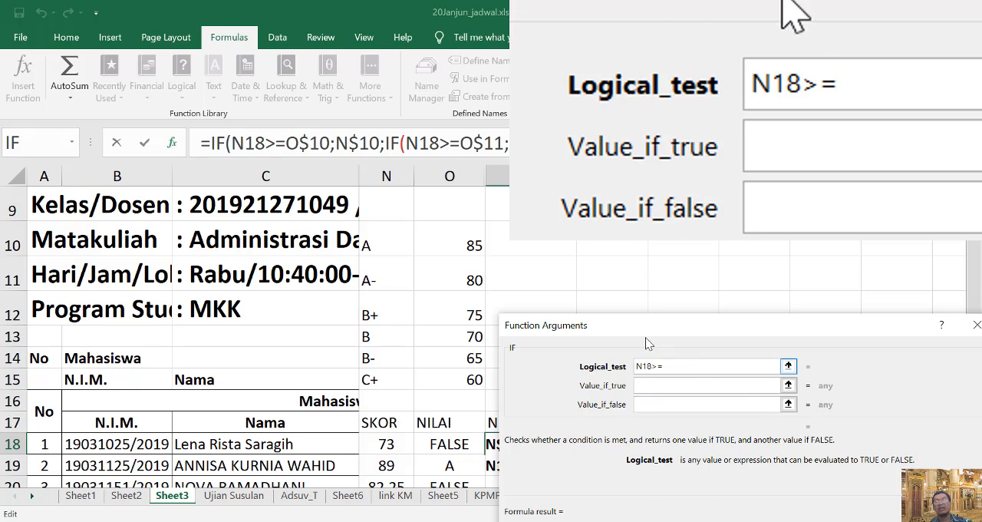
{"action": "left_click", "coordinate": [474, 359]}
{"action": "left_click", "coordinate": [674, 366]}
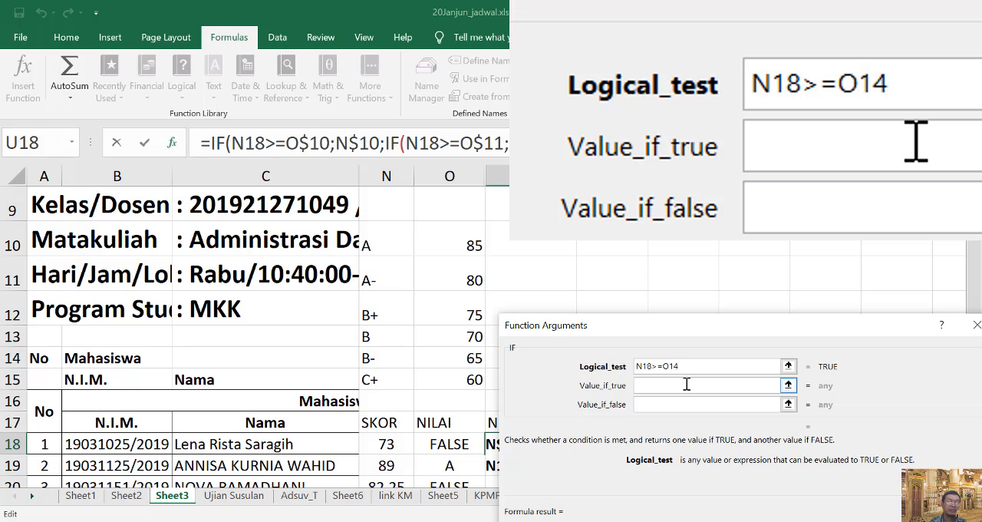
{"action": "type", "text": "$"}
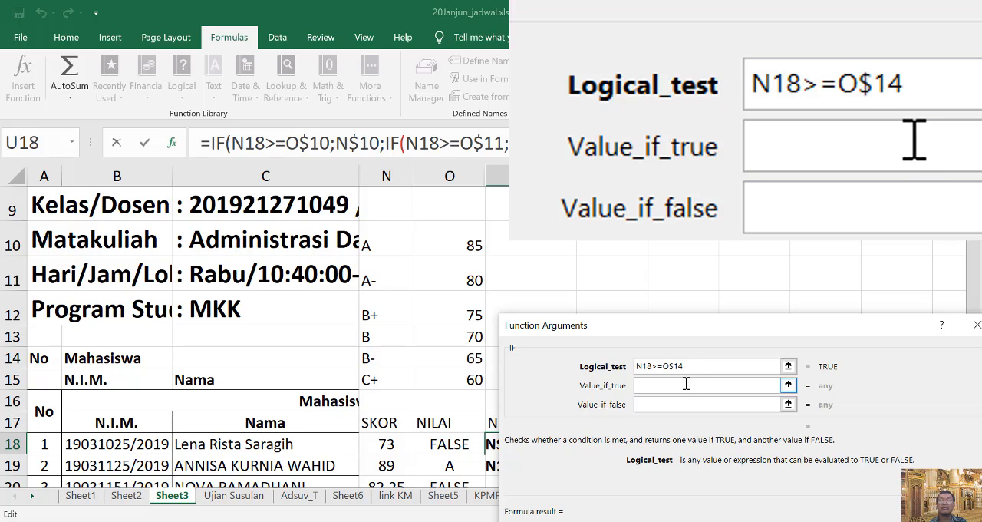
Set the fifth IF's value if true to the grade B- label with a locked row, N$14.
{"action": "left_click", "coordinate": [687, 385]}
{"action": "left_click", "coordinate": [384, 356]}
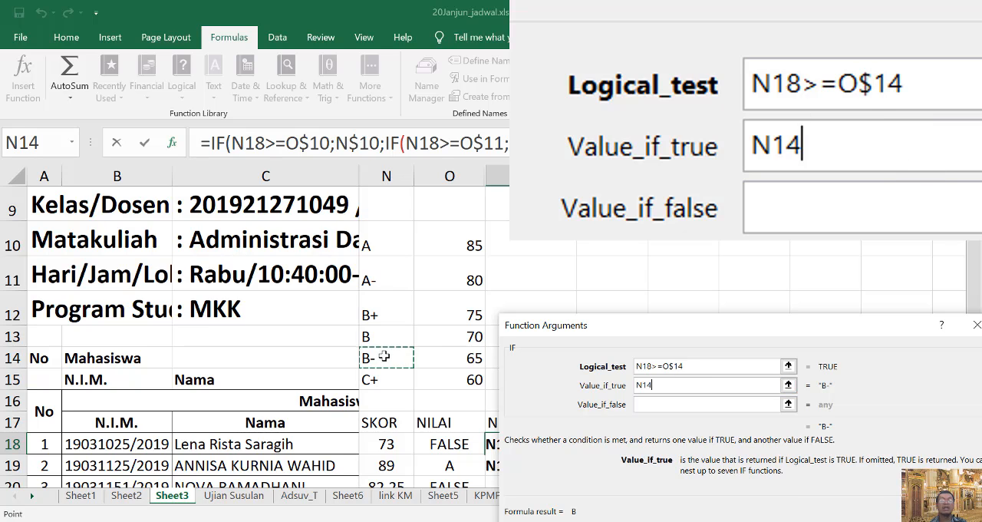
{"action": "left_click", "coordinate": [643, 384]}
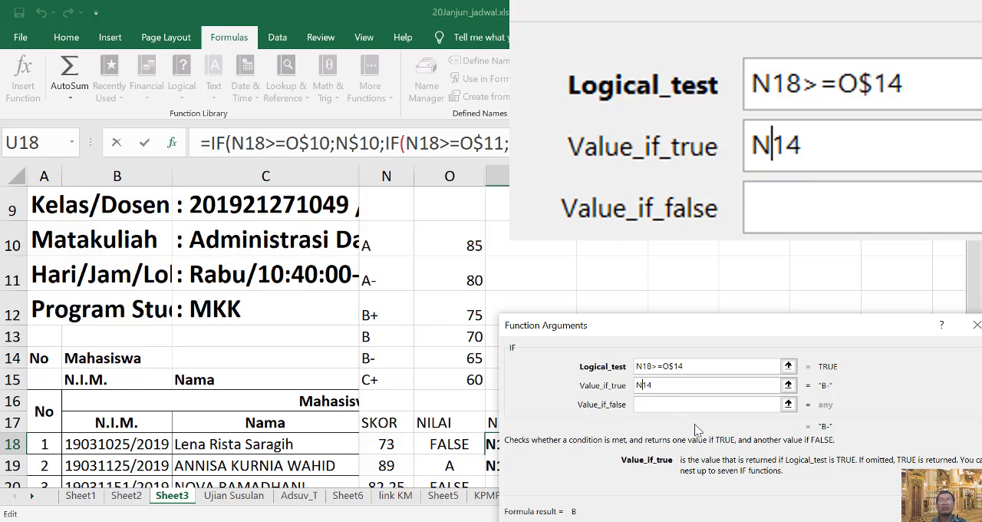
{"action": "type", "text": "$"}
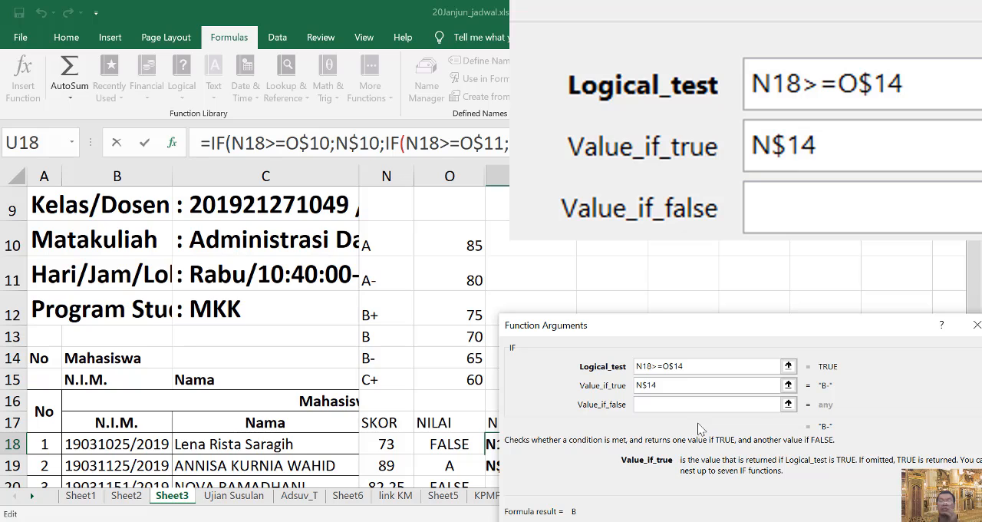
Nest a sixth IF as the value if false, with the row-locked grade C+ logical test N18>=O$15.
{"action": "left_click", "coordinate": [670, 405]}
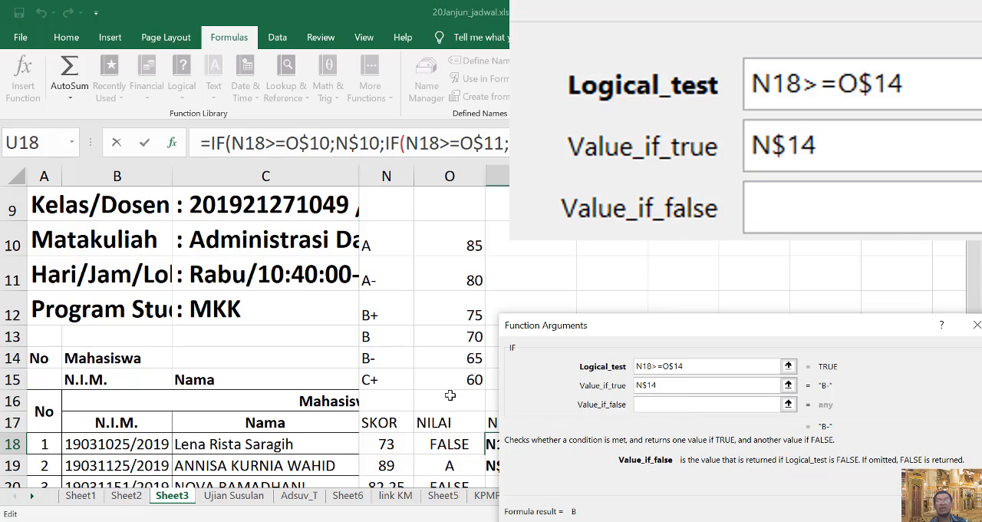
{"action": "left_click", "coordinate": [23, 143]}
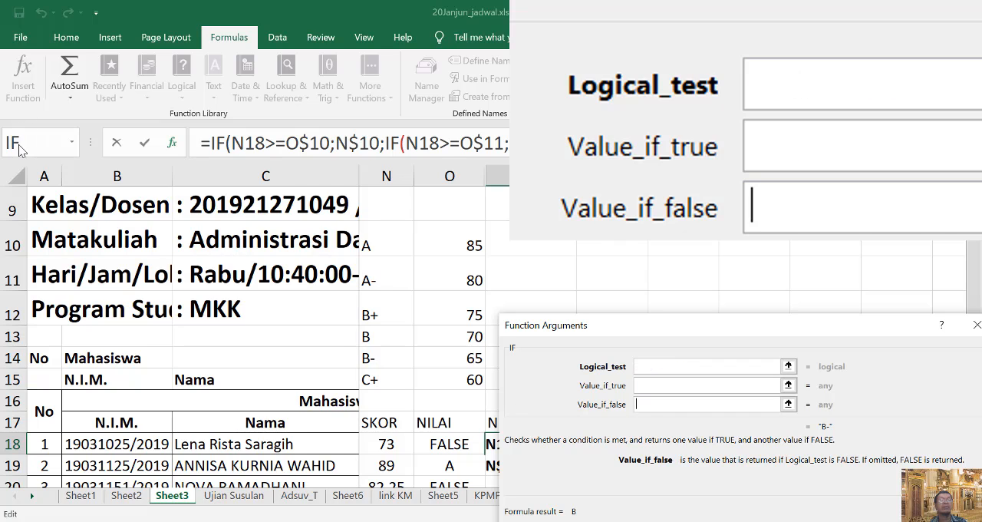
{"action": "type", "text": "N18>="}
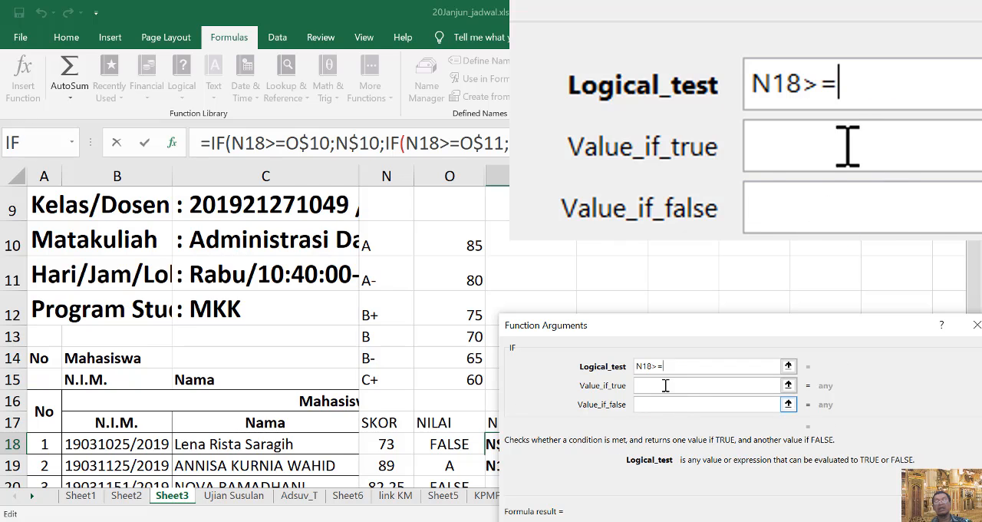
{"action": "left_click", "coordinate": [470, 381]}
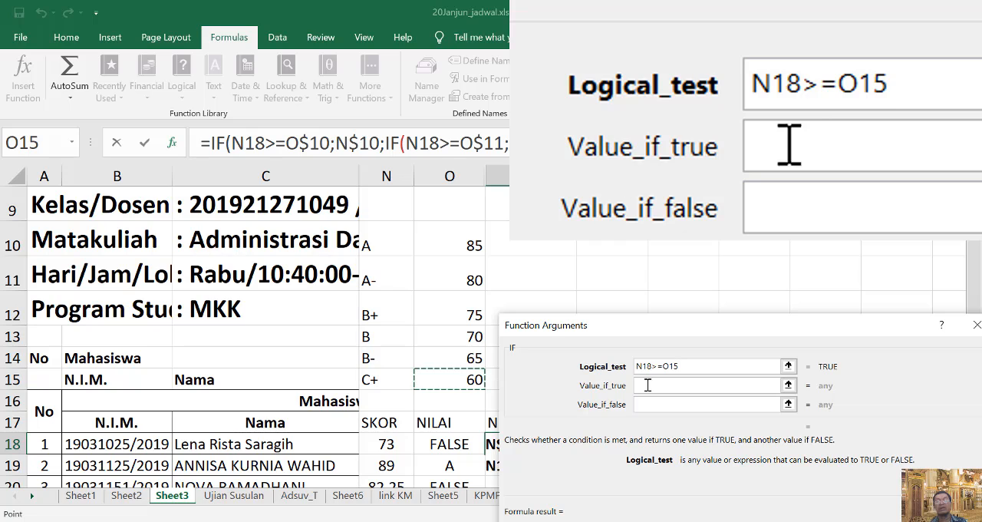
{"action": "left_click", "coordinate": [667, 367]}
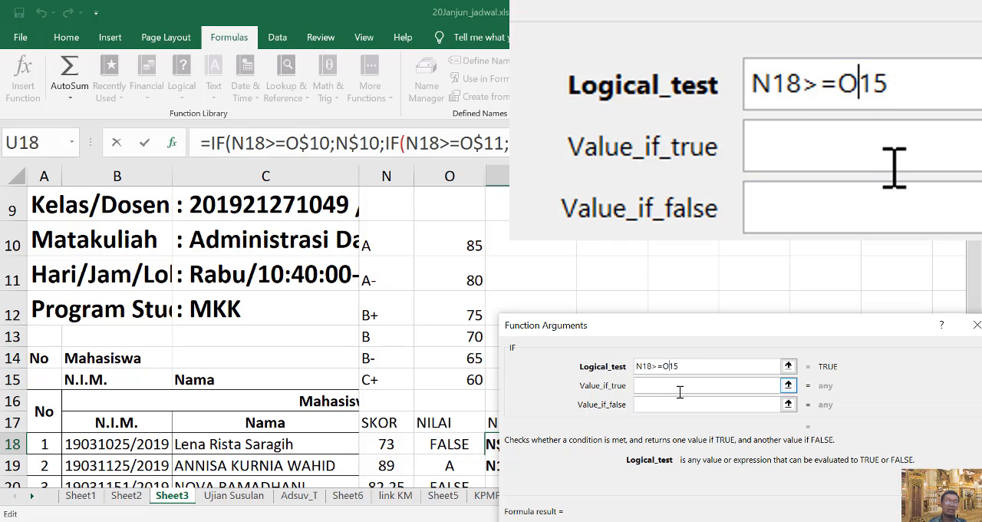
{"action": "type", "text": "$"}
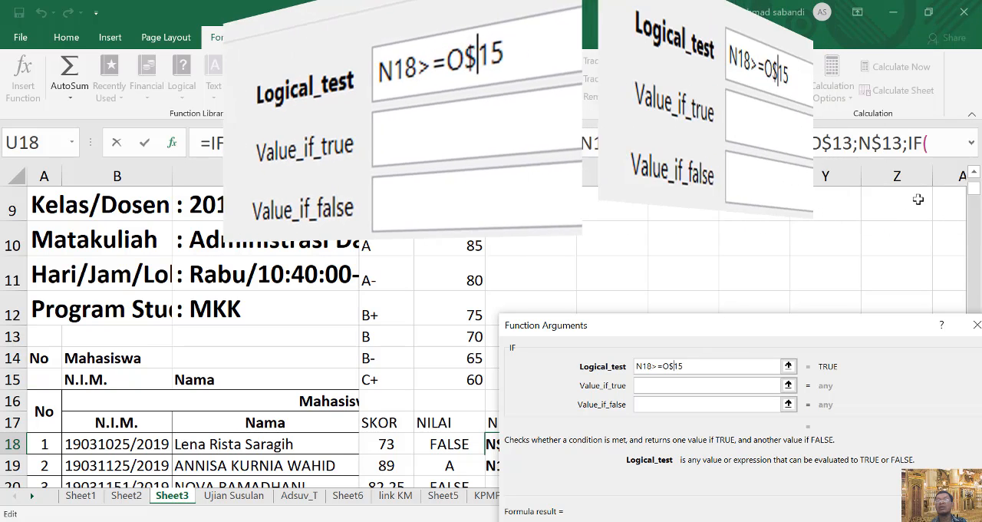
Expand the formula display and set the sixth IF's value if true to the grade C+ label with a locked row, N$15.
{"action": "left_click", "coordinate": [971, 144]}
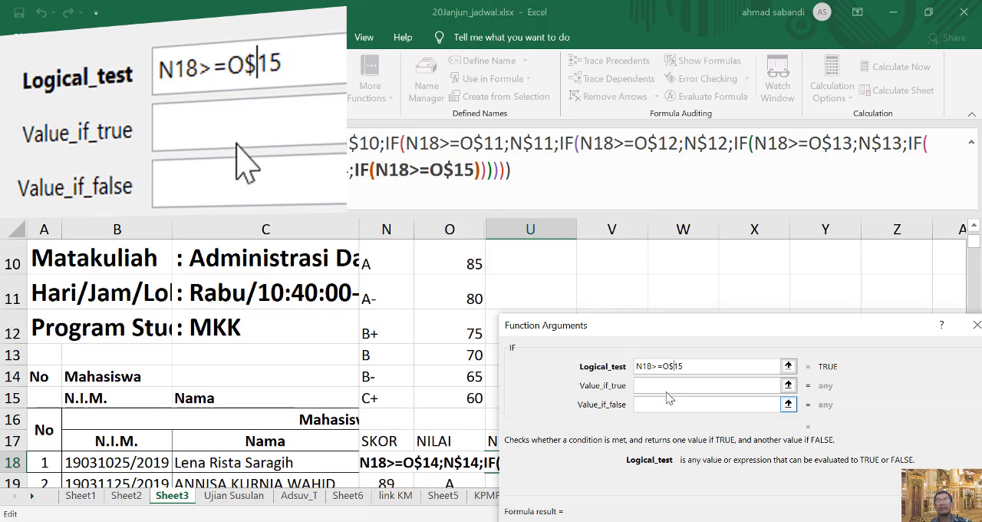
{"action": "left_click", "coordinate": [676, 381]}
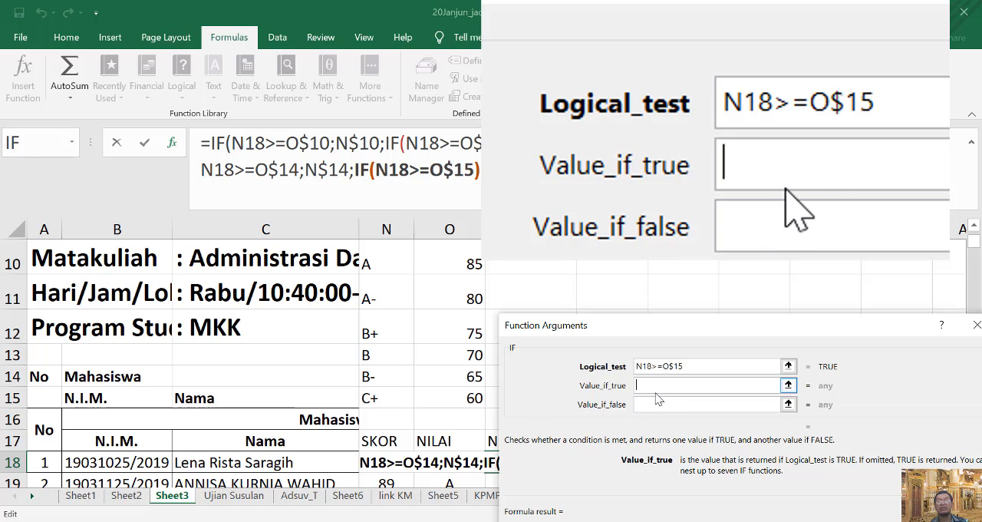
{"action": "left_click", "coordinate": [384, 398]}
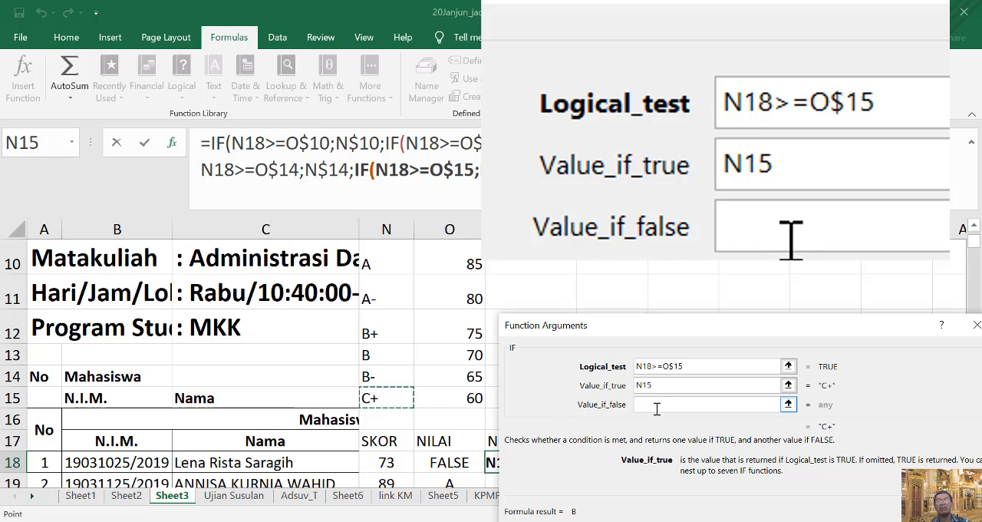
{"action": "left_click", "coordinate": [643, 386]}
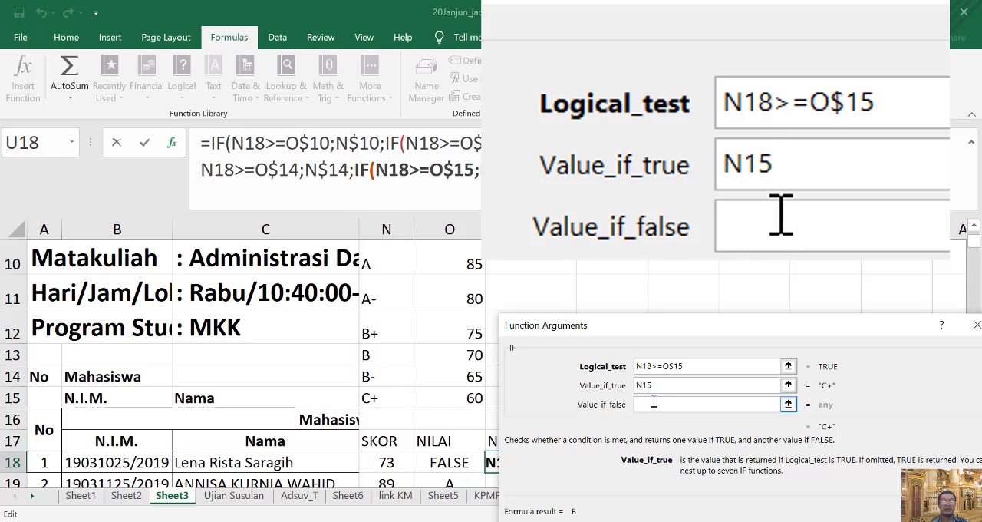
{"action": "type", "text": "$"}
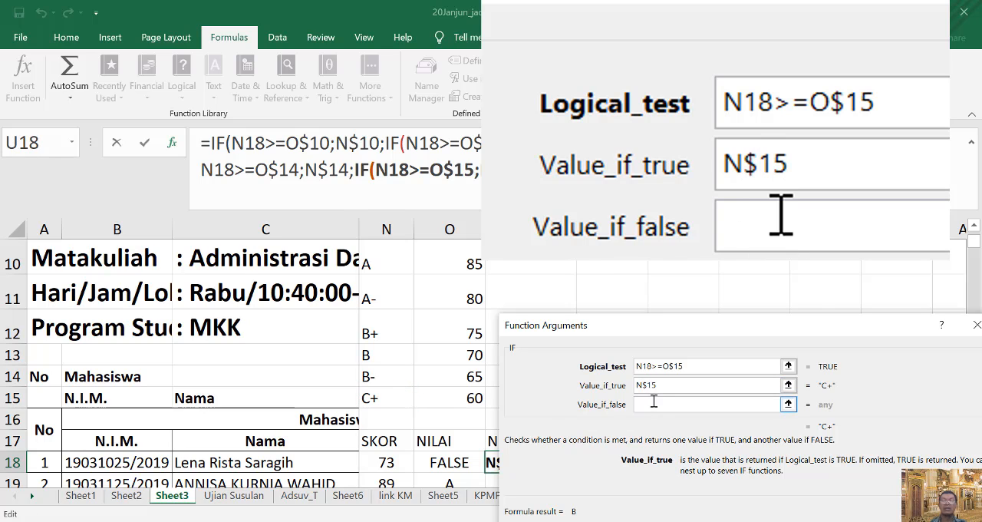
Set the sixth IF's value if false to GAGAL and accept the nested formula in U18.
{"action": "left_click", "coordinate": [652, 403]}
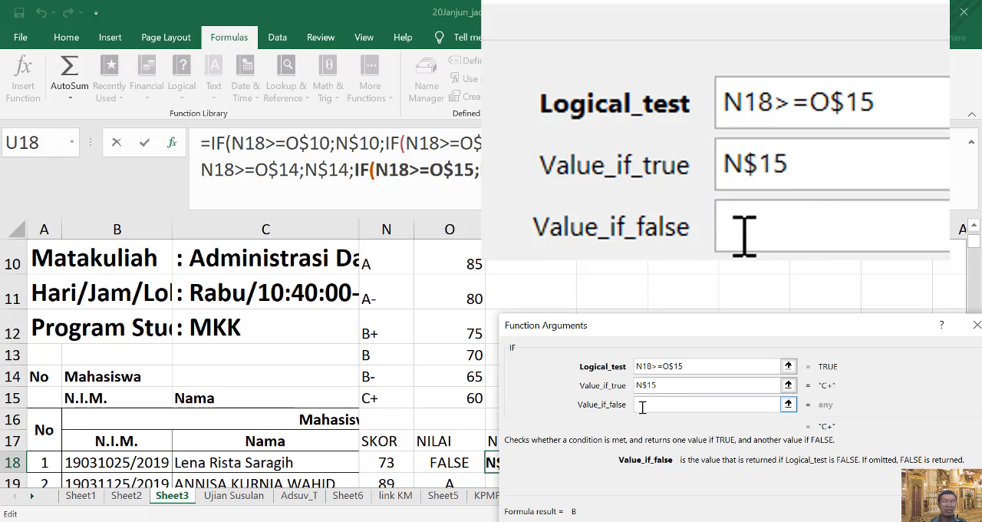
{"action": "type", "text": "GAGA"}
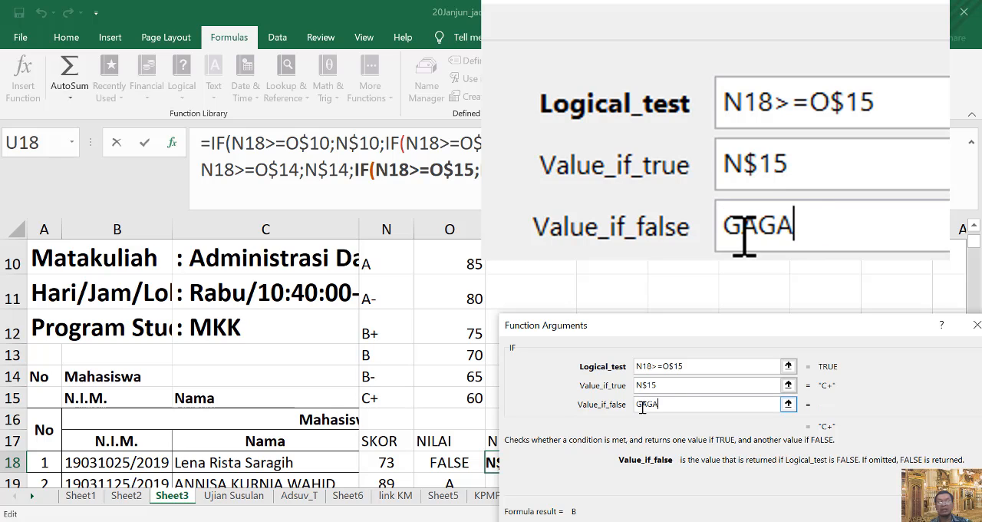
{"action": "type", "text": ";"}
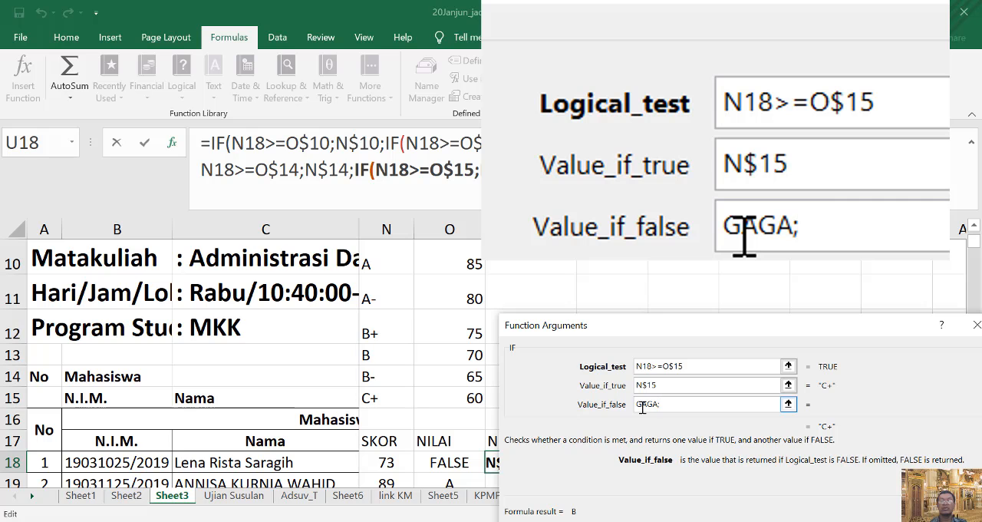
{"action": "key", "text": "BackSpace"}
{"action": "type", "text": "L"}
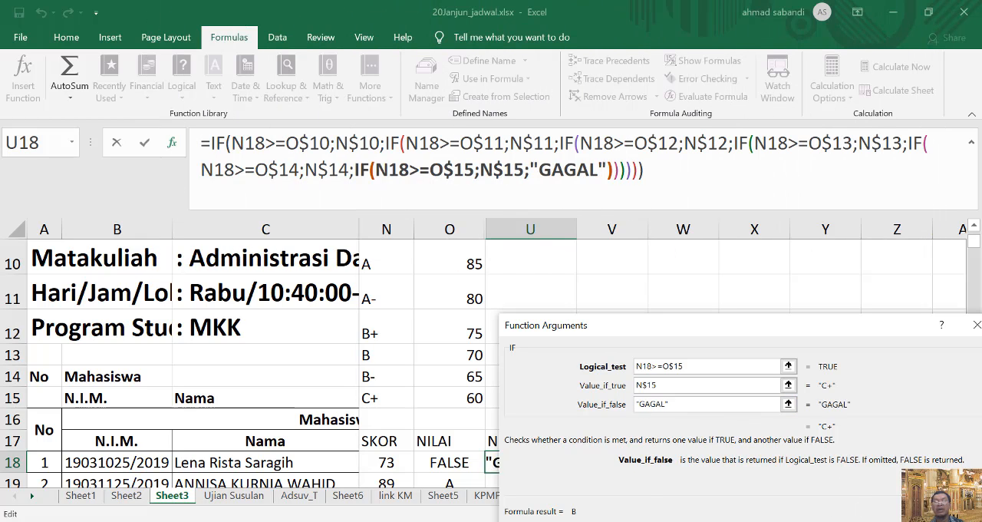
{"action": "left_click", "coordinate": [862, 503]}
Replace the fixed score in N18 by filling the SKOR average formula up from N19, and check the grade in U18.
{"action": "scroll", "coordinate": [741, 468], "scroll_direction": "down", "scroll_amount": 2}
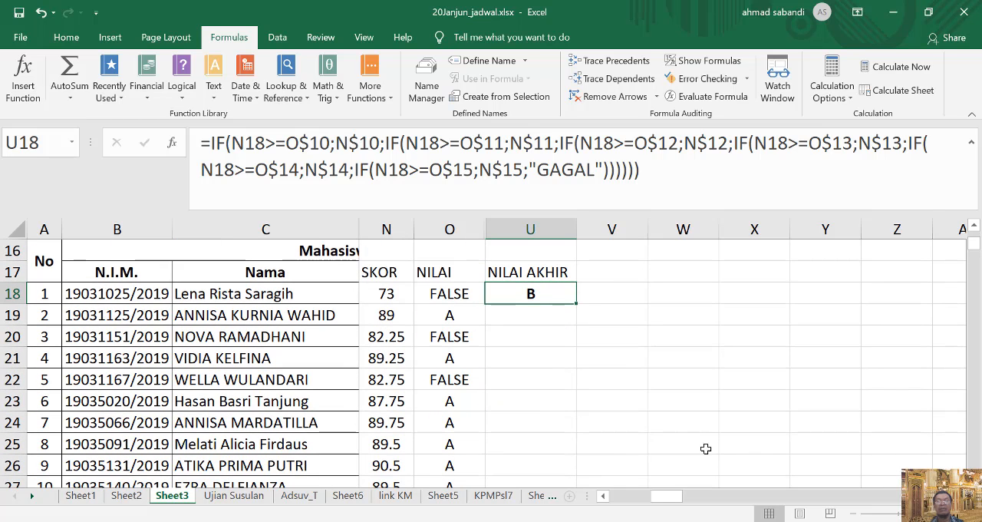
{"action": "left_click", "coordinate": [386, 293]}
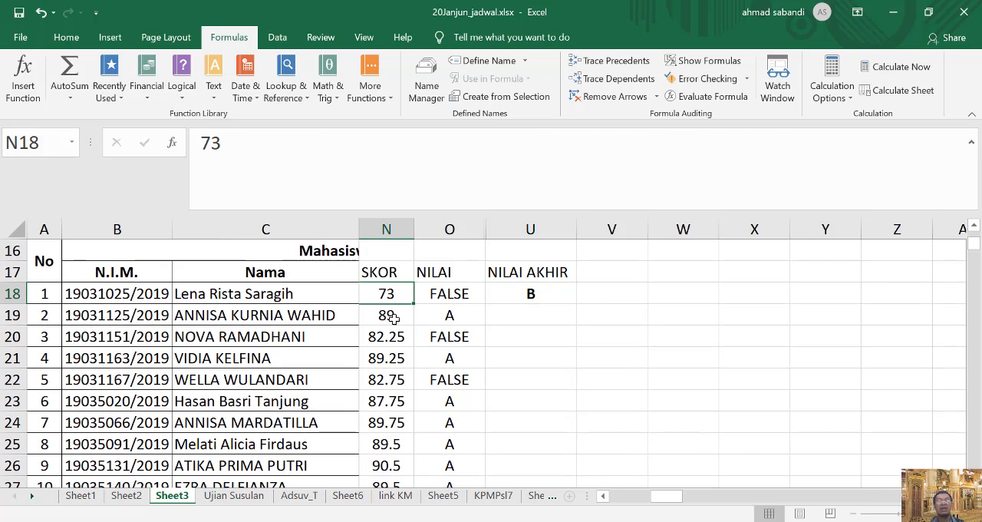
{"action": "left_click", "coordinate": [392, 317]}
{"action": "left_click_drag", "start_coordinate": [416, 324], "coordinate": [416, 290]}
{"action": "left_click", "coordinate": [675, 331]}
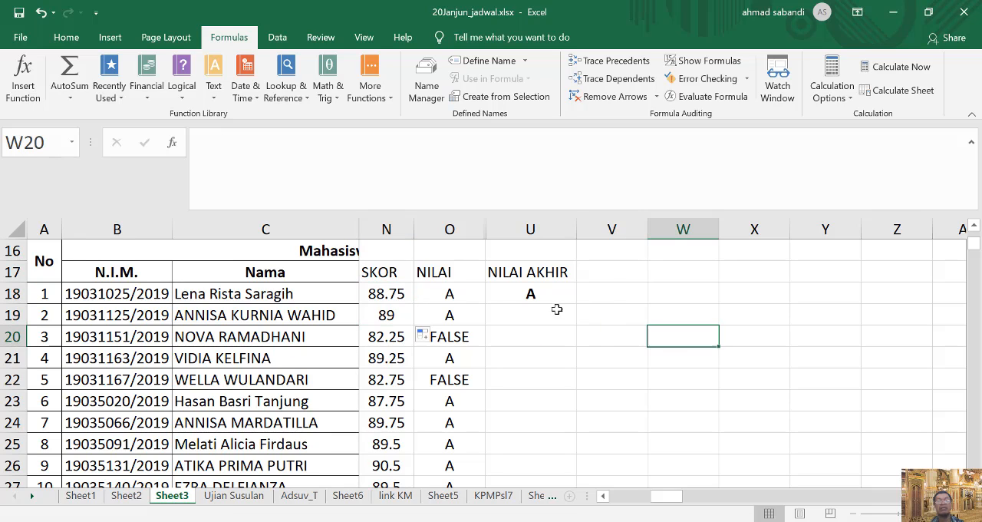
{"action": "left_click", "coordinate": [520, 287]}
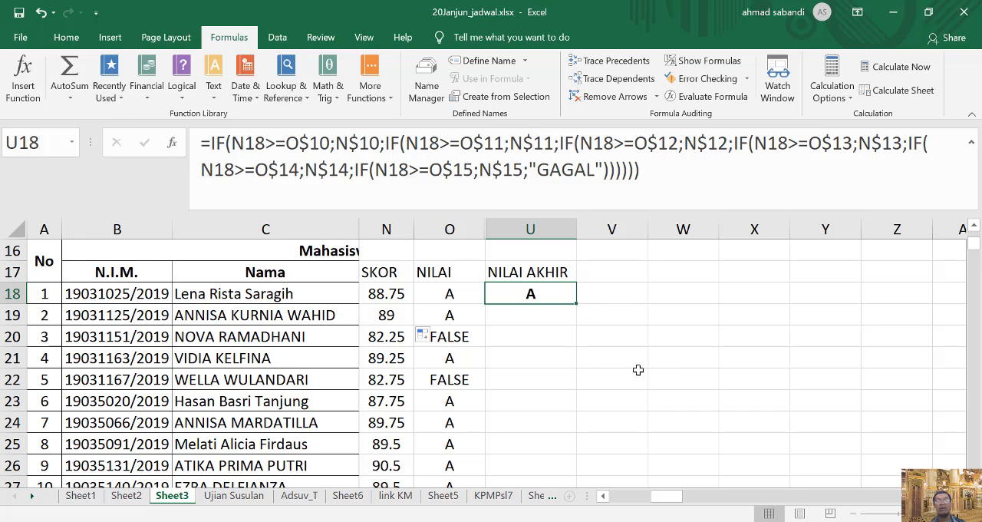
Hide column O with the old NILAI results.
{"action": "scroll", "coordinate": [468, 346], "scroll_direction": "up", "scroll_amount": 3}
{"action": "scroll", "coordinate": [468, 346], "scroll_direction": "down", "scroll_amount": 2}
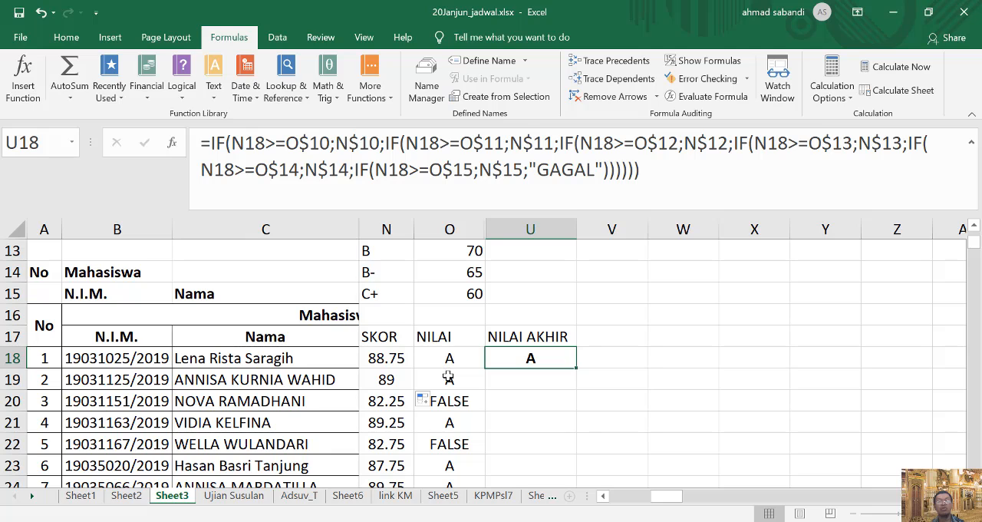
{"action": "left_click", "coordinate": [452, 230]}
{"action": "right_click", "coordinate": [453, 232]}
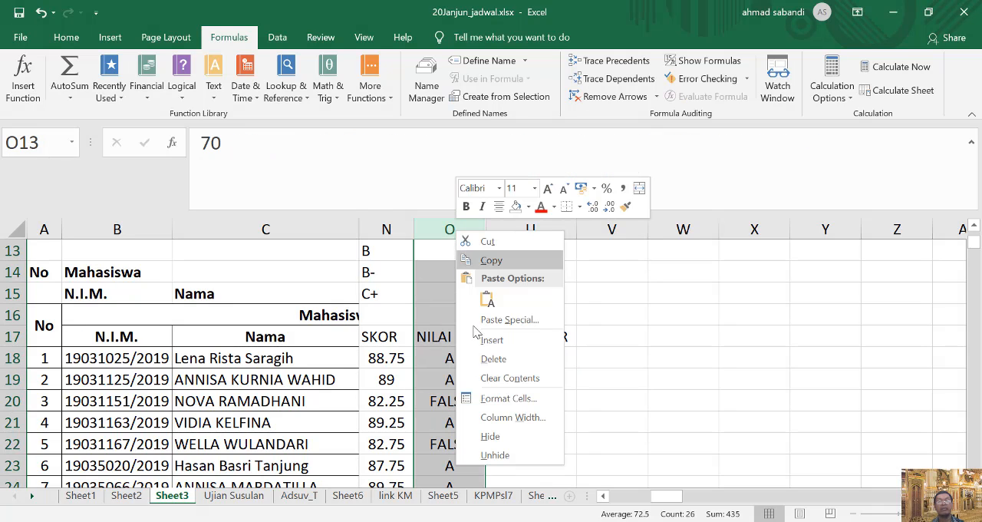
{"action": "left_click", "coordinate": [491, 436]}
Fill the SKOR and NILAI AKHIR formulas from N18:U18 down to the class's last student in row 65.
{"action": "left_click", "coordinate": [458, 387]}
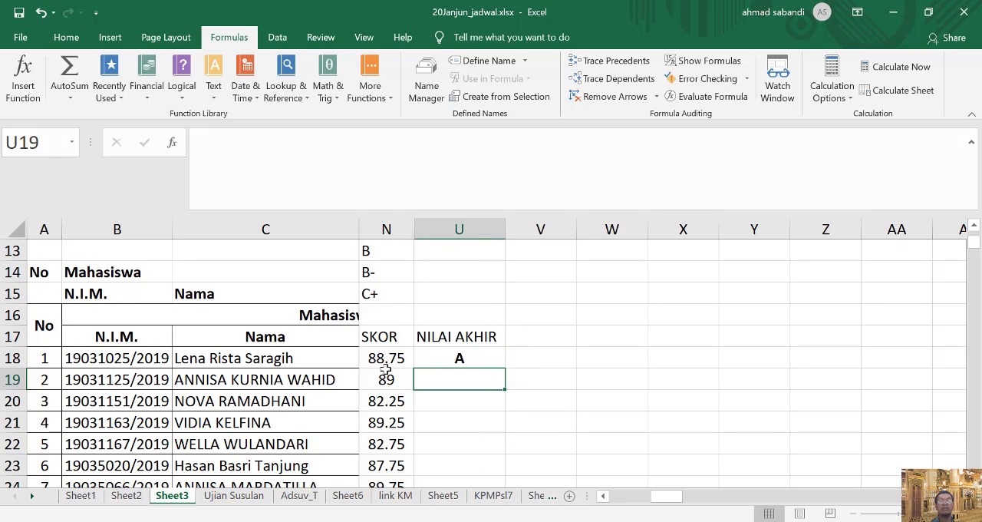
{"action": "mouse_move", "coordinate": [376, 358]}
{"action": "left_mouse_down"}
{"action": "mouse_move", "coordinate": [459, 358]}
{"action": "mouse_move", "coordinate": [509, 412]}
{"action": "mouse_move", "coordinate": [509, 495]}
{"action": "mouse_move", "coordinate": [498, 427]}
{"action": "left_mouse_up"}
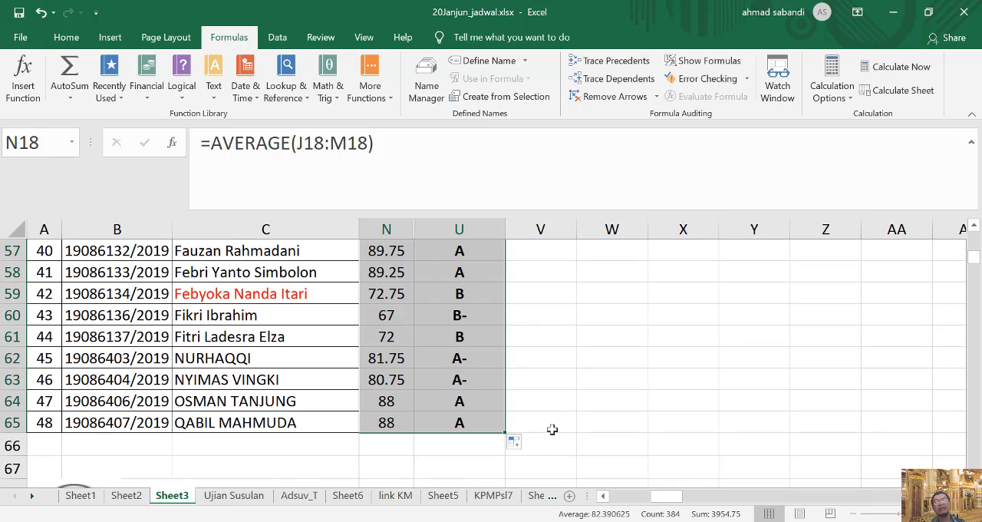
Copy the score and grade formulas from N65:U65 to the next class's first student, starting at N82.
{"action": "left_click_drag", "start_coordinate": [384, 423], "coordinate": [440, 424]}
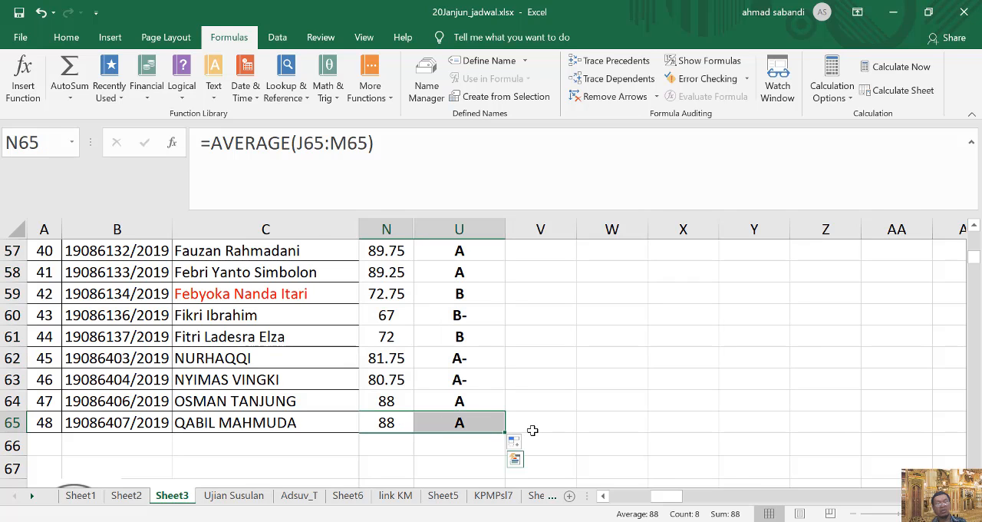
{"action": "key", "text": "ctrl+c"}
{"action": "scroll", "coordinate": [388, 439], "scroll_direction": "down", "scroll_amount": 3}
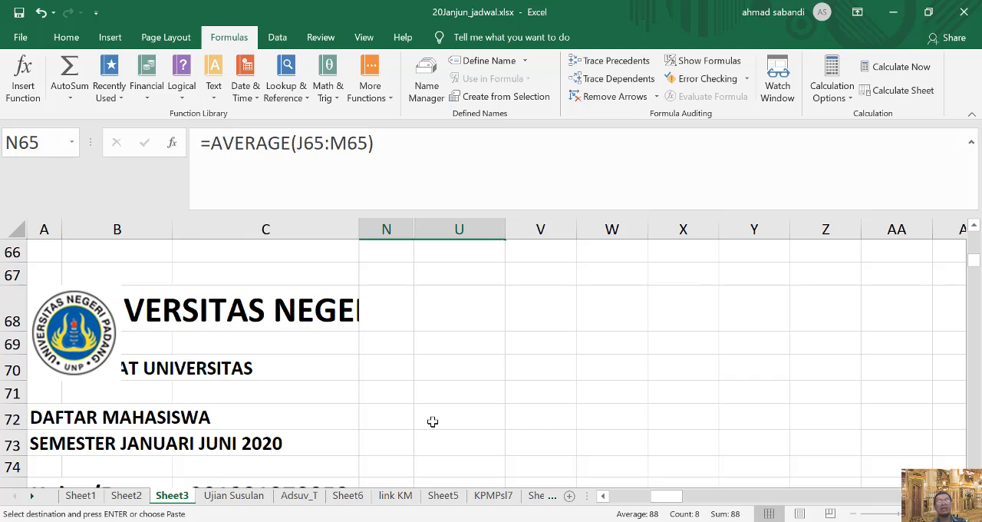
{"action": "scroll", "coordinate": [432, 421], "scroll_direction": "down", "scroll_amount": 6}
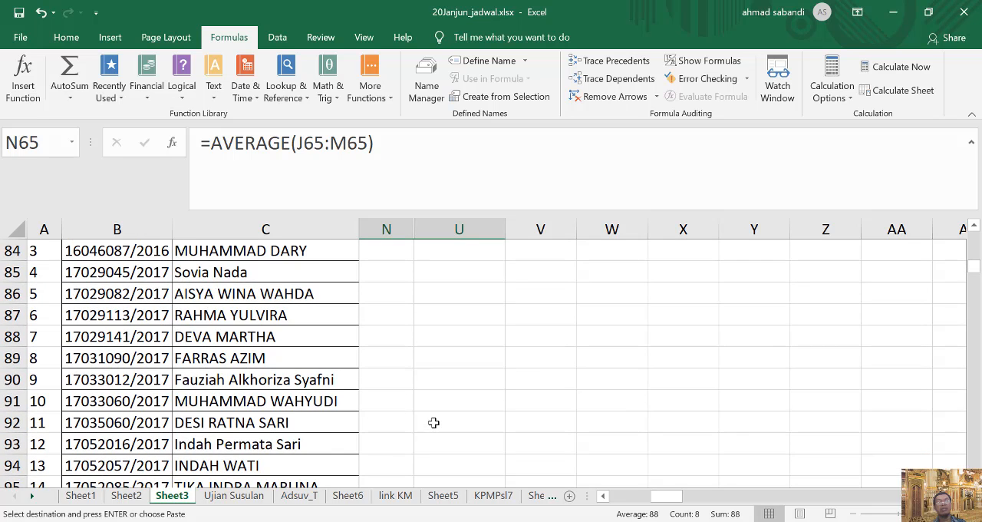
{"action": "scroll", "coordinate": [433, 423], "scroll_direction": "up", "scroll_amount": 2}
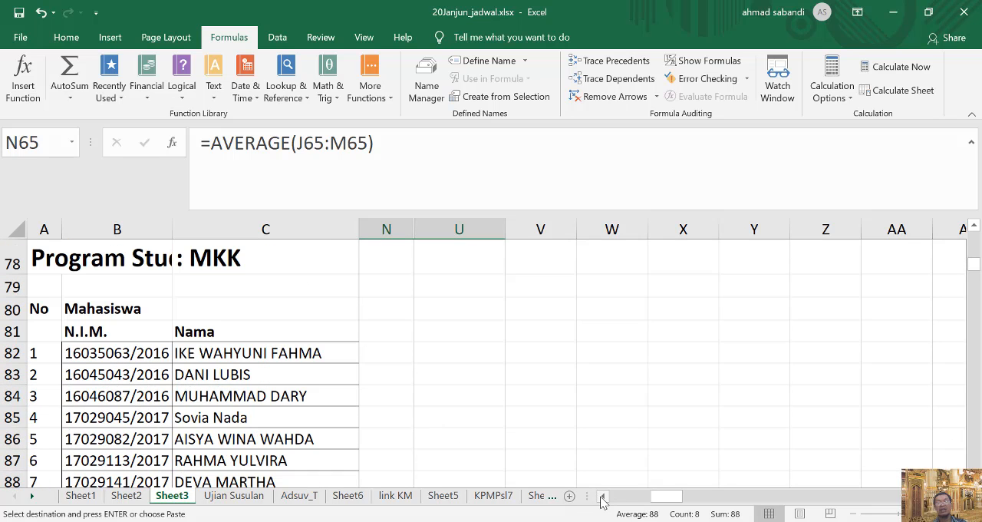
{"action": "left_click_drag", "start_coordinate": [603, 500], "coordinate": [609, 410]}
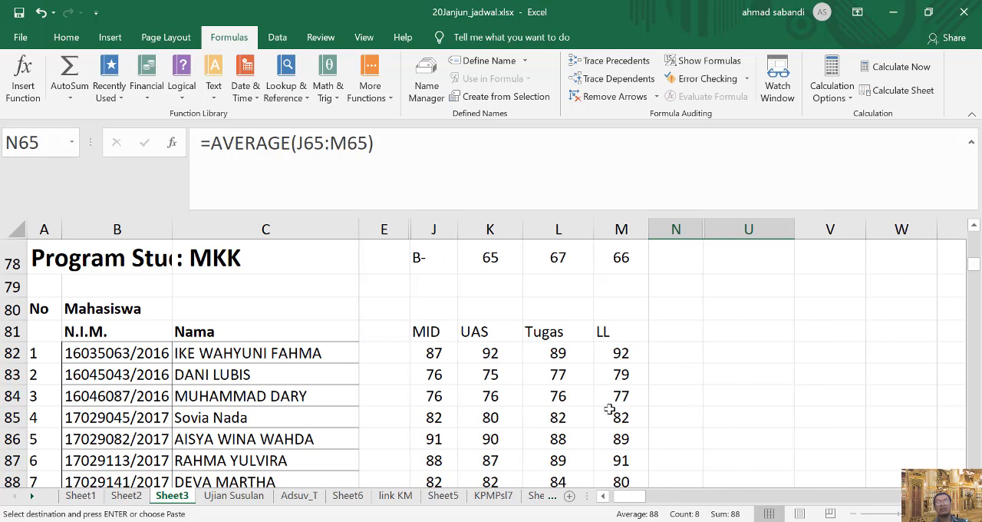
{"action": "left_click", "coordinate": [667, 350]}
{"action": "scroll", "coordinate": [707, 340], "scroll_direction": "up", "scroll_amount": 7}
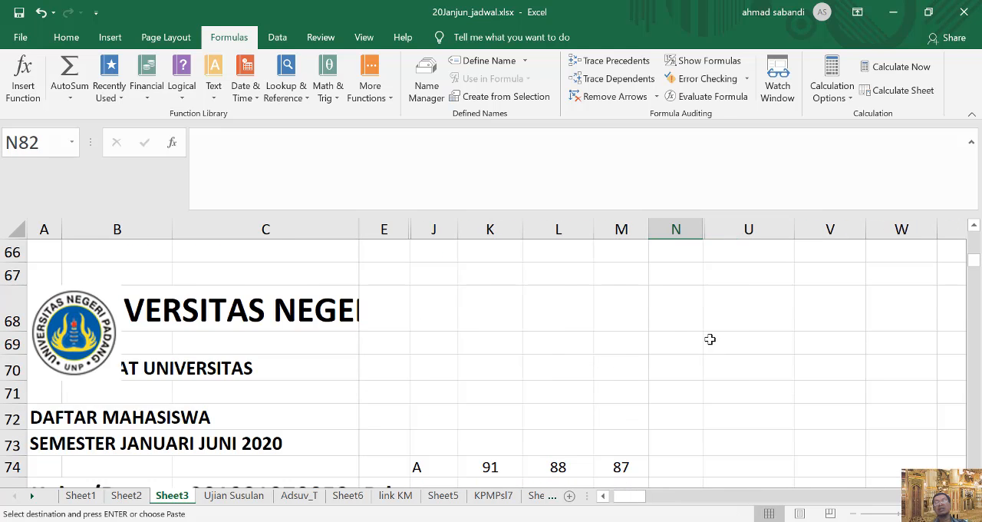
{"action": "scroll", "coordinate": [690, 415], "scroll_direction": "down", "scroll_amount": 4}
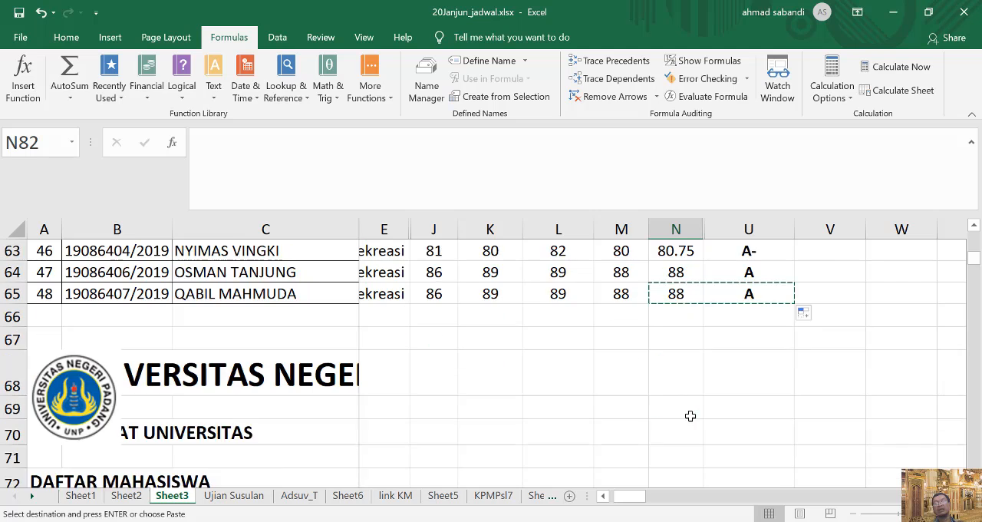
{"action": "left_click", "coordinate": [680, 376]}
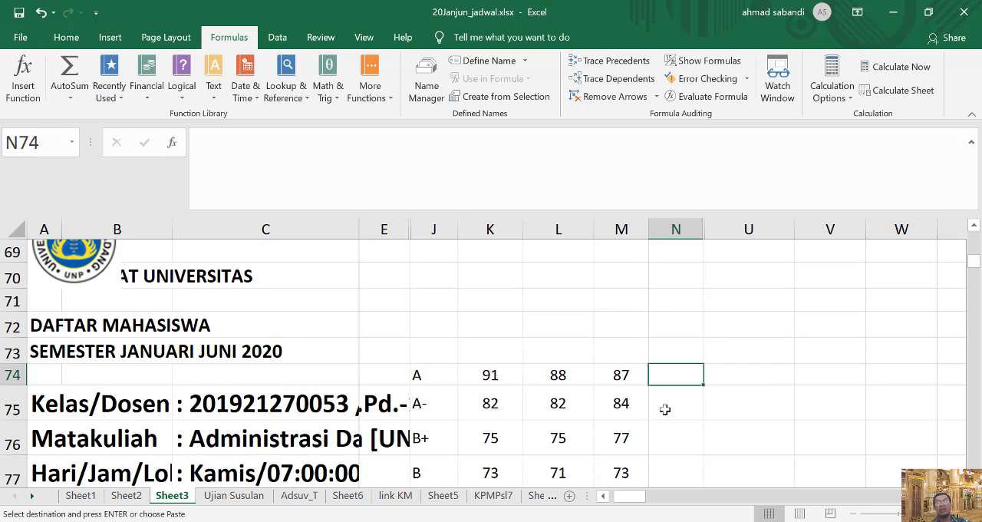
{"action": "scroll", "coordinate": [665, 410], "scroll_direction": "down", "scroll_amount": 2}
{"action": "left_click", "coordinate": [671, 455]}
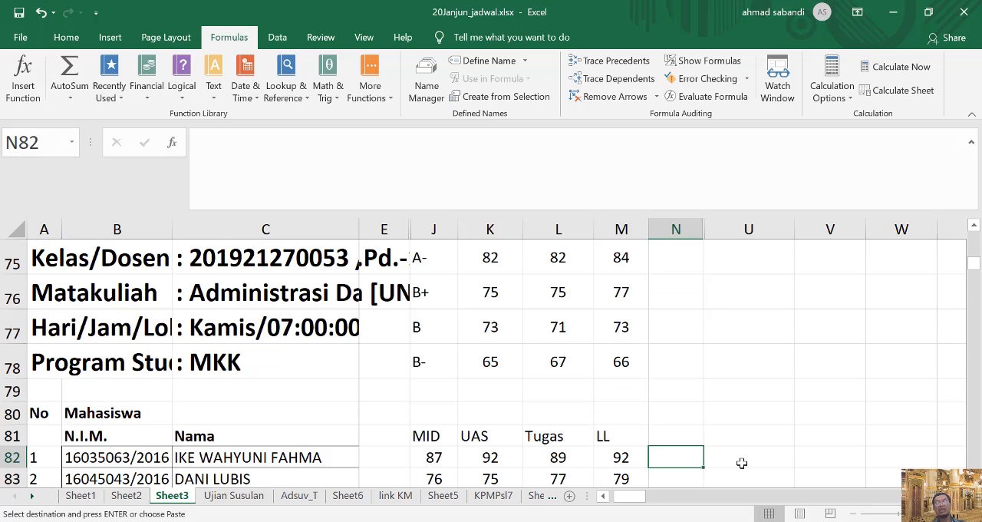
{"action": "key", "text": "ctrl+v"}
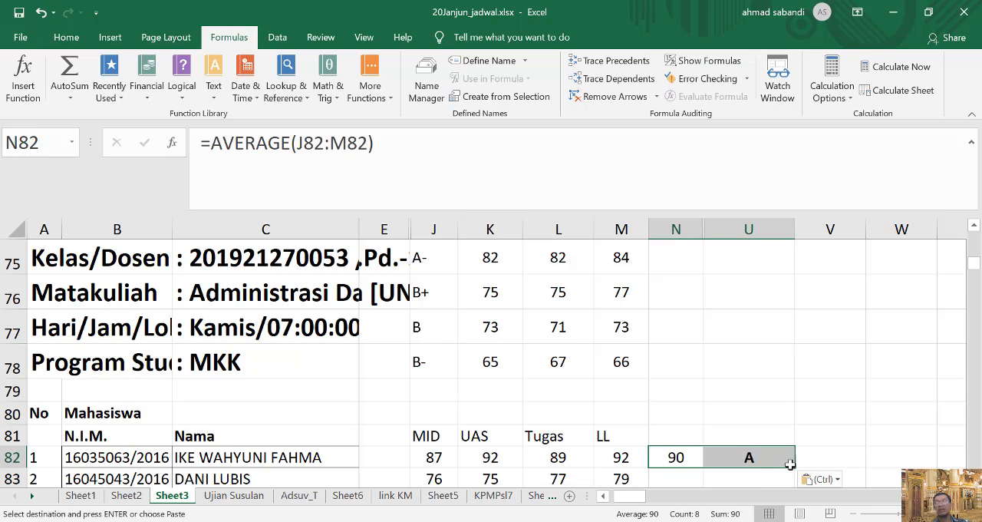
Fill the score and grade formulas from N82:U82 down to the second class's last student in row 131.
{"action": "left_click_drag", "start_coordinate": [794, 468], "coordinate": [796, 433]}
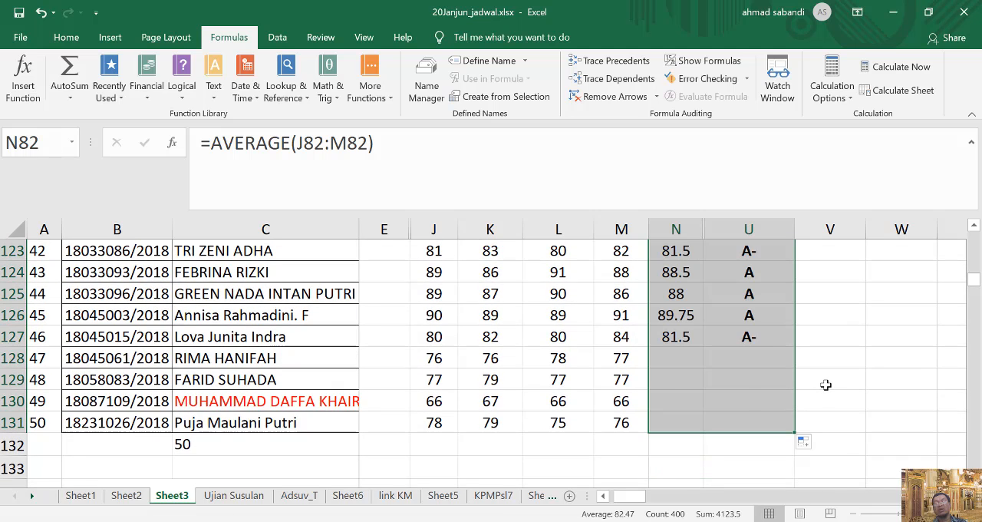
{"action": "scroll", "coordinate": [818, 403], "scroll_direction": "down", "scroll_amount": 4}
{"action": "scroll", "coordinate": [818, 406], "scroll_direction": "down", "scroll_amount": 5}
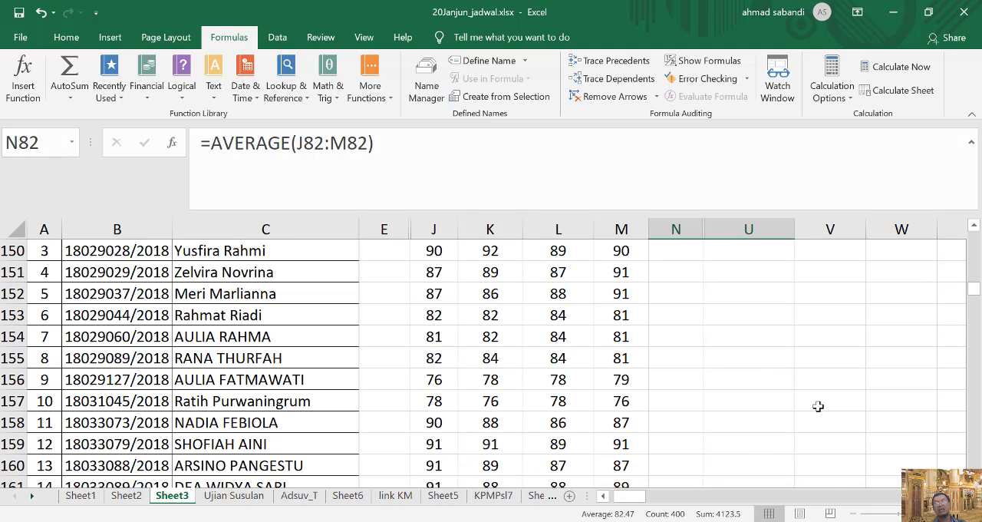
{"action": "scroll", "coordinate": [816, 400], "scroll_direction": "up", "scroll_amount": 7}
{"action": "scroll", "coordinate": [820, 367], "scroll_direction": "up", "scroll_amount": 16}
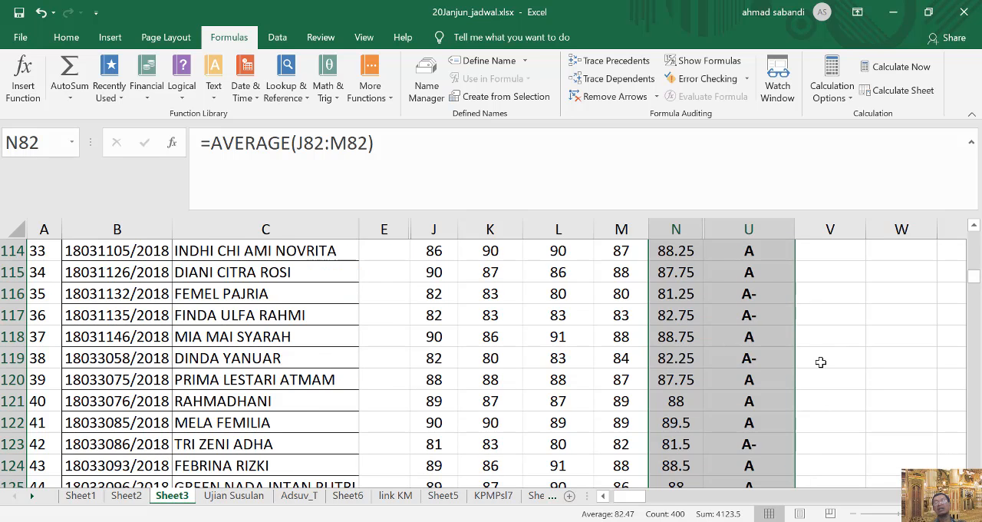
{"action": "left_click", "coordinate": [820, 362]}
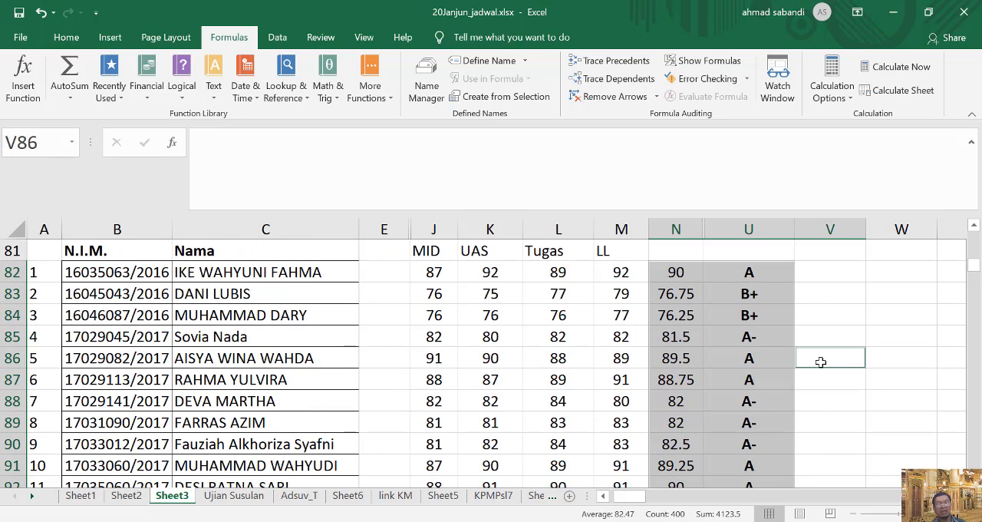
{"action": "key", "text": "ctrl+c"}
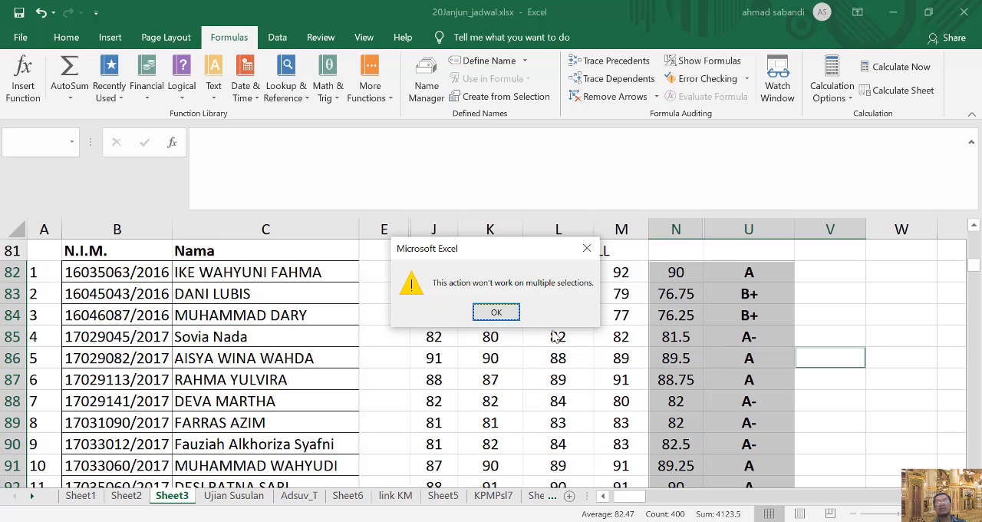
{"action": "left_click", "coordinate": [496, 314]}
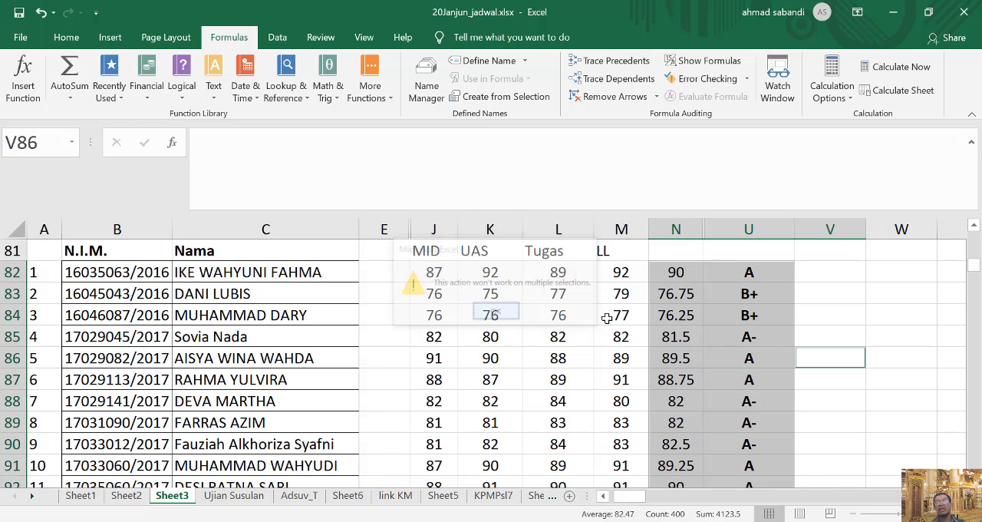
Copy the second class's score and grade formulas from N82:U131 to the third class list, starting at N148.
{"action": "left_click", "coordinate": [680, 273]}
{"action": "left_click_drag", "start_coordinate": [738, 274], "coordinate": [757, 445]}
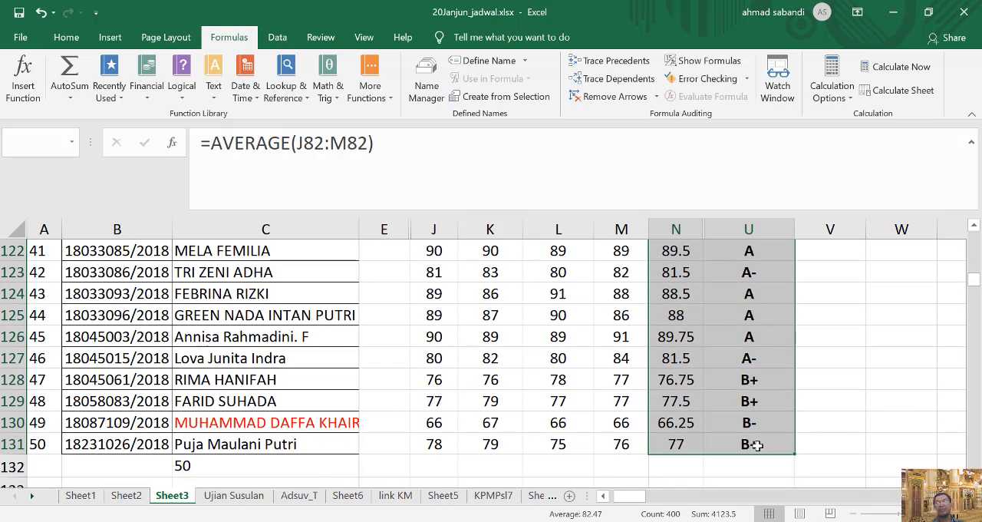
{"action": "key", "text": "ctrl+c"}
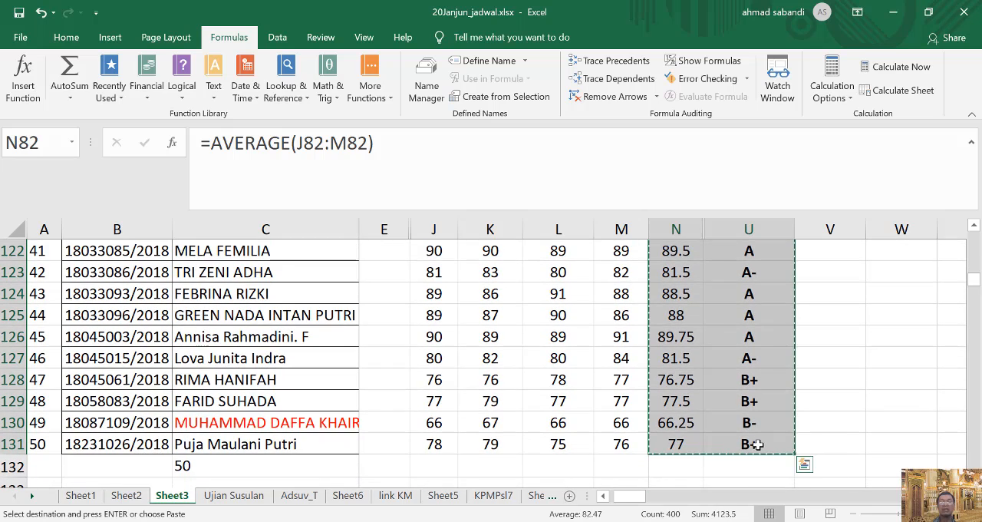
{"action": "scroll", "coordinate": [705, 445], "scroll_direction": "down", "scroll_amount": 6}
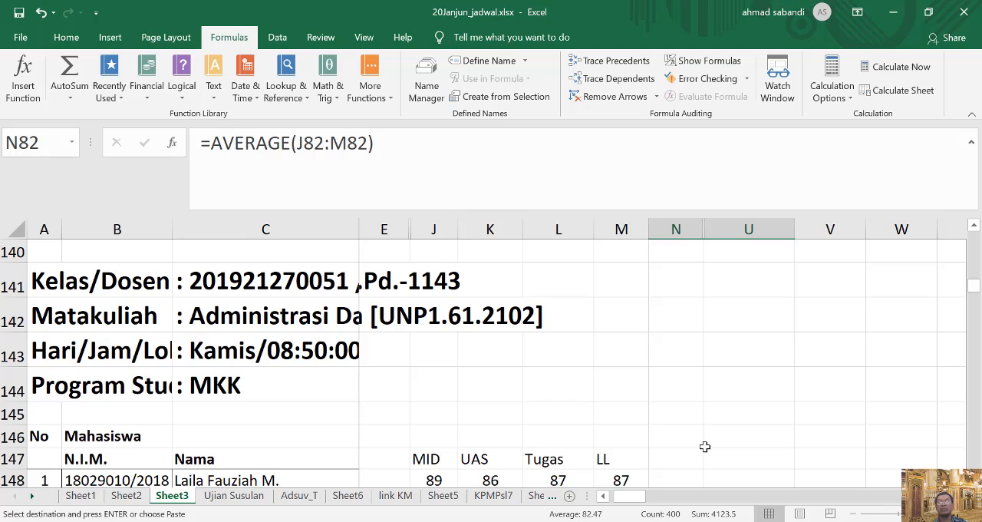
{"action": "scroll", "coordinate": [705, 446], "scroll_direction": "down", "scroll_amount": 1}
{"action": "left_click", "coordinate": [674, 392]}
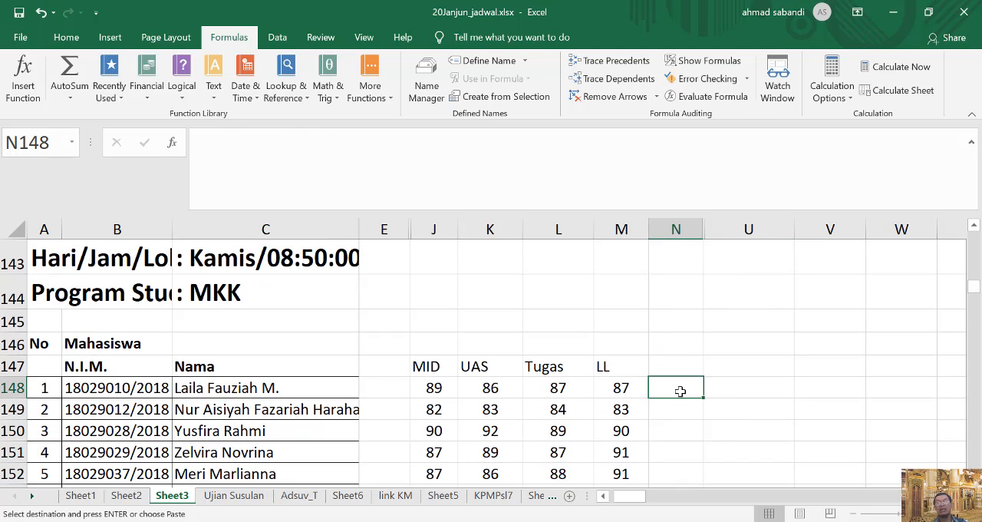
{"action": "key", "text": "ctrl+v"}
Check the scores and letter grades in columns N and U for the third class, rows 148 to 197.
{"action": "scroll", "coordinate": [695, 394], "scroll_direction": "down", "scroll_amount": 5}
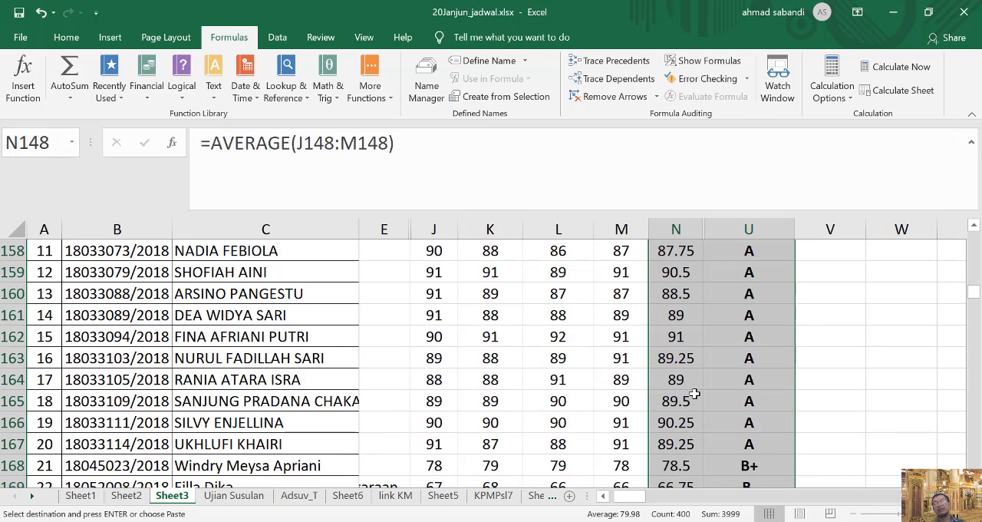
{"action": "scroll", "coordinate": [695, 394], "scroll_direction": "down", "scroll_amount": 12}
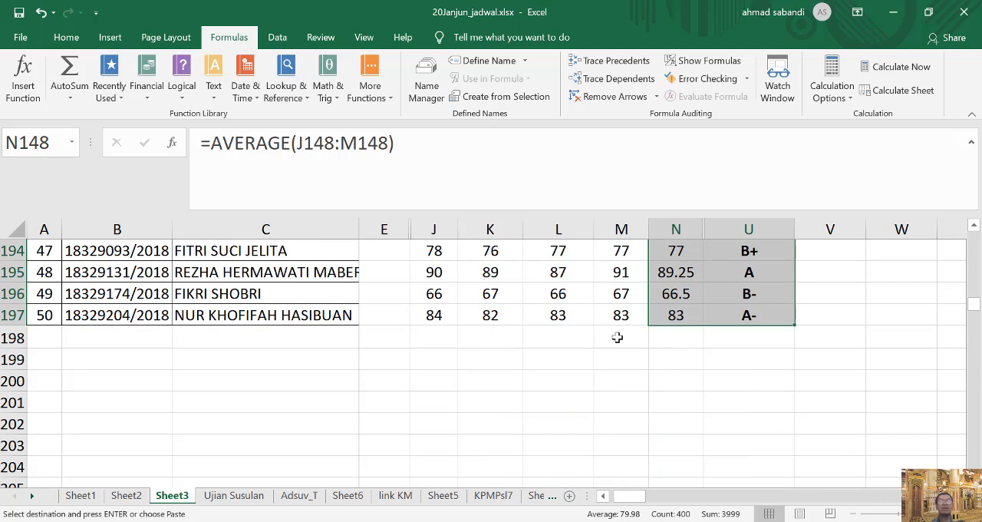
{"action": "scroll", "coordinate": [716, 333], "scroll_direction": "up", "scroll_amount": 1}
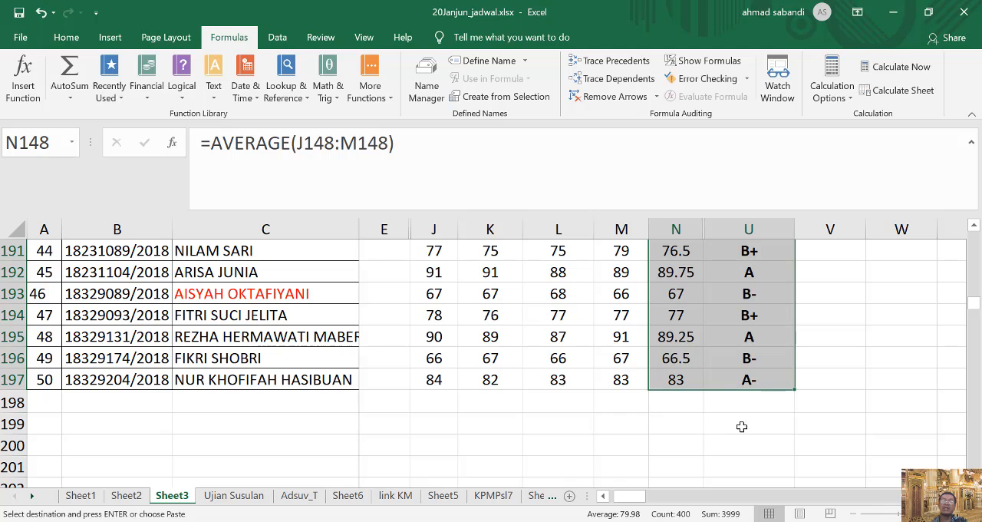
{"action": "scroll", "coordinate": [829, 366], "scroll_direction": "up", "scroll_amount": 4}
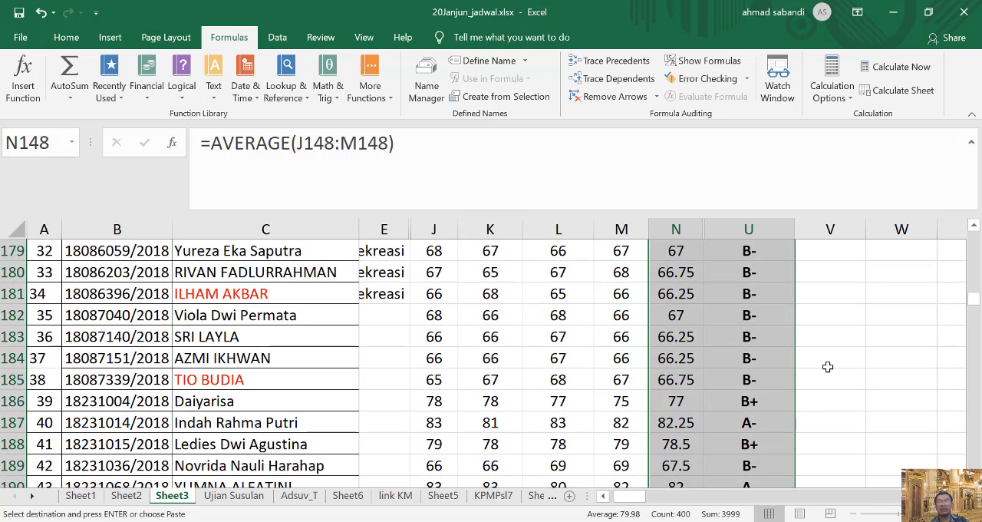
{"action": "scroll", "coordinate": [821, 361], "scroll_direction": "up", "scroll_amount": 4}
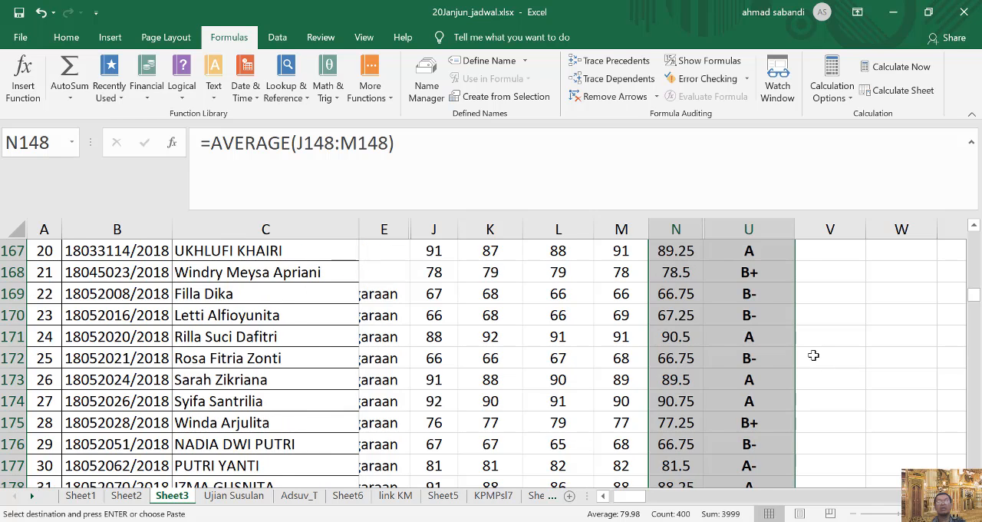
{"action": "scroll", "coordinate": [813, 355], "scroll_direction": "up", "scroll_amount": 5}
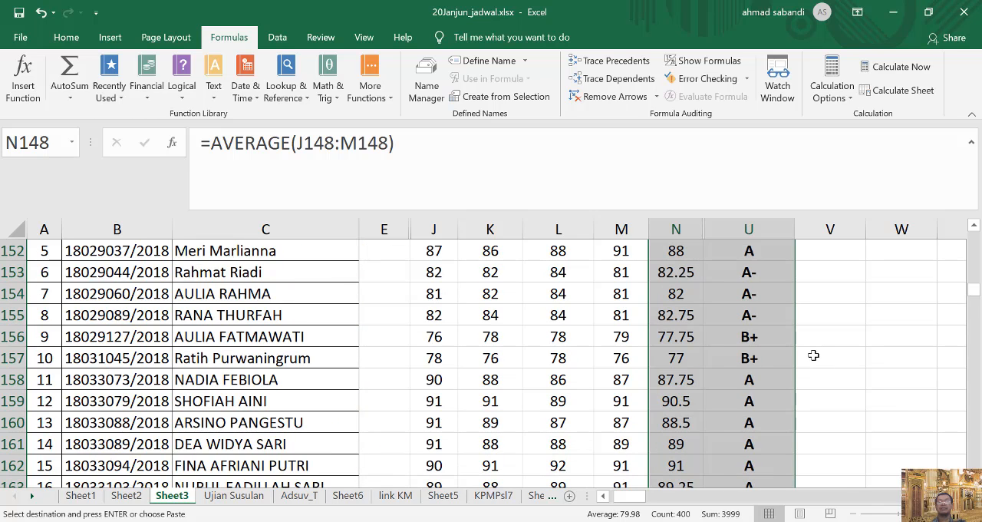
{"action": "scroll", "coordinate": [821, 358], "scroll_direction": "up", "scroll_amount": 4}
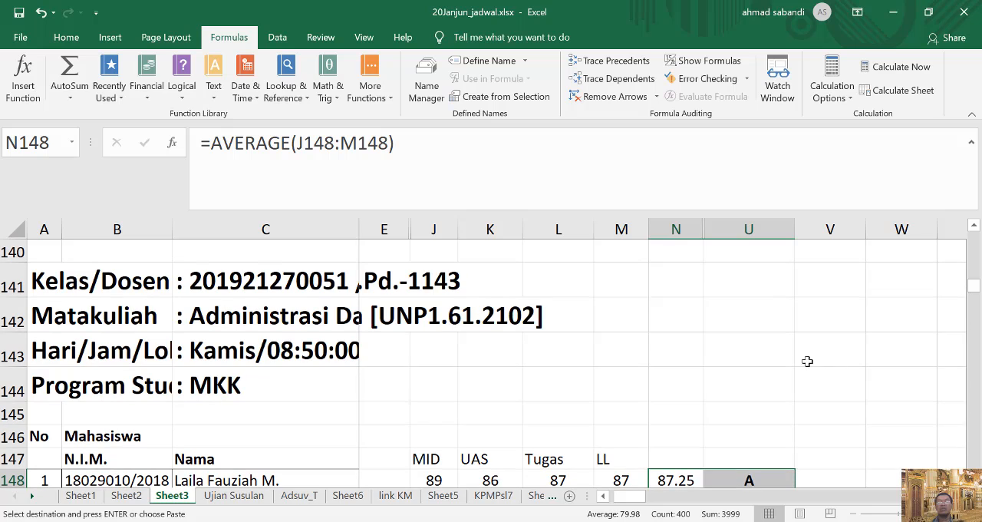